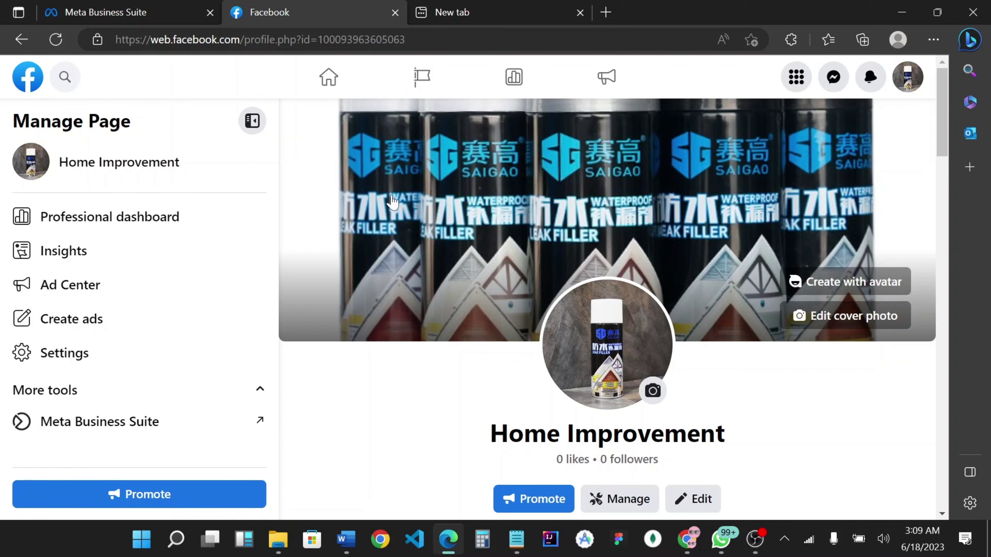
Step: Open Ads Manager from the full list of Meta Business Suite tools and dismiss the reporting tip
{"action": "left_click", "coordinate": [148, 7]}
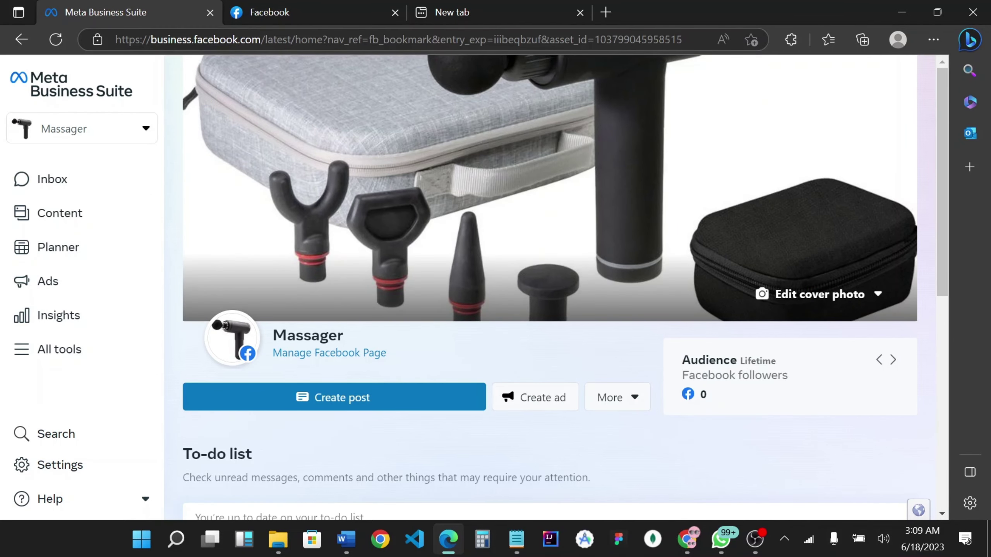
{"action": "left_click", "coordinate": [139, 134]}
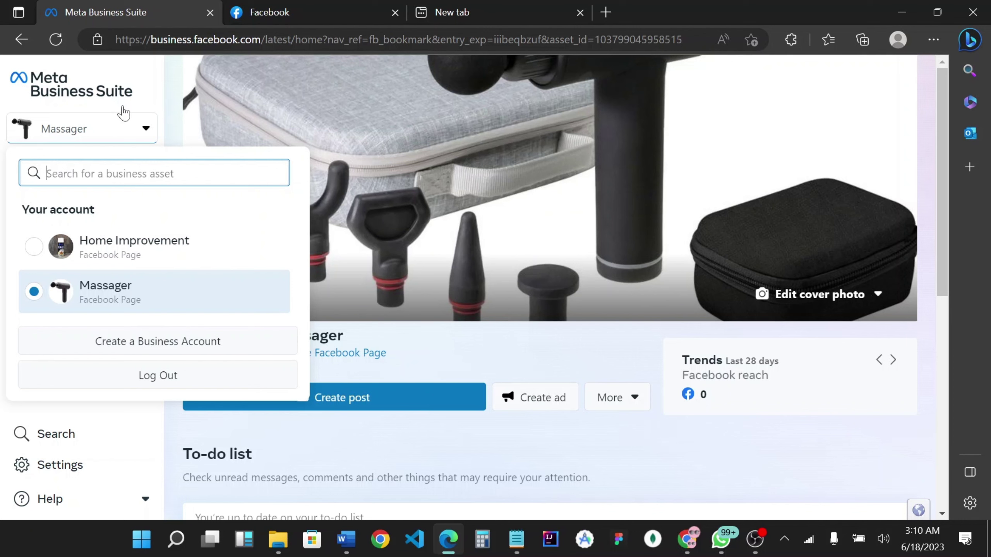
{"action": "left_click", "coordinate": [147, 107]}
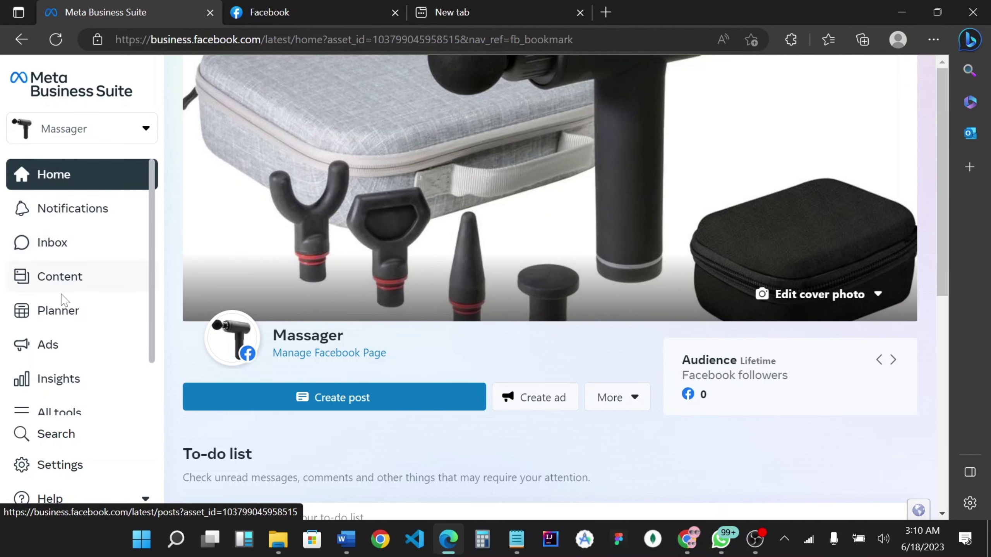
{"action": "scroll", "coordinate": [65, 305], "scroll_direction": "down", "scroll_amount": 2}
{"action": "left_click", "coordinate": [60, 344]}
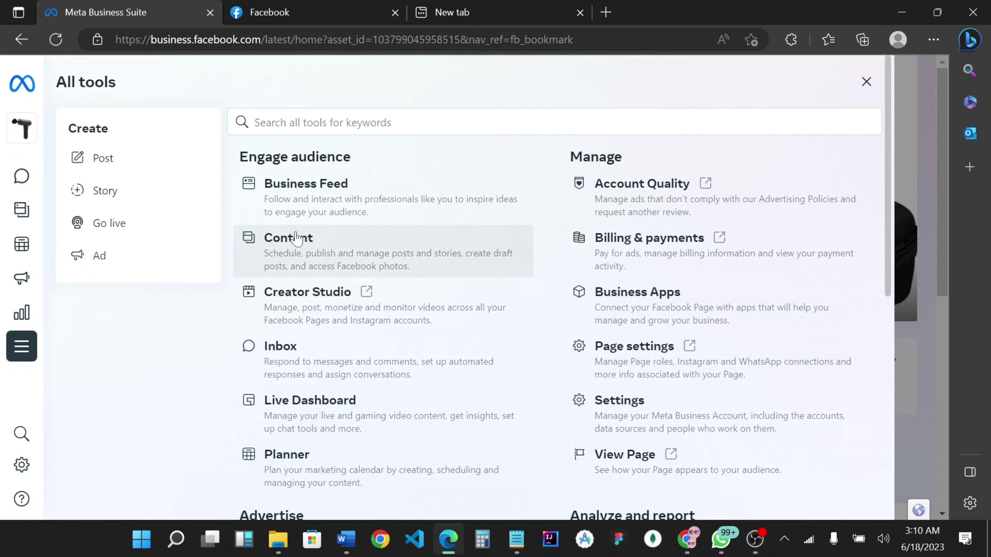
{"action": "scroll", "coordinate": [421, 367], "scroll_direction": "down", "scroll_amount": 5}
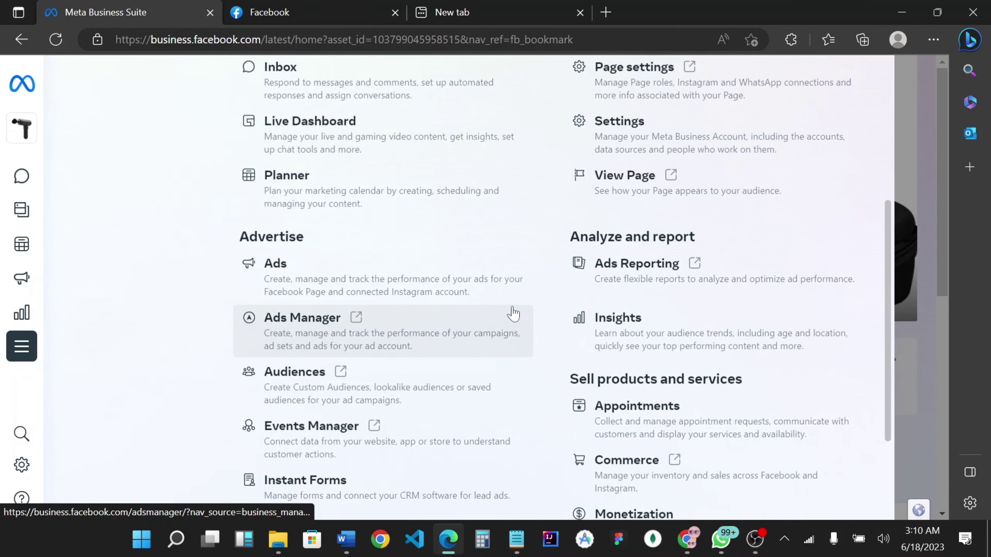
{"action": "left_click", "coordinate": [349, 329]}
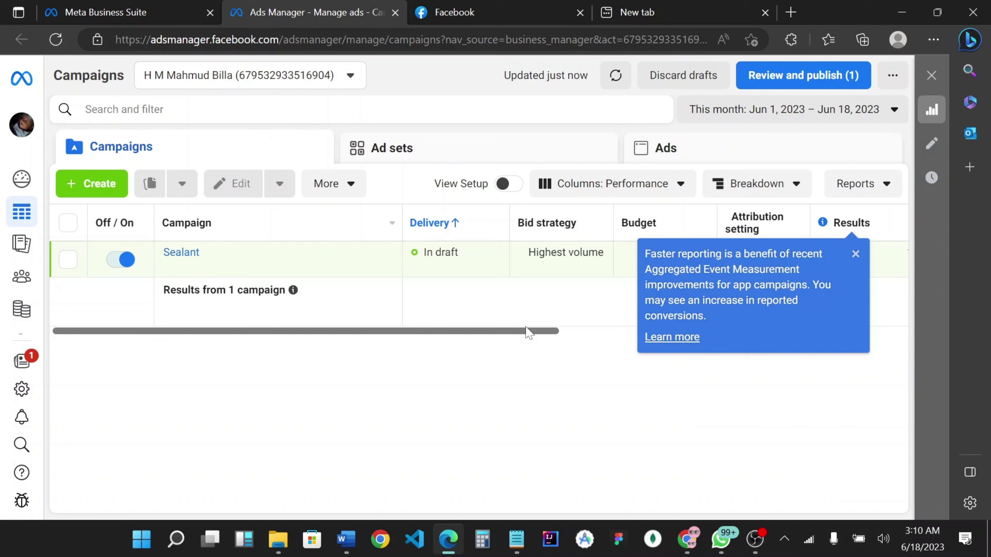
{"action": "left_click", "coordinate": [856, 253]}
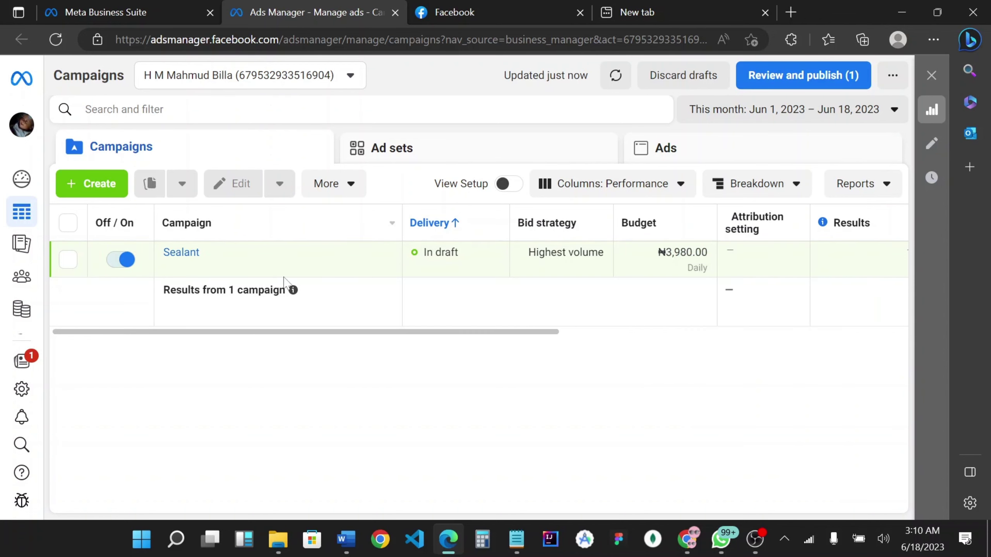
Step: Delete the draft campaign "Sealant" from the campaigns list
{"action": "left_click", "coordinate": [68, 261]}
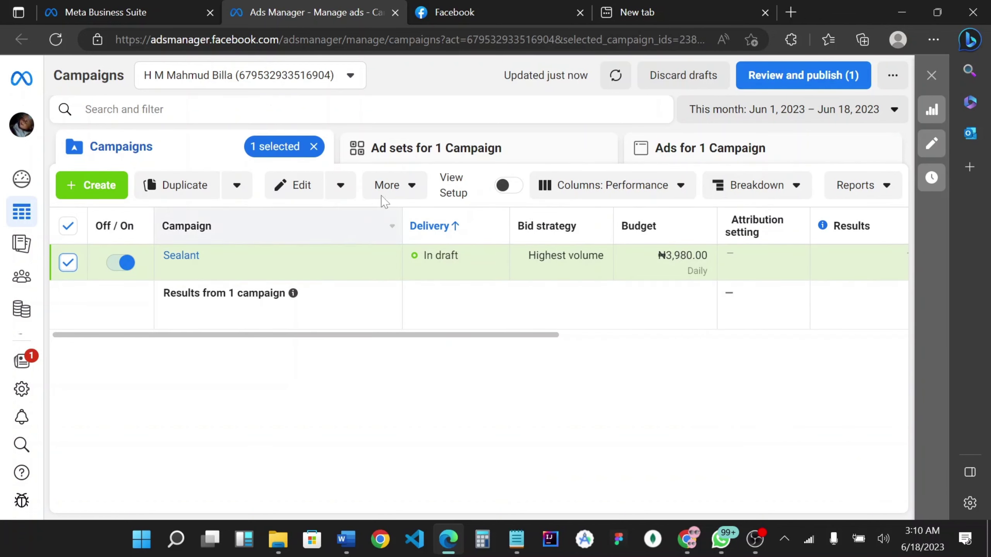
{"action": "left_click", "coordinate": [407, 194]}
{"action": "left_click", "coordinate": [369, 258]}
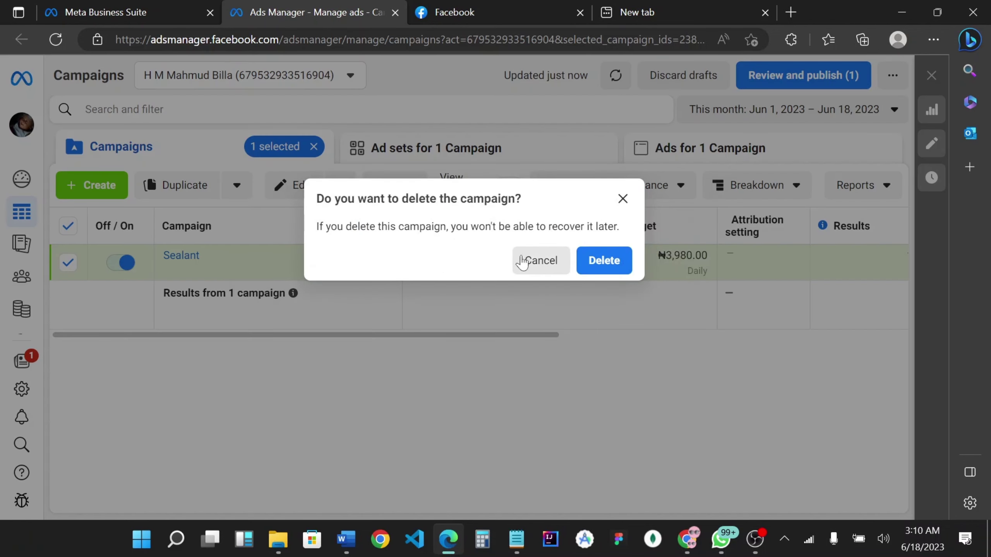
{"action": "left_click", "coordinate": [604, 260]}
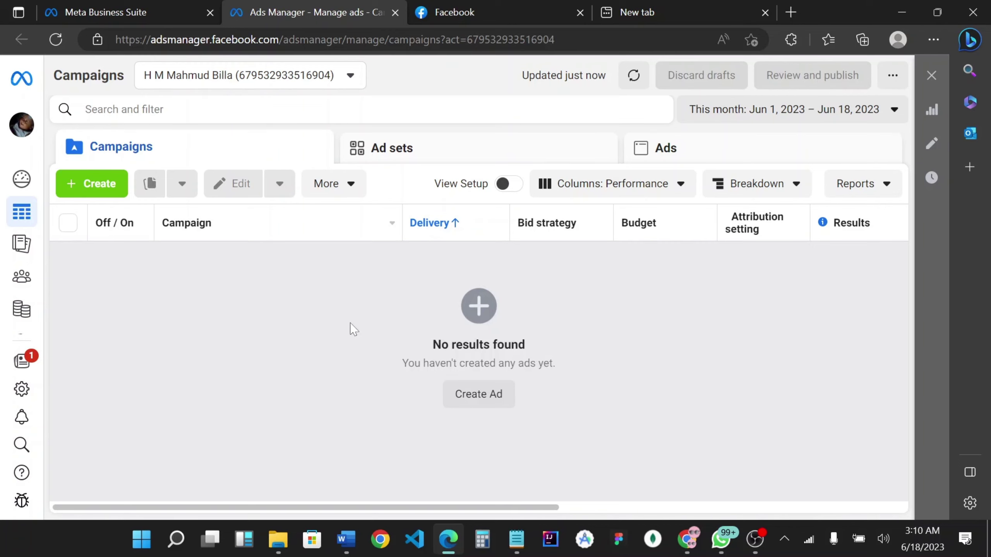
Step: Switch to the WordPress pages list in Chrome and open the Sealant and Sealant | Thanks pages with Elementor in new tabs
{"action": "left_click", "coordinate": [689, 539]}
{"action": "scroll", "coordinate": [274, 321], "scroll_direction": "up", "scroll_amount": 3}
{"action": "scroll", "coordinate": [241, 303], "scroll_direction": "down", "scroll_amount": 3}
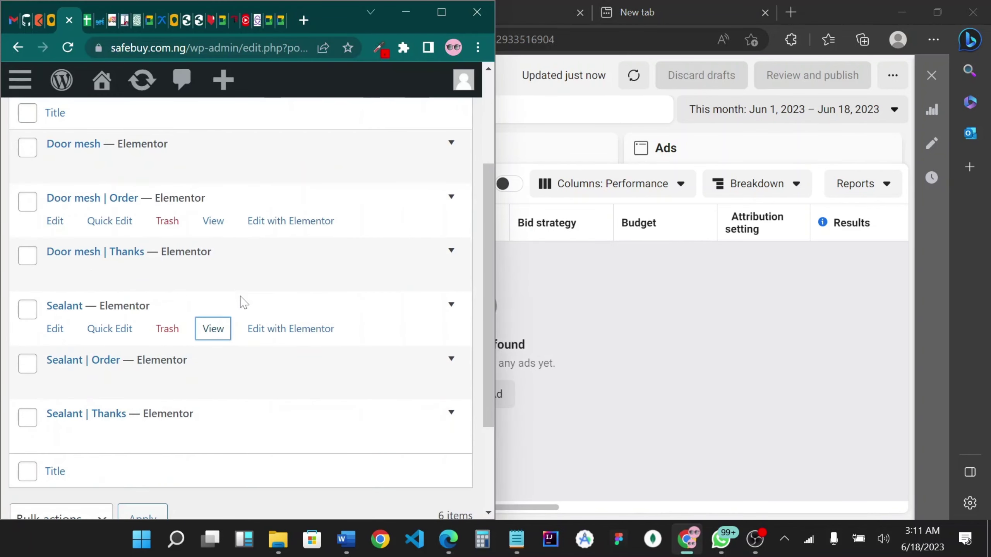
{"action": "right_click", "coordinate": [277, 332]}
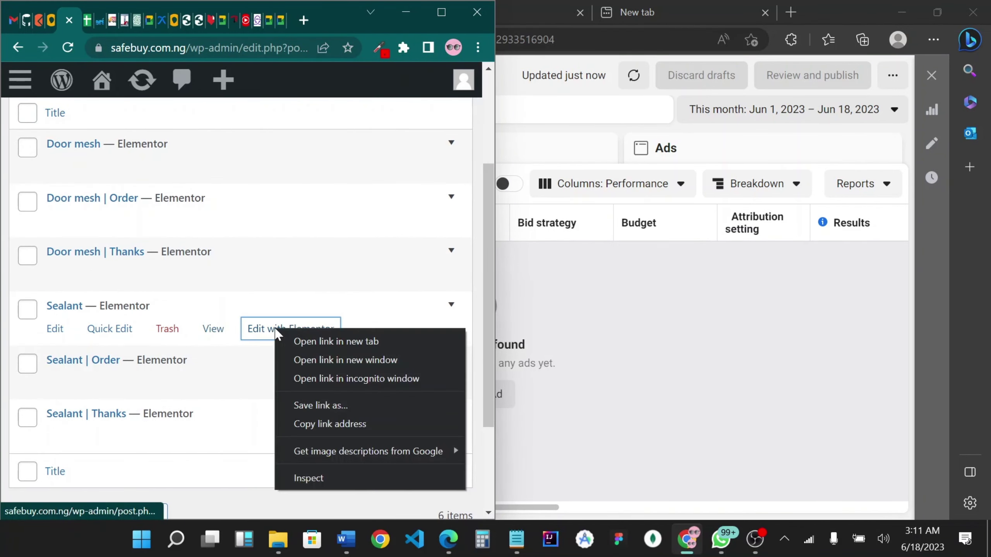
{"action": "left_click", "coordinate": [354, 342]}
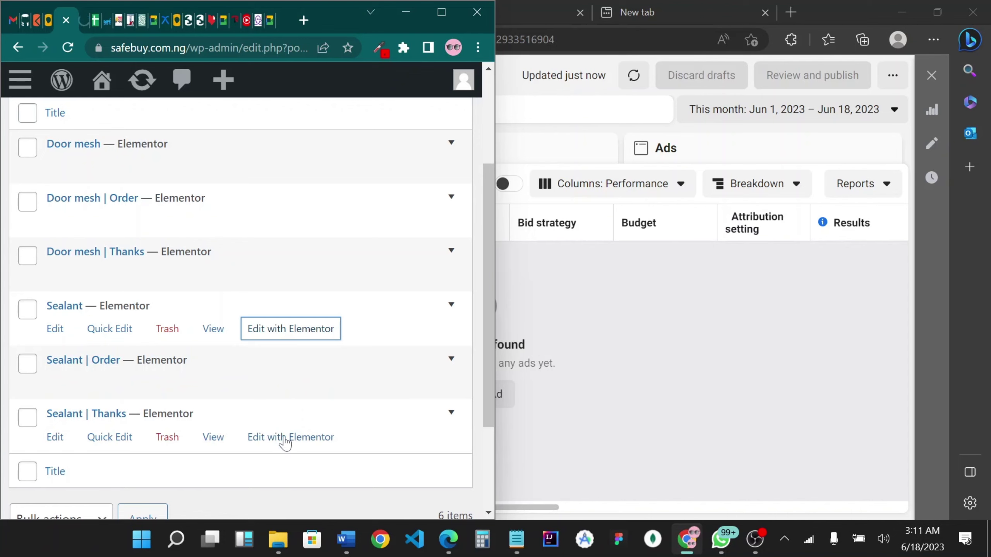
{"action": "right_click", "coordinate": [284, 439]}
{"action": "left_click", "coordinate": [370, 288]}
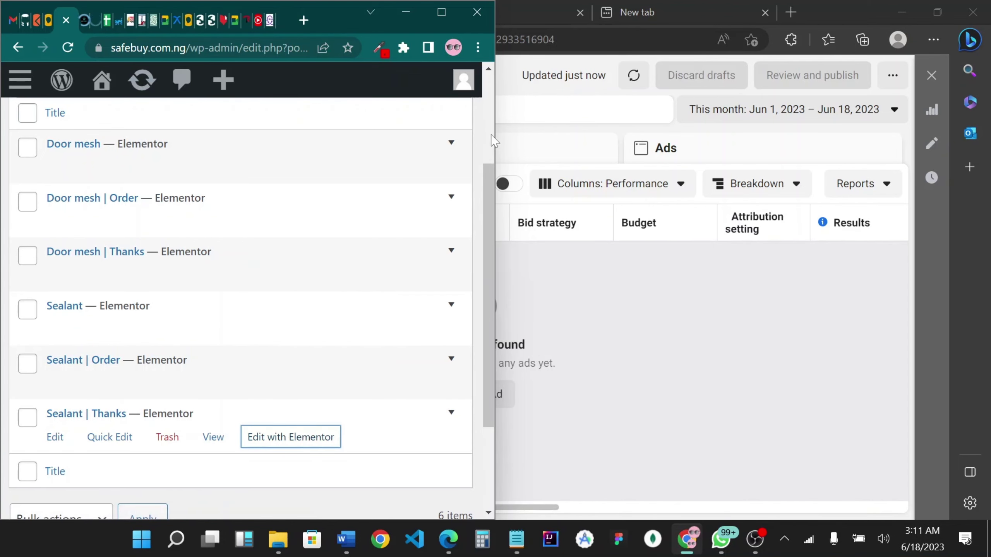
Step: Maximize the Chrome window, check both Elementor editor tabs, and return to Ads Manager
{"action": "left_click", "coordinate": [442, 12]}
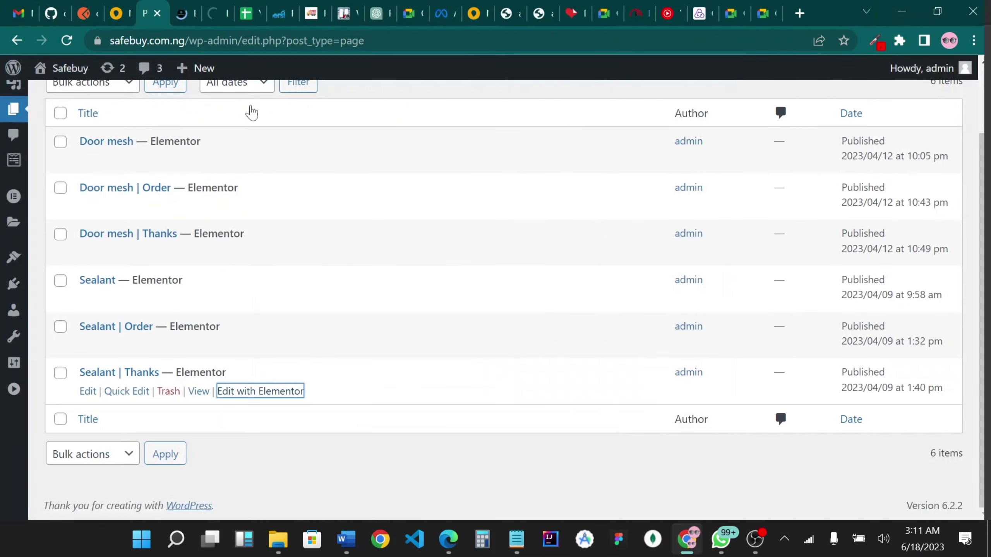
{"action": "left_click", "coordinate": [179, 12]}
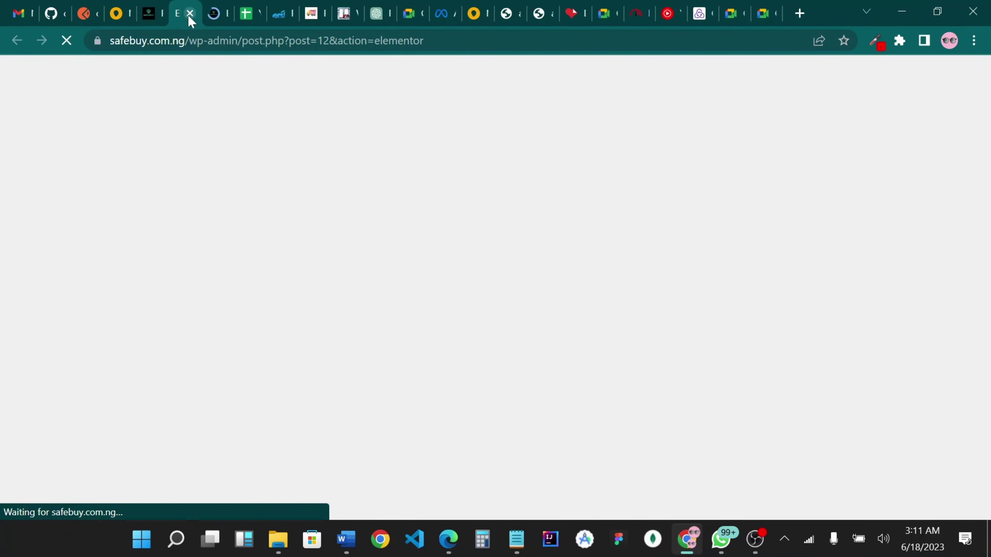
{"action": "left_click", "coordinate": [215, 14]}
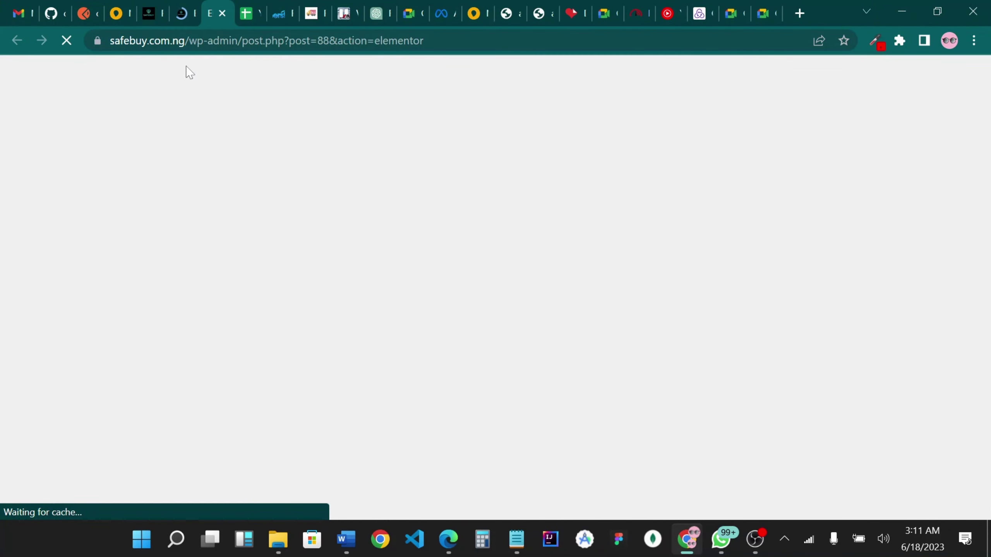
{"action": "left_click", "coordinate": [173, 13]}
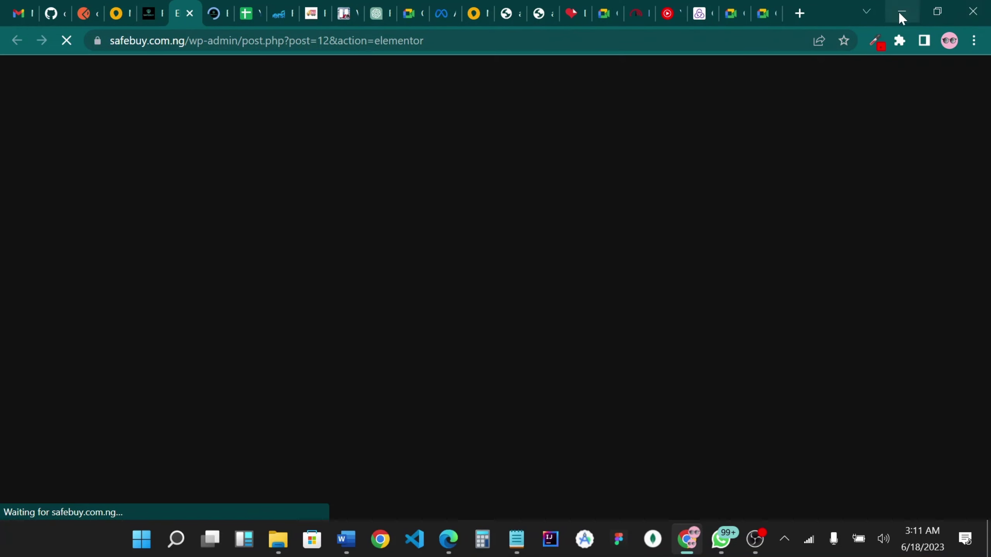
{"action": "left_click", "coordinate": [899, 12]}
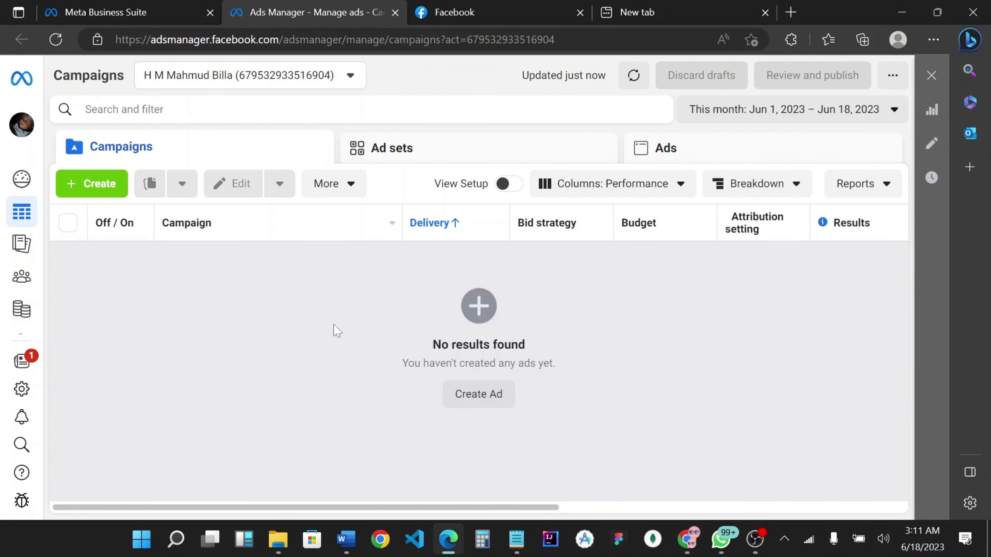
Step: Start a new campaign with Sales as its objective
{"action": "left_click", "coordinate": [110, 191]}
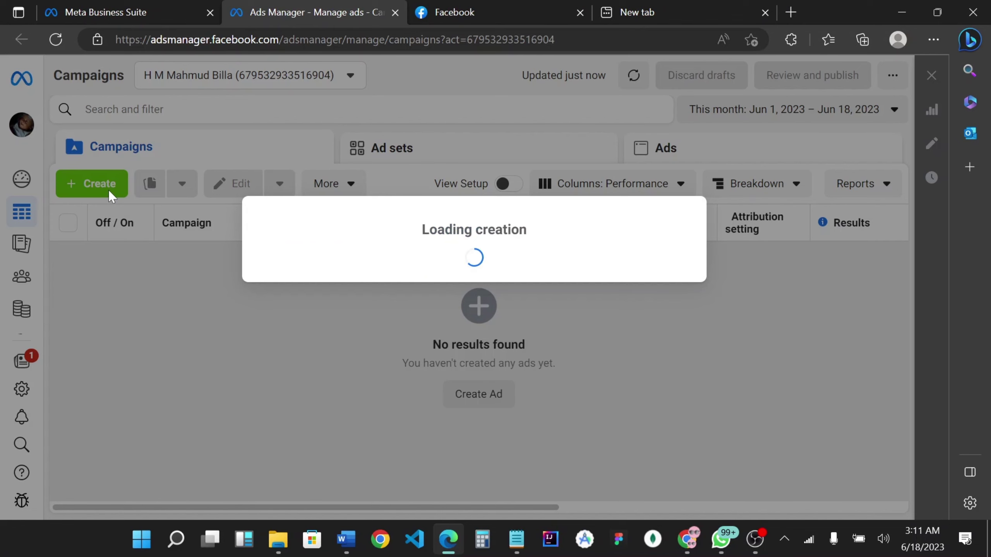
{"action": "scroll", "coordinate": [392, 292], "scroll_direction": "down", "scroll_amount": 4}
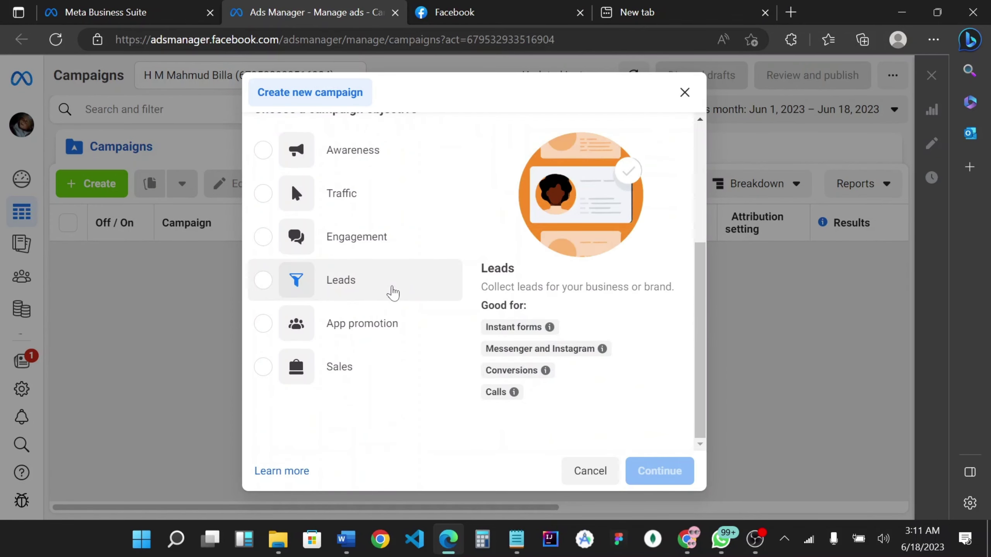
{"action": "left_click", "coordinate": [265, 369]}
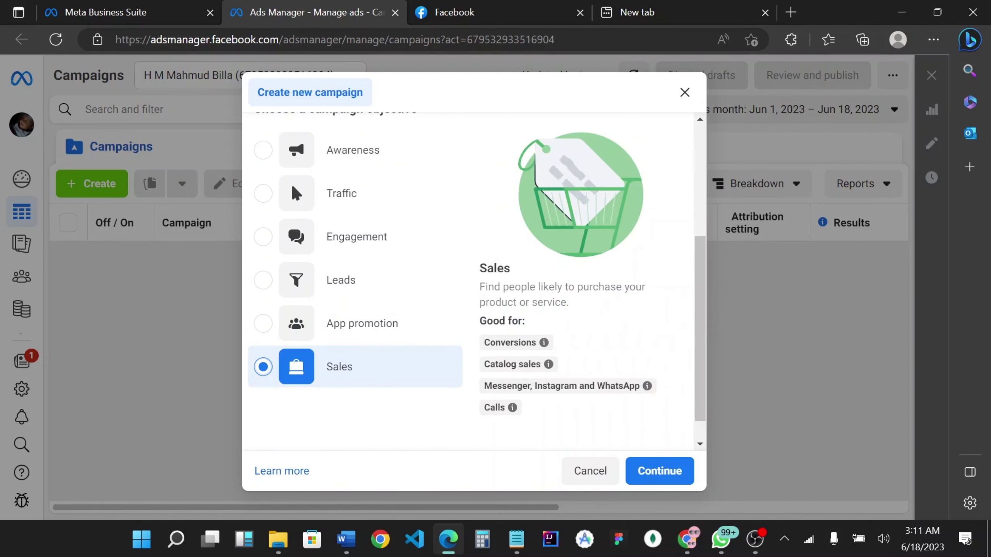
Step: Expand the optional naming section and name the campaign "Sealant spray campaign"
{"action": "scroll", "coordinate": [462, 322], "scroll_direction": "down", "scroll_amount": 1}
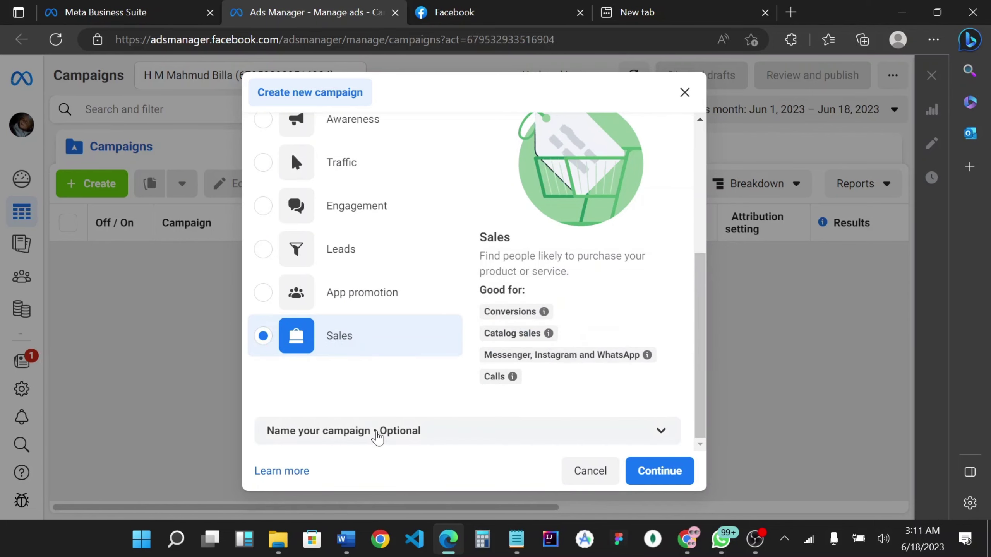
{"action": "left_click", "coordinate": [379, 432]}
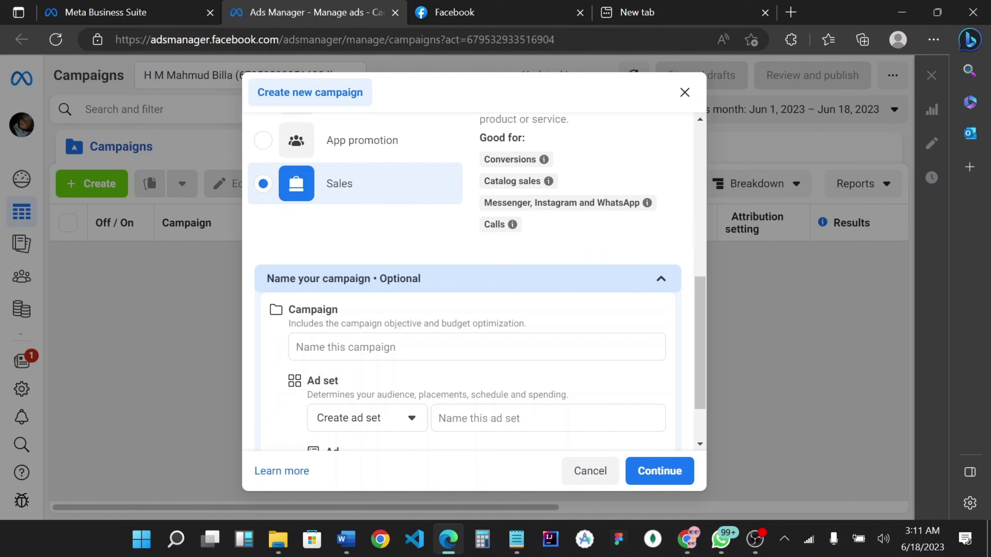
{"action": "left_click", "coordinate": [297, 347]}
{"action": "type", "text": "Sealant spray campaign"}
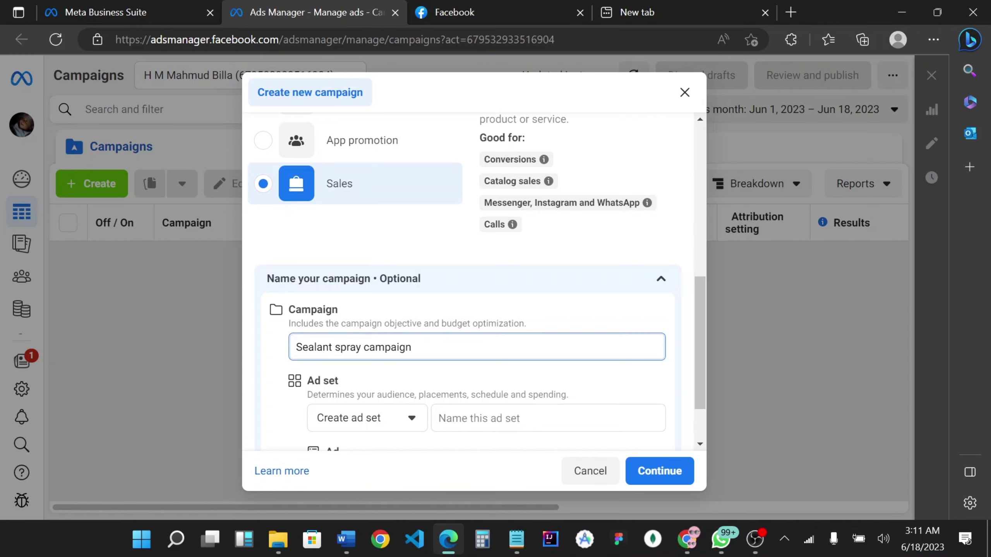
Step: Name the ad set "Sealant adsent"
{"action": "scroll", "coordinate": [422, 343], "scroll_direction": "down", "scroll_amount": 2}
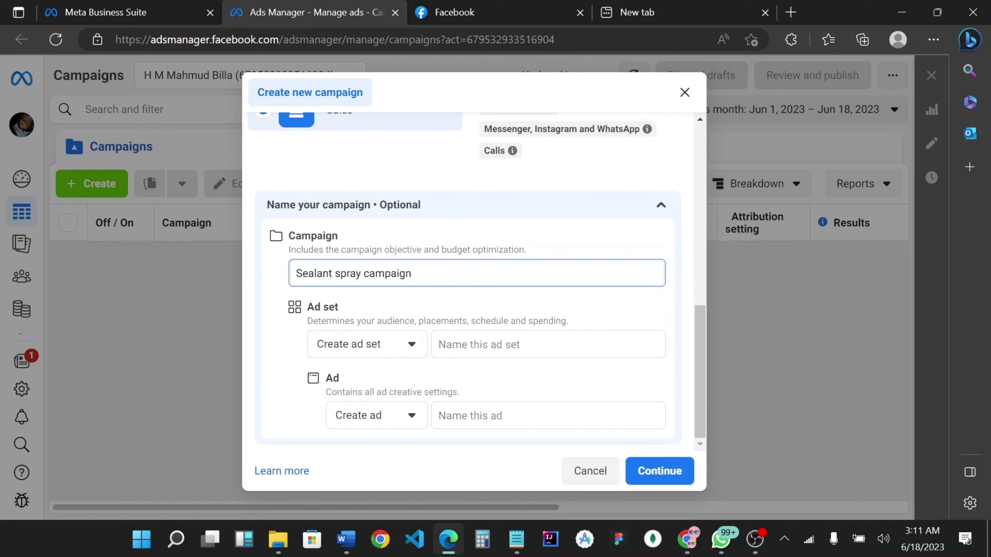
{"action": "left_click", "coordinate": [507, 344]}
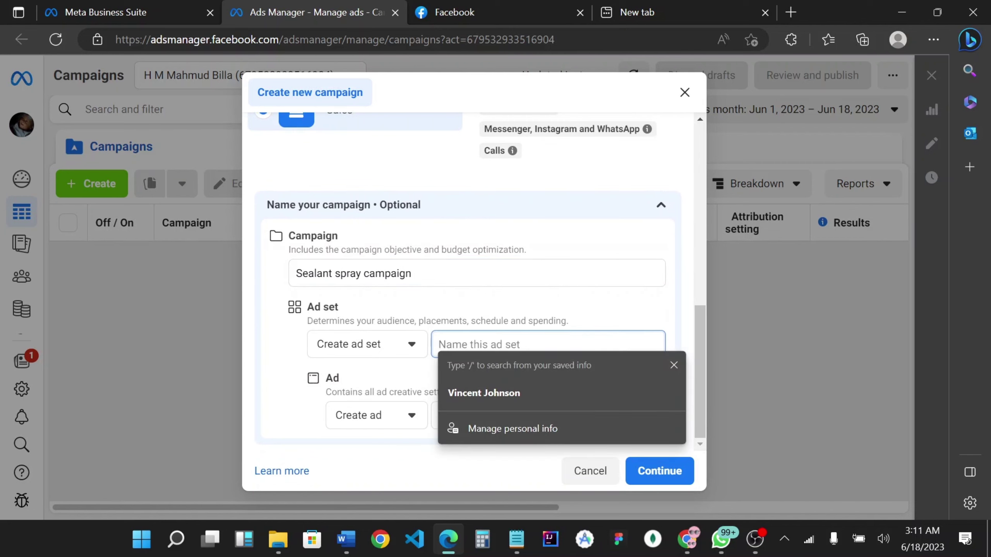
{"action": "type", "text": "seal"}
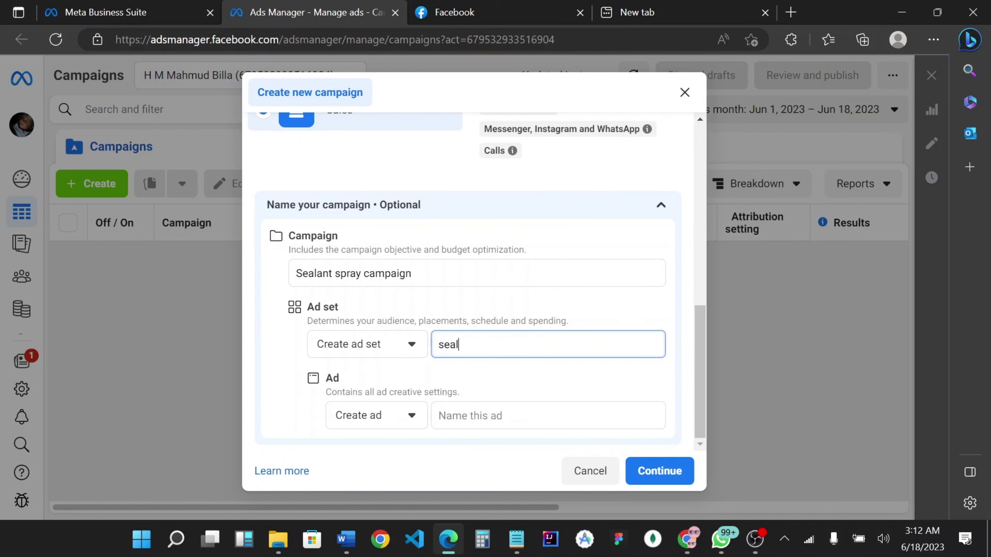
{"action": "type", "text": "nt adsent"}
{"action": "double_click", "coordinate": [453, 345]}
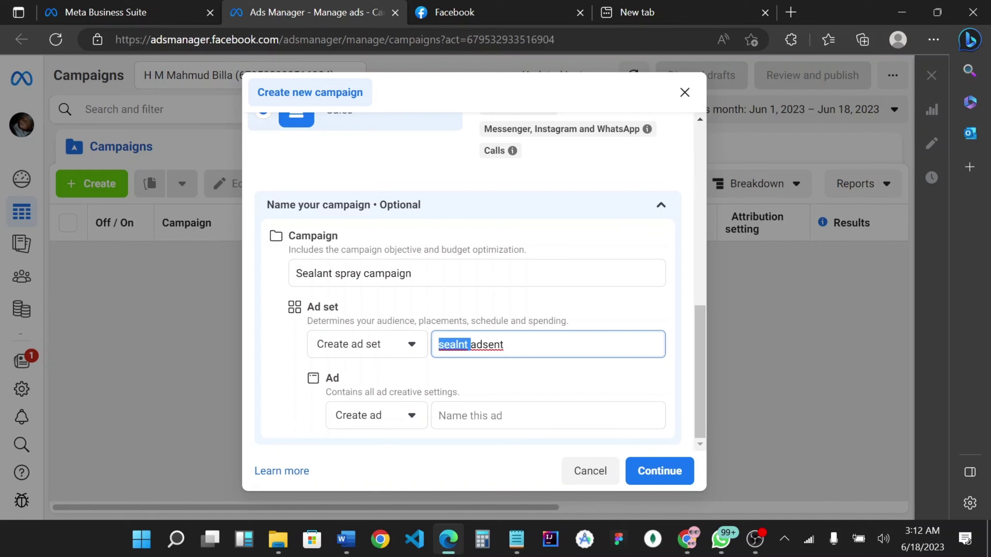
{"action": "type", "text": "Sealant"}
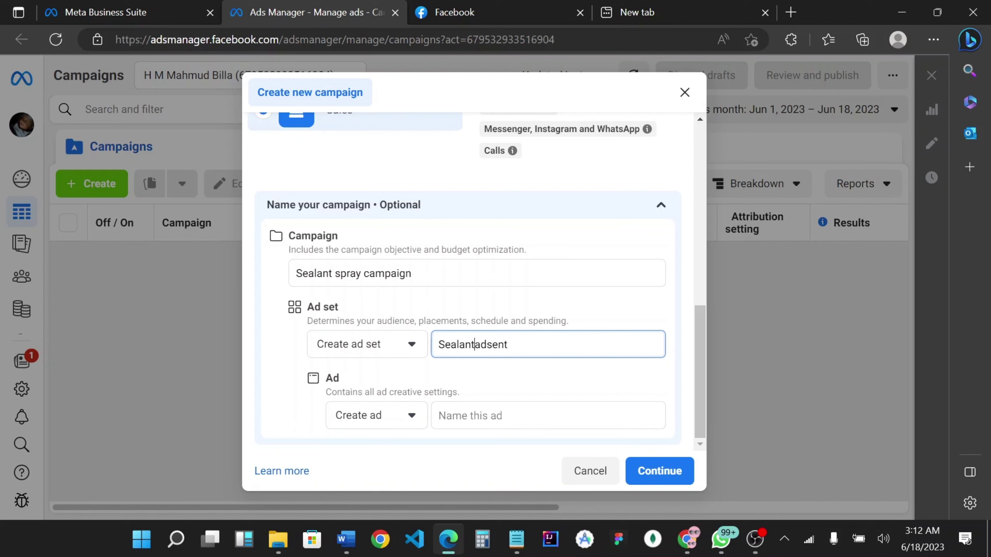
Step: Copy the ad set name to the ad, shorten it to "Sealant ads", and continue to the campaign settings
{"action": "key", "text": "ctrl+a"}
{"action": "key", "text": "ctrl+c"}
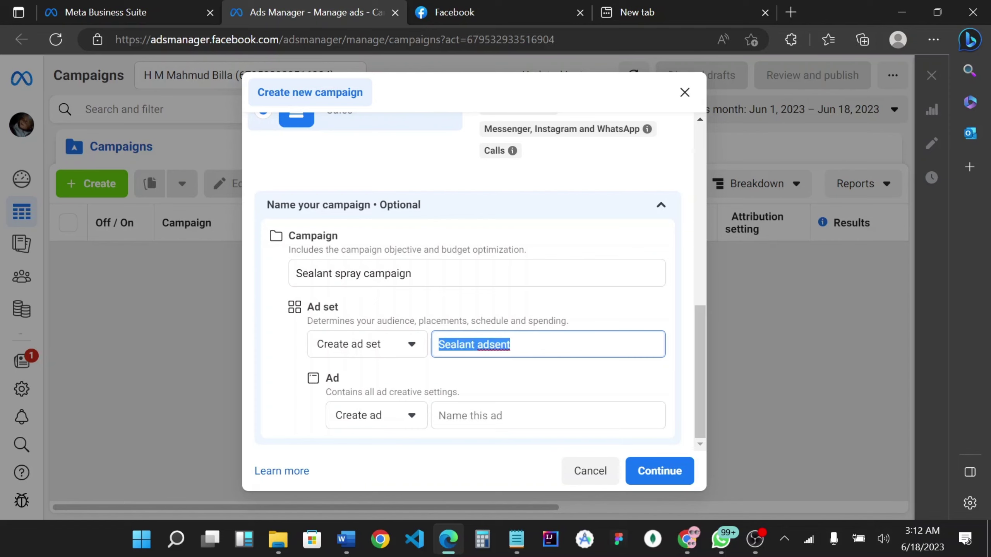
{"action": "left_click", "coordinate": [518, 414]}
{"action": "key", "text": "ctrl+v"}
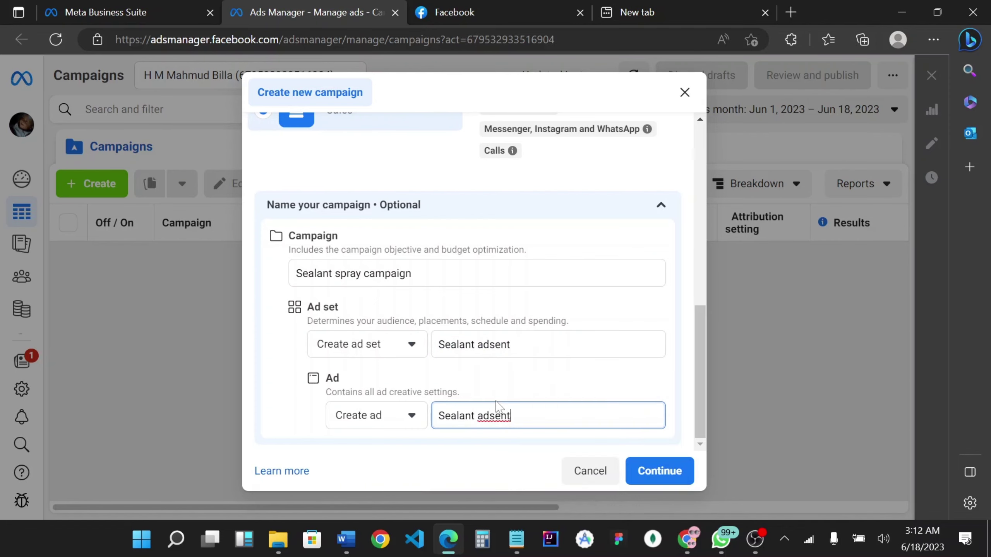
{"action": "key", "text": "BackSpace"}
{"action": "key", "text": "BackSpace"}
{"action": "key", "text": "BackSpace"}
{"action": "left_click", "coordinate": [668, 469]}
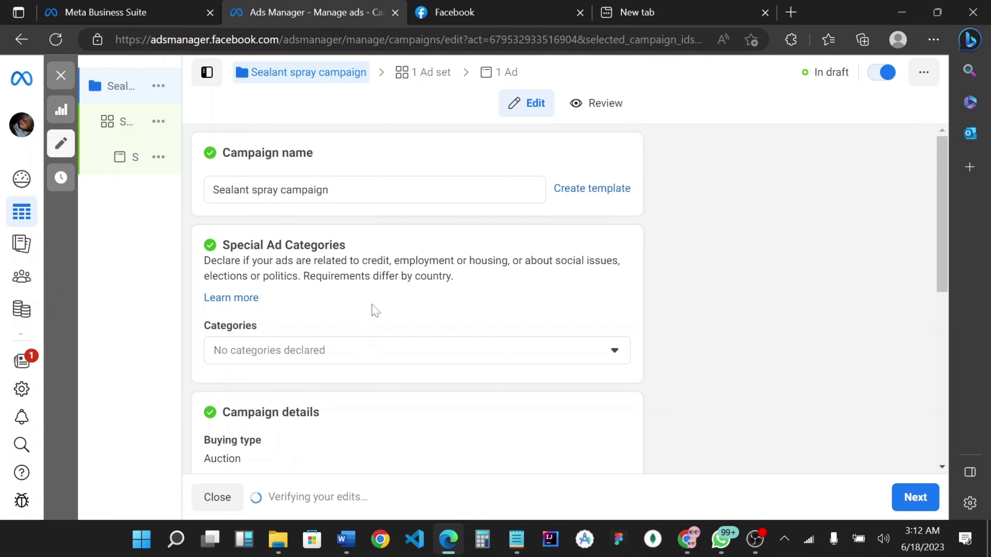
Step: Review the campaign settings through the A/B test and Advantage campaign budget options, and continue to the ad set
{"action": "scroll", "coordinate": [373, 311], "scroll_direction": "down", "scroll_amount": 1}
{"action": "scroll", "coordinate": [373, 311], "scroll_direction": "down", "scroll_amount": 5}
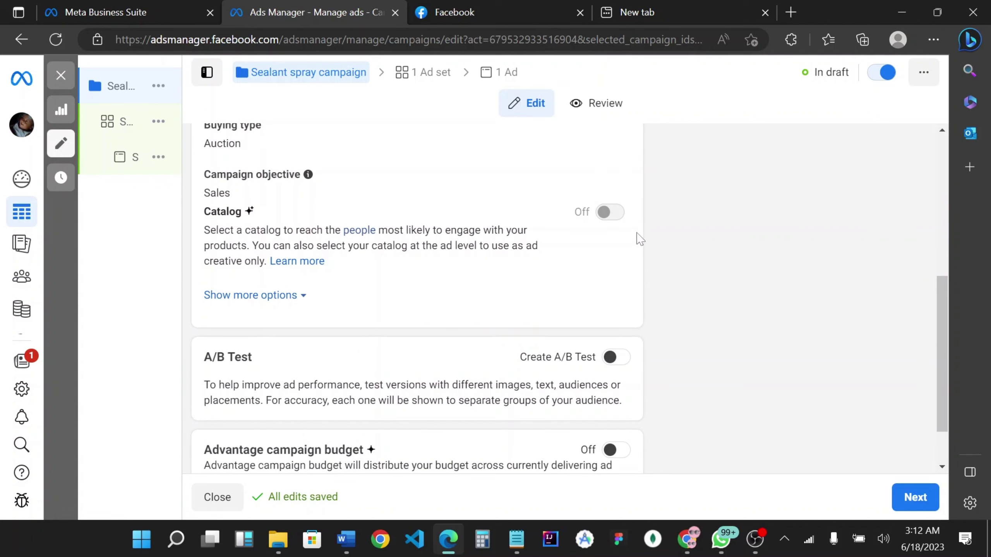
{"action": "scroll", "coordinate": [290, 242], "scroll_direction": "down", "scroll_amount": 1}
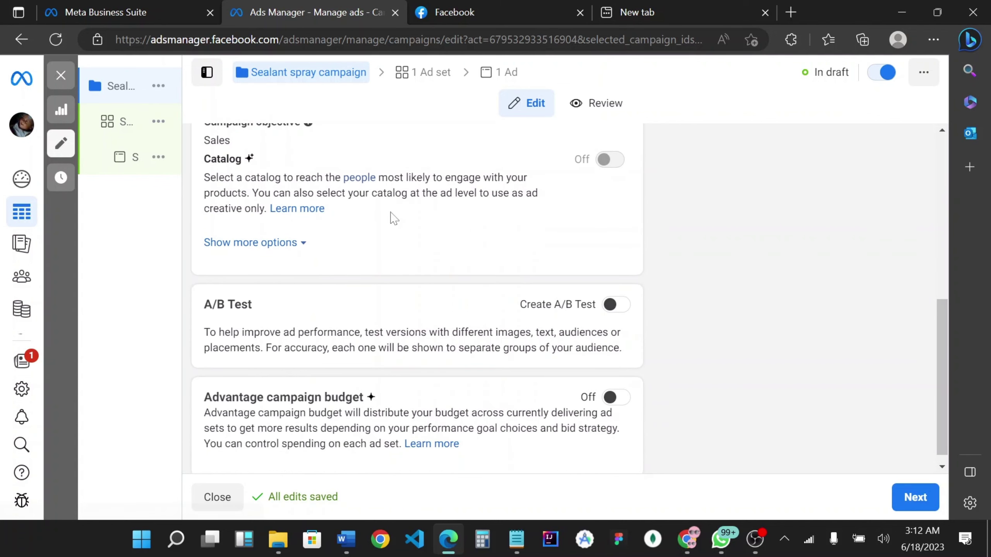
{"action": "scroll", "coordinate": [448, 250], "scroll_direction": "down", "scroll_amount": 1}
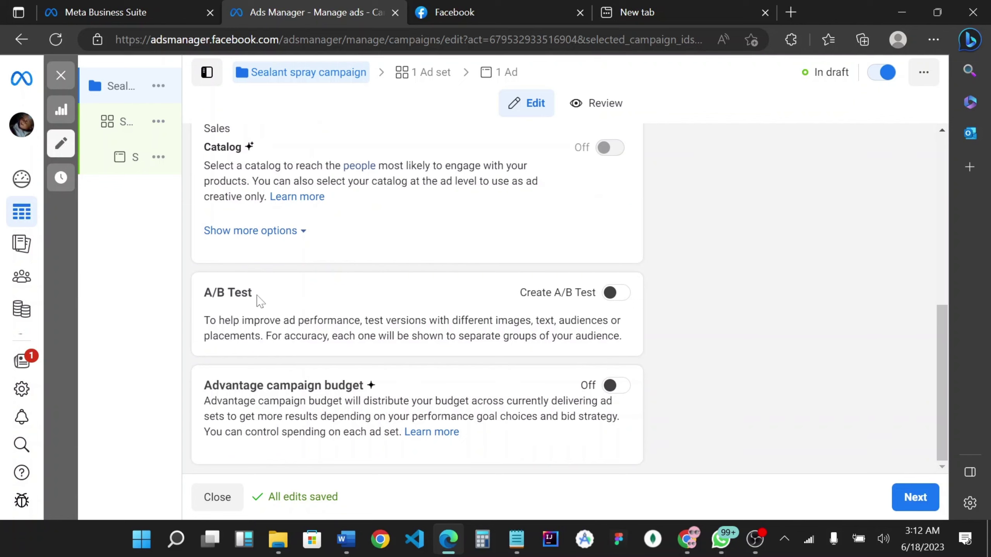
{"action": "left_click_drag", "start_coordinate": [261, 300], "coordinate": [196, 294]}
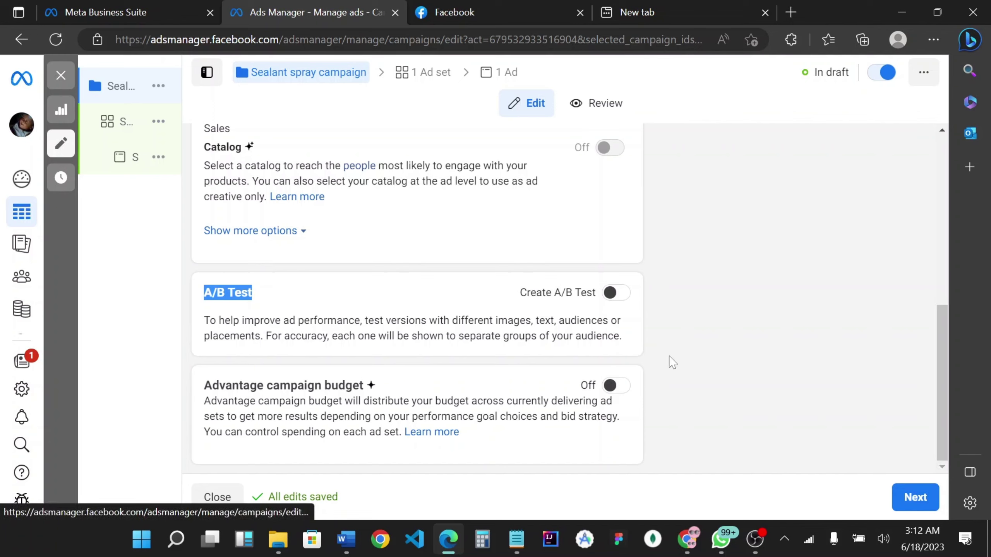
{"action": "left_click", "coordinate": [911, 498]}
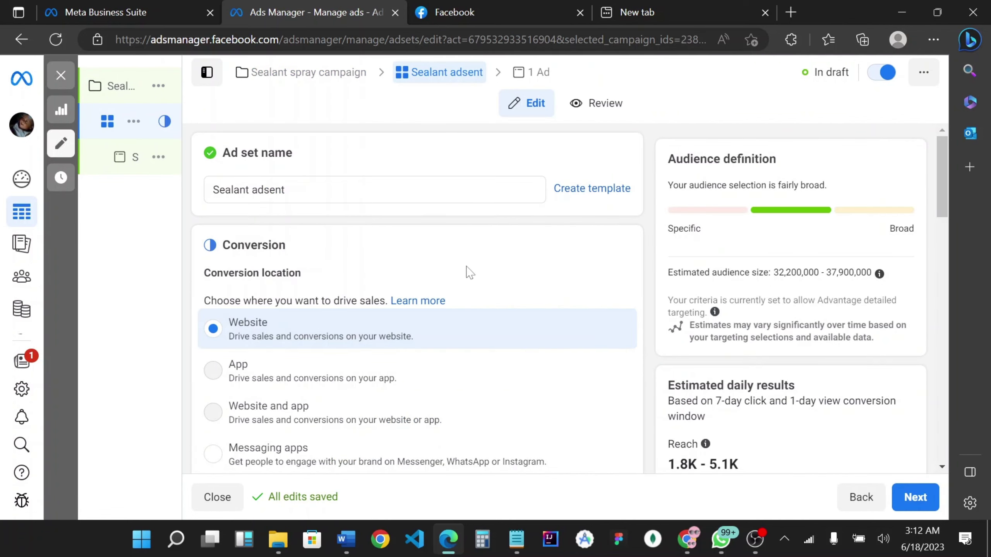
Step: Examine the ad set's name and the conversion location choices for driving sales
{"action": "scroll", "coordinate": [457, 271], "scroll_direction": "down", "scroll_amount": 1}
{"action": "scroll", "coordinate": [284, 199], "scroll_direction": "up", "scroll_amount": 1}
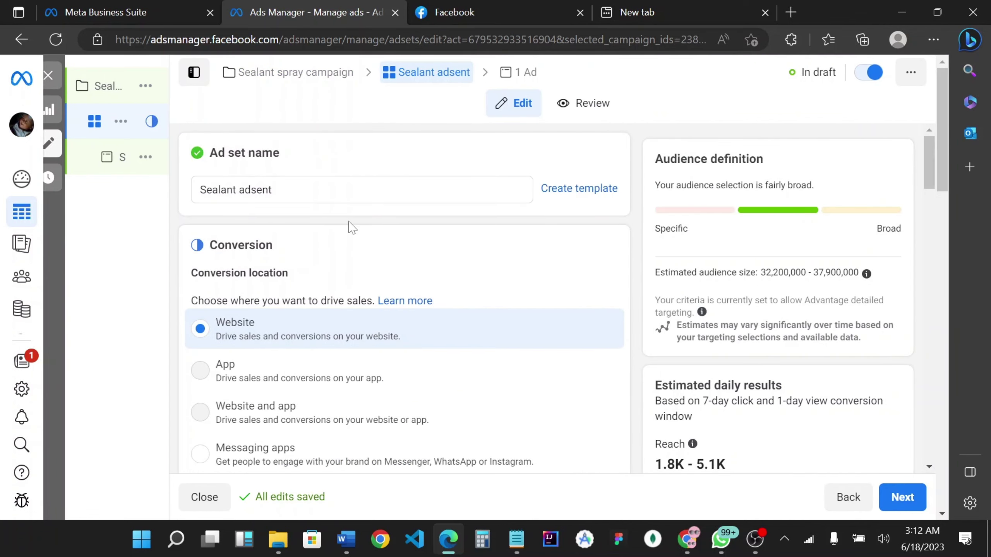
{"action": "left_click", "coordinate": [316, 199]}
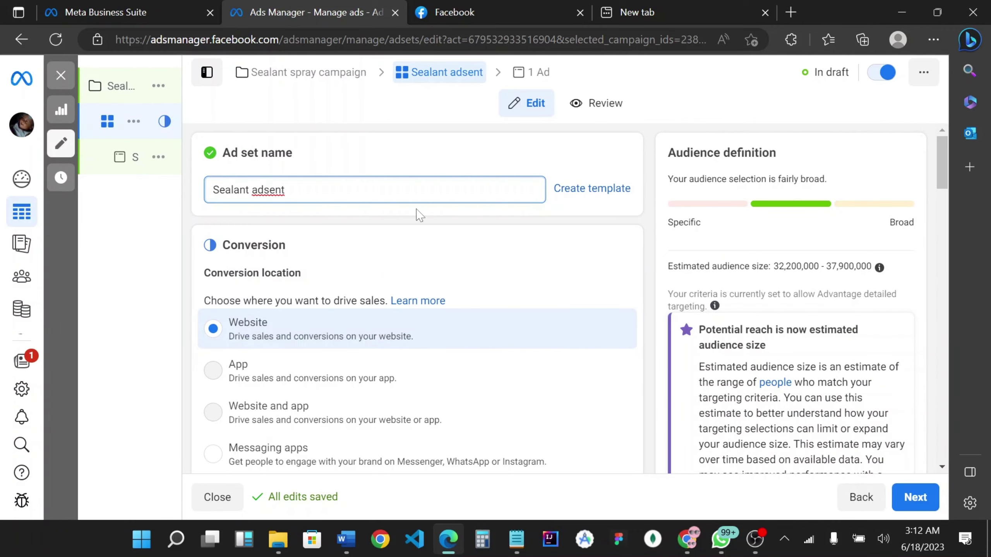
{"action": "scroll", "coordinate": [464, 269], "scroll_direction": "down", "scroll_amount": 3}
{"action": "scroll", "coordinate": [339, 264], "scroll_direction": "up", "scroll_amount": 2}
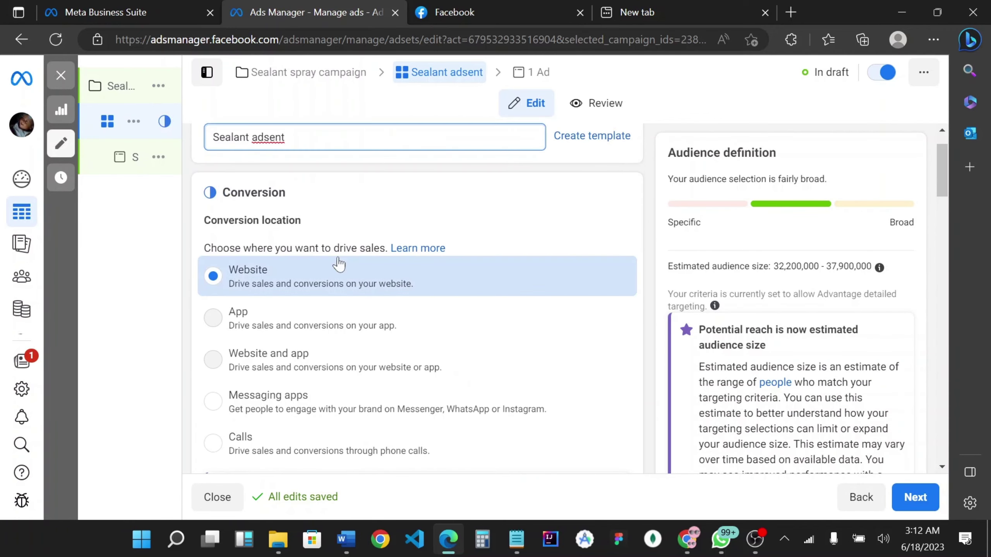
{"action": "left_click_drag", "start_coordinate": [303, 221], "coordinate": [188, 224]}
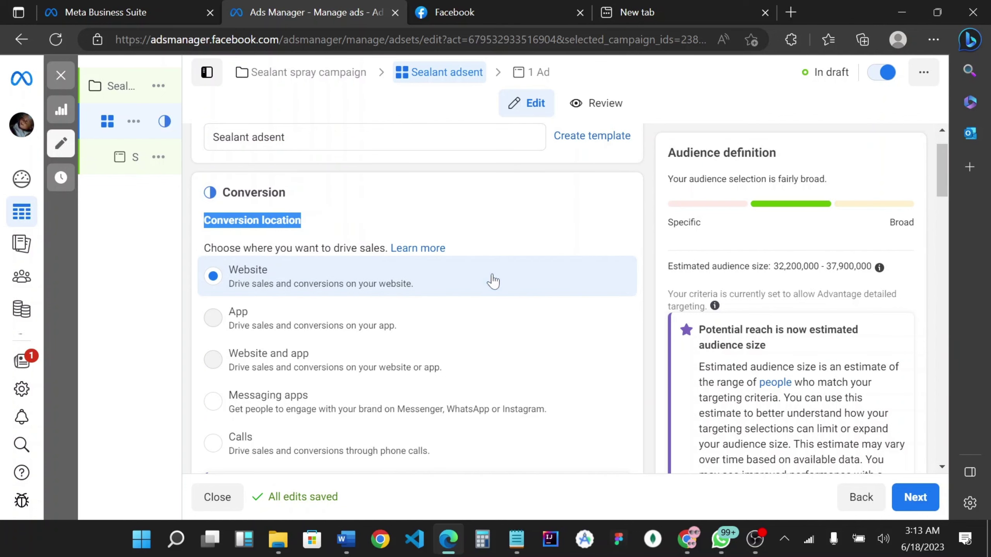
{"action": "scroll", "coordinate": [465, 278], "scroll_direction": "down", "scroll_amount": 1}
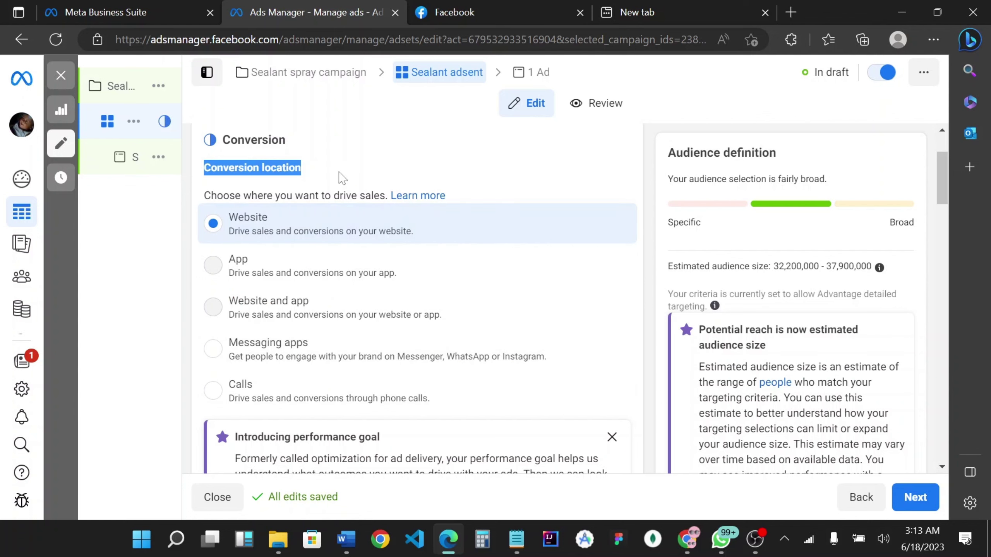
{"action": "scroll", "coordinate": [344, 221], "scroll_direction": "down", "scroll_amount": 2}
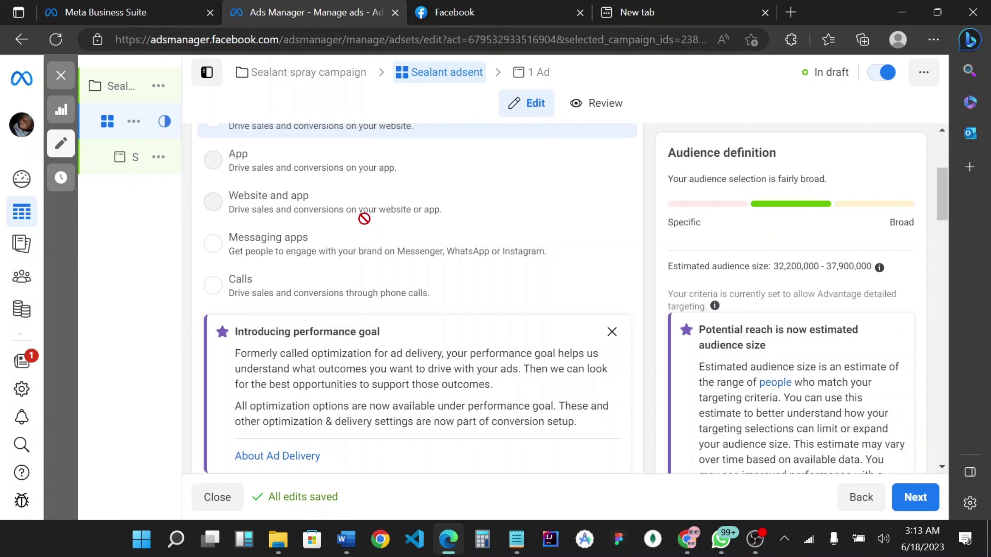
Step: Dismiss the performance goal introduction and look through the conversion goals offered, keeping Maximize number of conversions
{"action": "left_click", "coordinate": [611, 332]}
{"action": "scroll", "coordinate": [422, 301], "scroll_direction": "down", "scroll_amount": 2}
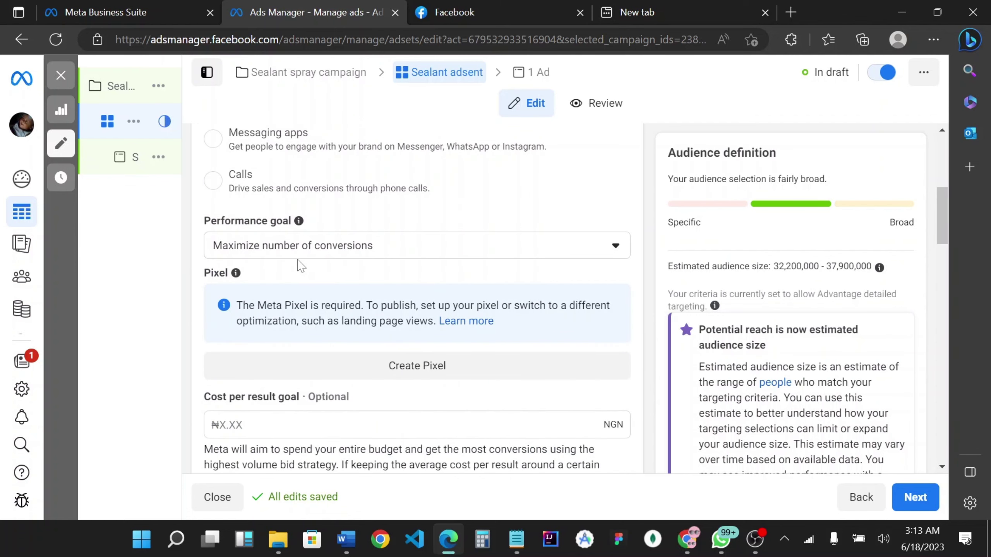
{"action": "left_click", "coordinate": [314, 249]}
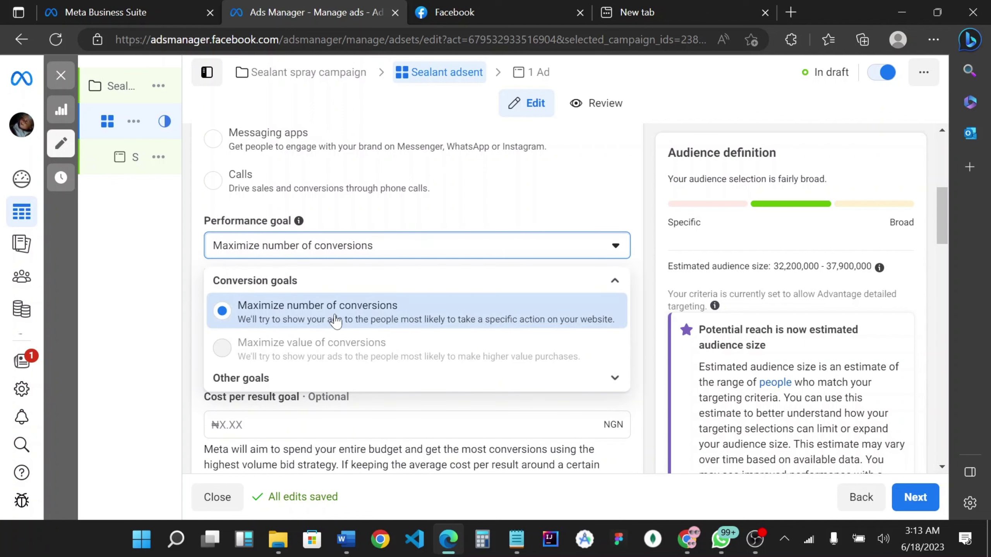
{"action": "left_click", "coordinate": [477, 216]}
{"action": "scroll", "coordinate": [351, 297], "scroll_direction": "down", "scroll_amount": 1}
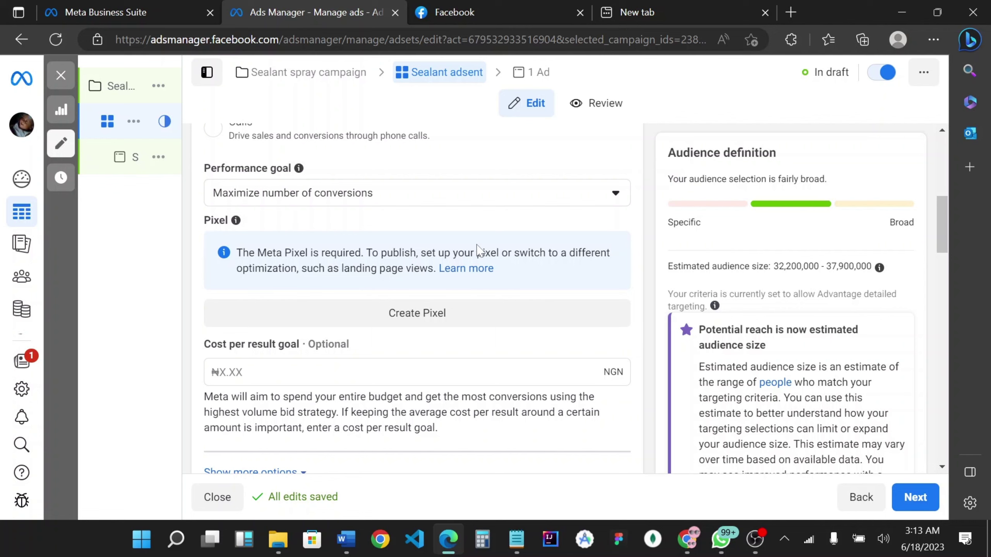
Step: Switch to Chrome, reload the sealant landing page in Elementor, view the order thank-you page, and return to Ads Manager
{"action": "left_click", "coordinate": [687, 539]}
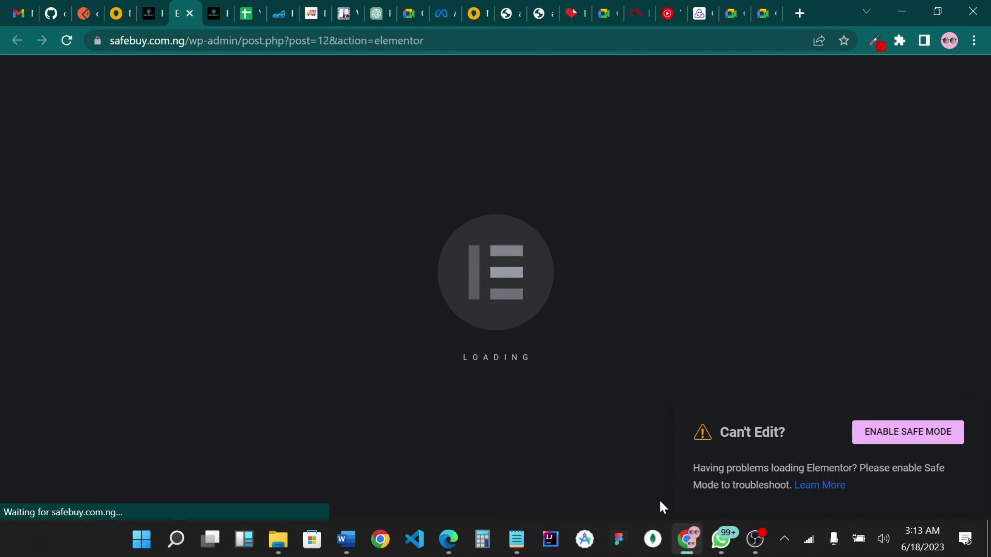
{"action": "left_click", "coordinate": [70, 41]}
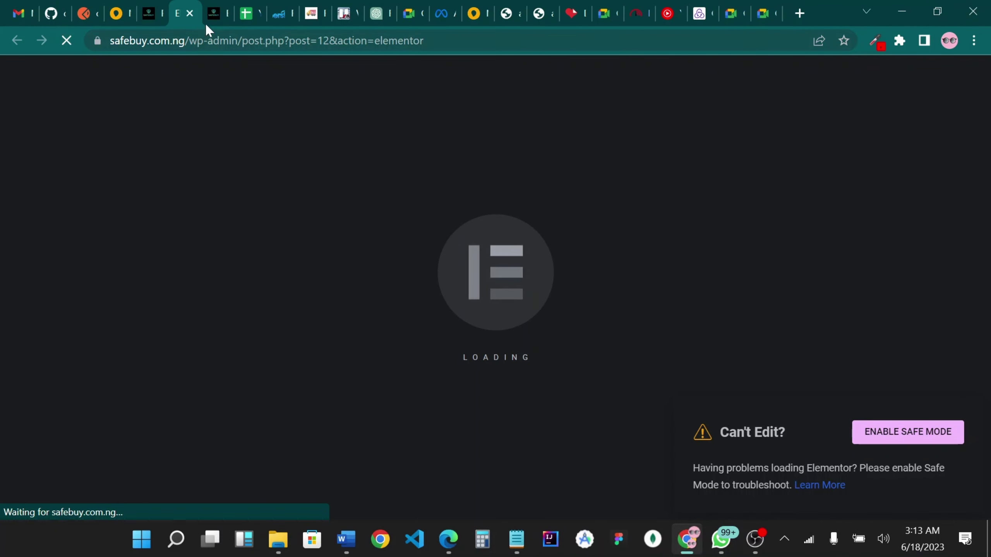
{"action": "left_click", "coordinate": [213, 16]}
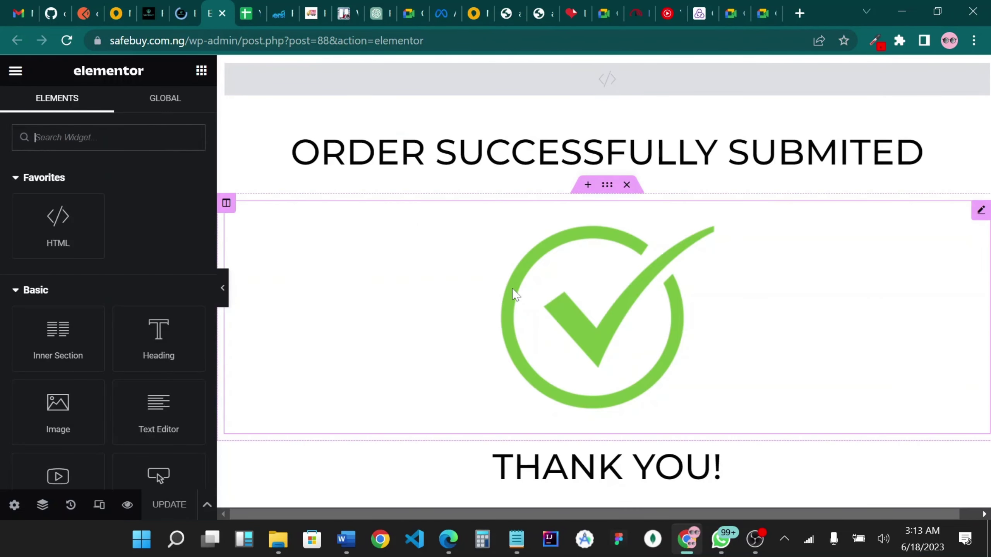
{"action": "left_click", "coordinate": [175, 14]}
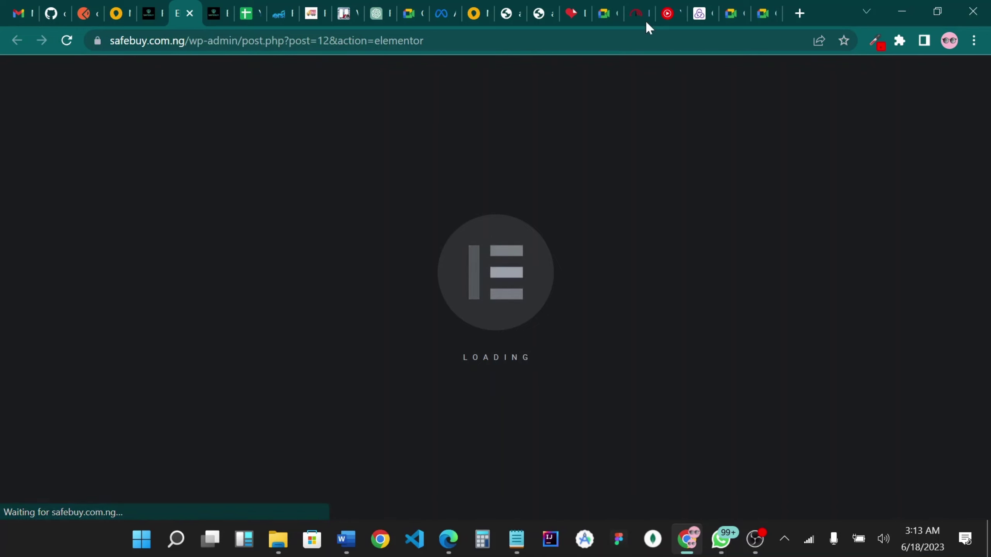
{"action": "left_click", "coordinate": [901, 15]}
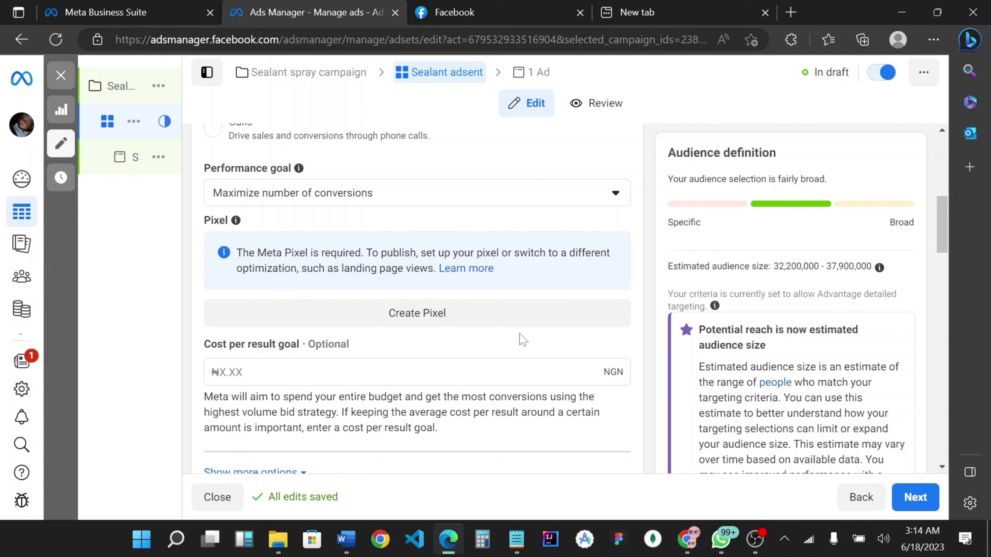
Step: Create a pixel named "sealant pixel" for the ad set
{"action": "scroll", "coordinate": [434, 311], "scroll_direction": "down", "scroll_amount": 1}
{"action": "scroll", "coordinate": [437, 312], "scroll_direction": "up", "scroll_amount": 1}
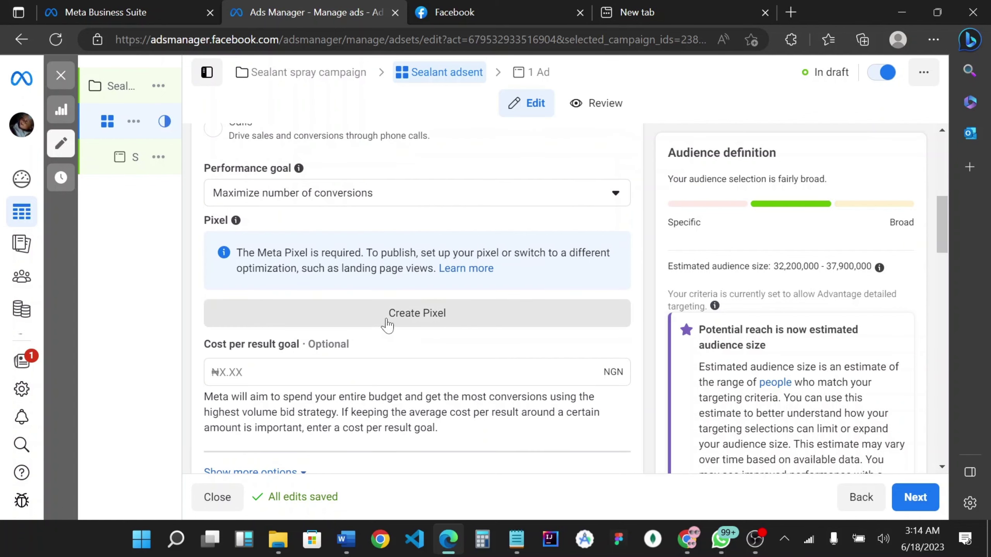
{"action": "left_click", "coordinate": [412, 318]}
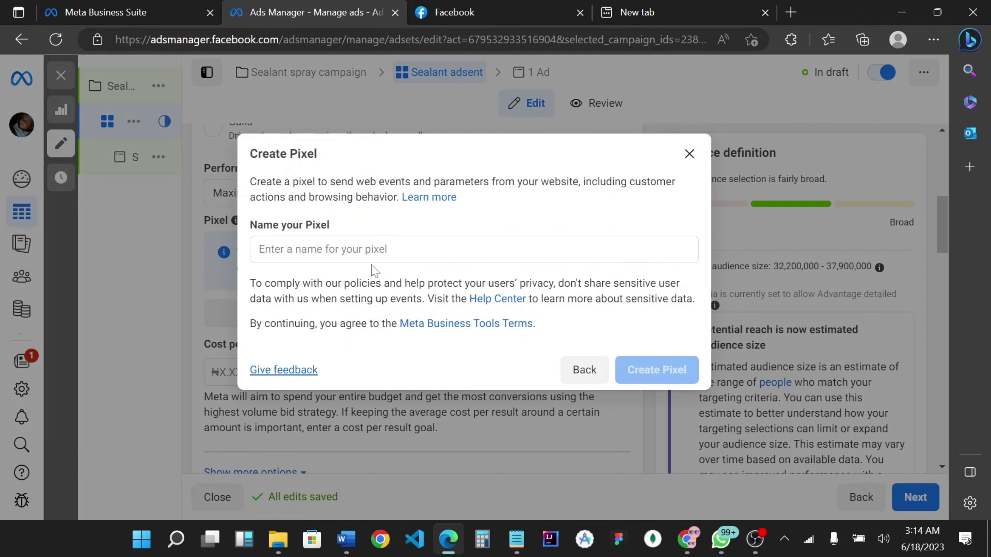
{"action": "left_click", "coordinate": [373, 258]}
{"action": "type", "text": "sealant pixel"}
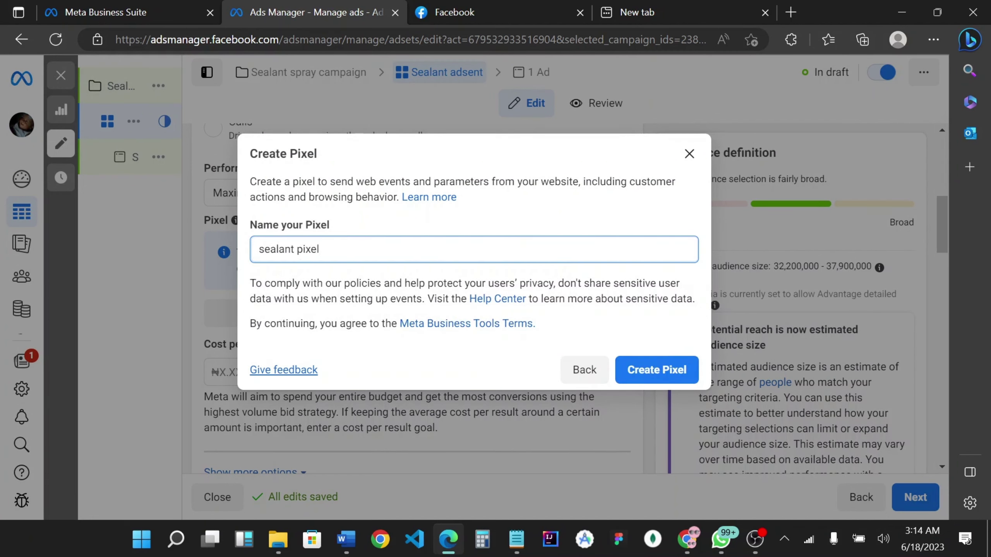
{"action": "left_click", "coordinate": [657, 370]}
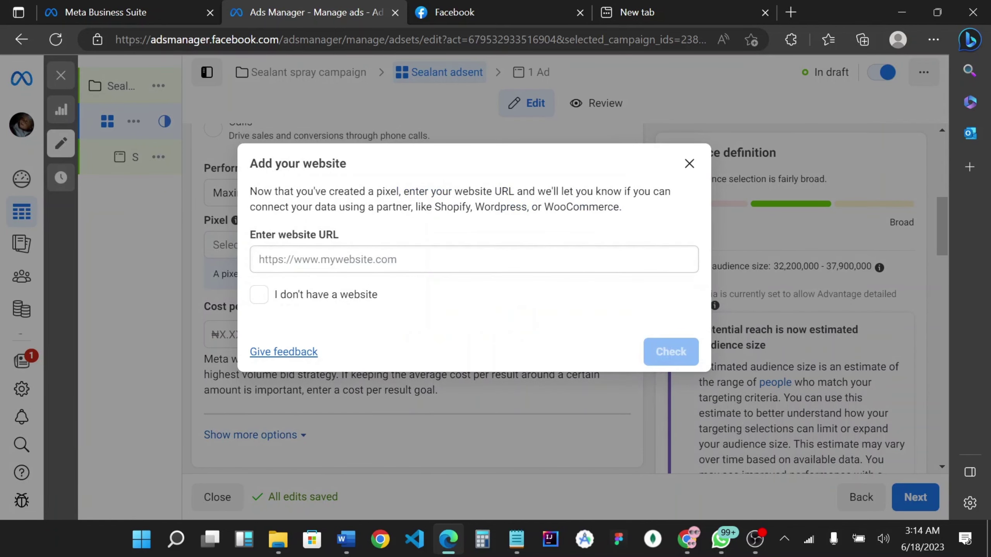
Step: Switch to Chrome and copy the Sealant page's view link from the WordPress pages list for the pixel's website URL
{"action": "left_click", "coordinate": [475, 260]}
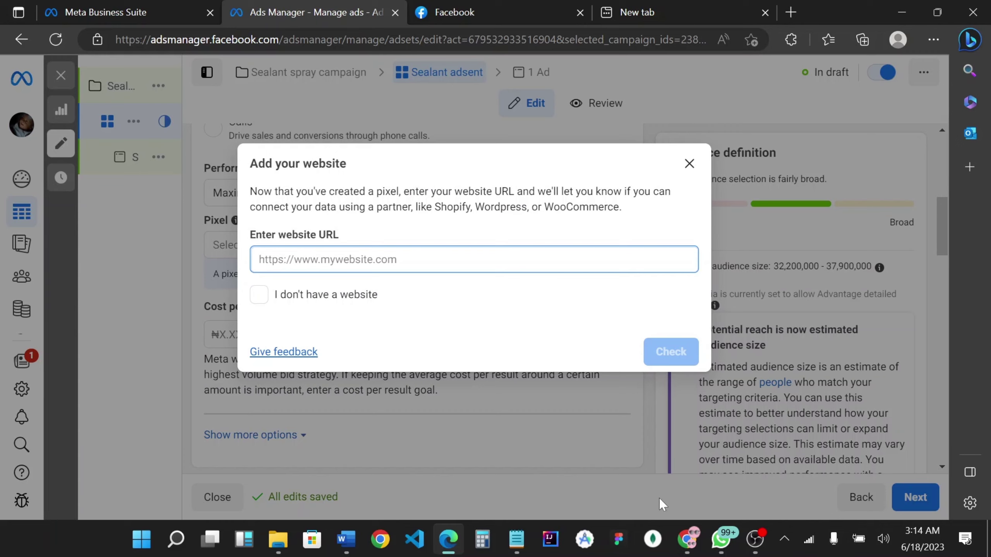
{"action": "left_click", "coordinate": [688, 539]}
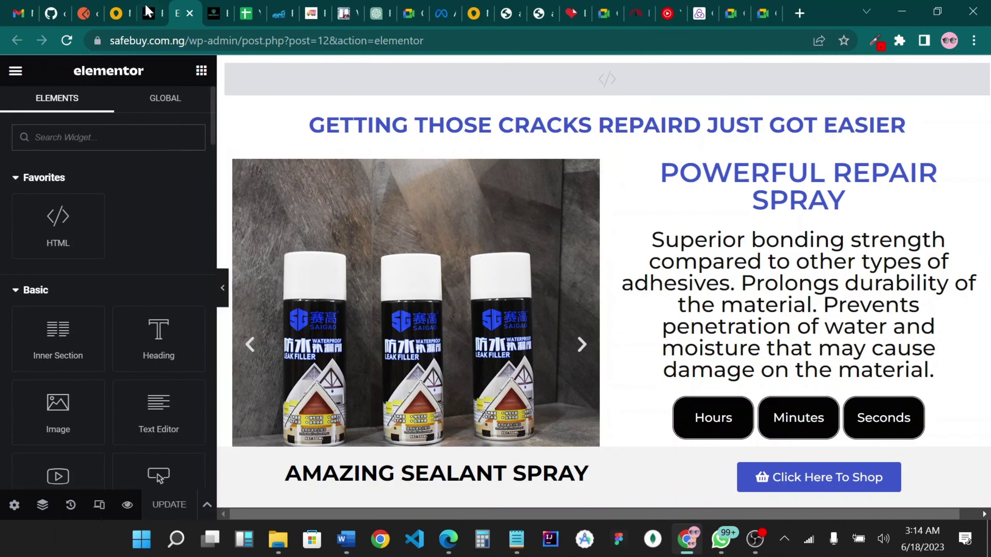
{"action": "left_click", "coordinate": [147, 12]}
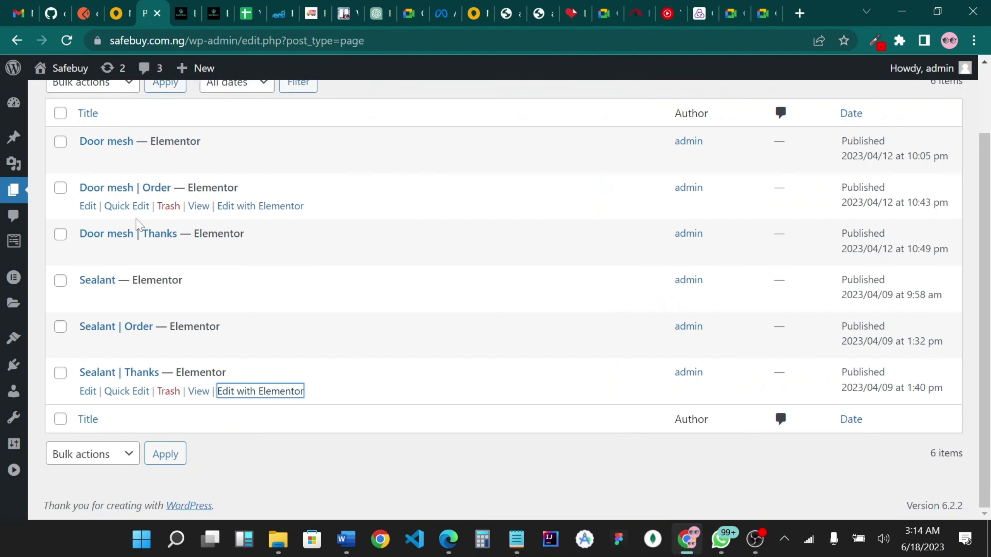
{"action": "scroll", "coordinate": [139, 224], "scroll_direction": "up", "scroll_amount": 2}
{"action": "scroll", "coordinate": [141, 252], "scroll_direction": "down", "scroll_amount": 2}
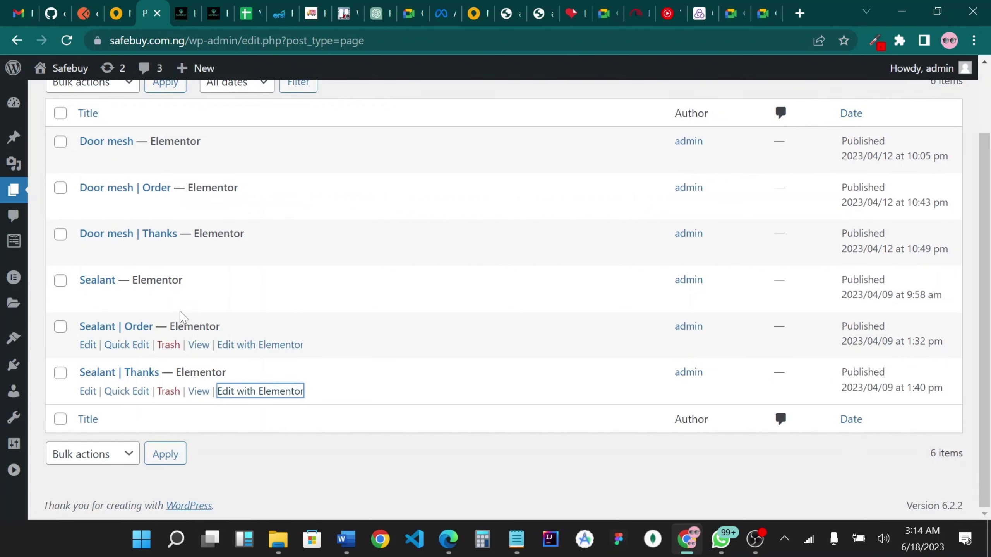
{"action": "right_click", "coordinate": [197, 304]}
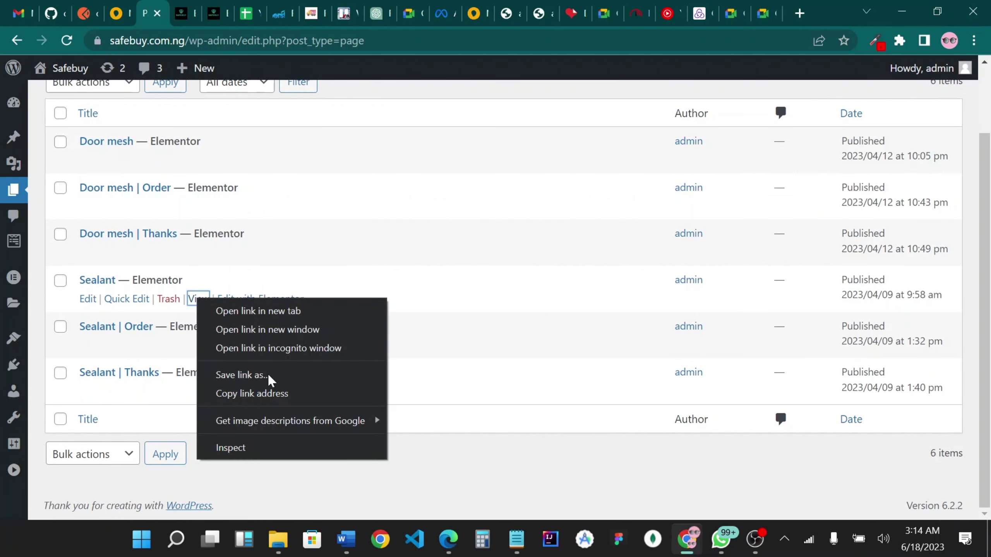
{"action": "left_click", "coordinate": [252, 393]}
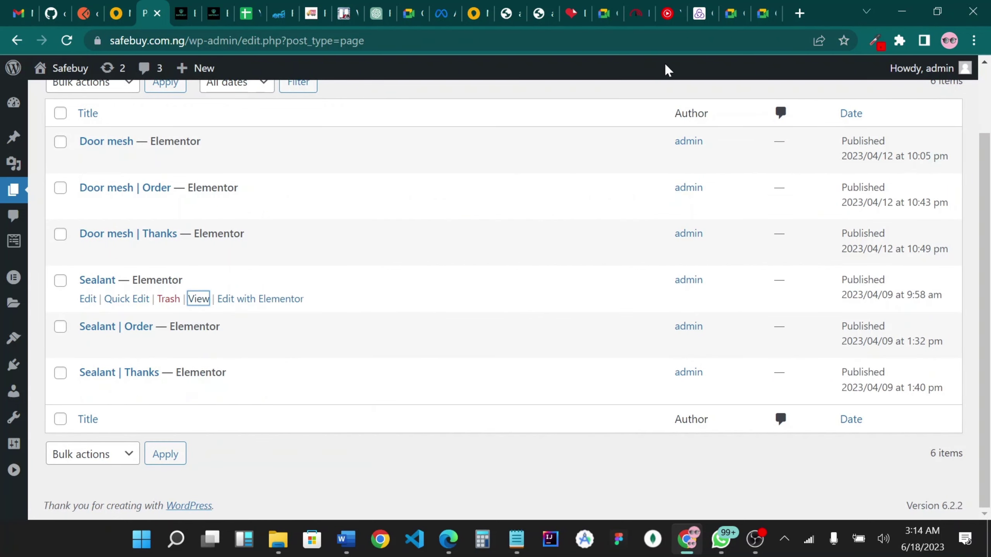
{"action": "left_click", "coordinate": [902, 12]}
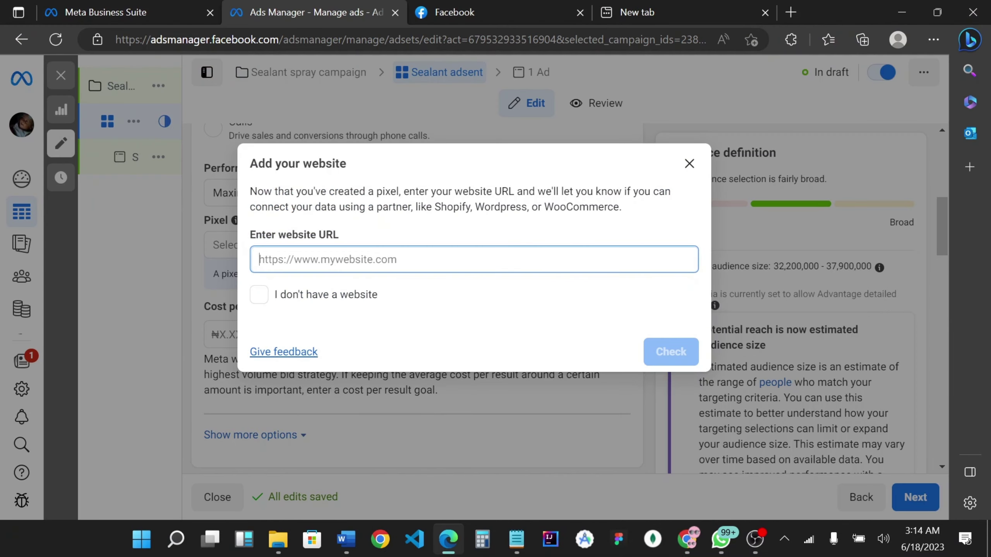
{"action": "key", "text": "ctrl+v"}
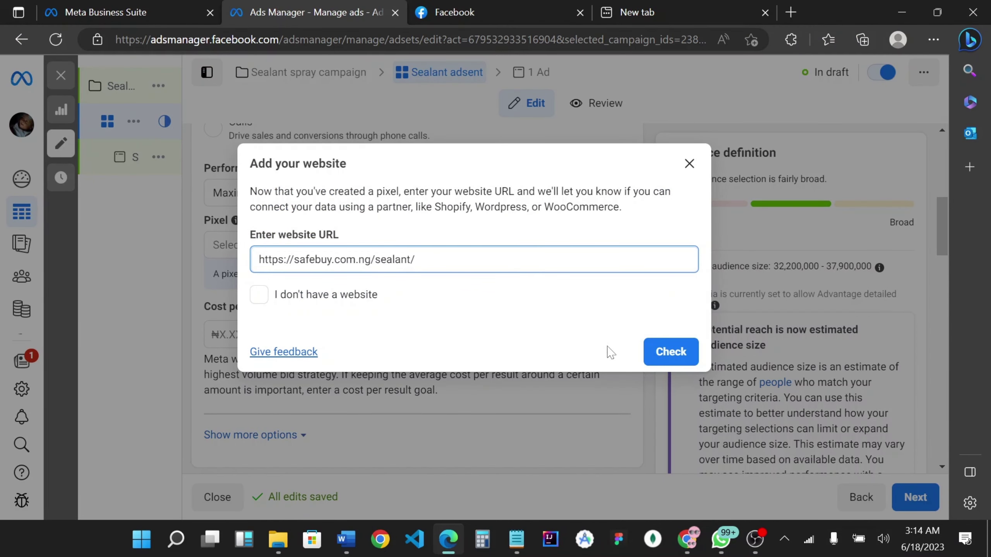
{"action": "left_click", "coordinate": [672, 352]}
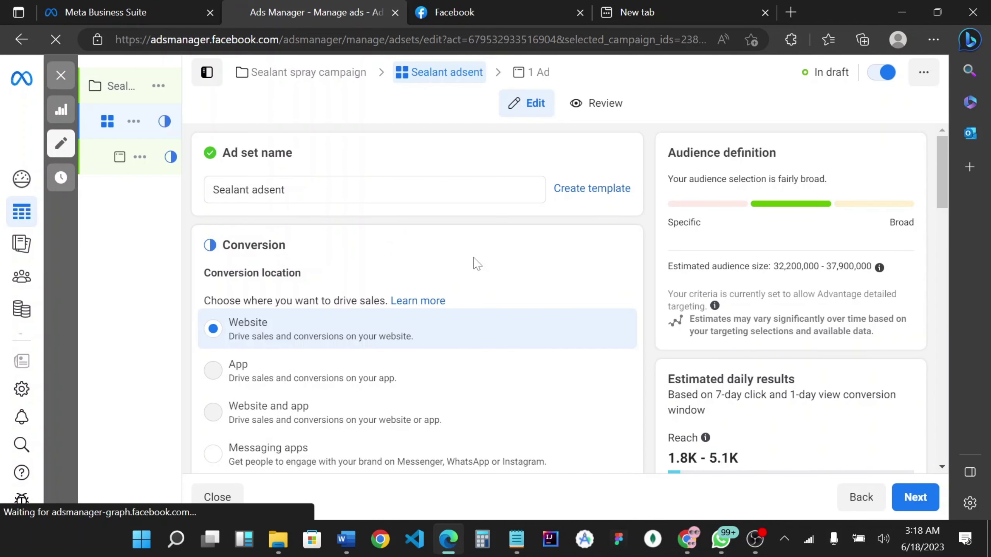
Step: Open the conversion setup for the sealant pixel in the ad set's conversion settings
{"action": "scroll", "coordinate": [466, 268], "scroll_direction": "down", "scroll_amount": 10}
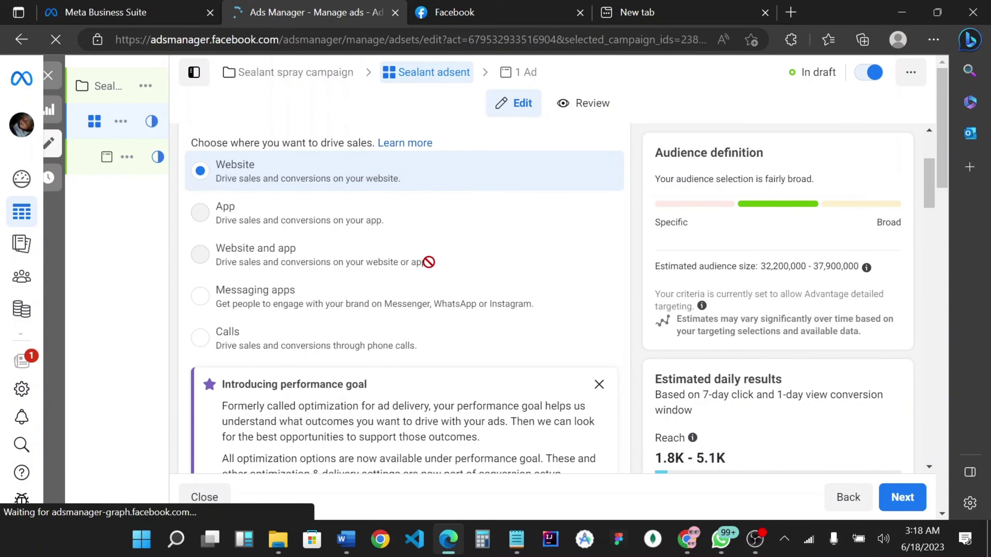
{"action": "scroll", "coordinate": [427, 268], "scroll_direction": "down", "scroll_amount": 4}
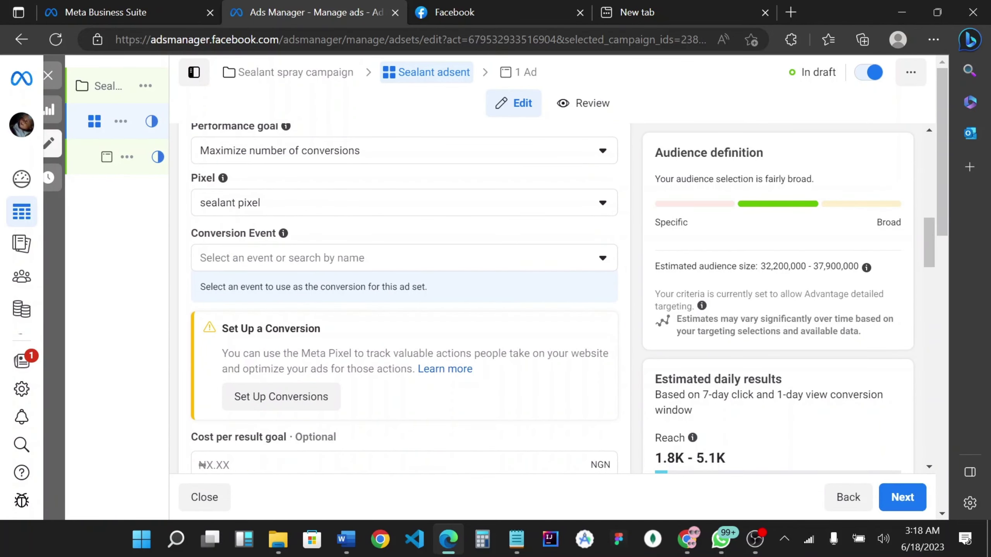
{"action": "scroll", "coordinate": [428, 269], "scroll_direction": "down", "scroll_amount": 1}
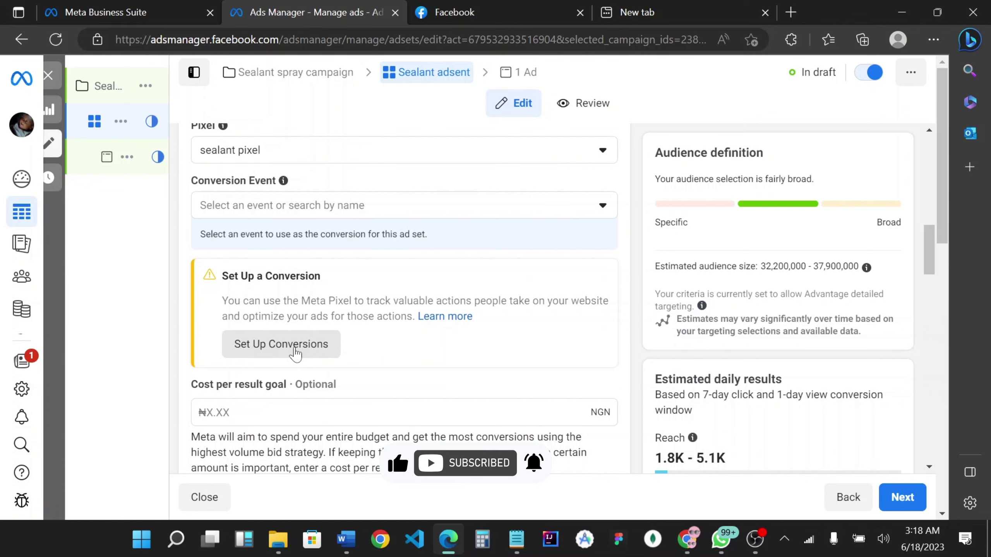
{"action": "left_click", "coordinate": [267, 353]}
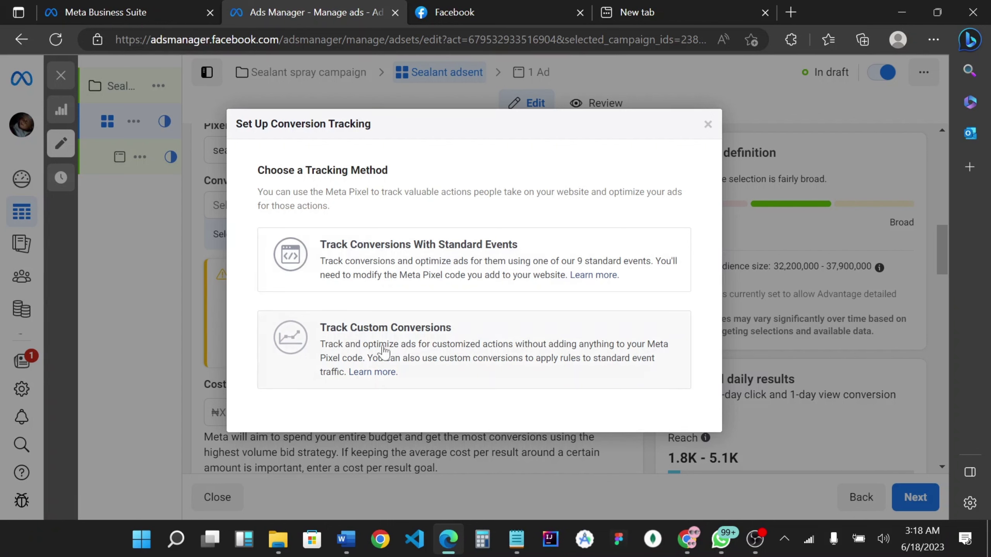
{"action": "left_click", "coordinate": [422, 349]}
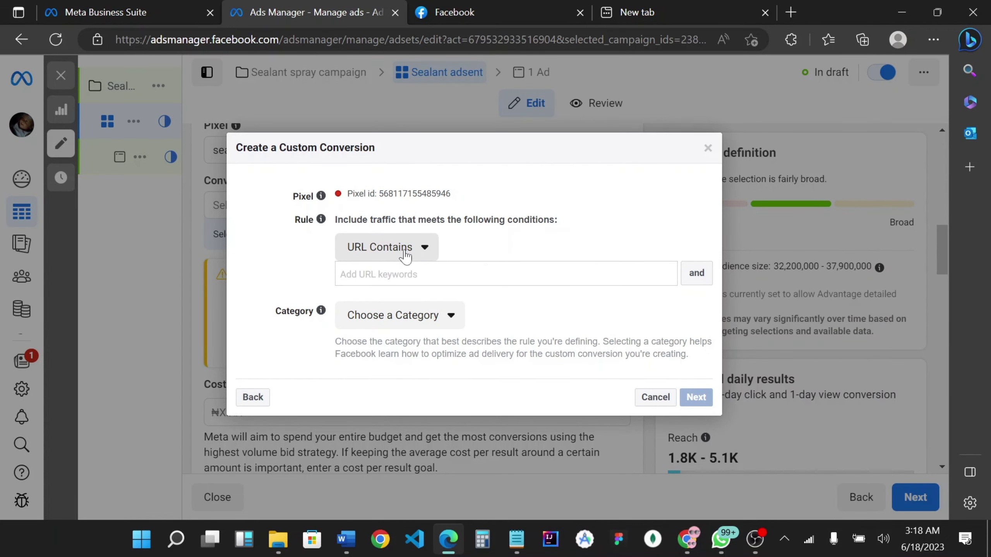
{"action": "left_click", "coordinate": [406, 257]}
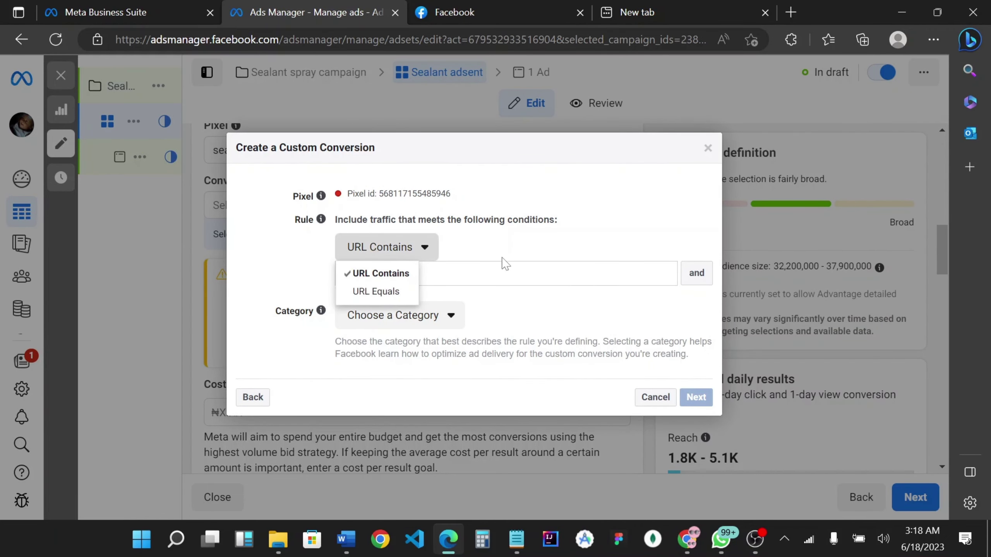
{"action": "left_click", "coordinate": [529, 250]}
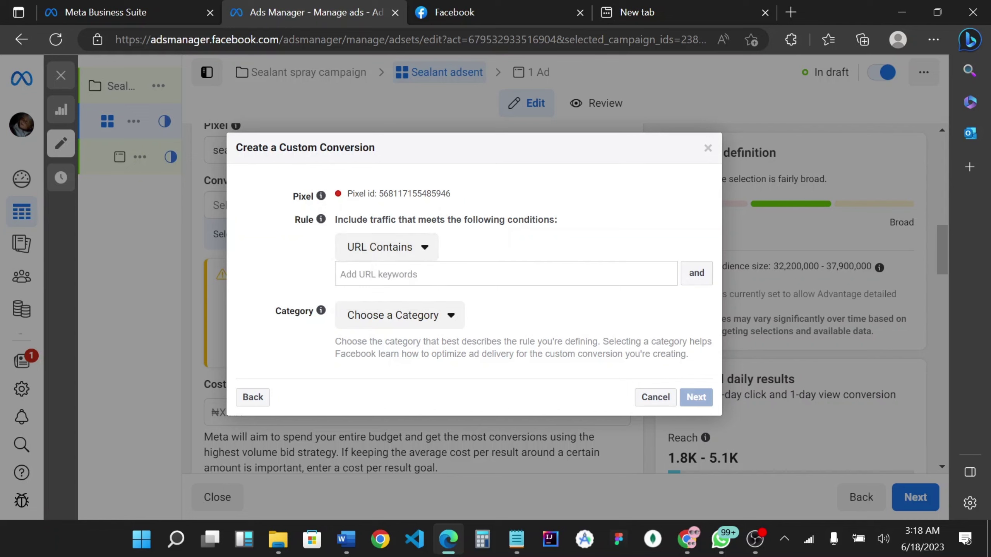
{"action": "left_click", "coordinate": [442, 315]}
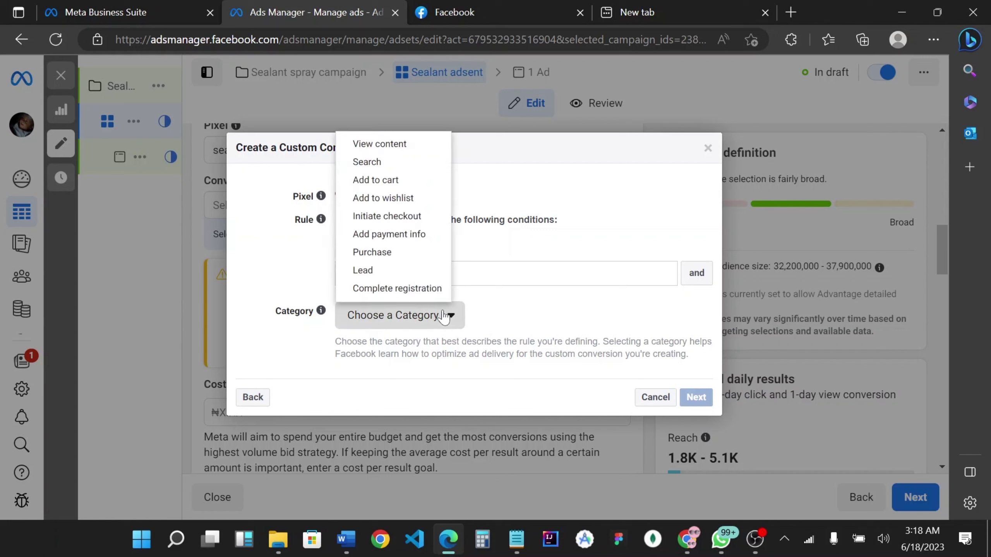
{"action": "left_click", "coordinate": [517, 302]}
{"action": "left_click", "coordinate": [448, 266]}
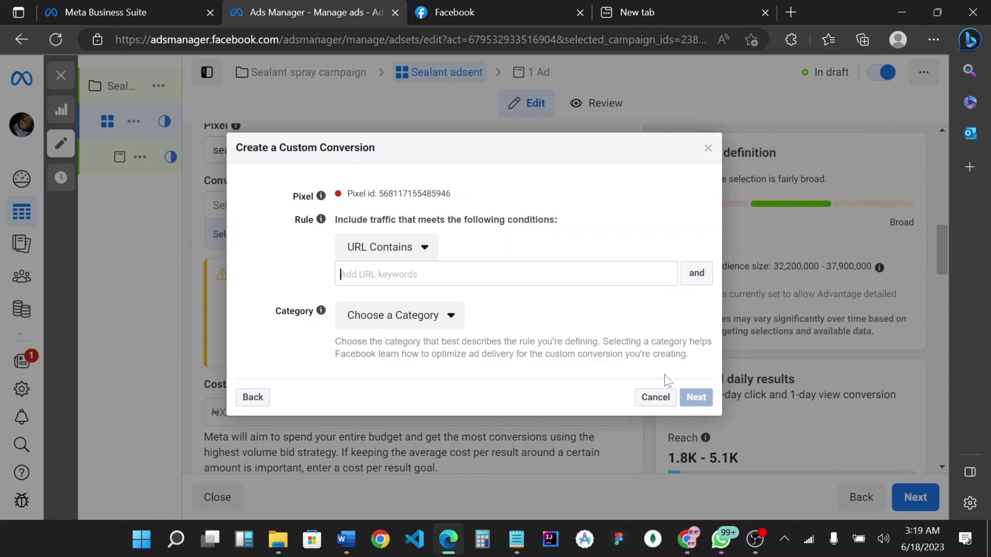
{"action": "left_click", "coordinate": [253, 397]}
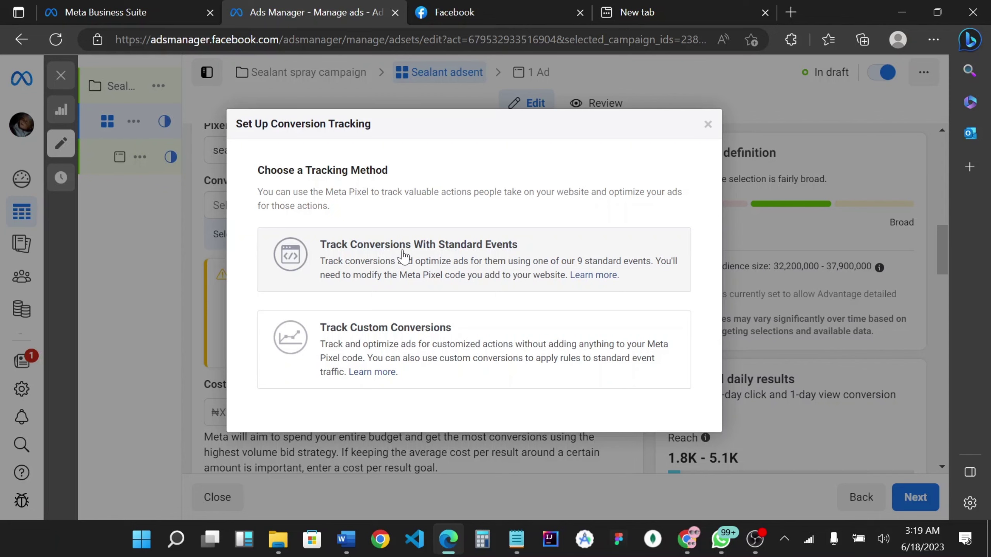
Step: Choose tracking conversions with standard events and copy the pixel's base code from the Install Base Code stage
{"action": "left_click", "coordinate": [495, 268]}
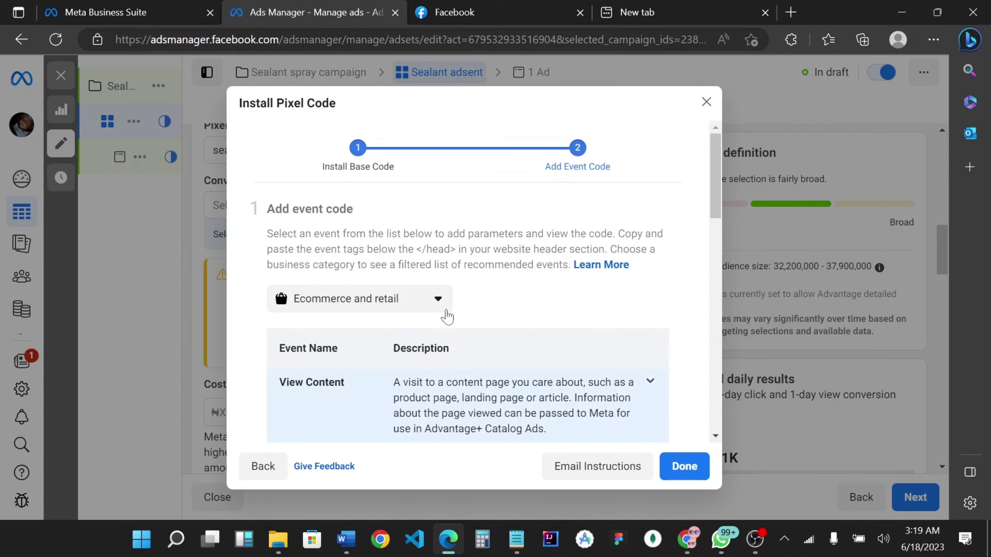
{"action": "scroll", "coordinate": [406, 253], "scroll_direction": "down", "scroll_amount": 5}
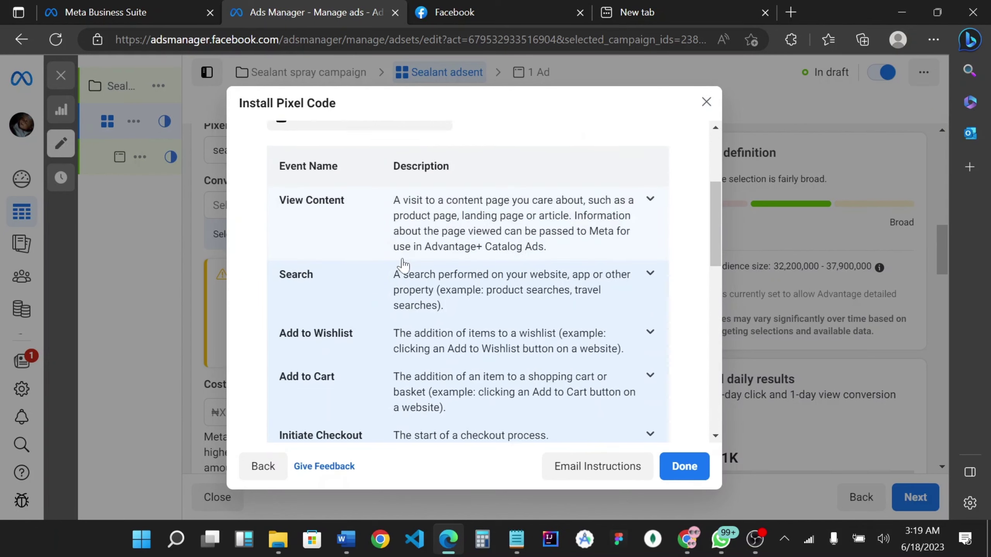
{"action": "scroll", "coordinate": [404, 269], "scroll_direction": "up", "scroll_amount": 5}
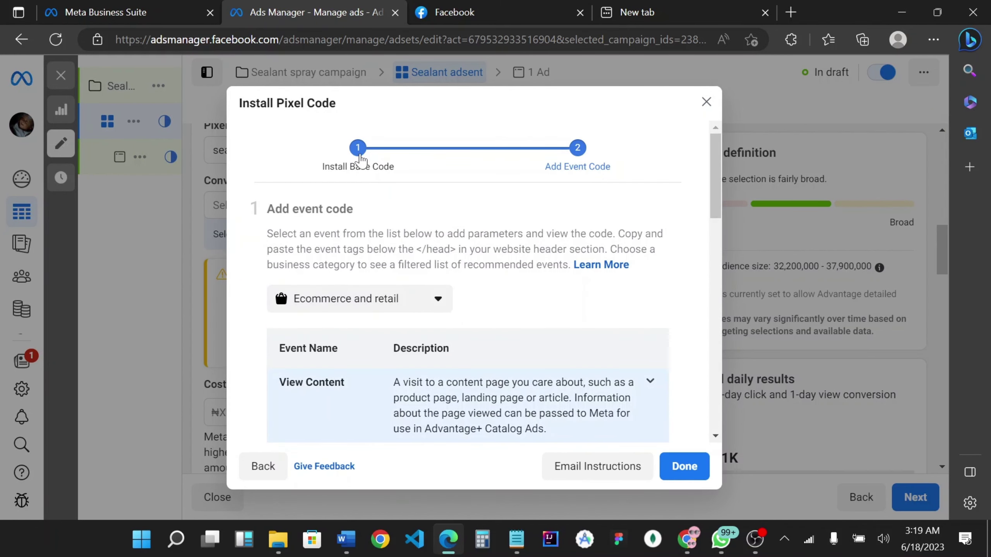
{"action": "left_click", "coordinate": [358, 150]}
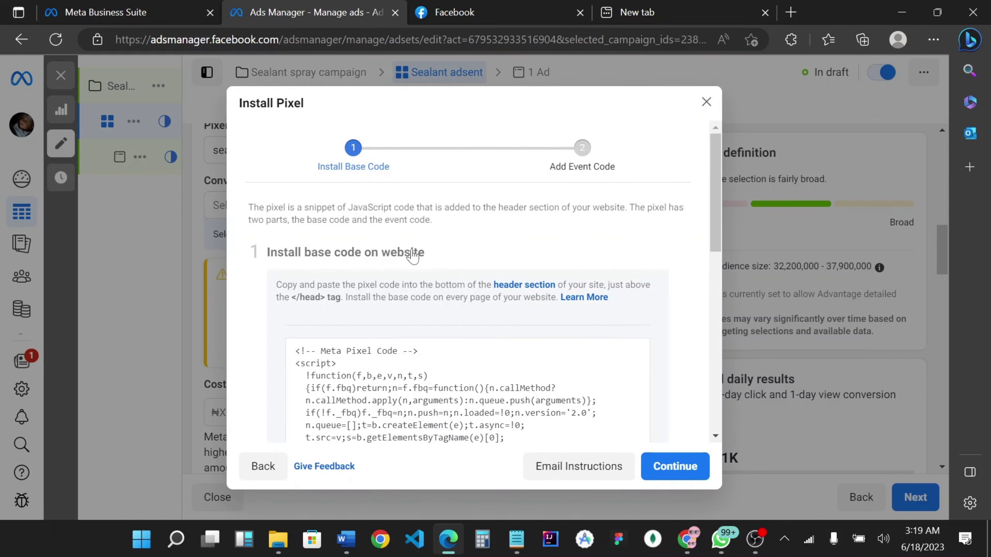
{"action": "scroll", "coordinate": [528, 245], "scroll_direction": "down", "scroll_amount": 5}
{"action": "left_click", "coordinate": [412, 262]}
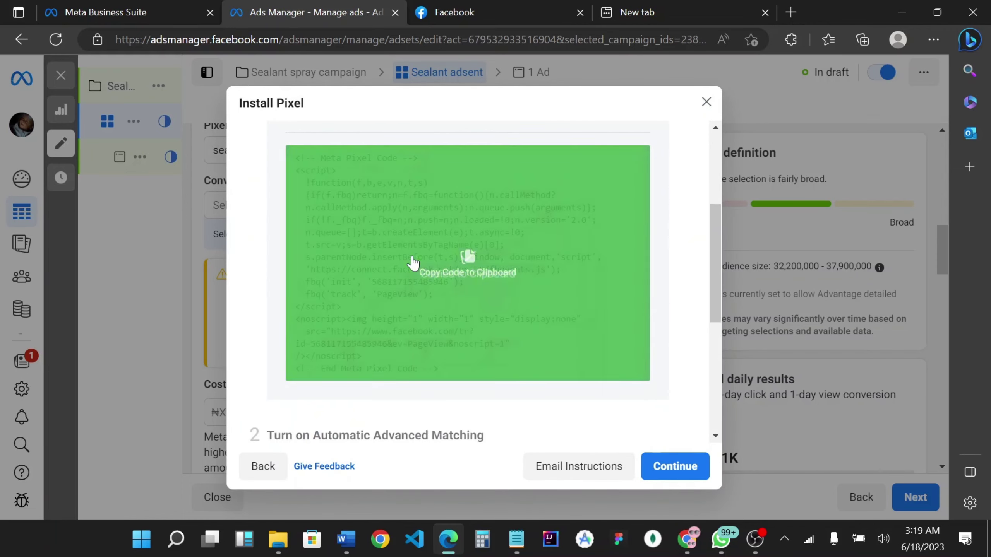
Step: Replace the text in the open Notepad file with the pixel base code, and copy the code again in Ads Manager
{"action": "left_click", "coordinate": [516, 540]}
{"action": "key", "text": "ctrl+a"}
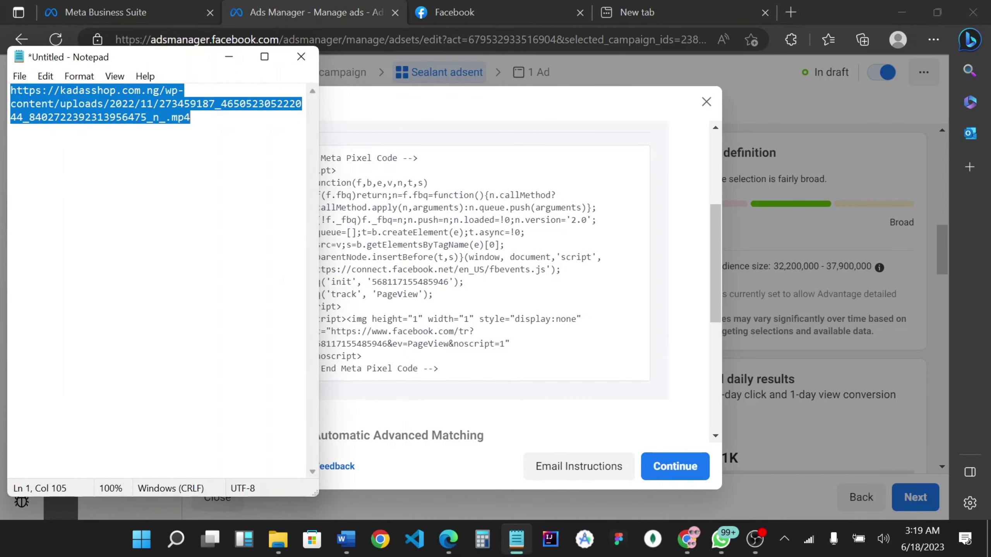
{"action": "key", "text": "ctrl+v"}
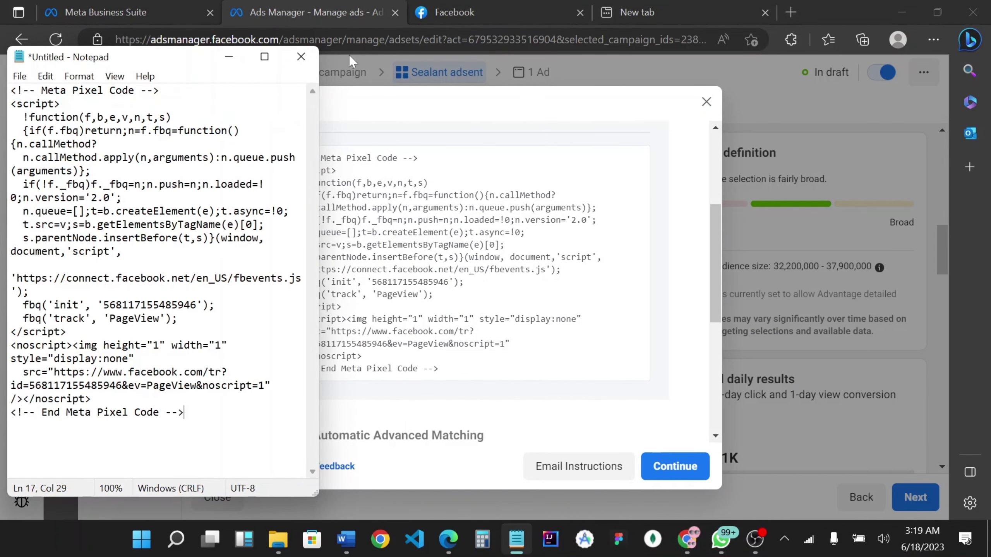
{"action": "left_click", "coordinate": [478, 215]}
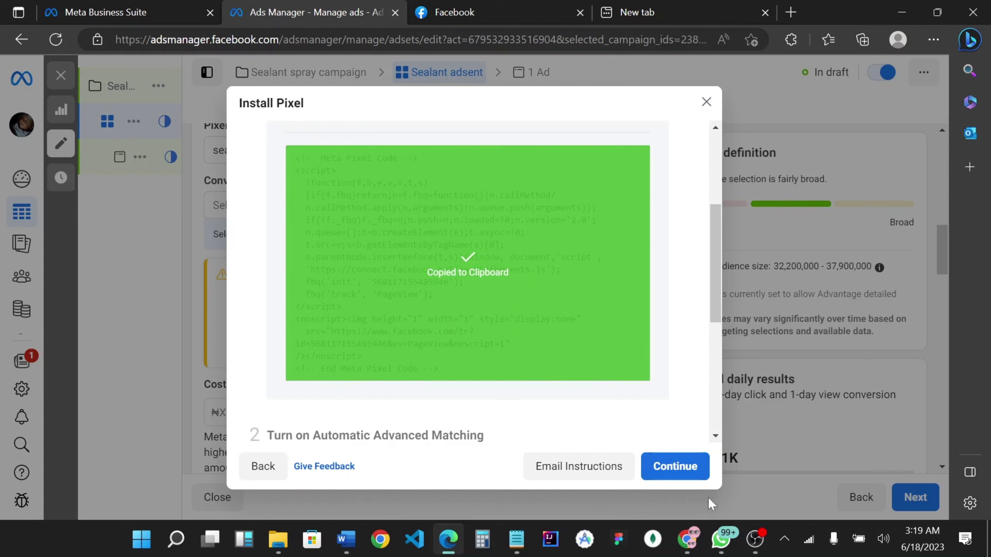
Step: Switch to Chrome and add a single-column section above the "Getting those cracks" headline on the sealant landing page in Elementor
{"action": "left_click", "coordinate": [689, 539]}
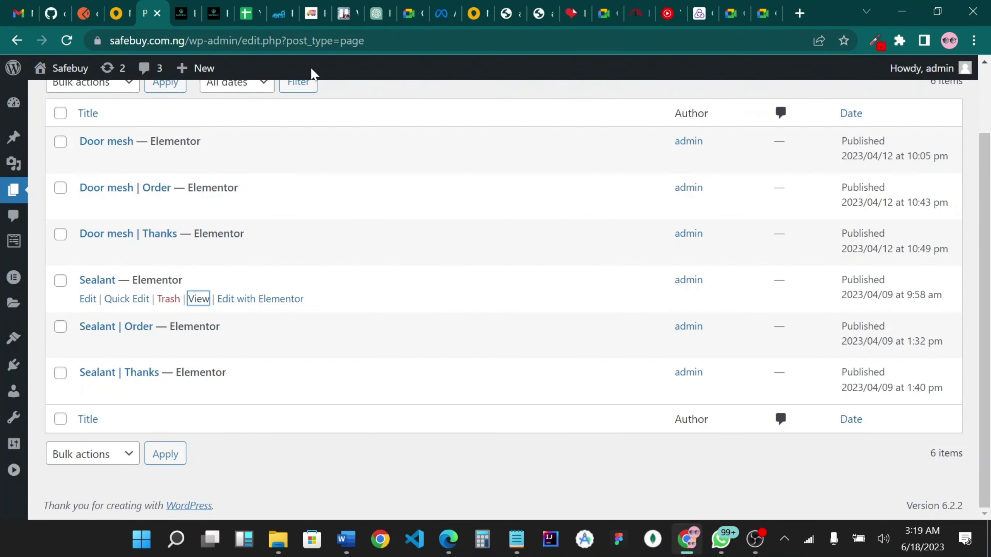
{"action": "left_click", "coordinate": [184, 24]}
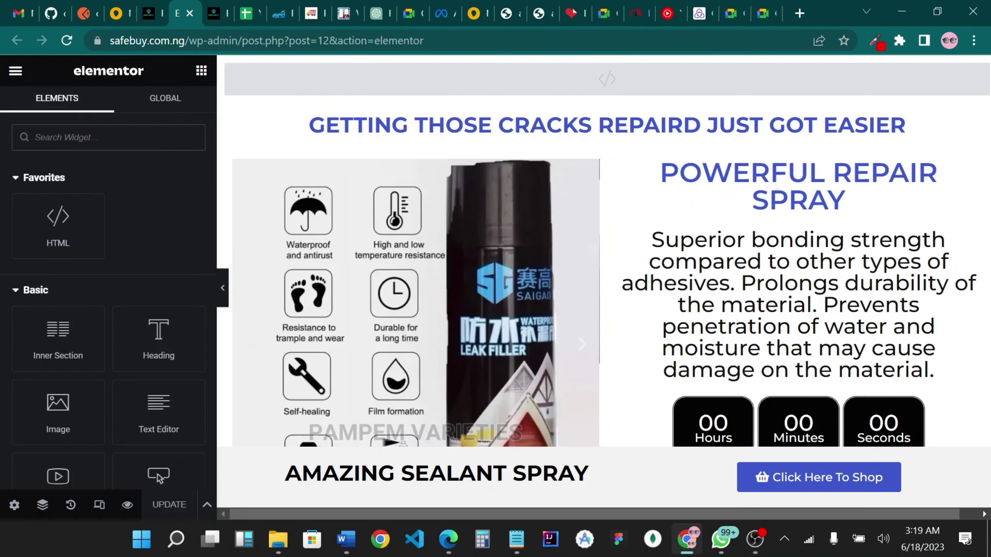
{"action": "mouse_move", "coordinate": [589, 100]}
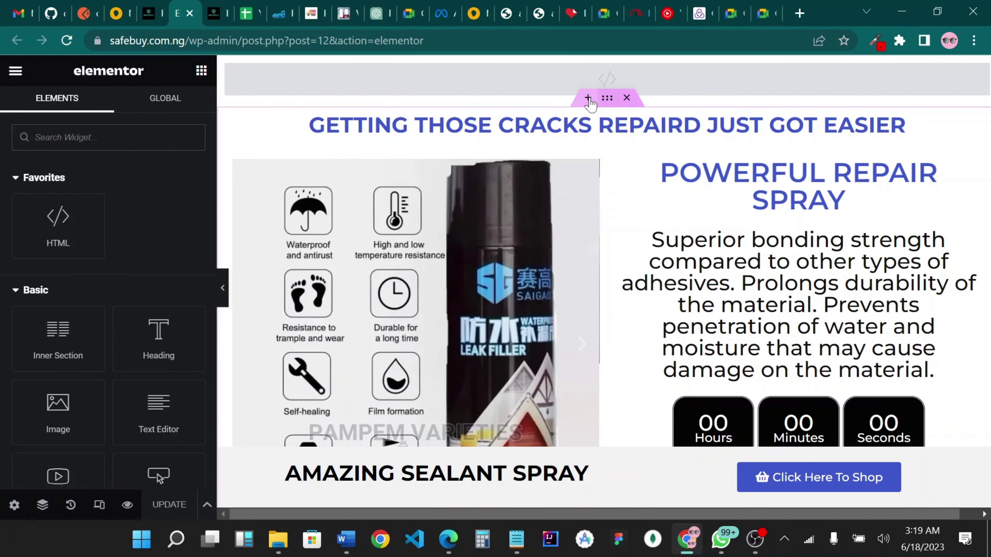
{"action": "left_click", "coordinate": [588, 99]}
{"action": "left_click", "coordinate": [588, 172]}
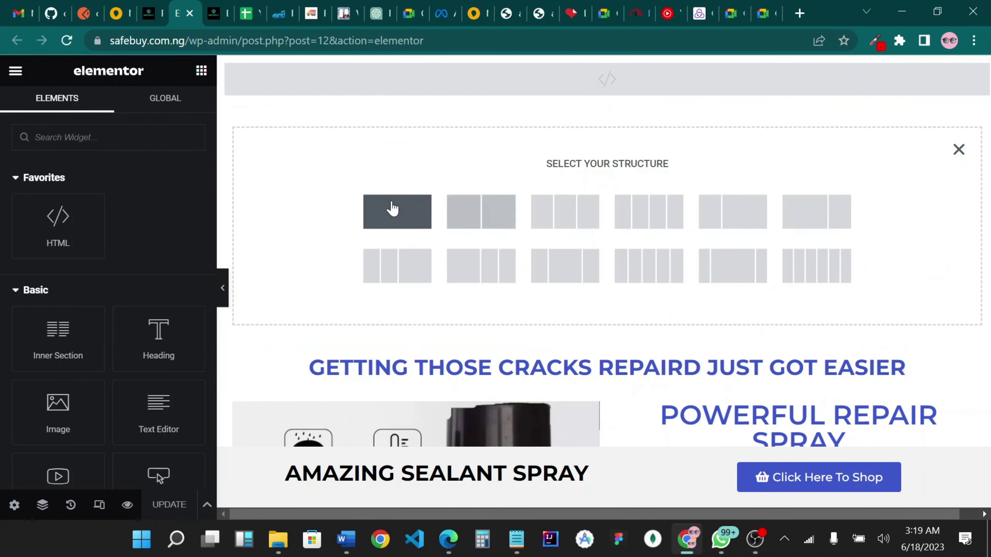
{"action": "left_click", "coordinate": [394, 209]}
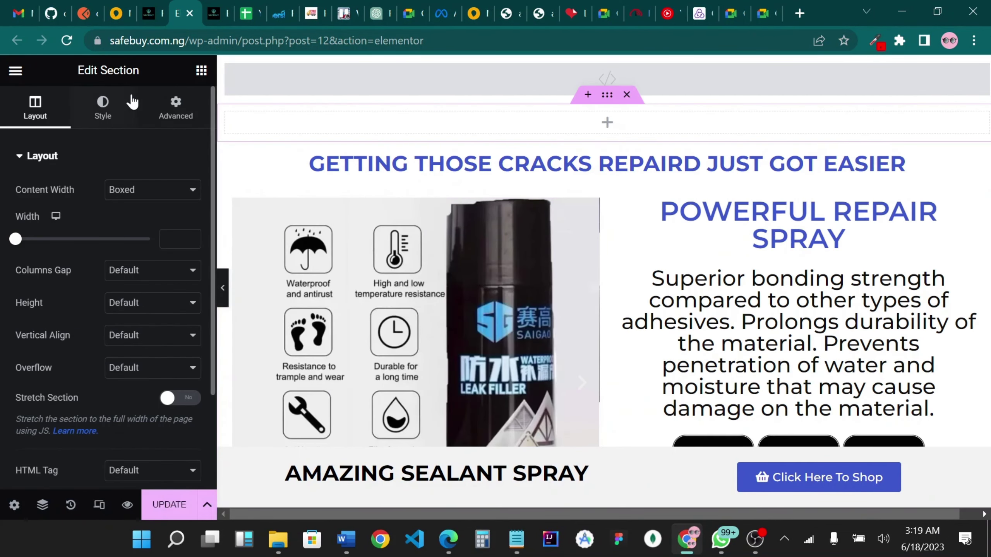
Step: Add an HTML widget containing the Meta Pixel base code to the new section and update the page
{"action": "left_click", "coordinate": [202, 74]}
{"action": "left_click_drag", "start_coordinate": [58, 222], "coordinate": [430, 129]}
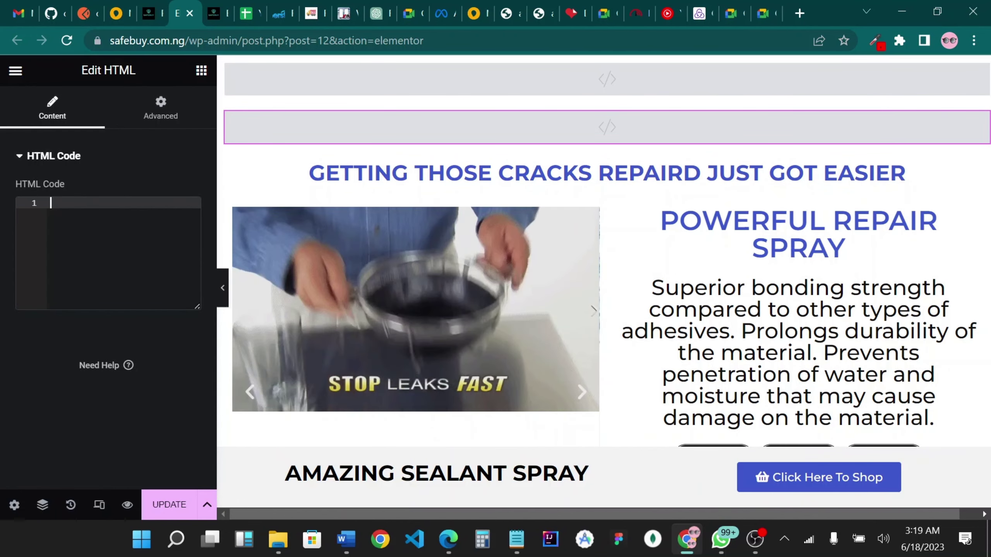
{"action": "key", "text": "ctrl+v"}
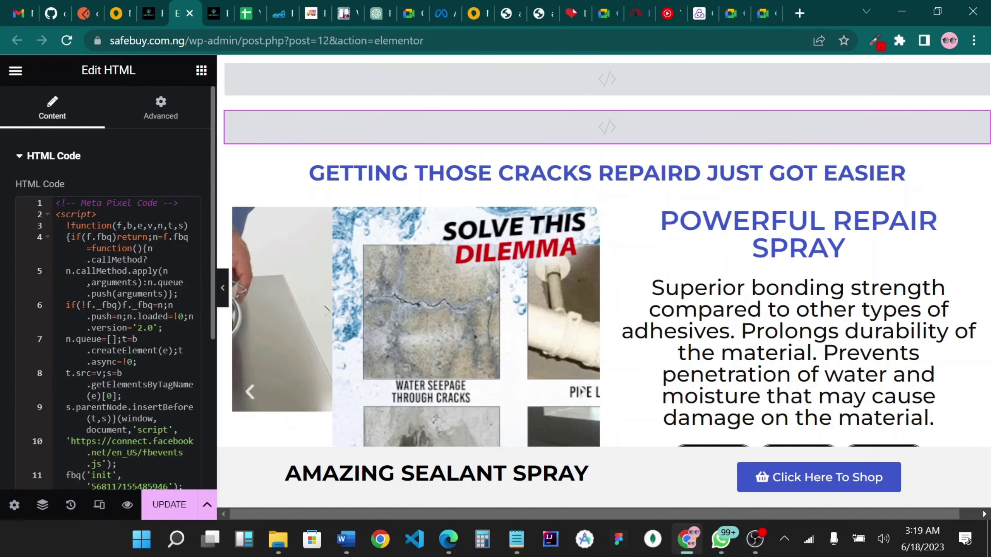
{"action": "left_click", "coordinate": [169, 504]}
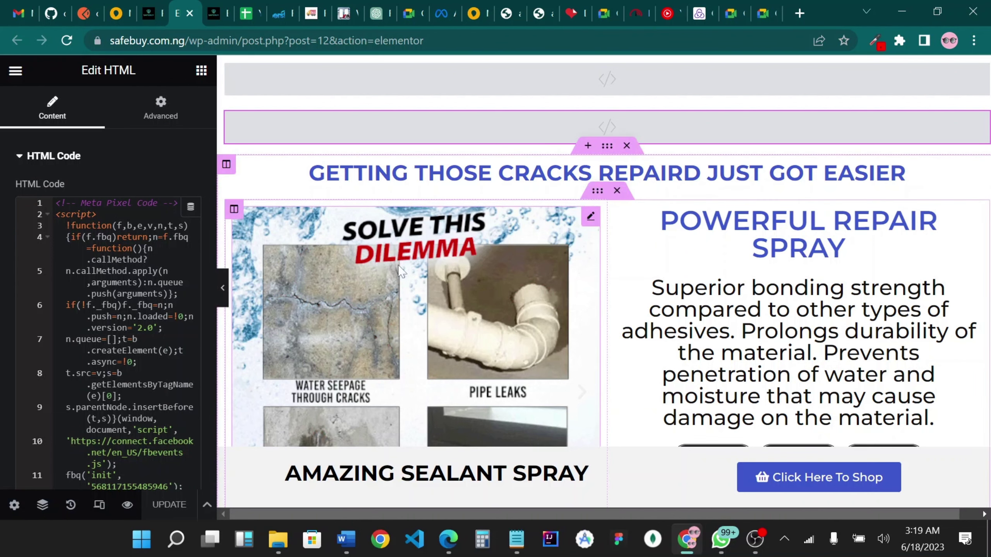
Step: Examine the sealant landing page from the HTML code blocks down to the pricing and the promo sales heading
{"action": "scroll", "coordinate": [551, 246], "scroll_direction": "down", "scroll_amount": 5}
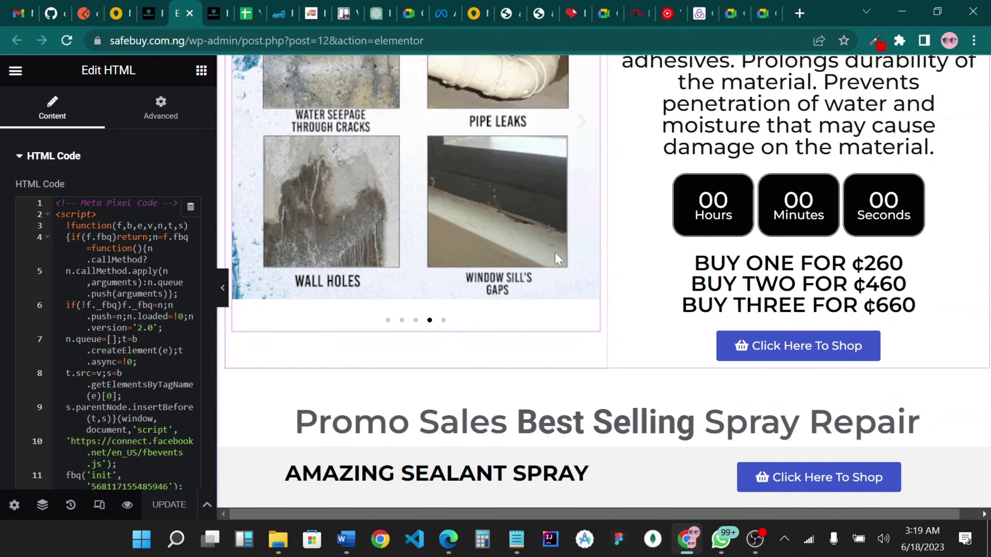
{"action": "scroll", "coordinate": [556, 256], "scroll_direction": "down", "scroll_amount": 5}
{"action": "scroll", "coordinate": [558, 258], "scroll_direction": "up", "scroll_amount": 7}
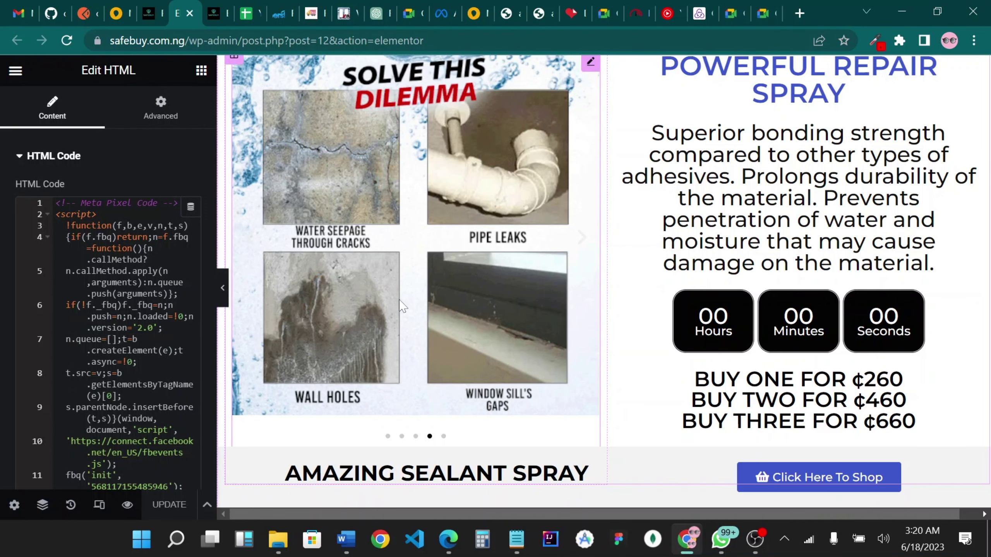
{"action": "scroll", "coordinate": [401, 307], "scroll_direction": "up", "scroll_amount": 4}
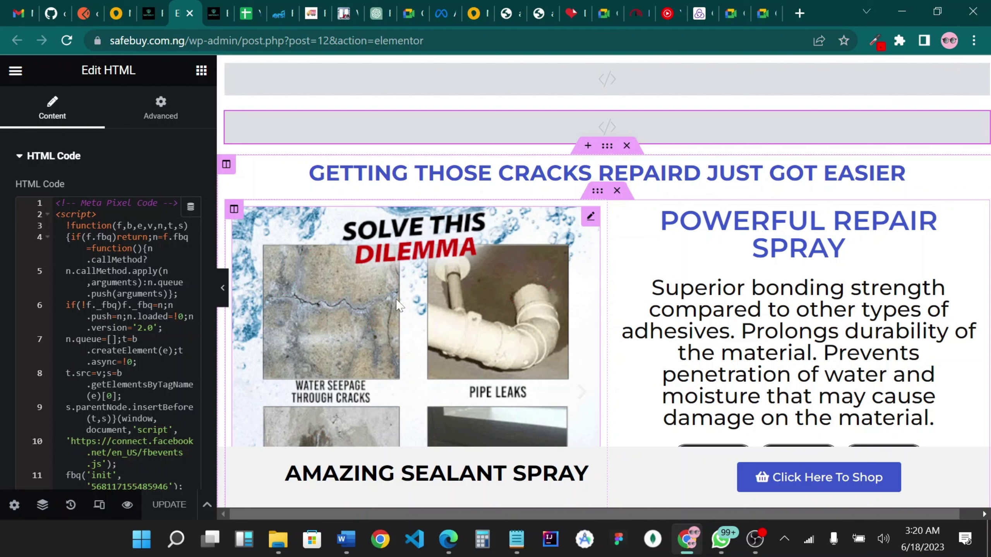
{"action": "scroll", "coordinate": [499, 331], "scroll_direction": "down", "scroll_amount": 4}
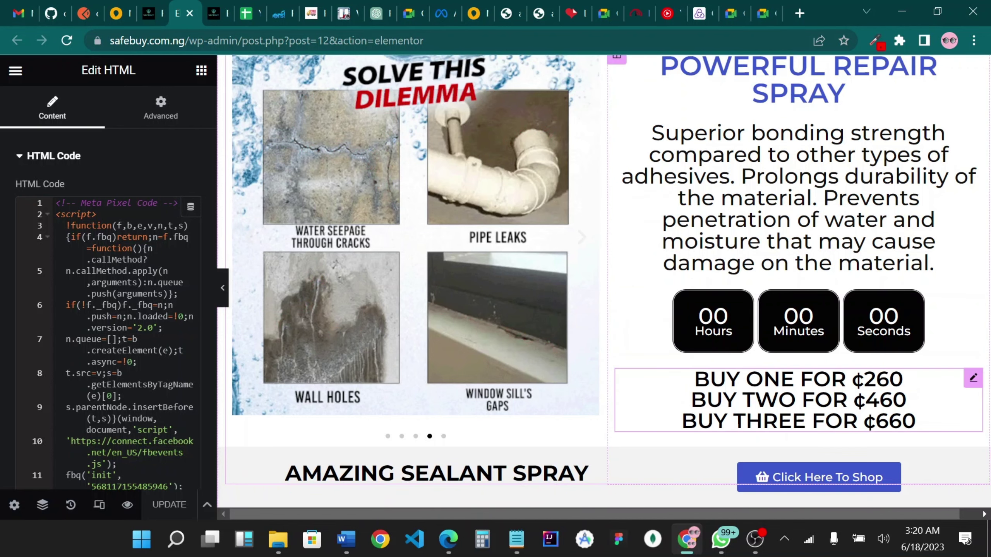
{"action": "scroll", "coordinate": [560, 293], "scroll_direction": "up", "scroll_amount": 3}
{"action": "scroll", "coordinate": [561, 297], "scroll_direction": "down", "scroll_amount": 6}
{"action": "scroll", "coordinate": [559, 304], "scroll_direction": "down", "scroll_amount": 1}
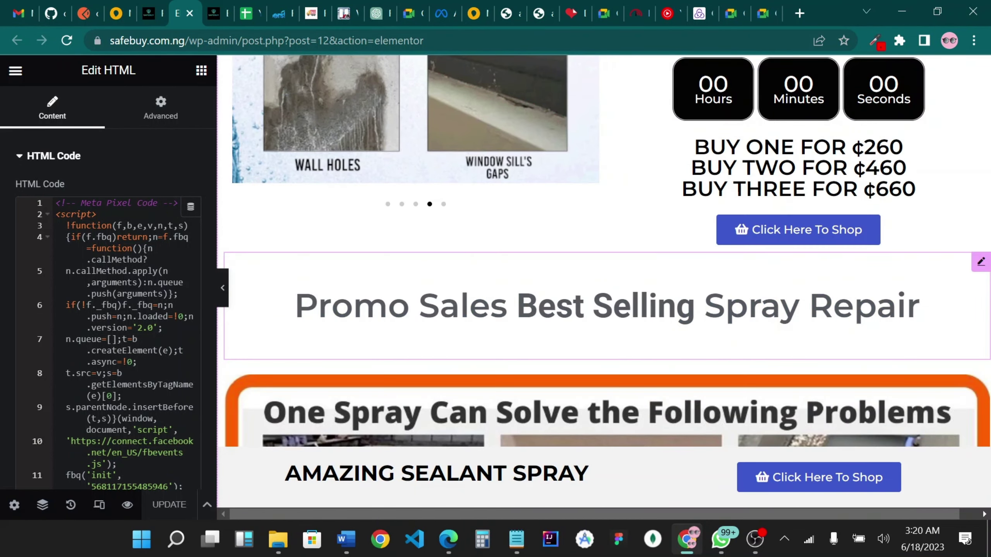
{"action": "scroll", "coordinate": [558, 285], "scroll_direction": "up", "scroll_amount": 5}
{"action": "scroll", "coordinate": [560, 282], "scroll_direction": "up", "scroll_amount": 3}
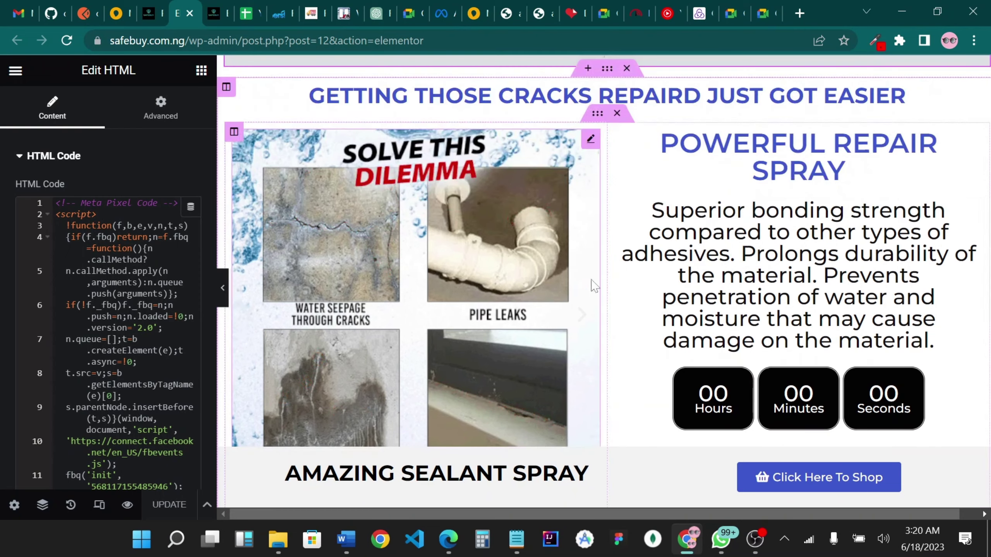
{"action": "scroll", "coordinate": [640, 294], "scroll_direction": "down", "scroll_amount": 6}
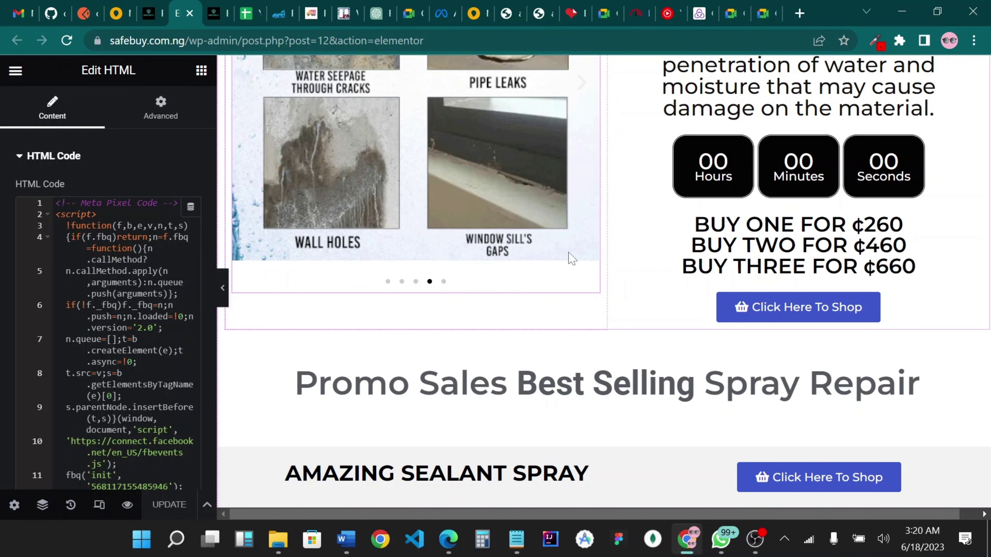
{"action": "scroll", "coordinate": [447, 244], "scroll_direction": "up", "scroll_amount": 5}
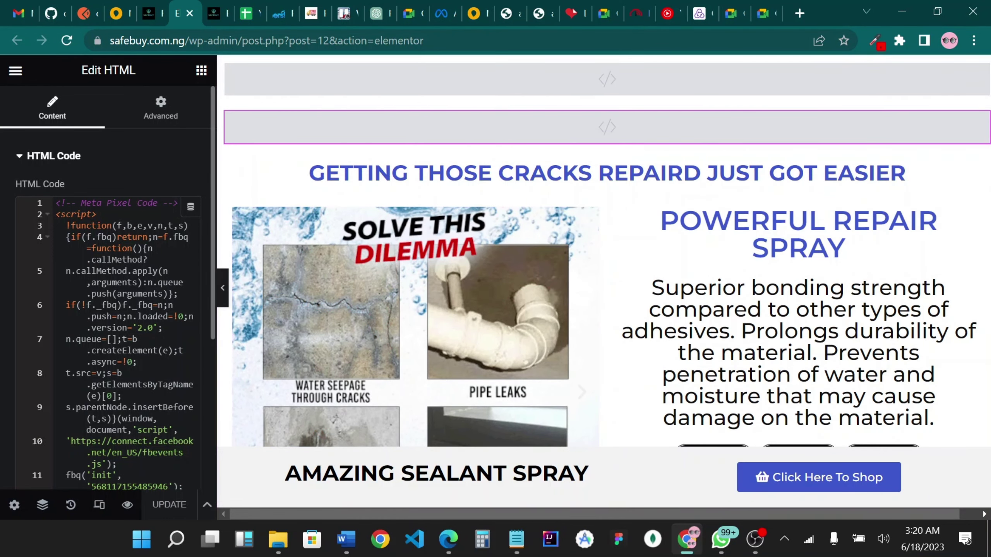
{"action": "left_click", "coordinate": [159, 294]}
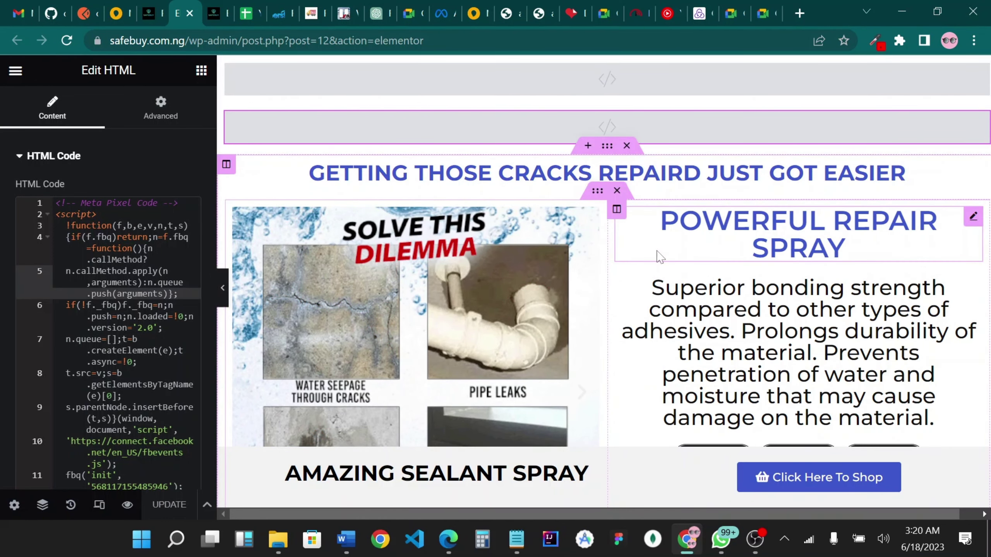
Step: Close the Elementor editor and copy the link address of the published Sealant page from the WordPress pages list
{"action": "key", "text": "ctrl+w"}
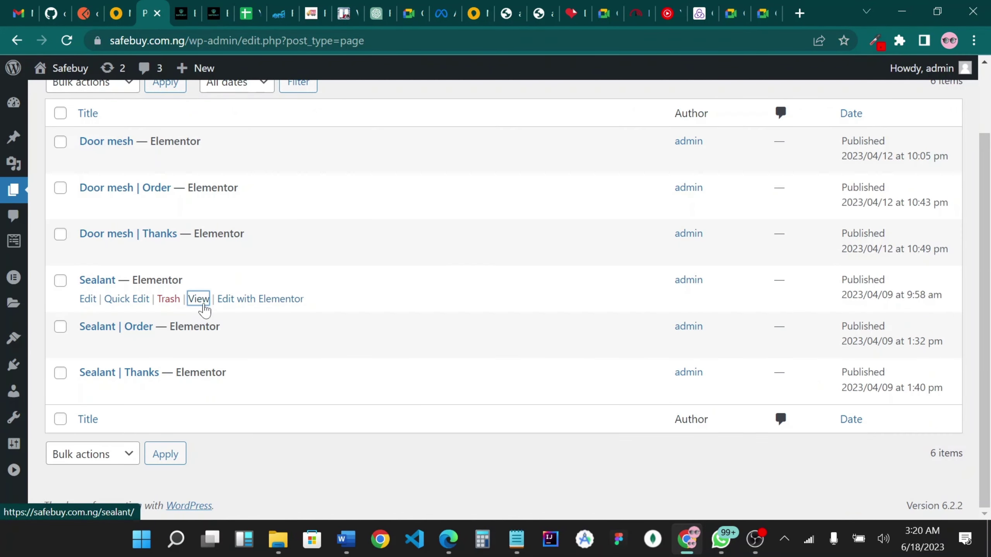
{"action": "right_click", "coordinate": [204, 304]}
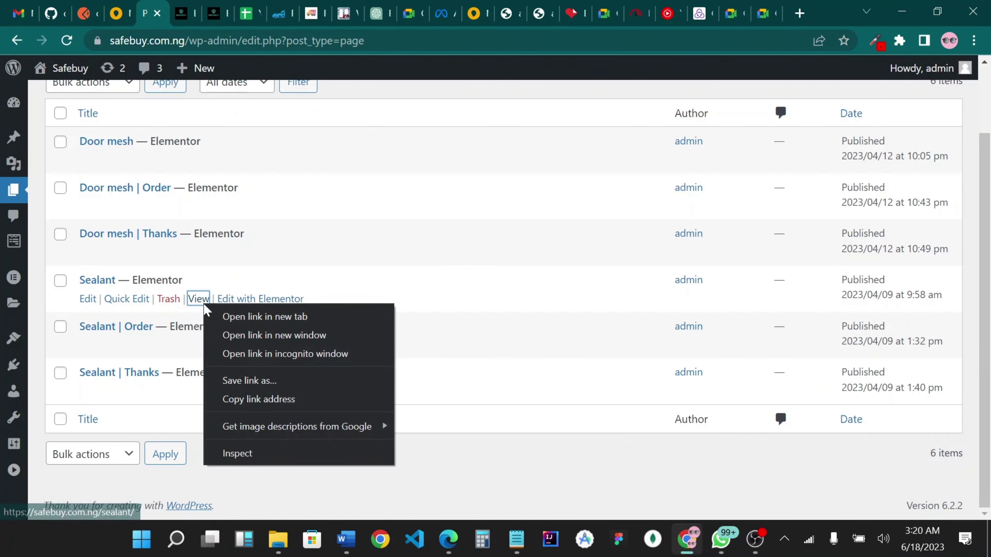
{"action": "left_click", "coordinate": [273, 403]}
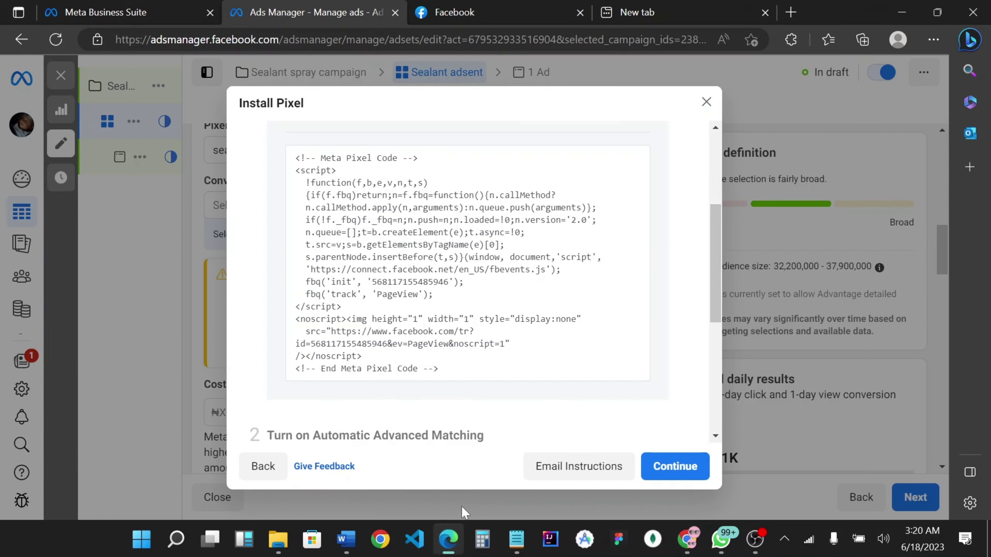
Step: Switch to Ads Manager in Edge and turn on Automatic Advanced Matching with all customer information types enabled
{"action": "left_click", "coordinate": [448, 539]}
{"action": "scroll", "coordinate": [471, 259], "scroll_direction": "down", "scroll_amount": 3}
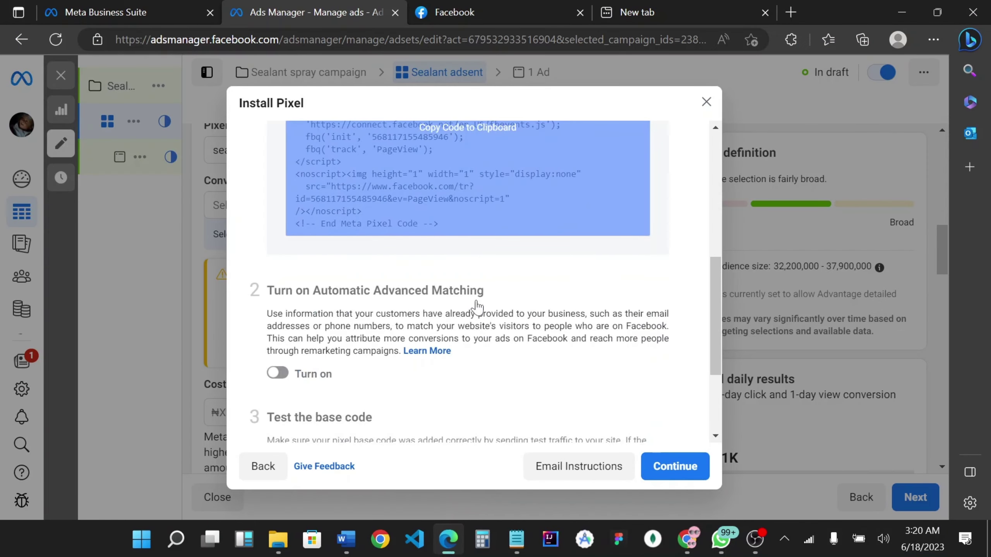
{"action": "scroll", "coordinate": [477, 307], "scroll_direction": "down", "scroll_amount": 3}
{"action": "left_click", "coordinate": [278, 229]}
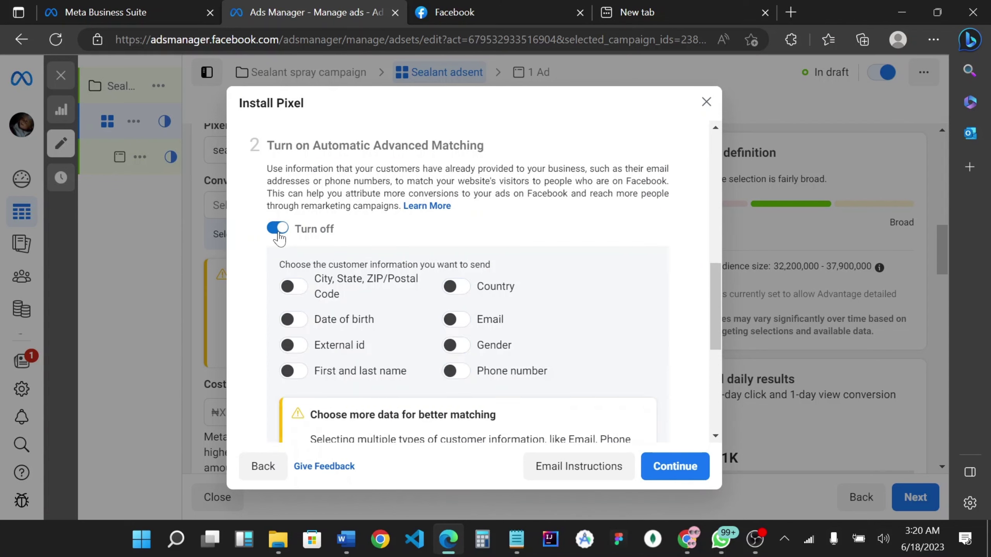
{"action": "scroll", "coordinate": [485, 282], "scroll_direction": "down", "scroll_amount": 5}
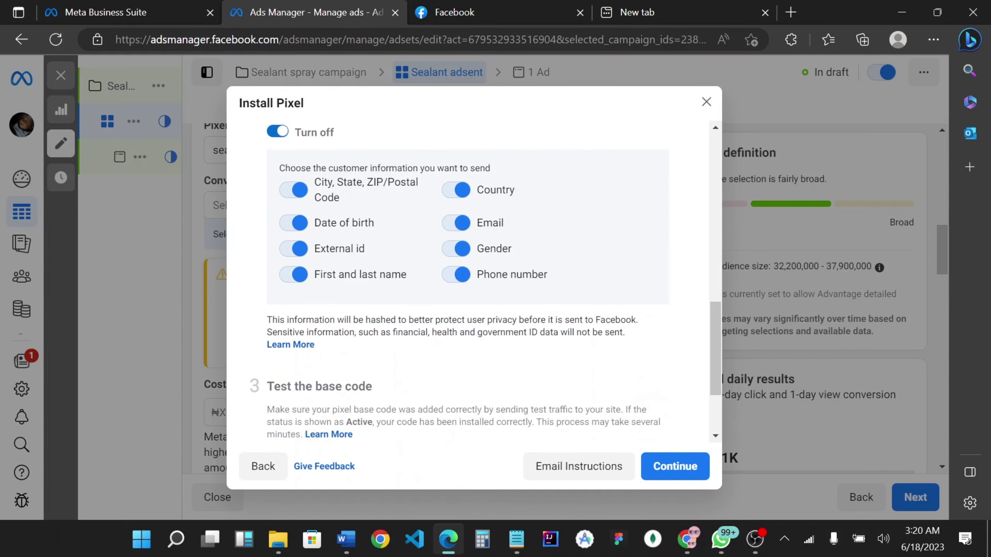
{"action": "left_click", "coordinate": [390, 388]}
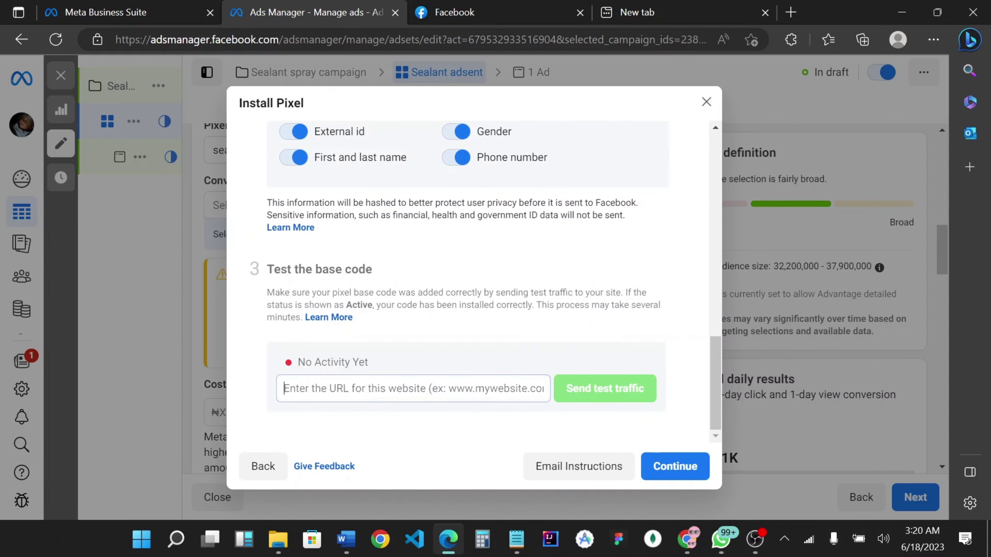
{"action": "key", "text": "ctrl+v"}
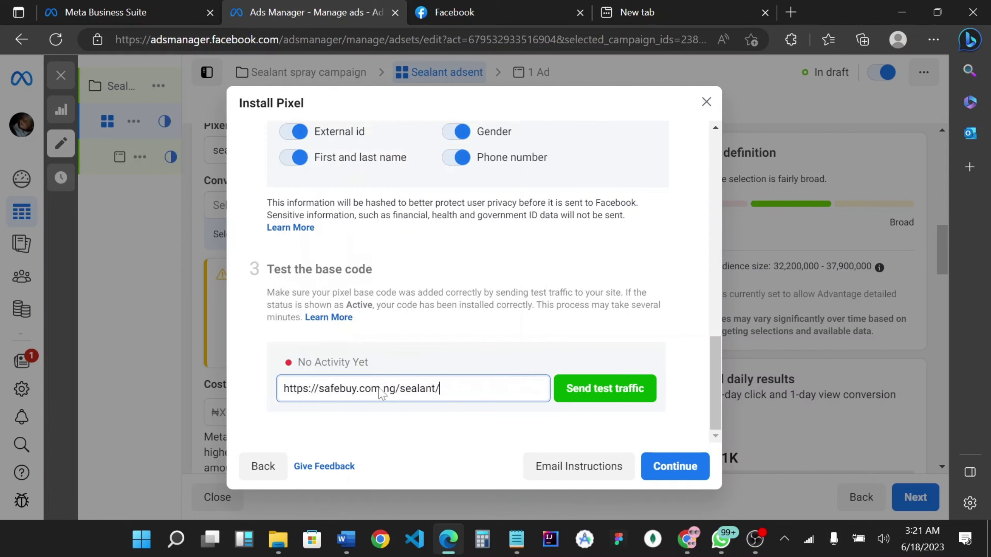
{"action": "left_click", "coordinate": [616, 389]}
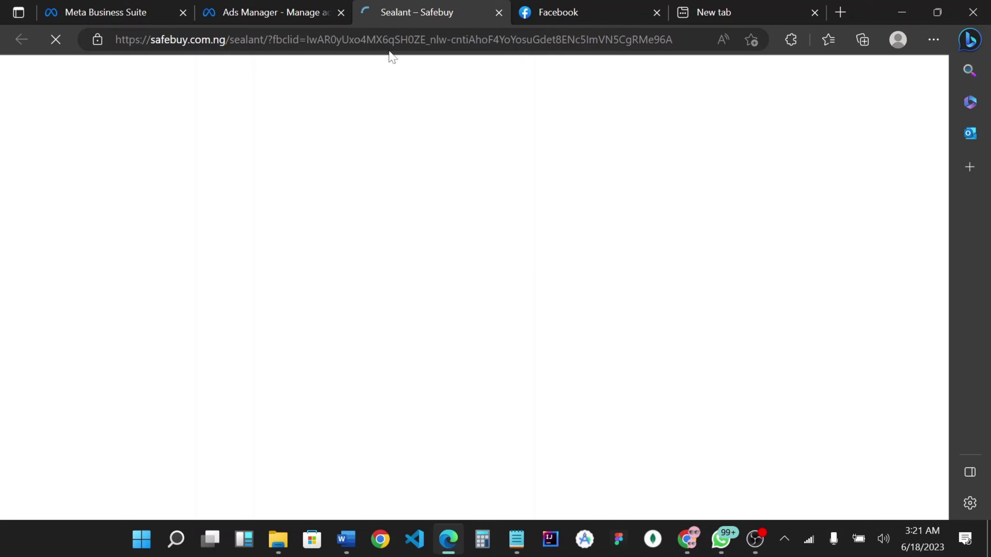
Step: Check the test landing page and the pixel's activity status, and review the base code installation instructions
{"action": "left_click", "coordinate": [269, 15]}
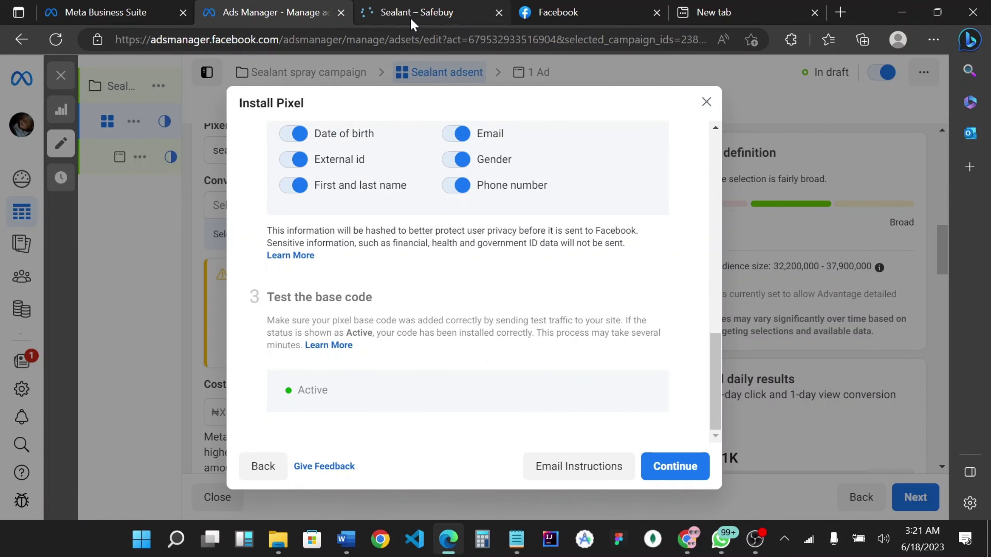
{"action": "left_click", "coordinate": [383, 2]}
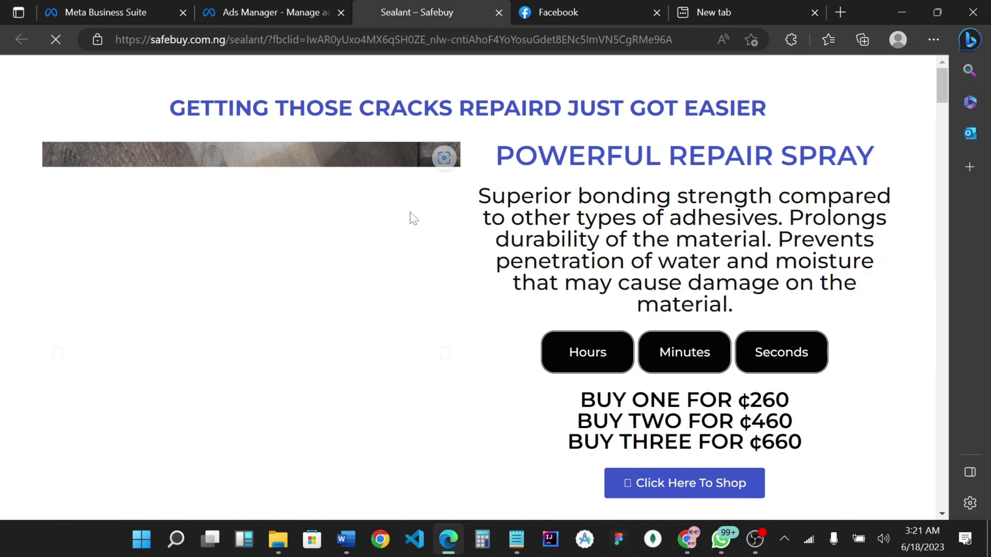
{"action": "left_click", "coordinate": [274, 12]}
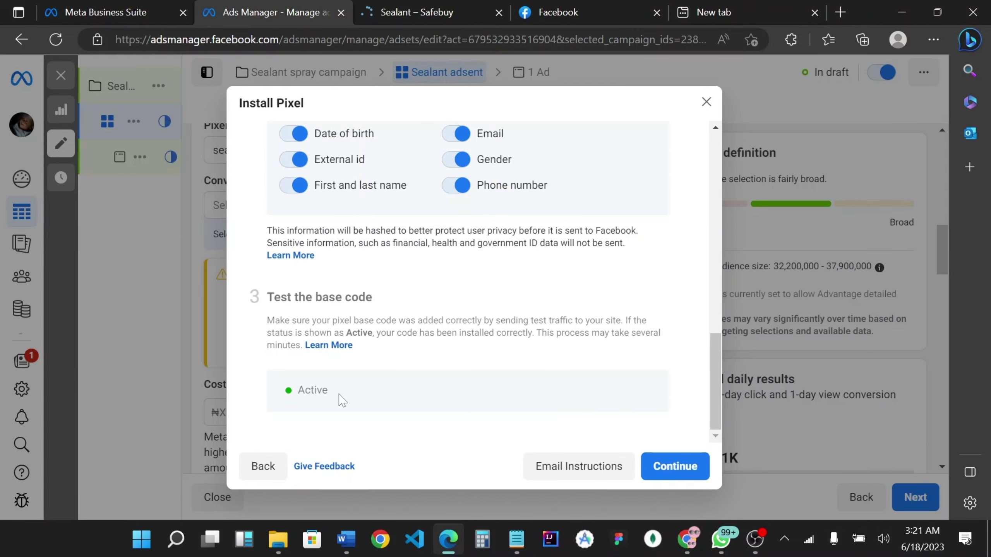
{"action": "double_click", "coordinate": [297, 392]}
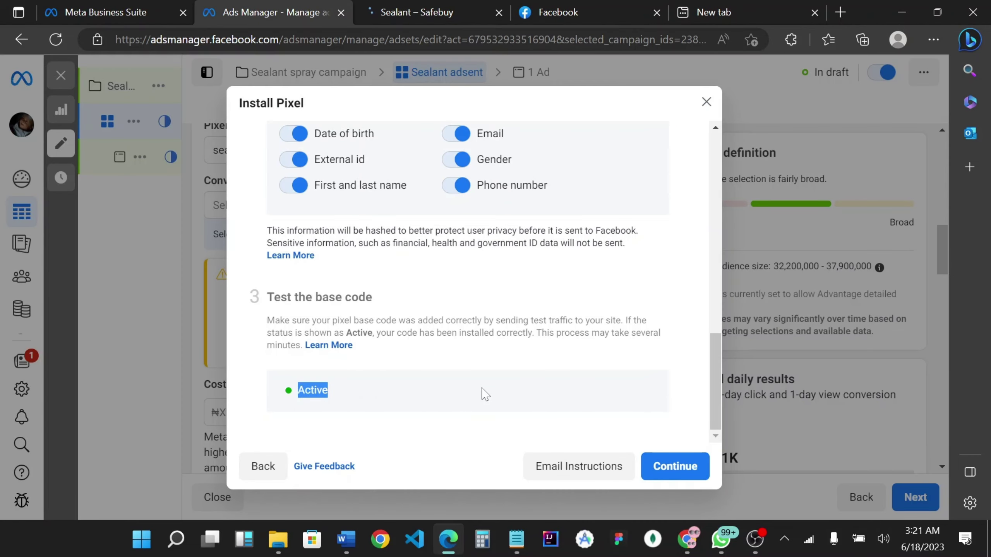
{"action": "scroll", "coordinate": [497, 330], "scroll_direction": "up", "scroll_amount": 1}
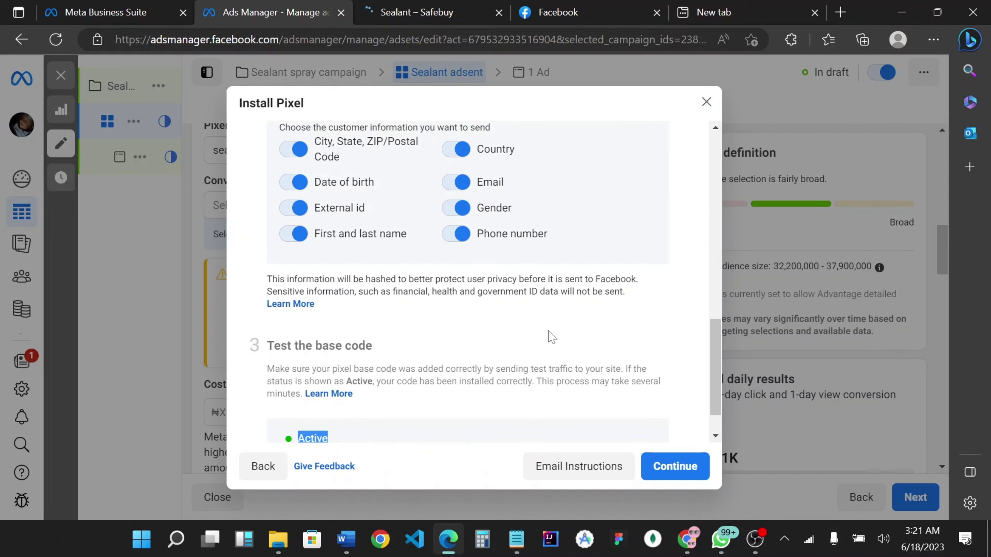
{"action": "scroll", "coordinate": [554, 357], "scroll_direction": "up", "scroll_amount": 3}
{"action": "scroll", "coordinate": [550, 363], "scroll_direction": "down", "scroll_amount": 5}
{"action": "scroll", "coordinate": [554, 360], "scroll_direction": "up", "scroll_amount": 10}
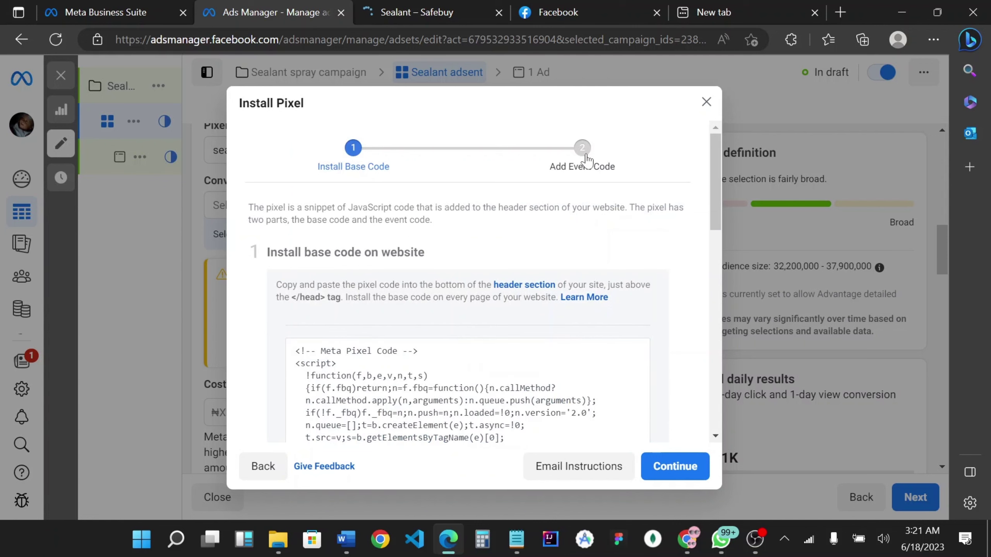
{"action": "scroll", "coordinate": [579, 293], "scroll_direction": "down", "scroll_amount": 10}
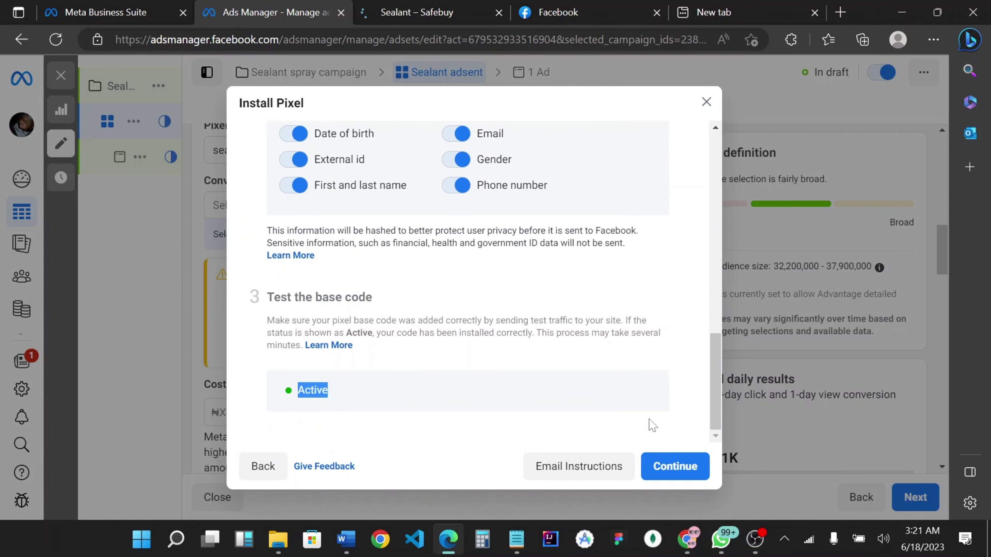
Step: Continue to the event setup, choose to add the event code manually, and expand the Purchase event
{"action": "left_click", "coordinate": [675, 466]}
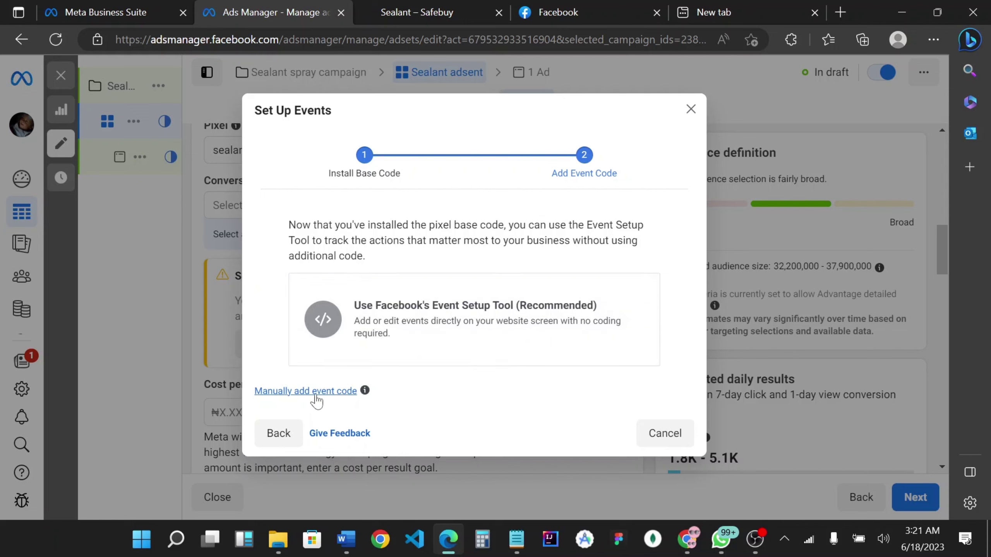
{"action": "left_click", "coordinate": [308, 391]}
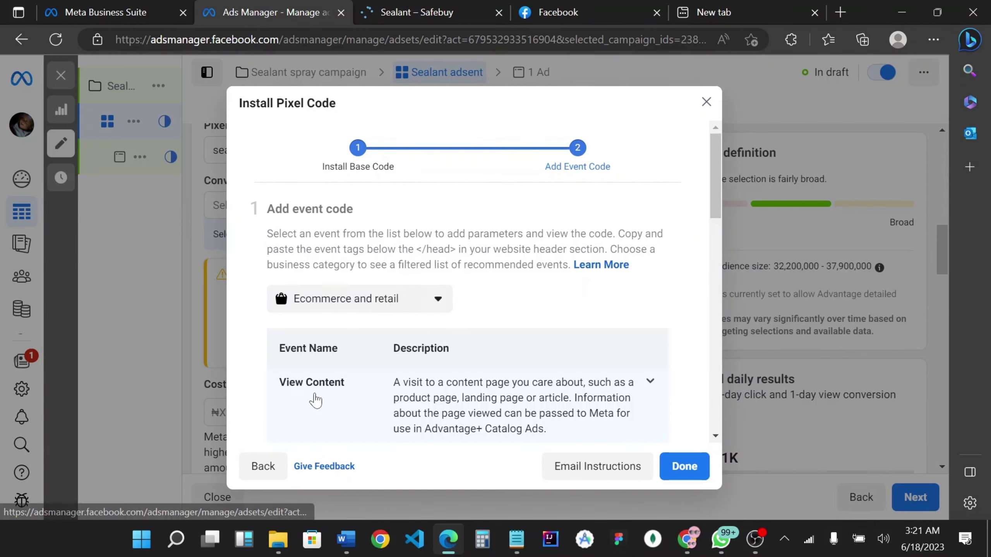
{"action": "scroll", "coordinate": [494, 285], "scroll_direction": "down", "scroll_amount": 3}
{"action": "scroll", "coordinate": [494, 286], "scroll_direction": "down", "scroll_amount": 8}
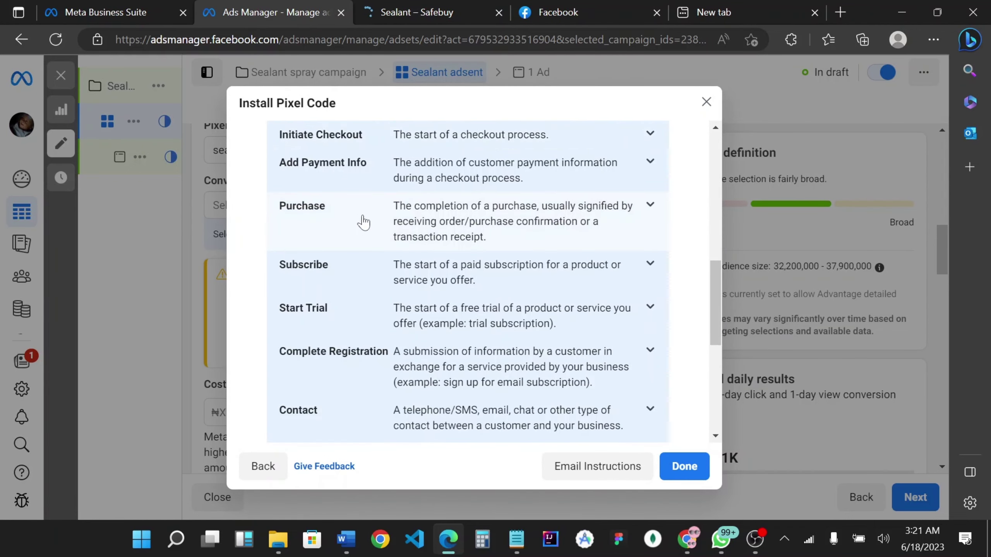
{"action": "left_click", "coordinate": [364, 222]}
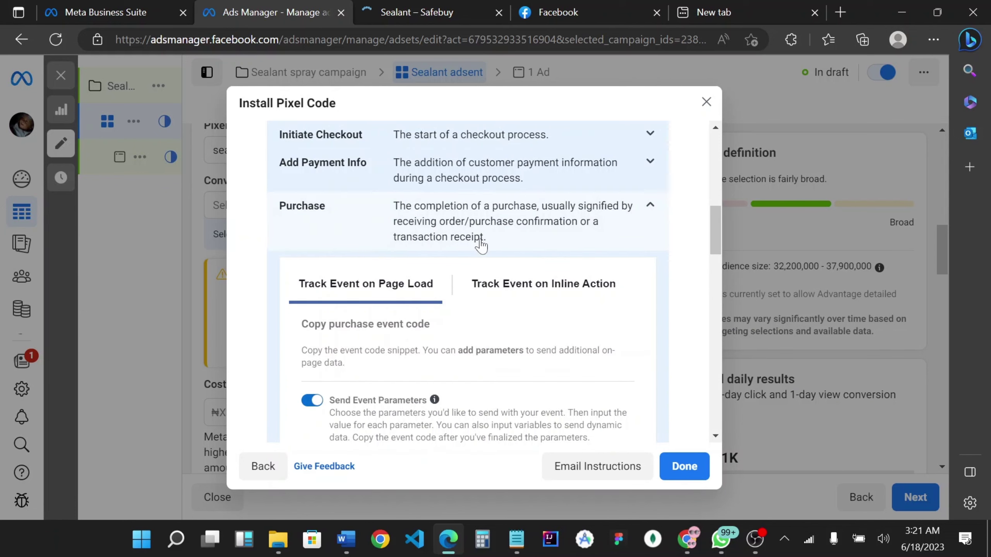
Step: Set the Purchase event's page-load parameters to a conversion value of 10 and the currency USD
{"action": "scroll", "coordinate": [472, 285], "scroll_direction": "down", "scroll_amount": 2}
{"action": "scroll", "coordinate": [472, 285], "scroll_direction": "down", "scroll_amount": 3}
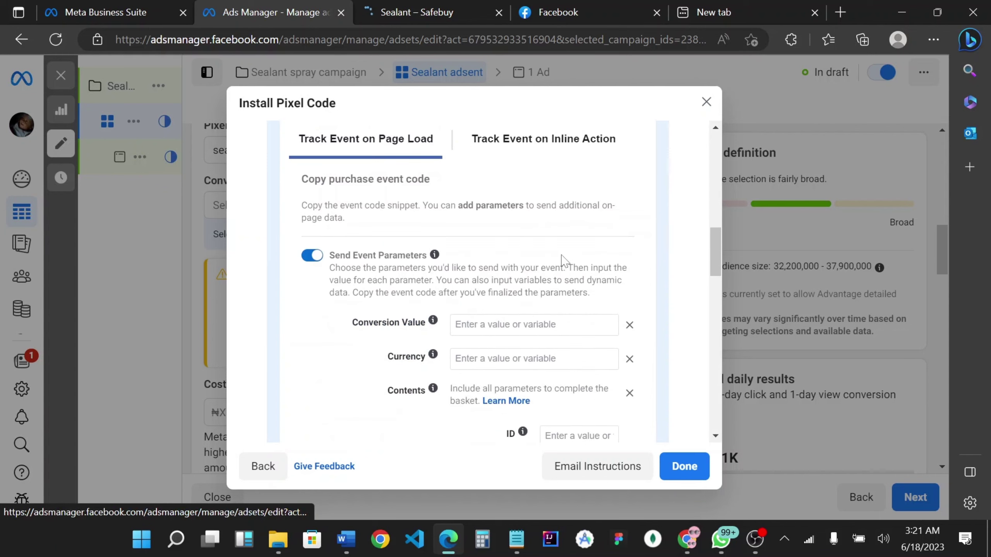
{"action": "mouse_move", "coordinate": [433, 272]}
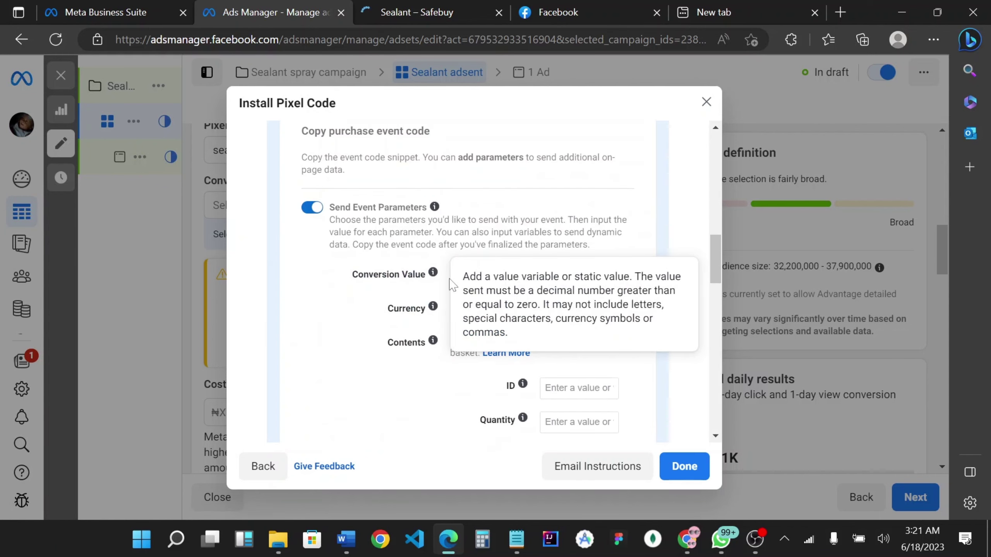
{"action": "left_click", "coordinate": [507, 277]}
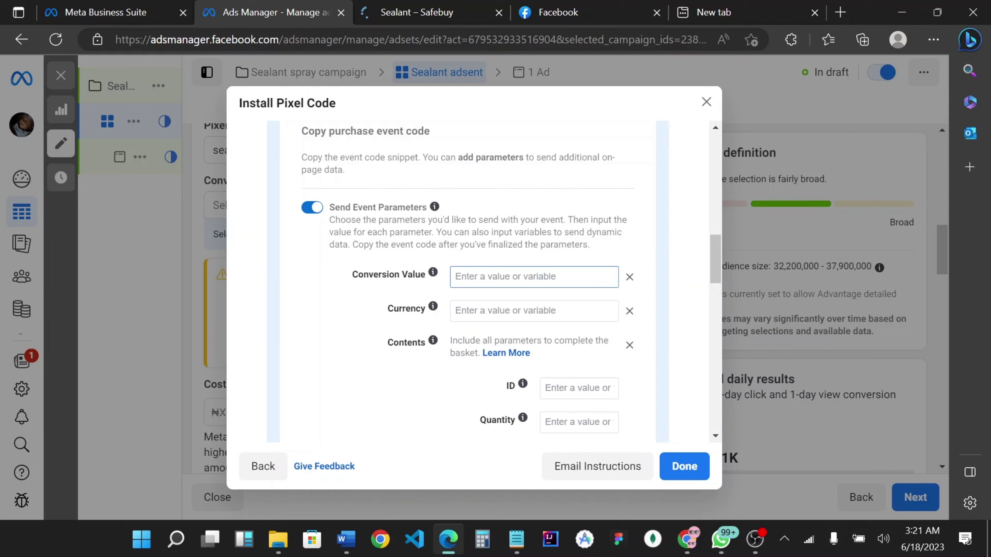
{"action": "type", "text": "10"}
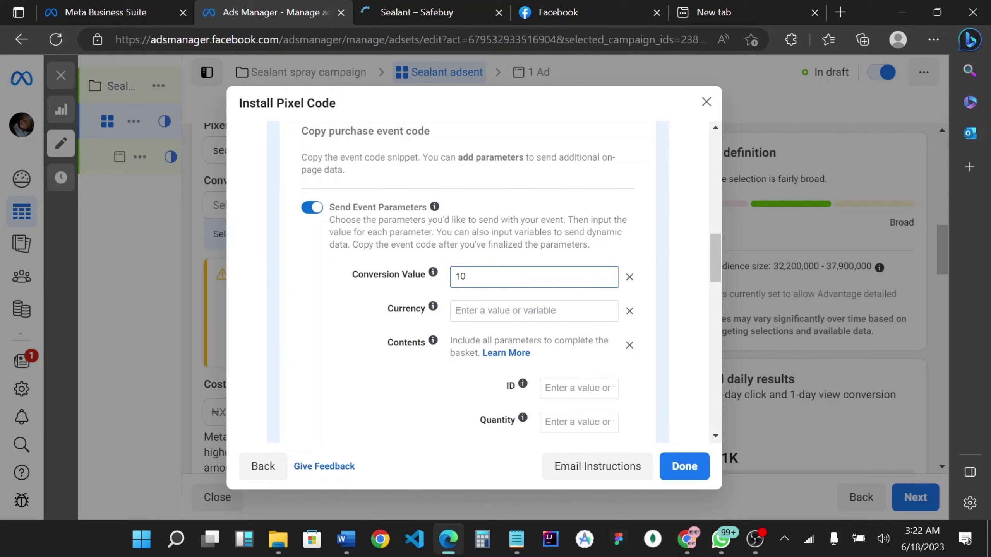
{"action": "left_click", "coordinate": [507, 311]}
{"action": "type", "text": "U"}
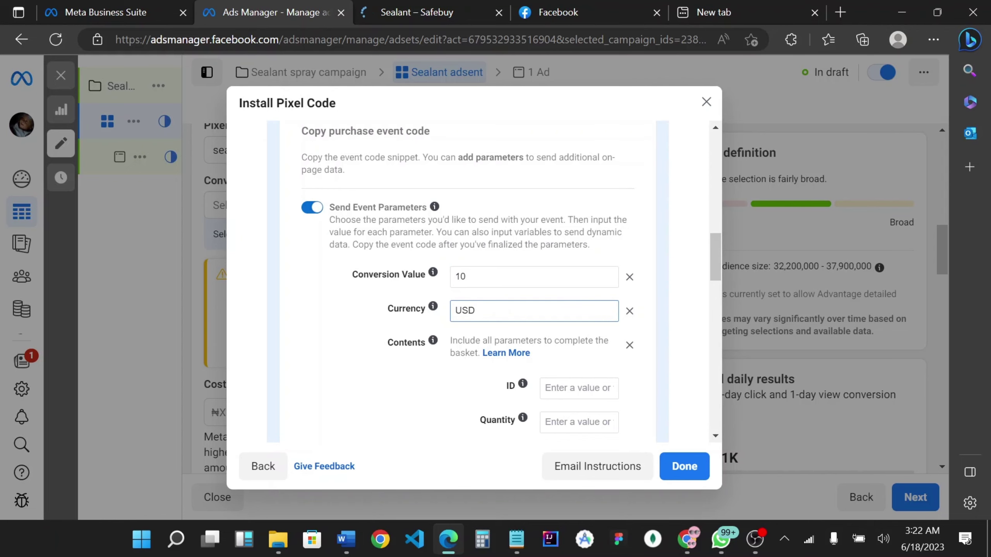
{"action": "type", "text": "SD"}
{"action": "key", "text": "Tab"}
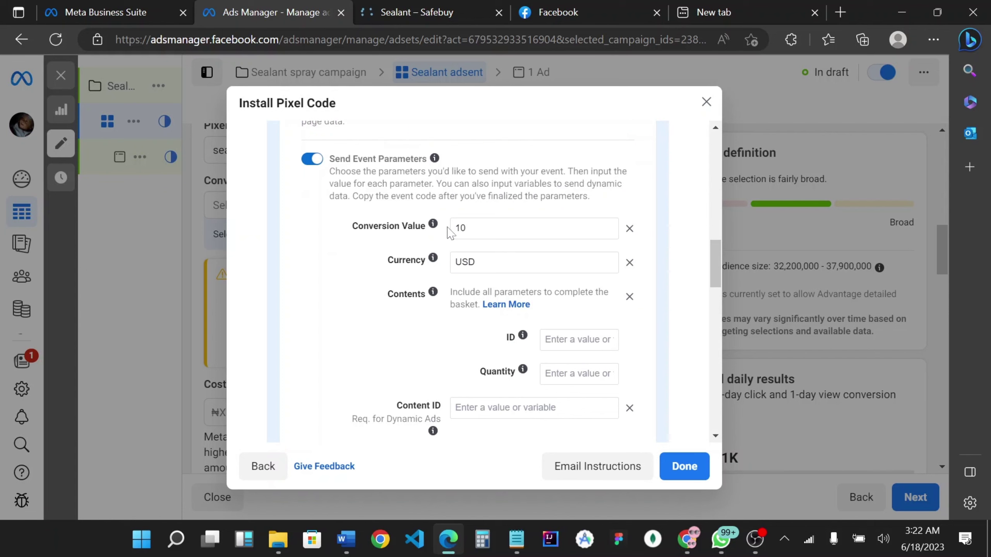
Step: Examine the Purchase event's conversion value and currency parameters and compare them with the generated event code
{"action": "mouse_move", "coordinate": [434, 227]}
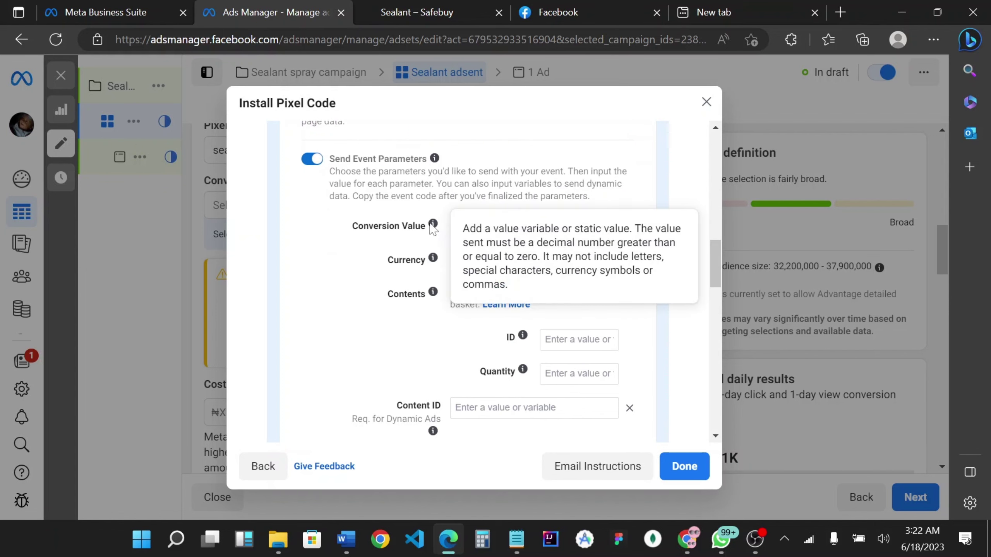
{"action": "mouse_move", "coordinate": [436, 261]}
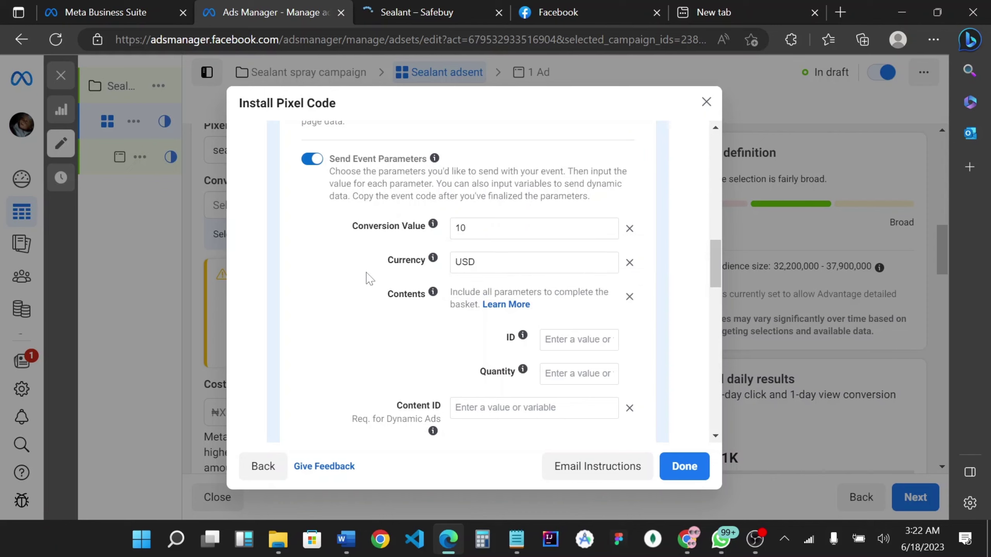
{"action": "left_click_drag", "start_coordinate": [462, 262], "coordinate": [475, 262]}
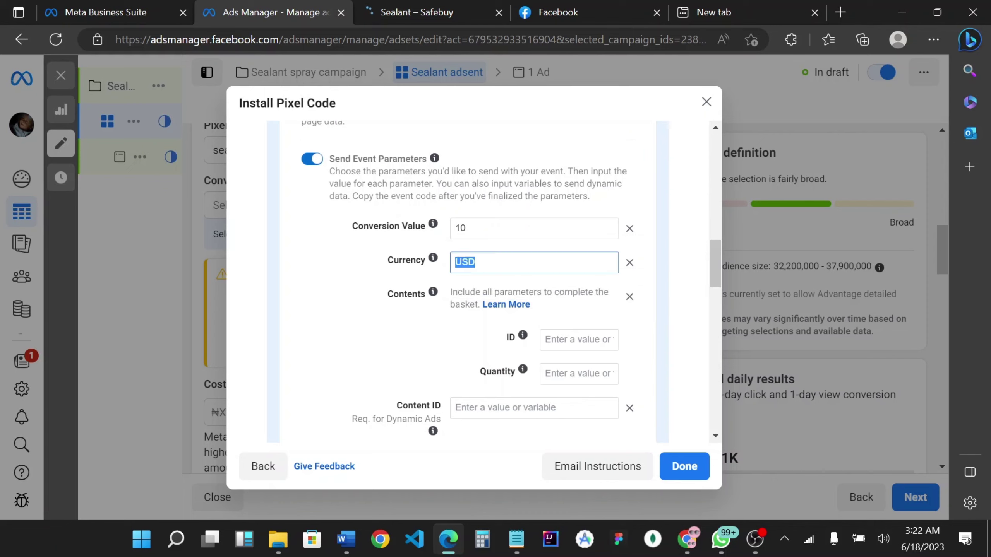
{"action": "left_click", "coordinate": [475, 263]}
{"action": "scroll", "coordinate": [545, 278], "scroll_direction": "down", "scroll_amount": 1}
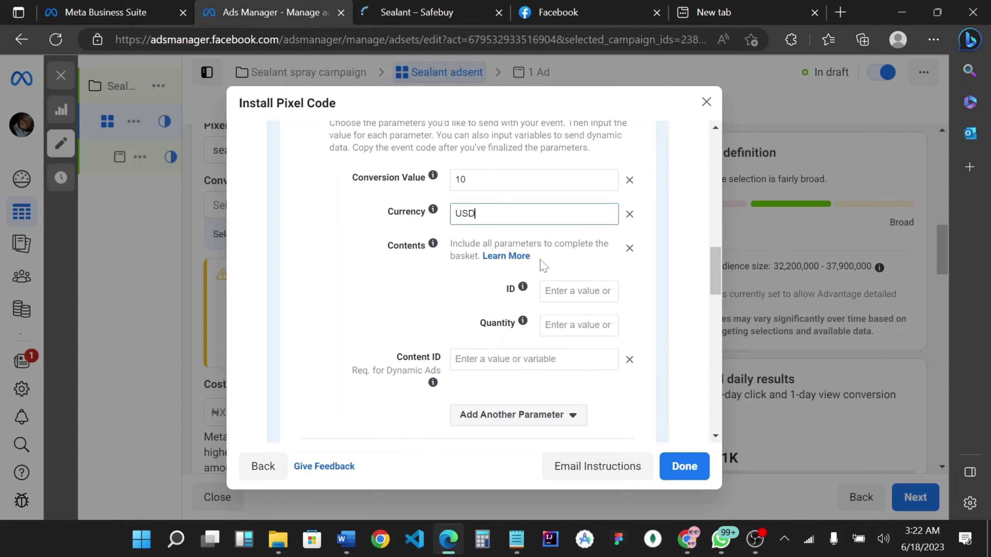
{"action": "scroll", "coordinate": [543, 266], "scroll_direction": "up", "scroll_amount": 1}
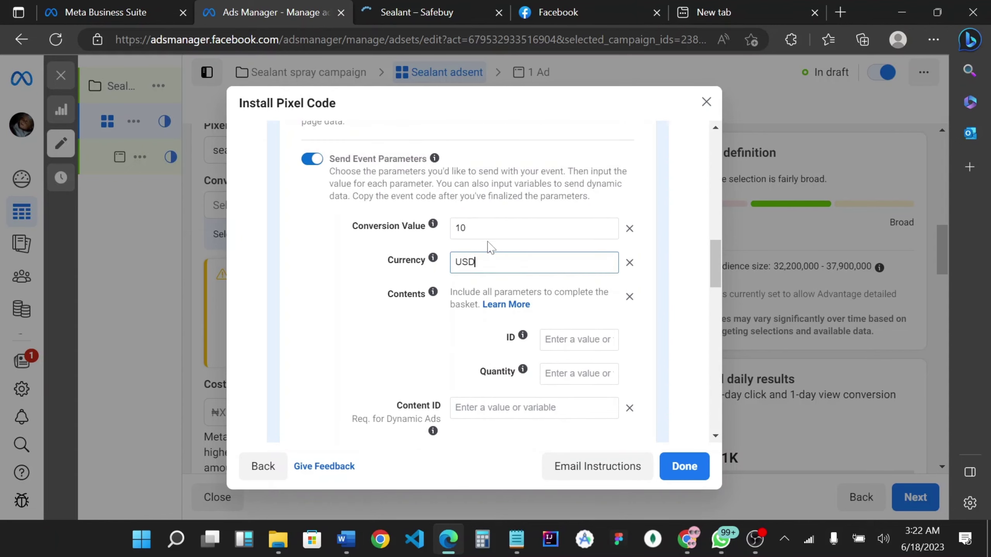
{"action": "left_click", "coordinate": [465, 228]}
{"action": "left_click", "coordinate": [468, 262]}
{"action": "scroll", "coordinate": [546, 266], "scroll_direction": "down", "scroll_amount": 1}
{"action": "scroll", "coordinate": [537, 265], "scroll_direction": "down", "scroll_amount": 1}
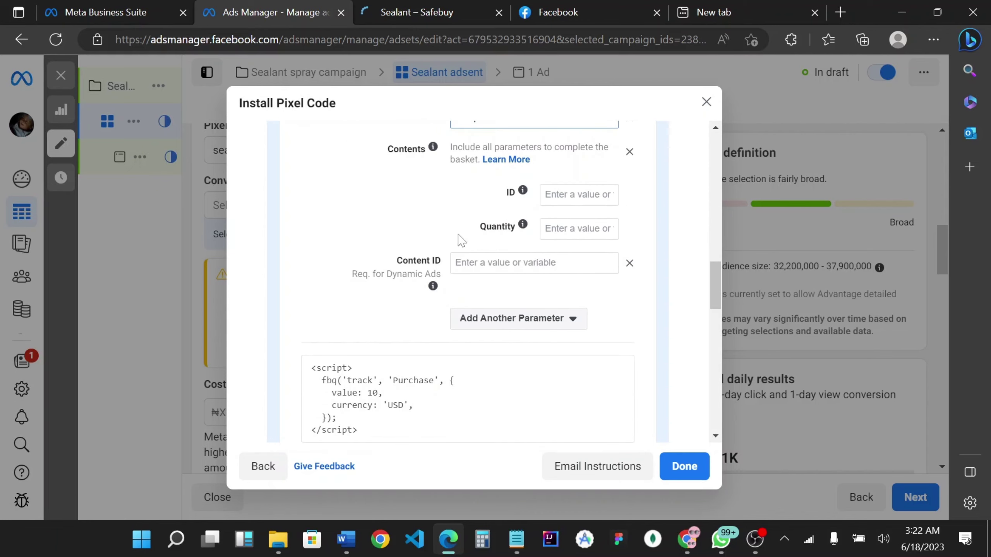
{"action": "scroll", "coordinate": [526, 257], "scroll_direction": "down", "scroll_amount": 1}
{"action": "scroll", "coordinate": [492, 244], "scroll_direction": "up", "scroll_amount": 4}
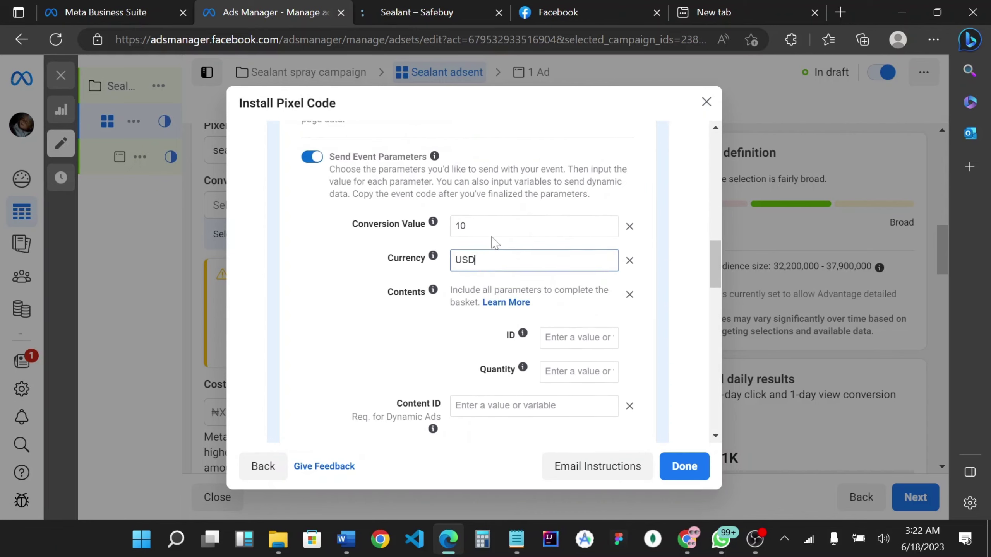
{"action": "scroll", "coordinate": [416, 282], "scroll_direction": "down", "scroll_amount": 4}
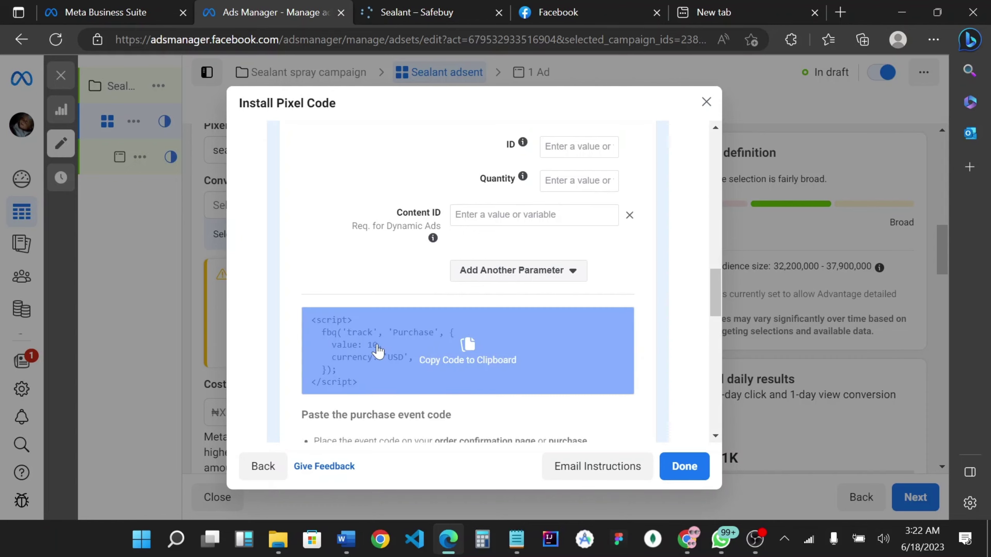
{"action": "scroll", "coordinate": [482, 256], "scroll_direction": "up", "scroll_amount": 1}
{"action": "scroll", "coordinate": [482, 256], "scroll_direction": "up", "scroll_amount": 3}
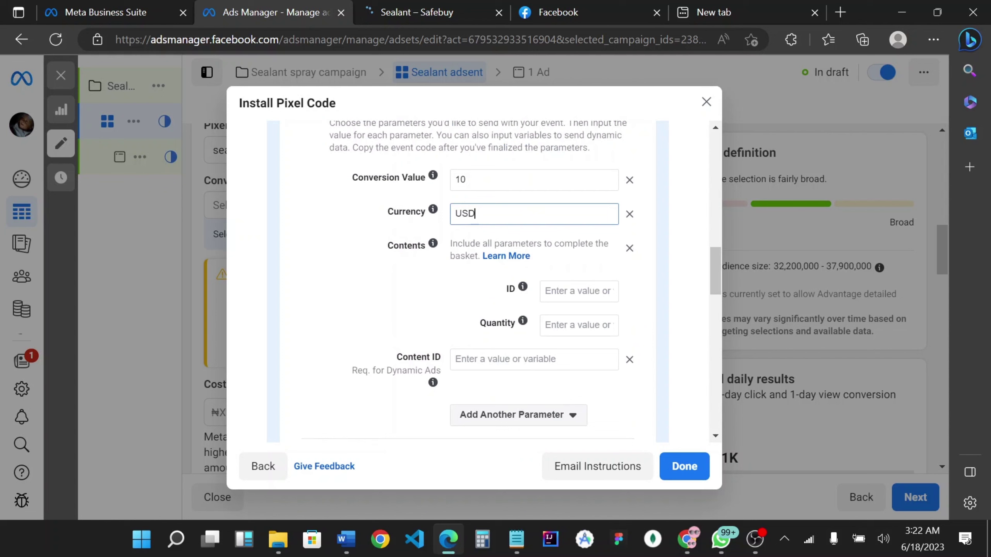
Step: Copy the generated Purchase event code with the value 10 and currency USD
{"action": "triple_click", "coordinate": [388, 184]}
{"action": "scroll", "coordinate": [432, 260], "scroll_direction": "down", "scroll_amount": 5}
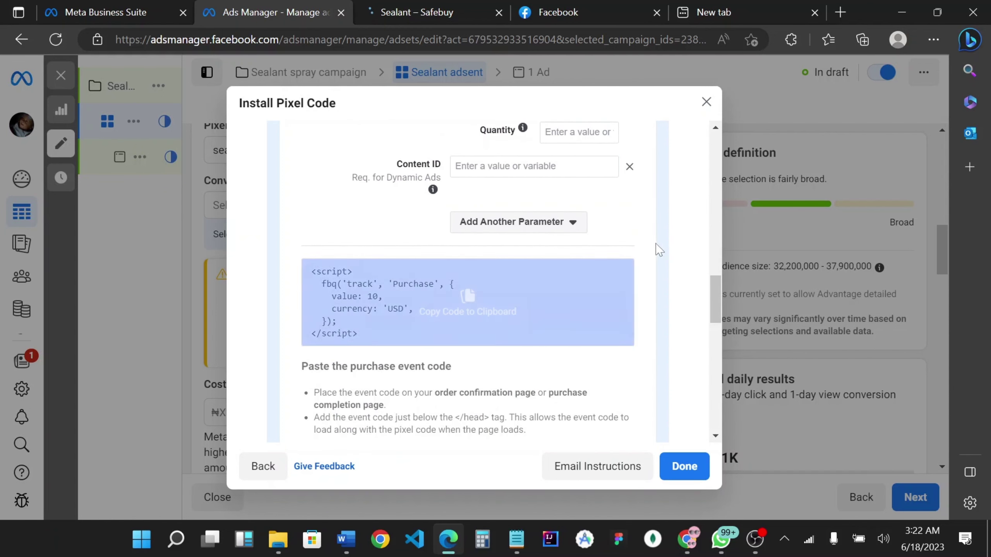
{"action": "left_click", "coordinate": [483, 302]}
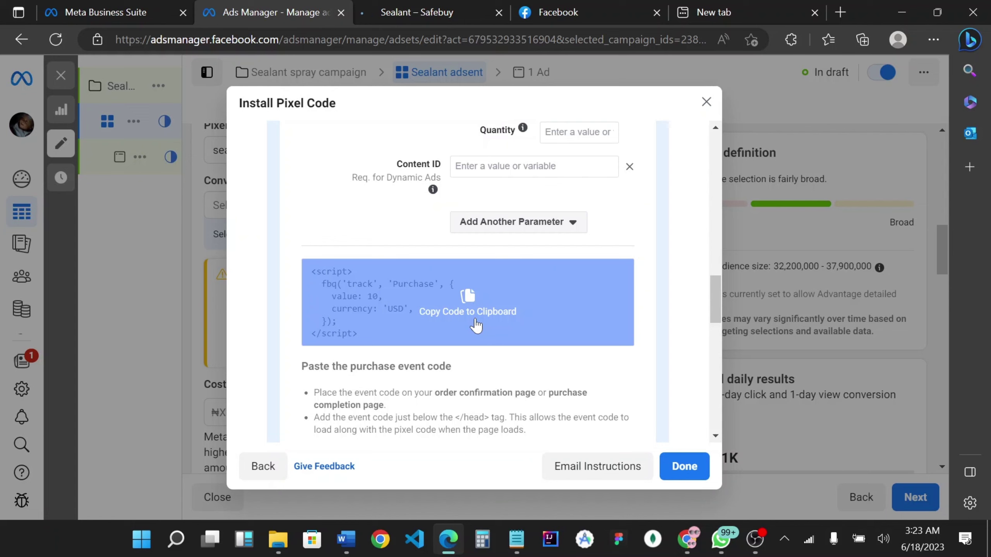
{"action": "left_click", "coordinate": [320, 314]}
Step: Review the instructions for placing the event code and the Purchase event's parameter settings
{"action": "scroll", "coordinate": [468, 308], "scroll_direction": "up", "scroll_amount": 10}
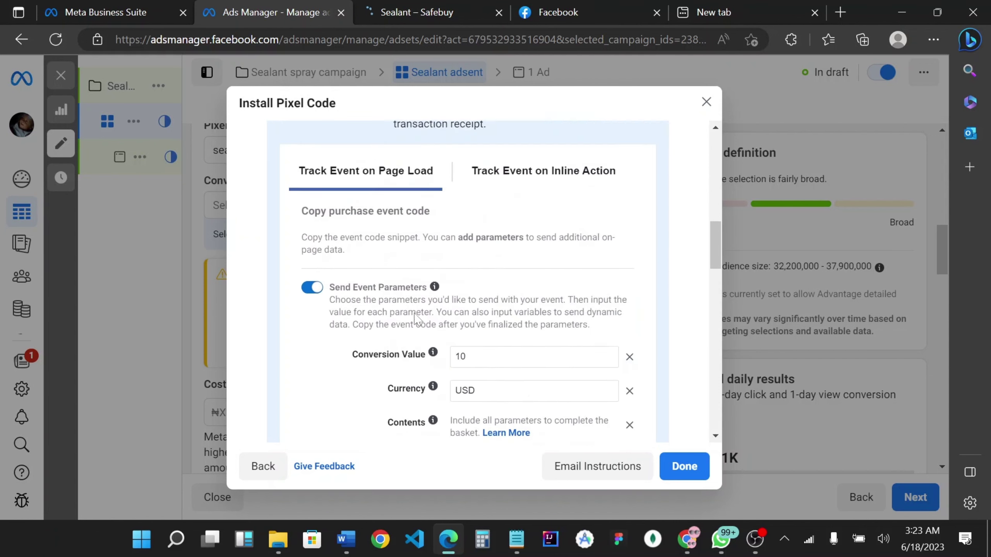
{"action": "scroll", "coordinate": [464, 285], "scroll_direction": "up", "scroll_amount": 15}
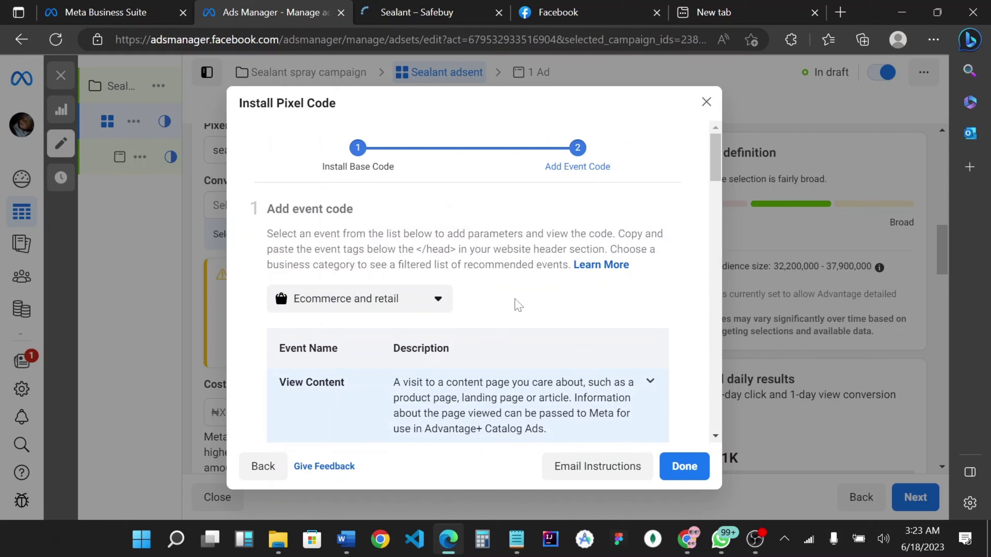
{"action": "left_click_drag", "start_coordinate": [272, 234], "coordinate": [569, 250]}
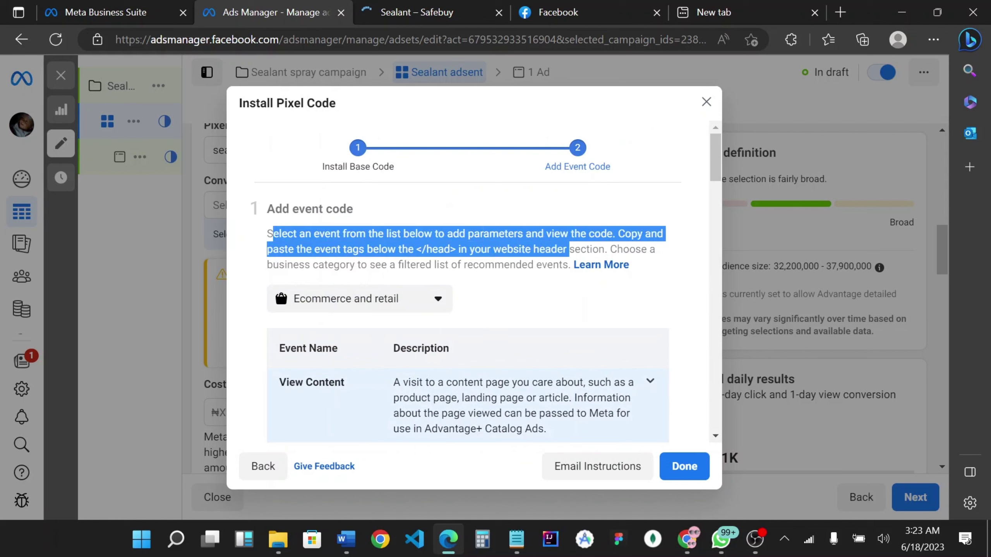
{"action": "scroll", "coordinate": [590, 308], "scroll_direction": "down", "scroll_amount": 15}
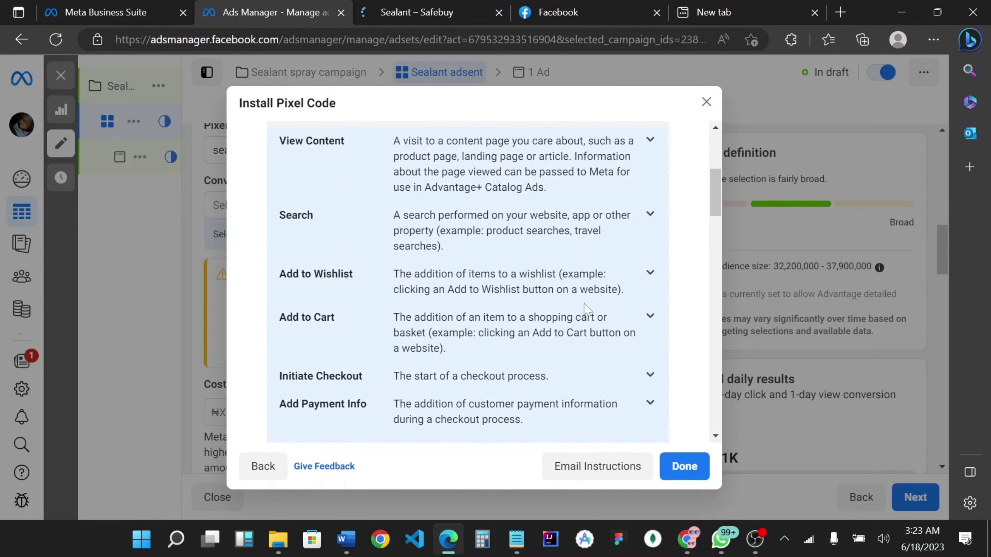
{"action": "scroll", "coordinate": [588, 309], "scroll_direction": "down", "scroll_amount": 3}
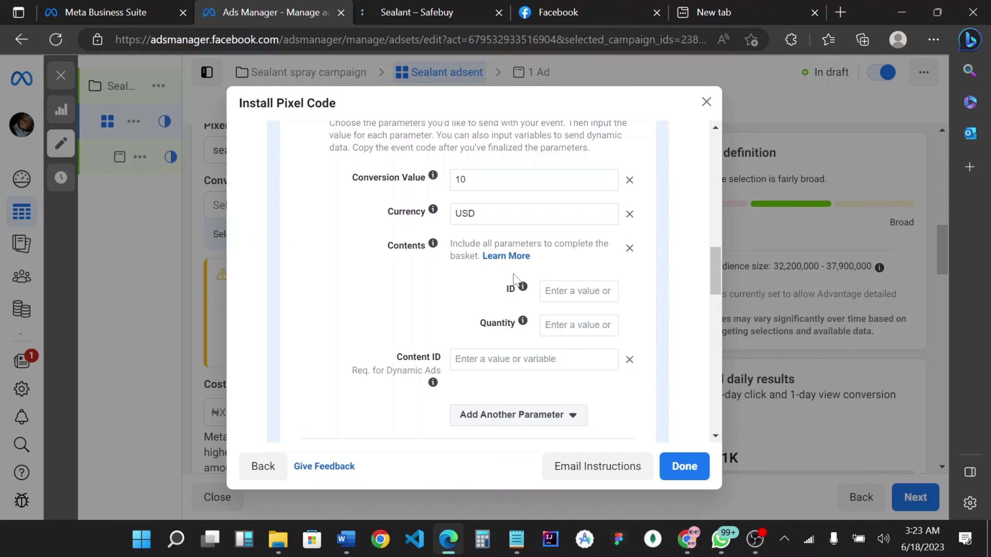
Step: Switch to Notepad and examine the complete Meta Pixel base code from beginning to end
{"action": "left_click", "coordinate": [516, 538]}
{"action": "left_click", "coordinate": [265, 57]}
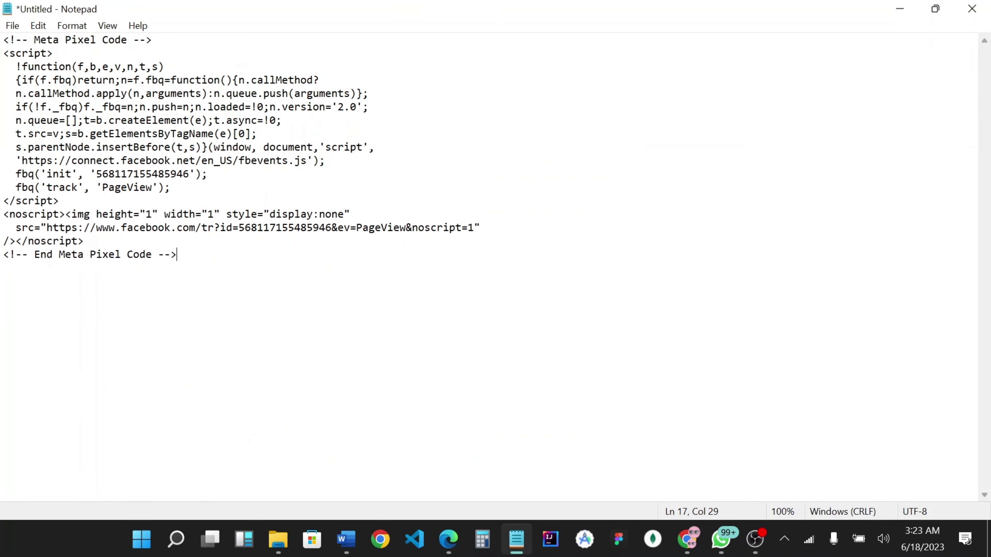
{"action": "key", "text": "shift+Up"}
{"action": "key", "text": "shift+Up"}
{"action": "key", "text": "shift+Up"}
{"action": "key", "text": "shift+Up"}
{"action": "key", "text": "shift+Up"}
{"action": "key", "text": "shift+Up"}
{"action": "key", "text": "shift+Up"}
{"action": "key", "text": "shift+Up"}
{"action": "key", "text": "shift+Up"}
{"action": "key", "text": "shift+Up"}
{"action": "key", "text": "shift+Up"}
{"action": "key", "text": "shift+Up"}
{"action": "key", "text": "shift+Up"}
{"action": "key", "text": "shift+Up"}
{"action": "key", "text": "shift+Up"}
{"action": "key", "text": "shift+Up"}
{"action": "key", "text": "shift+Up"}
{"action": "left_click", "coordinate": [177, 255]}
Step: Paste the Purchase event code on a new line directly below the PageView track call
{"action": "left_click_drag", "start_coordinate": [172, 187], "coordinate": [16, 188]}
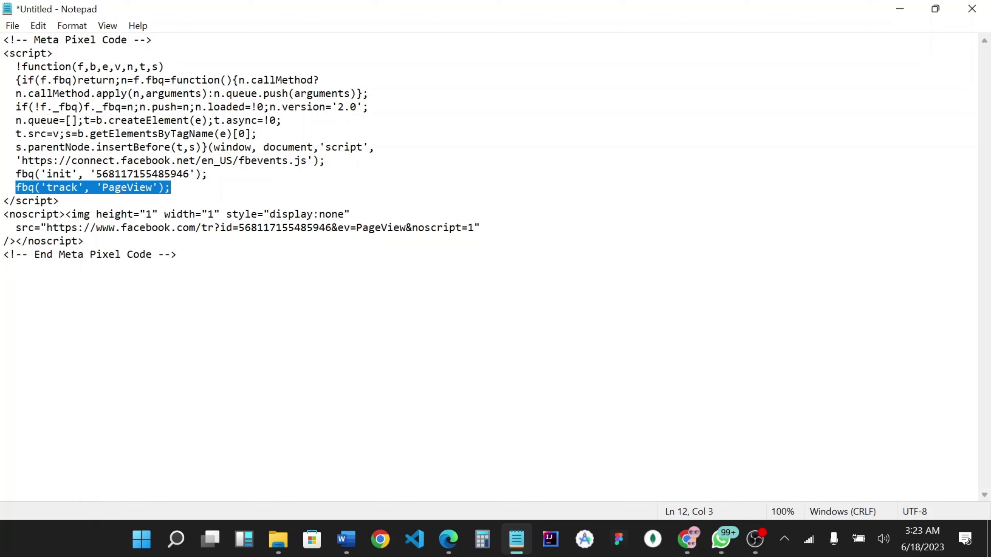
{"action": "left_click", "coordinate": [172, 188]}
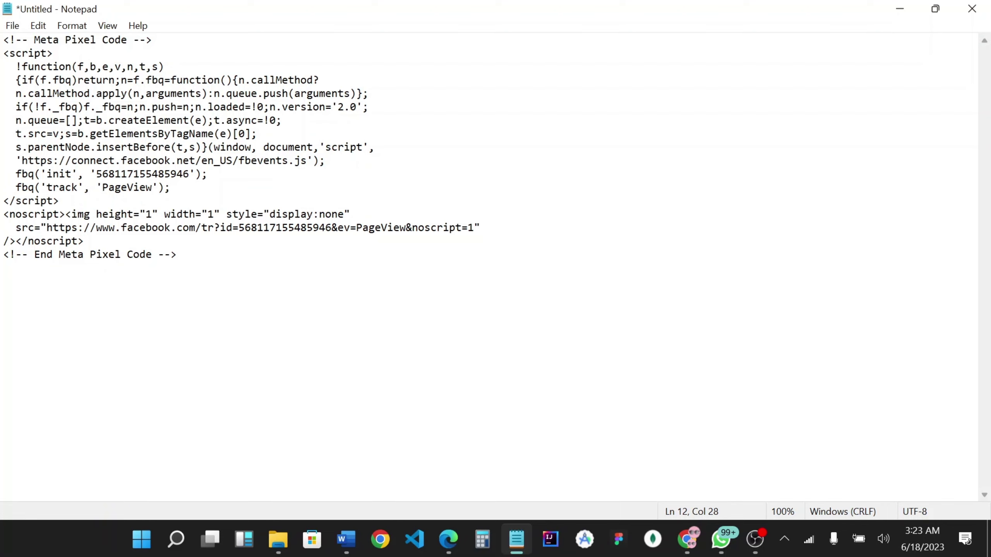
{"action": "key", "text": "Return"}
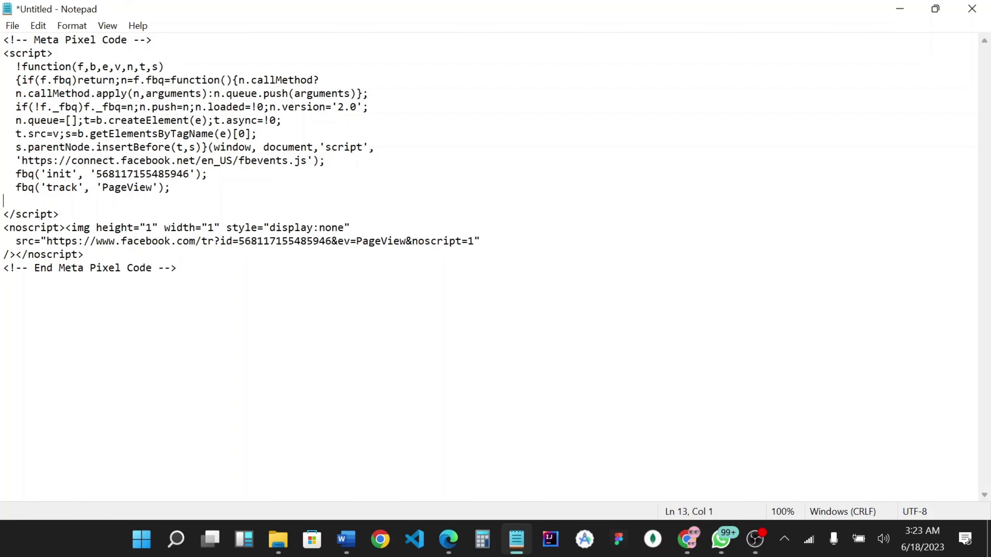
{"action": "key", "text": "ctrl+v"}
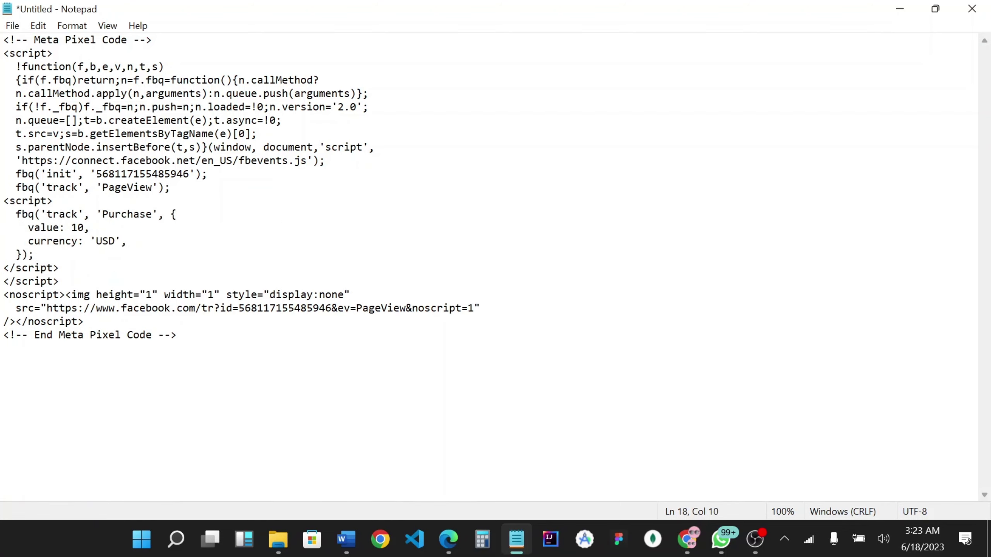
Step: Remove the redundant opening and closing script tags so the Purchase call sits inside the base pixel script
{"action": "left_click_drag", "start_coordinate": [41, 214], "coordinate": [127, 241]}
{"action": "left_click_drag", "start_coordinate": [171, 188], "coordinate": [9, 188]}
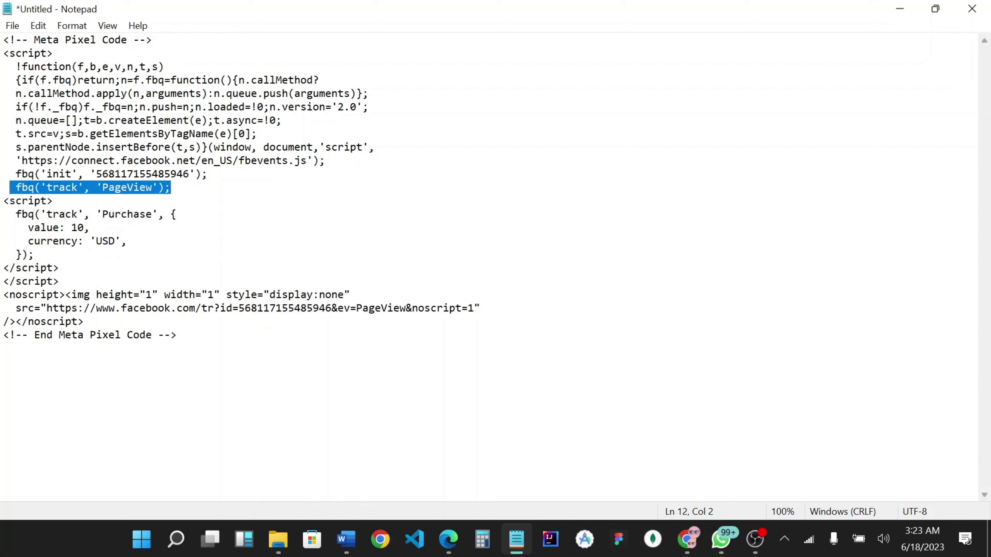
{"action": "left_click_drag", "start_coordinate": [35, 254], "coordinate": [9, 214]}
{"action": "left_click", "coordinate": [128, 242]}
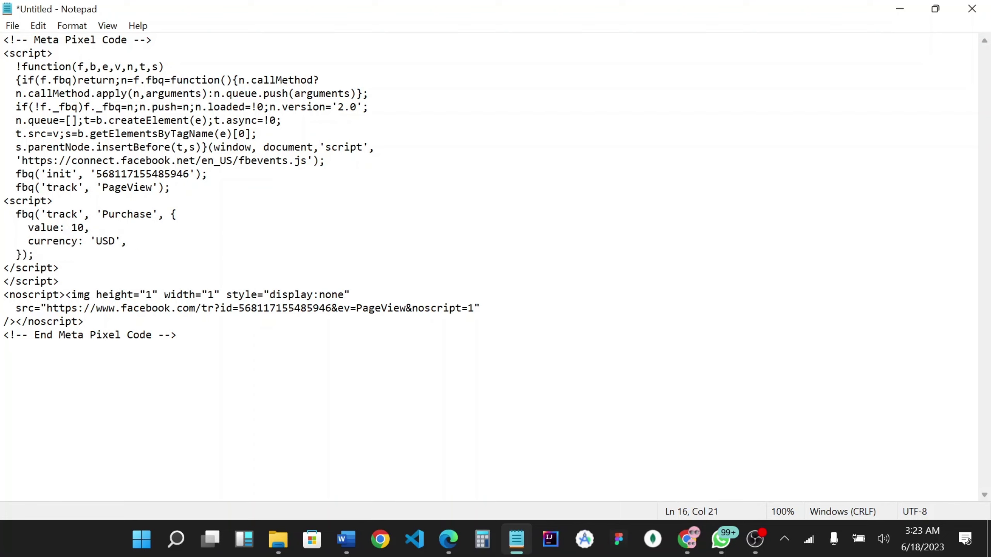
{"action": "left_click_drag", "start_coordinate": [54, 53], "coordinate": [3, 53]}
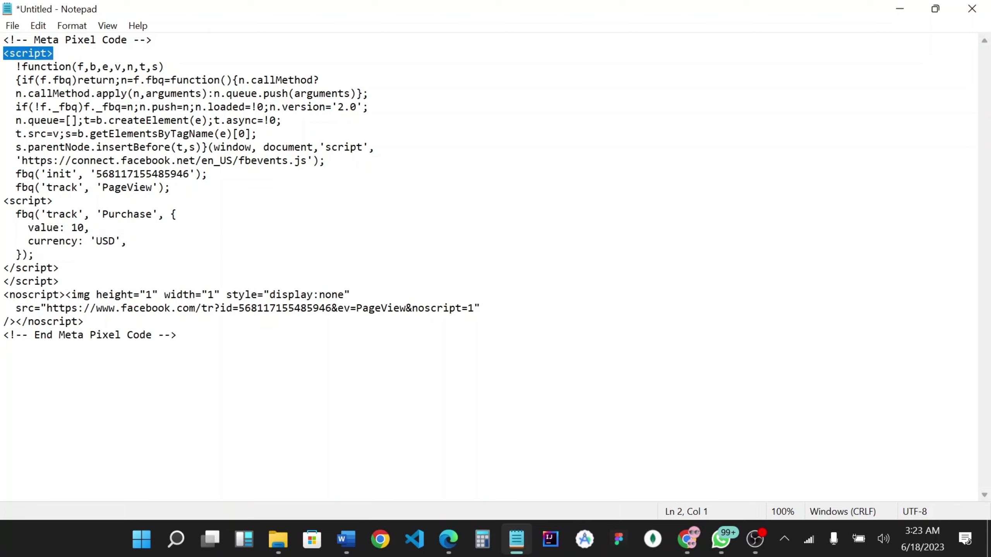
{"action": "left_click_drag", "start_coordinate": [54, 200], "coordinate": [172, 187]}
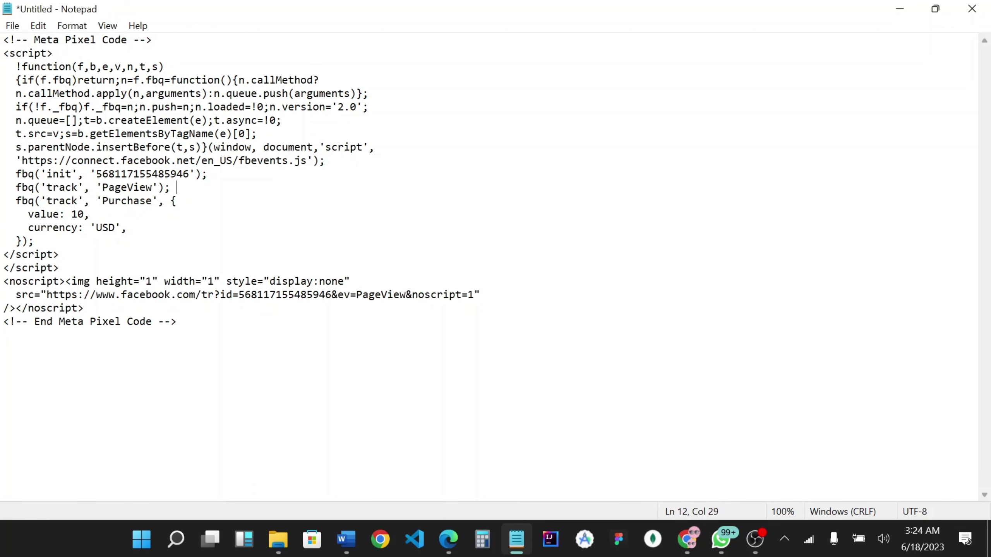
{"action": "left_click_drag", "start_coordinate": [4, 268], "coordinate": [59, 268]}
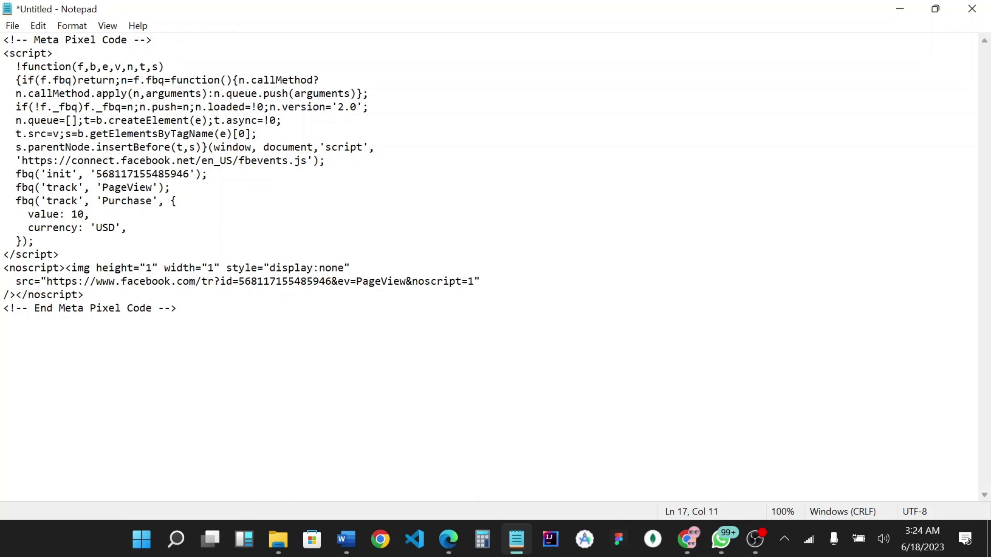
Step: Copy the entire combined pixel code and switch to the order thank-you page's Elementor editor in Chrome
{"action": "key", "text": "ctrl+a"}
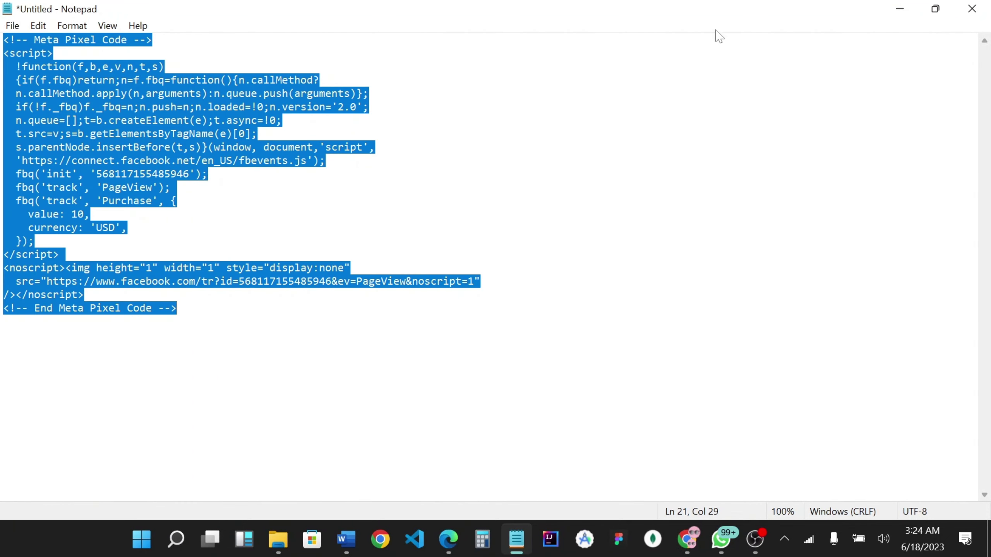
{"action": "left_click", "coordinate": [900, 9]}
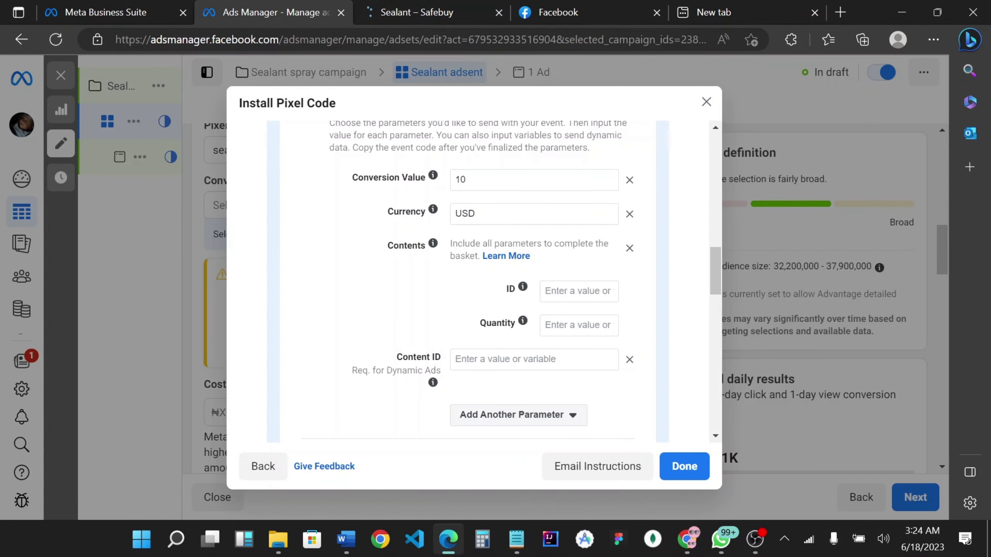
{"action": "left_click", "coordinate": [689, 542]}
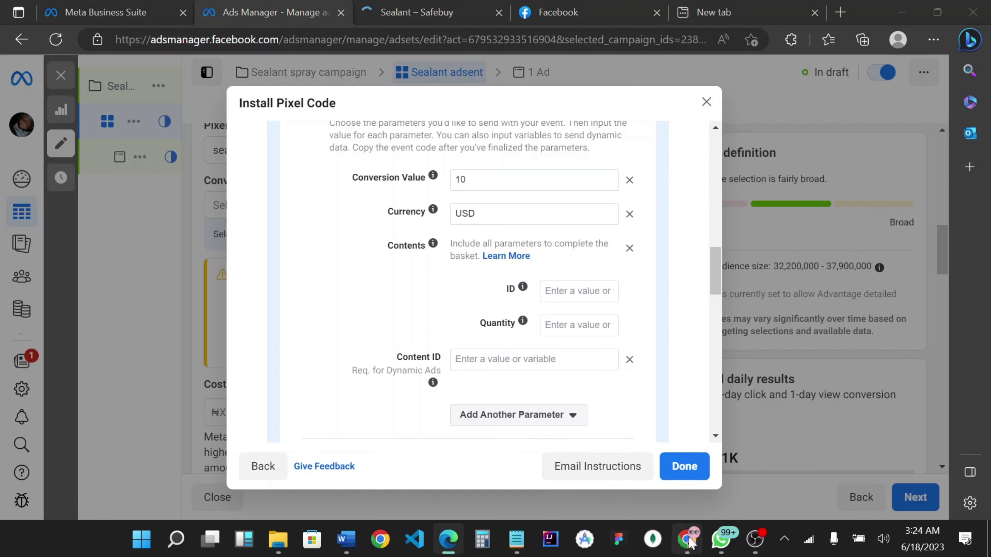
{"action": "left_click", "coordinate": [214, 13]}
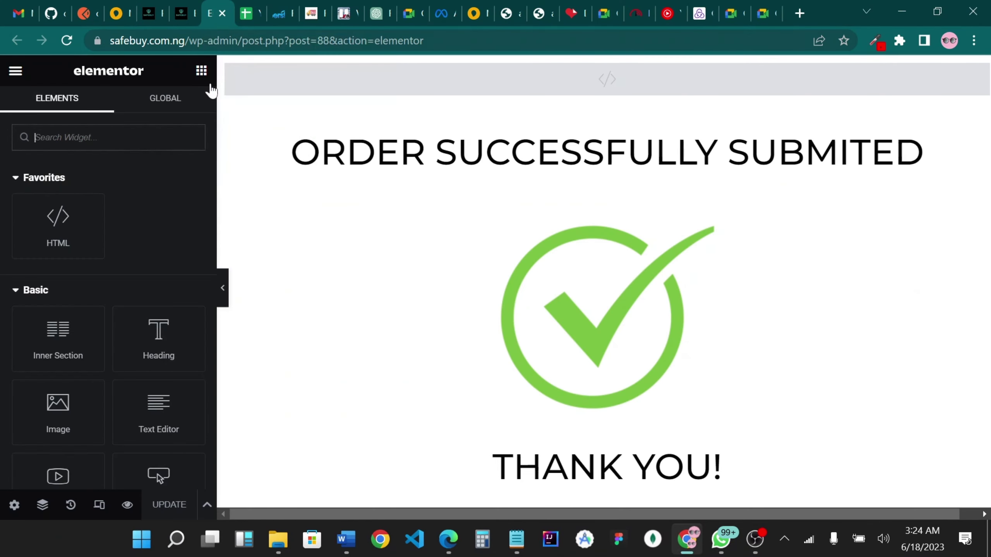
Step: Add a single-column section above the "ORDER SUCCESSFULLY SUBMITED" heading
{"action": "mouse_move", "coordinate": [587, 98]}
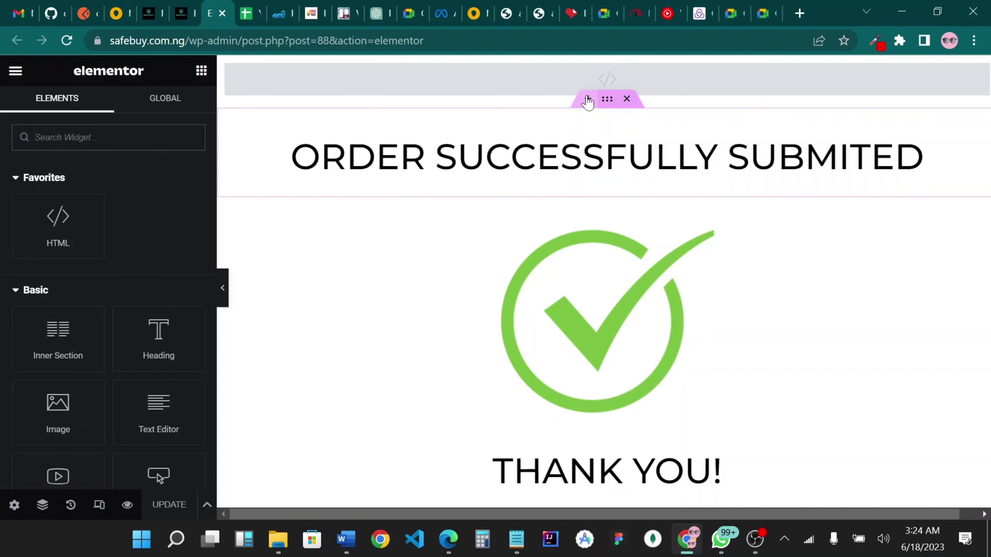
{"action": "left_click", "coordinate": [588, 99]}
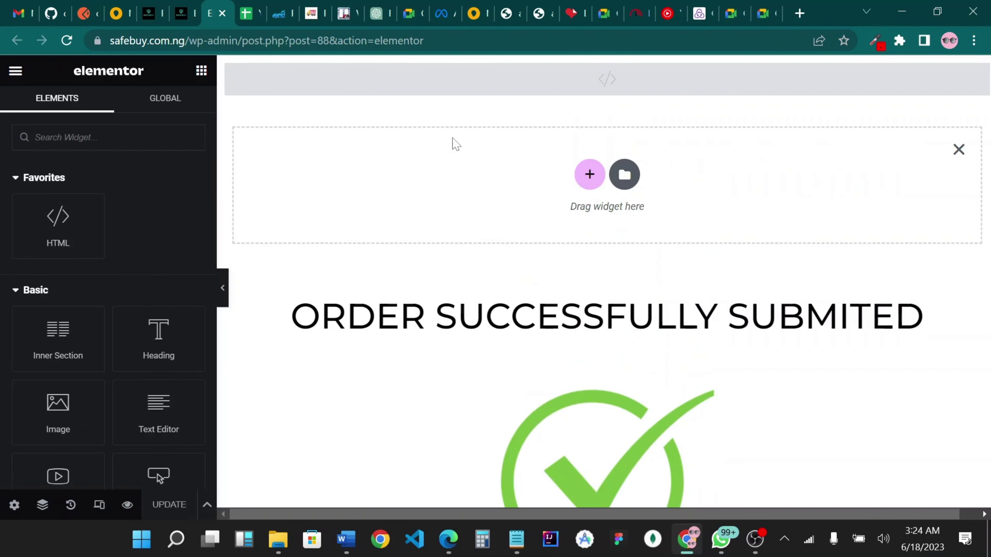
{"action": "left_click", "coordinate": [589, 174]}
{"action": "left_click", "coordinate": [397, 212]}
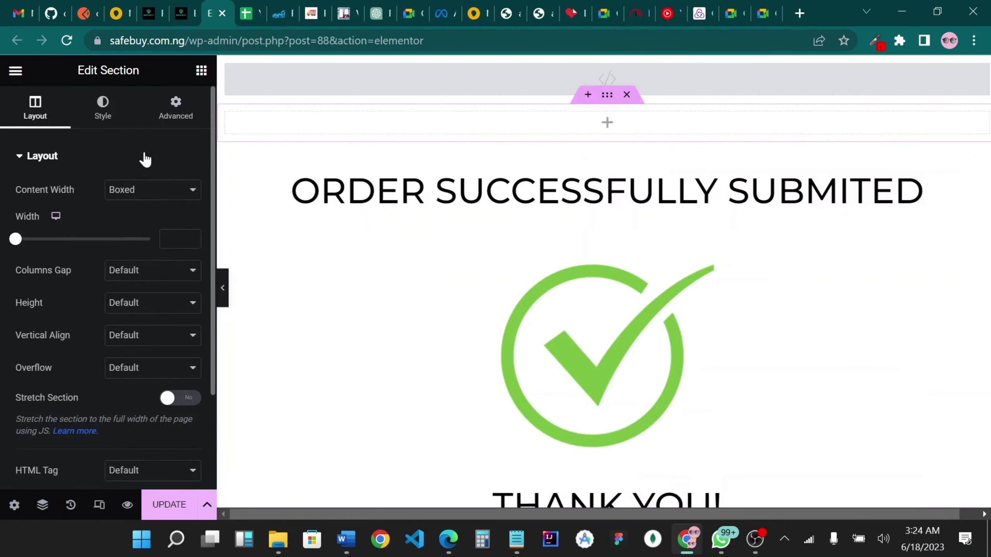
Step: Place an HTML widget in the empty section, paste the combined pixel code into it, and update the page
{"action": "left_click", "coordinate": [201, 75]}
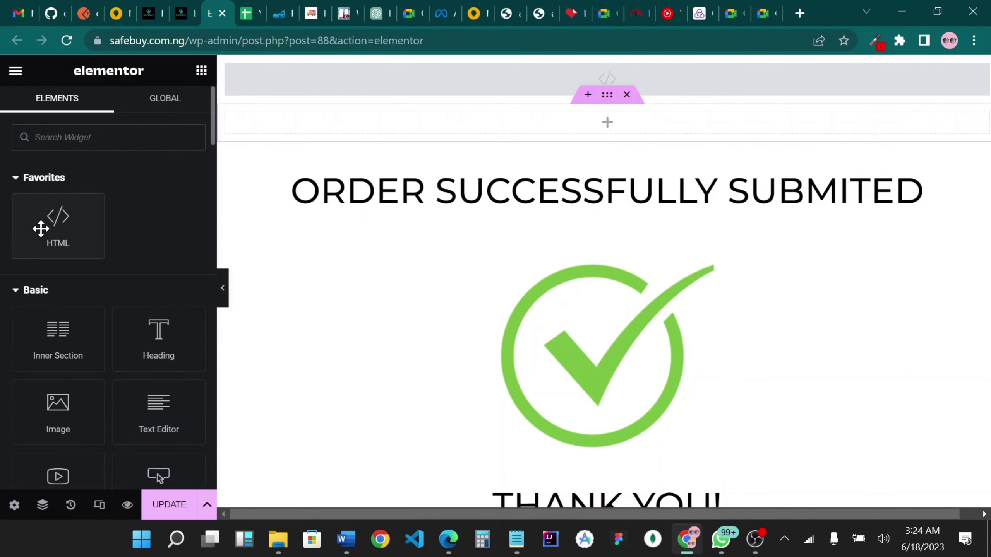
{"action": "left_click_drag", "start_coordinate": [47, 226], "coordinate": [462, 127]}
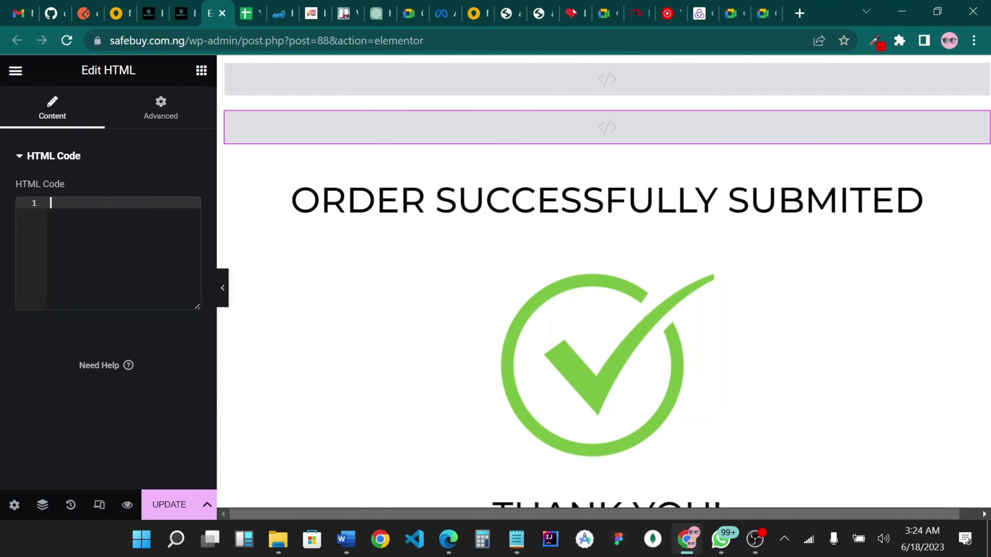
{"action": "key", "text": "ctrl+v"}
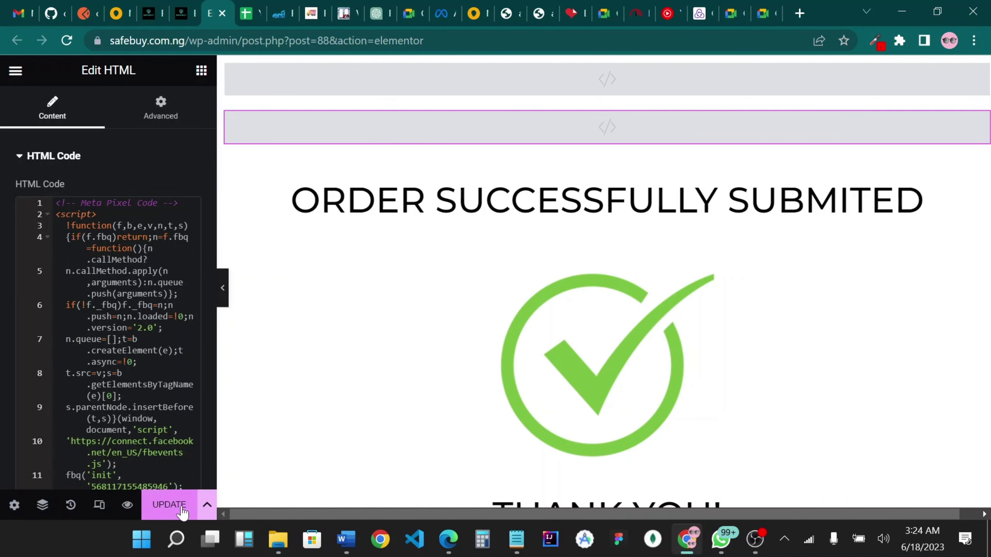
{"action": "key", "text": "ctrl+s"}
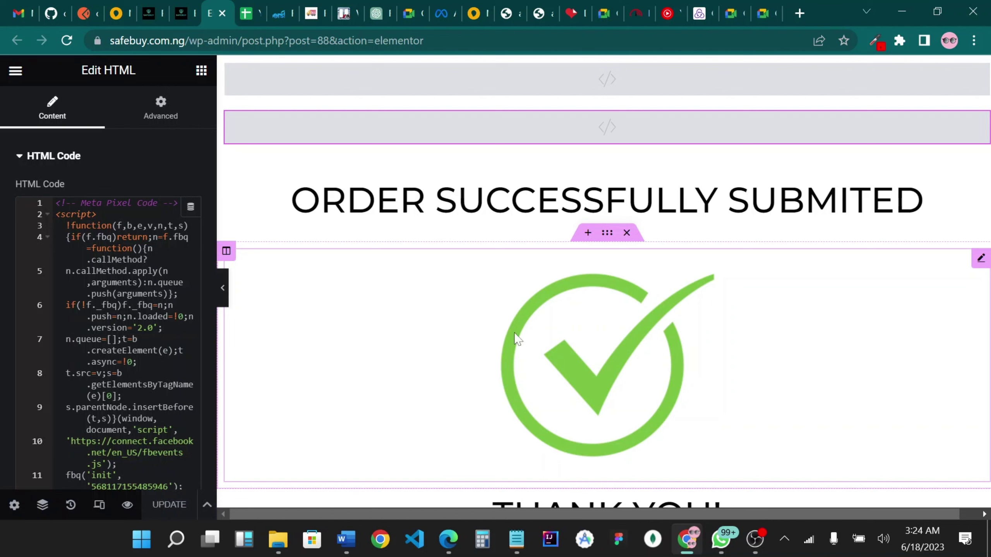
{"action": "scroll", "coordinate": [343, 370], "scroll_direction": "down", "scroll_amount": 4}
{"action": "scroll", "coordinate": [343, 370], "scroll_direction": "up", "scroll_amount": 4}
Step: Copy the view link of the Sealant | Thanks page from the WordPress pages list
{"action": "left_click", "coordinate": [145, 14]}
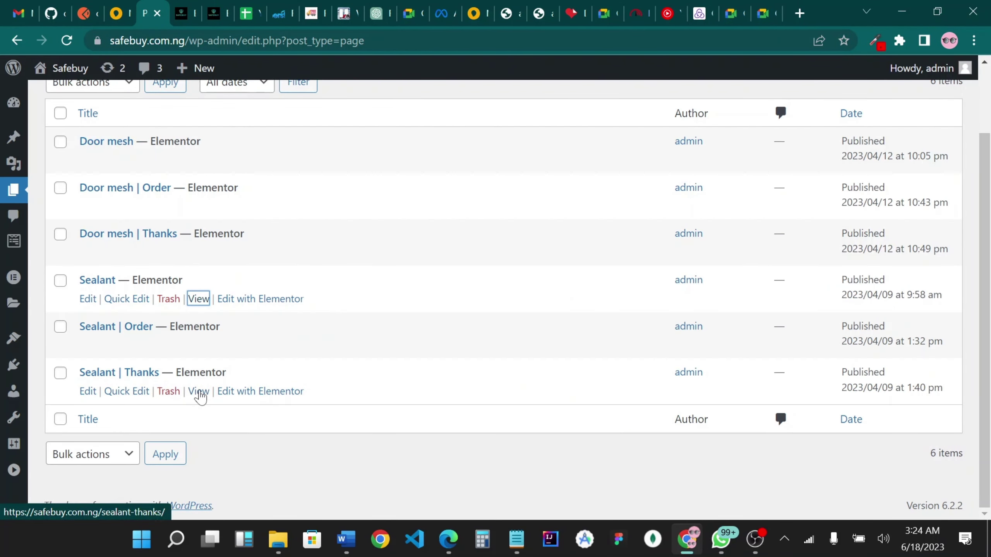
{"action": "right_click", "coordinate": [201, 392]}
{"action": "left_click", "coordinate": [248, 328]}
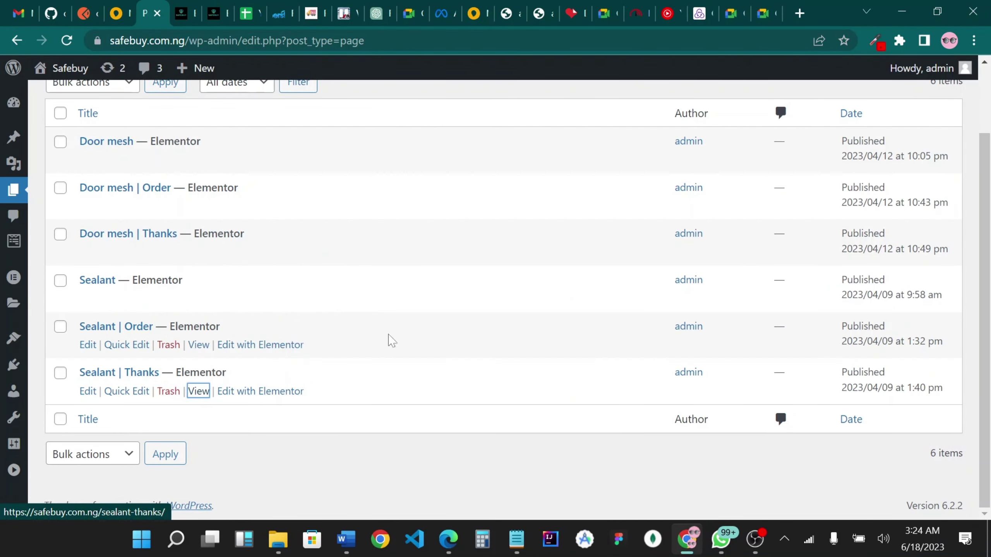
Step: Return to the pixel installation dialog in Edge and check the Purchase event's test status
{"action": "left_click", "coordinate": [445, 541]}
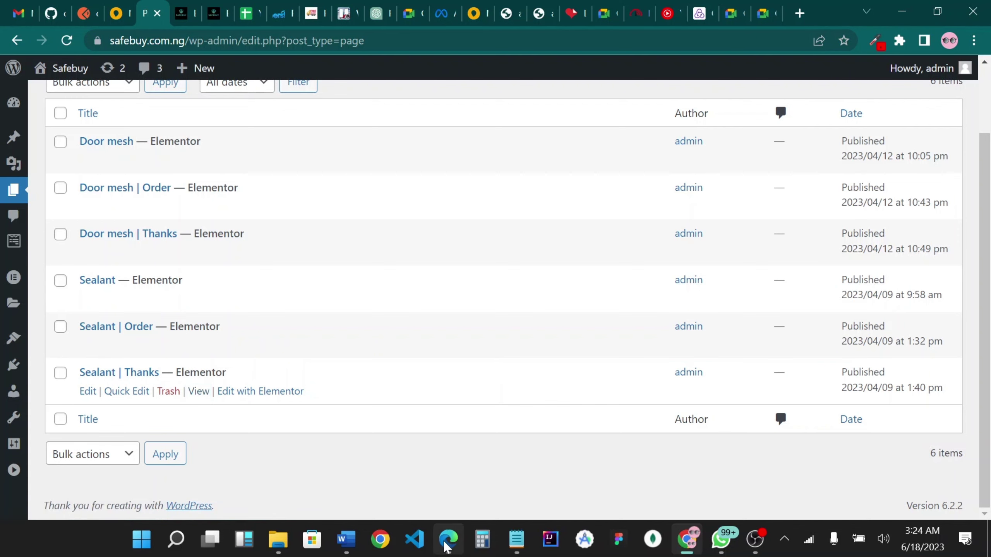
{"action": "scroll", "coordinate": [531, 343], "scroll_direction": "down", "scroll_amount": 5}
{"action": "scroll", "coordinate": [541, 356], "scroll_direction": "down", "scroll_amount": 10}
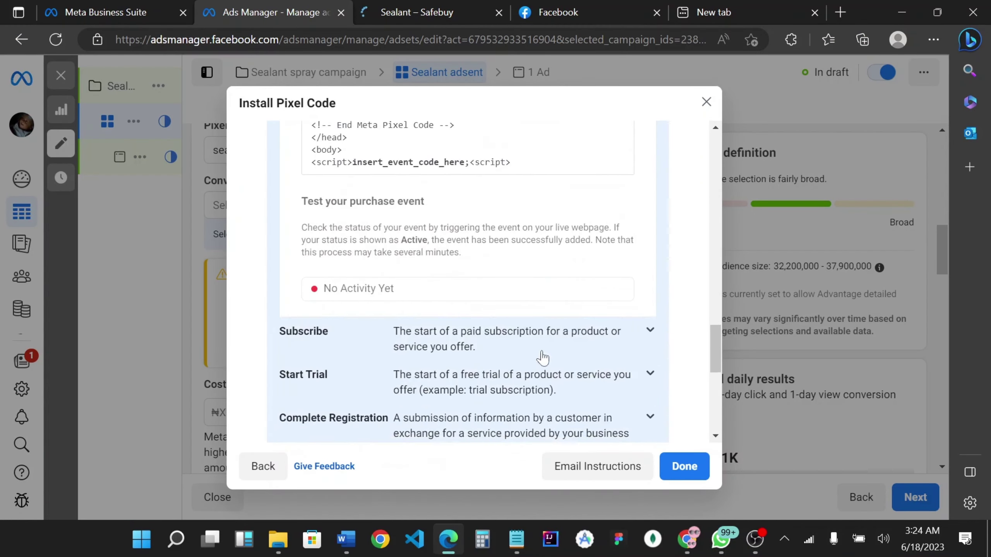
Step: Open the sealant pixel in Events Manager, dismiss the setup improvements notice, and show its Test events page
{"action": "left_click", "coordinate": [470, 417]}
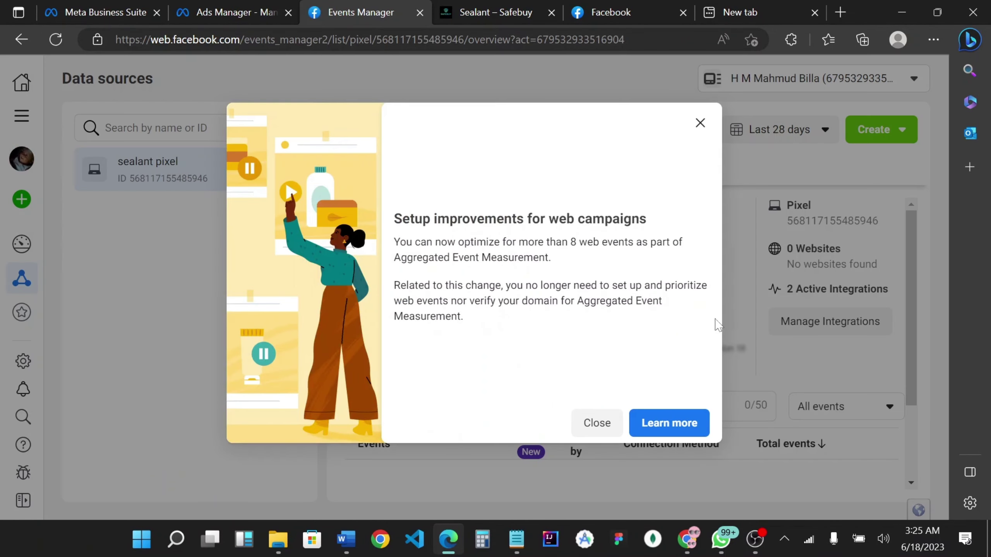
{"action": "left_click", "coordinate": [794, 154]}
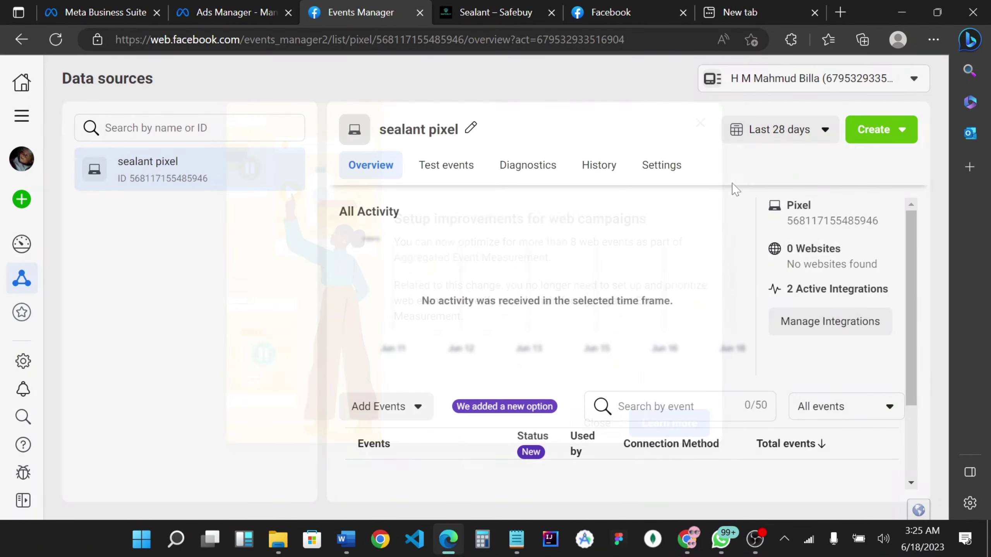
{"action": "left_click", "coordinate": [437, 172]}
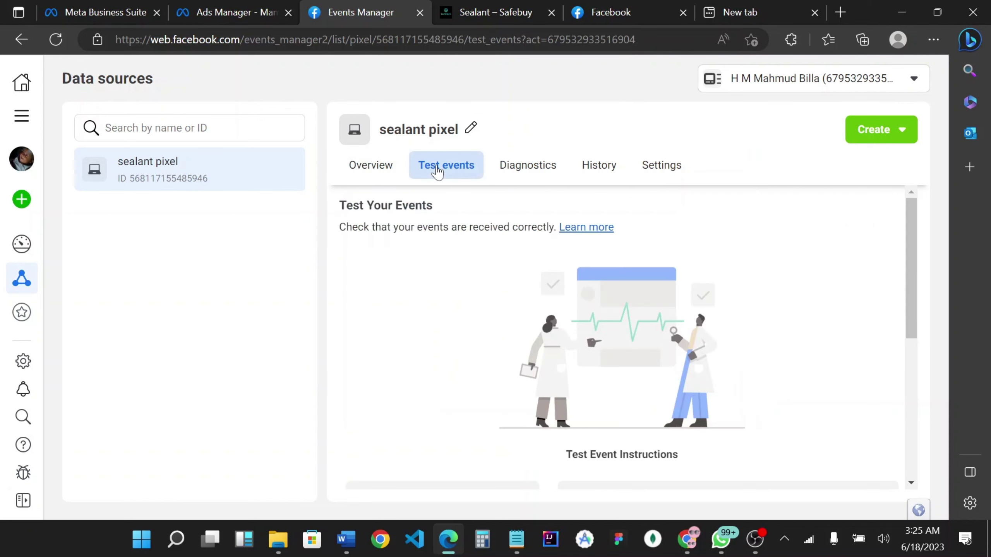
Step: Run a browser event test with the copied sealant-thanks page URL and check the received PageView and Purchase events in Events Manager
{"action": "scroll", "coordinate": [529, 224], "scroll_direction": "down", "scroll_amount": 7}
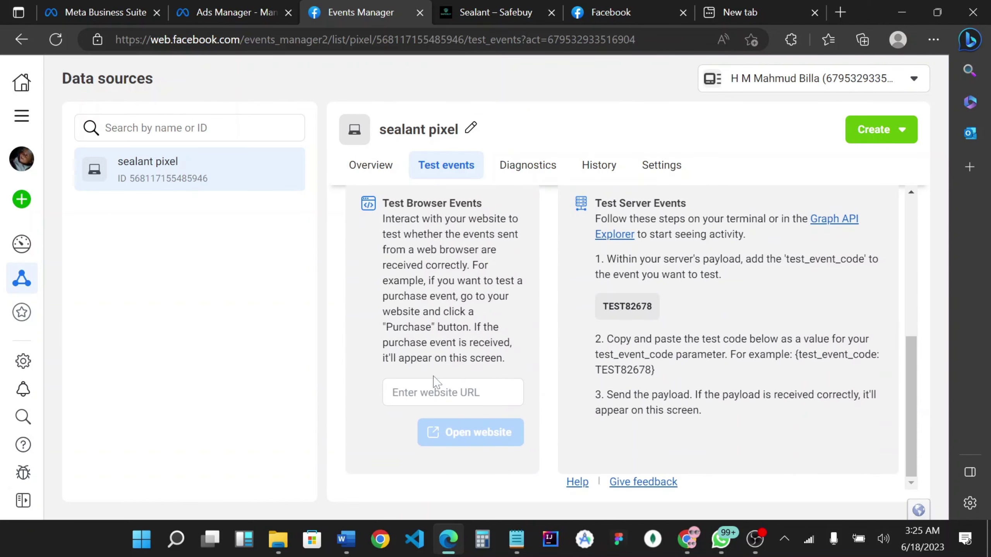
{"action": "left_click", "coordinate": [453, 393]}
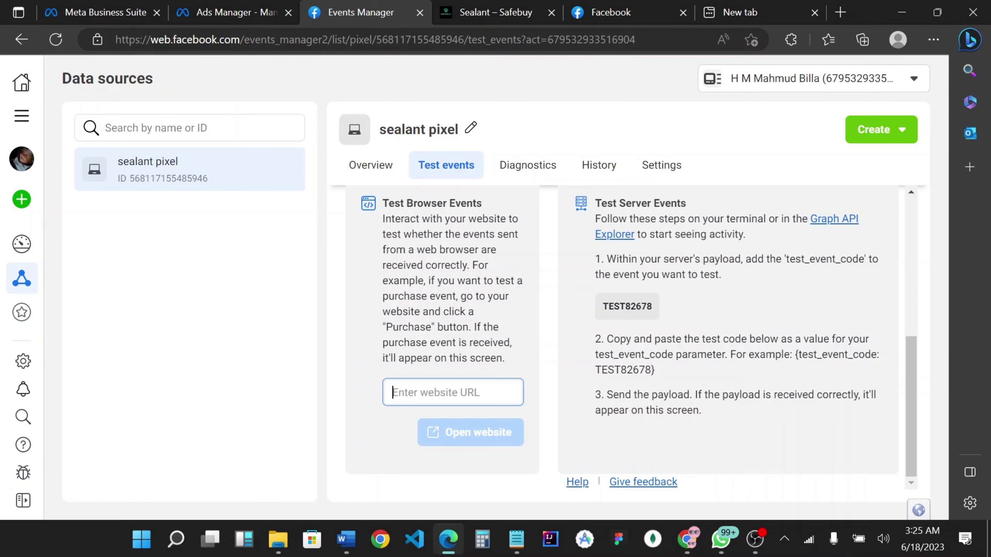
{"action": "key", "text": "ctrl+v"}
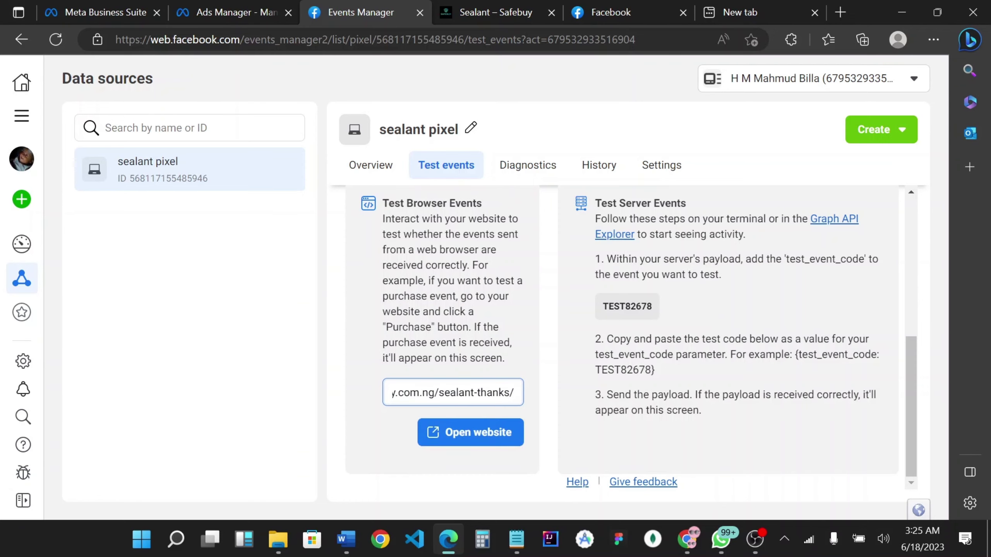
{"action": "left_click", "coordinate": [481, 438]}
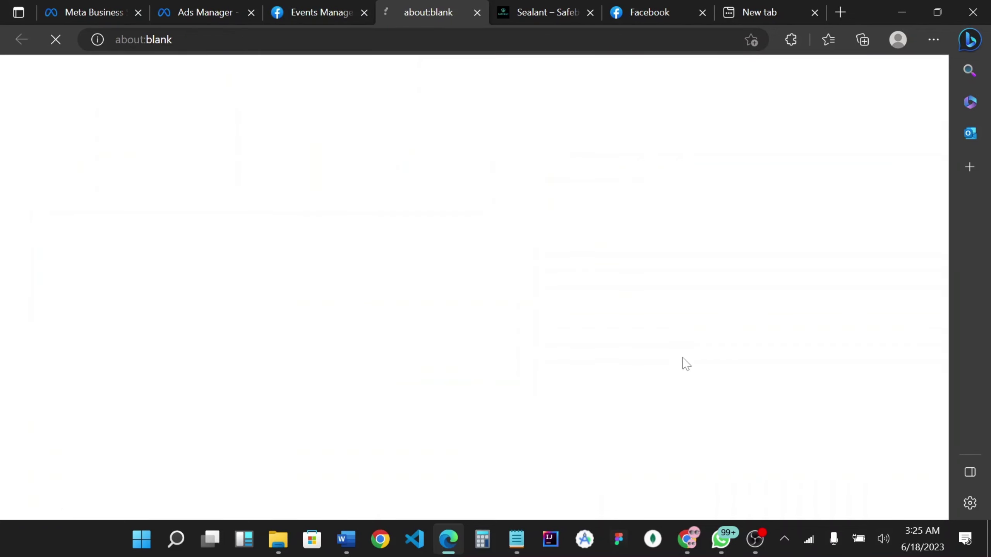
{"action": "left_click", "coordinate": [328, 14]}
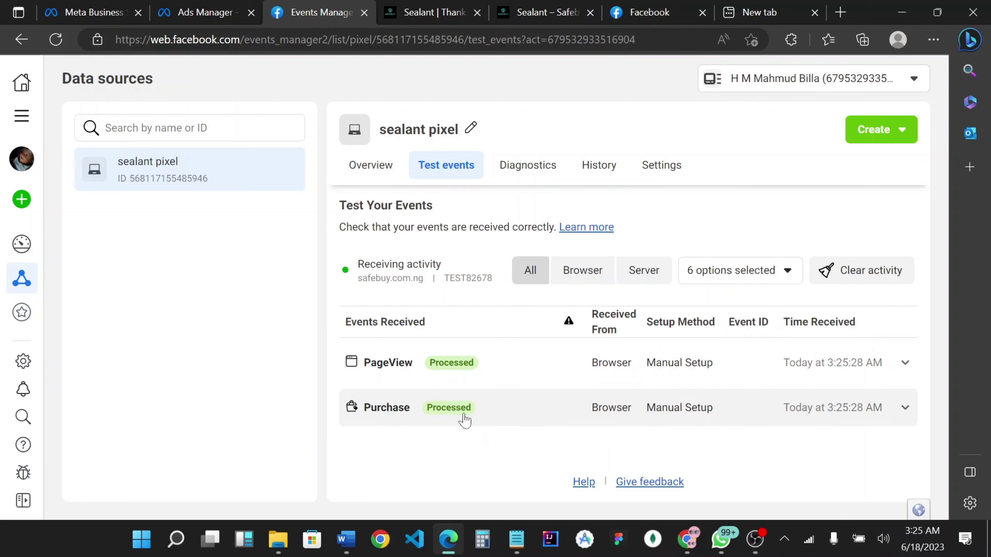
{"action": "mouse_move", "coordinate": [699, 364]}
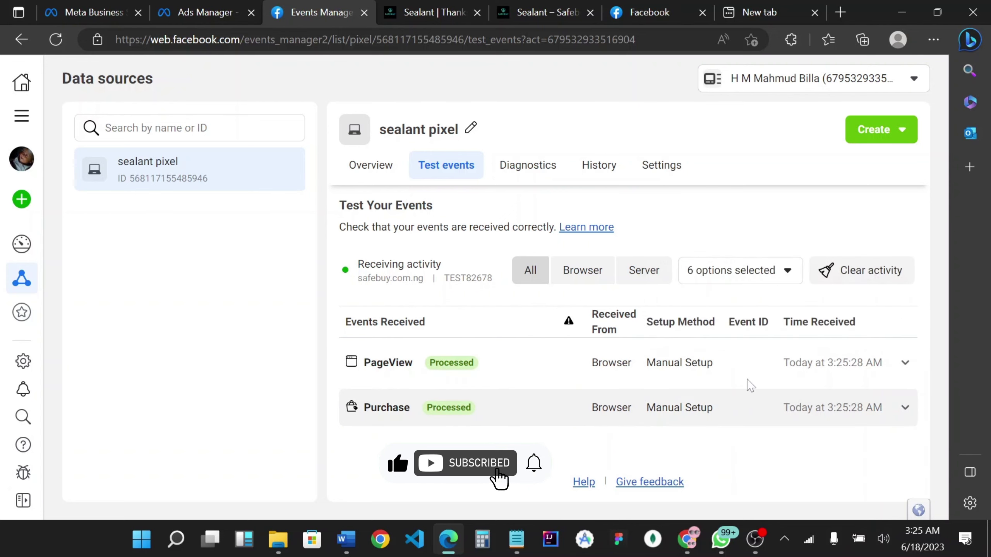
Step: Return to Ads Manager, finish the pixel code installation dialog, and reload the ad set page
{"action": "left_click", "coordinate": [203, 12]}
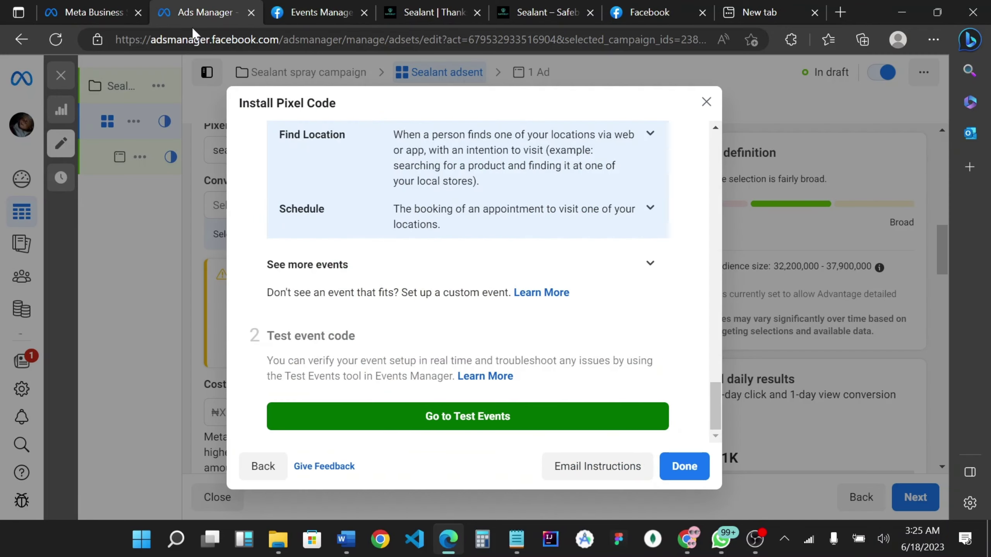
{"action": "left_click", "coordinate": [681, 466]}
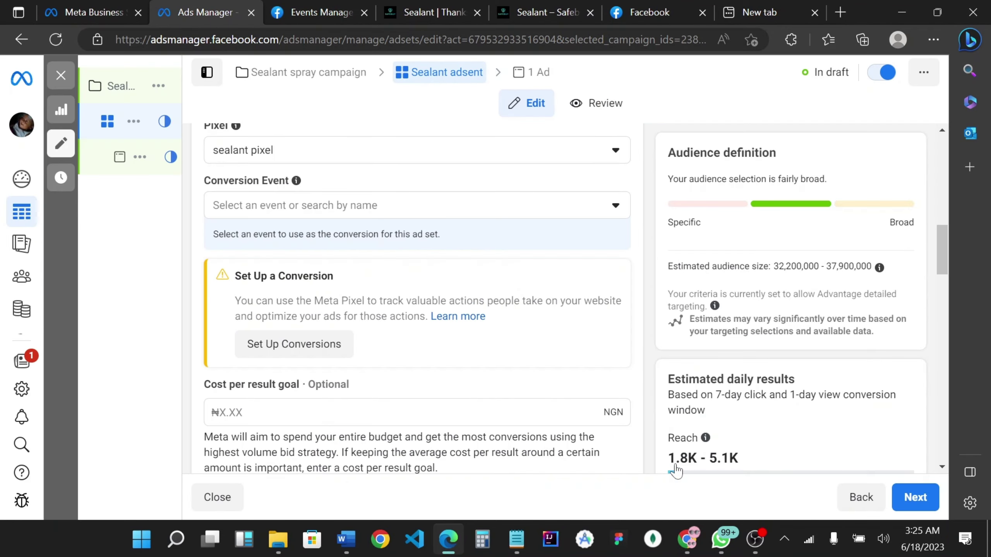
{"action": "left_click", "coordinate": [56, 39]}
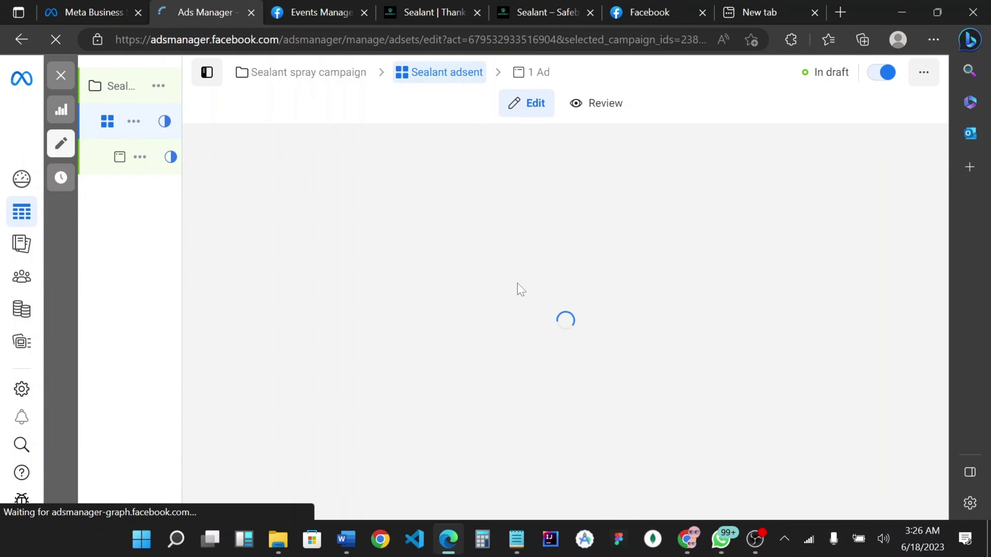
Step: Select sealant pixel as the ad set's pixel and Purchase as its conversion event
{"action": "scroll", "coordinate": [402, 287], "scroll_direction": "down", "scroll_amount": 8}
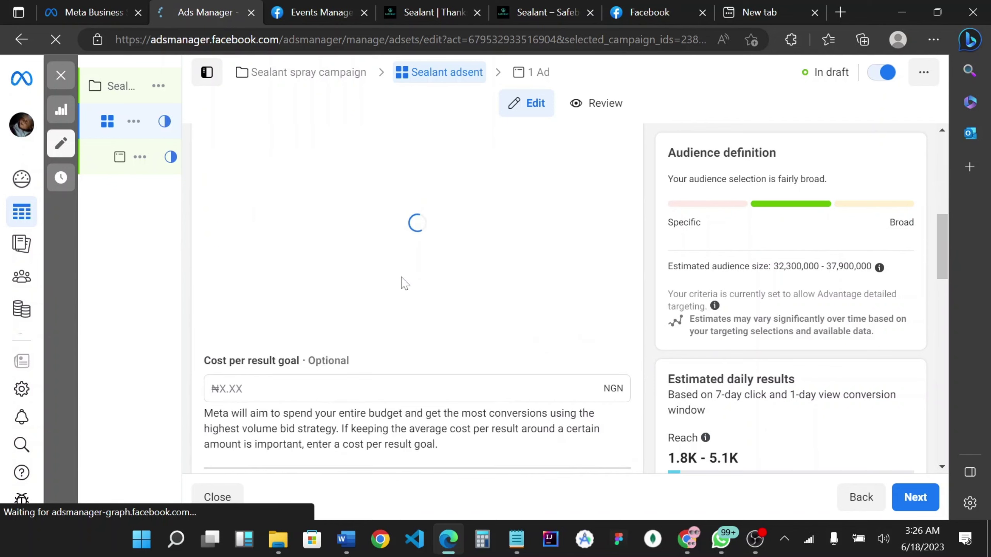
{"action": "scroll", "coordinate": [407, 278], "scroll_direction": "down", "scroll_amount": 8}
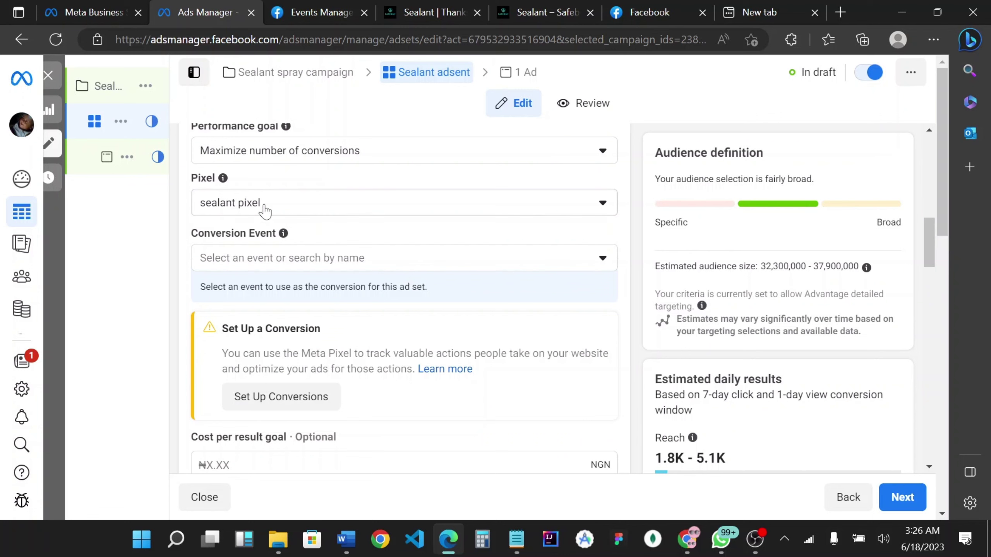
{"action": "left_click", "coordinate": [258, 207]}
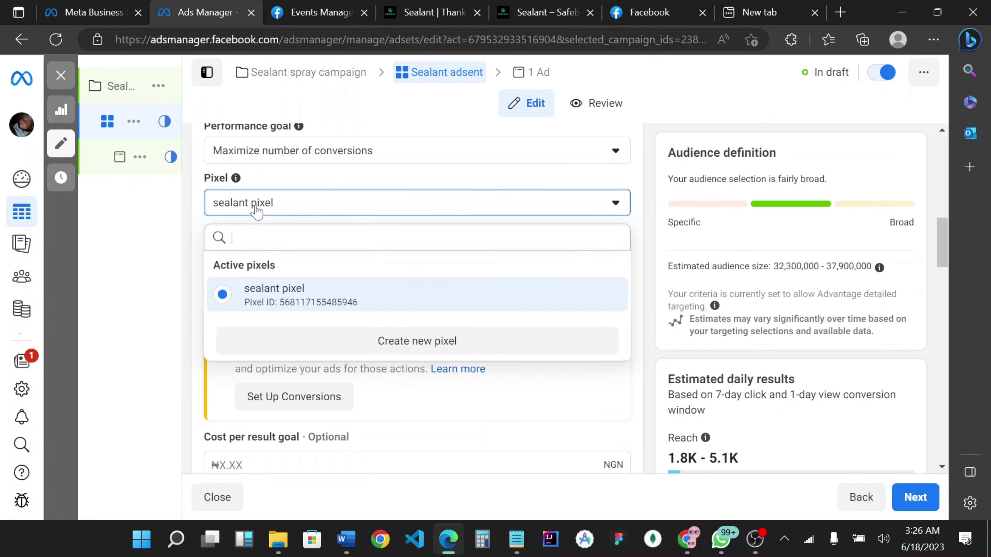
{"action": "left_click", "coordinate": [304, 295]}
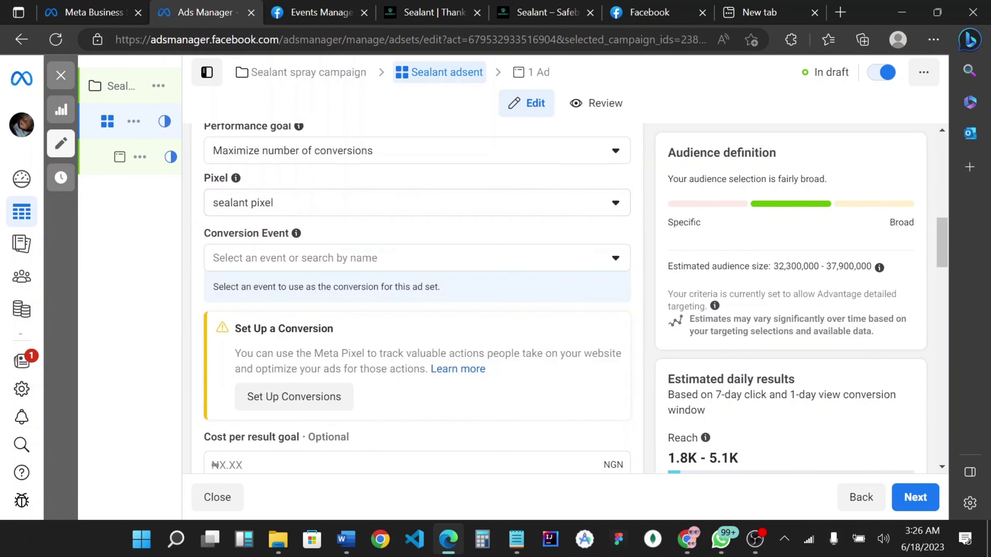
{"action": "left_click", "coordinate": [265, 259]}
{"action": "scroll", "coordinate": [325, 365], "scroll_direction": "down", "scroll_amount": 4}
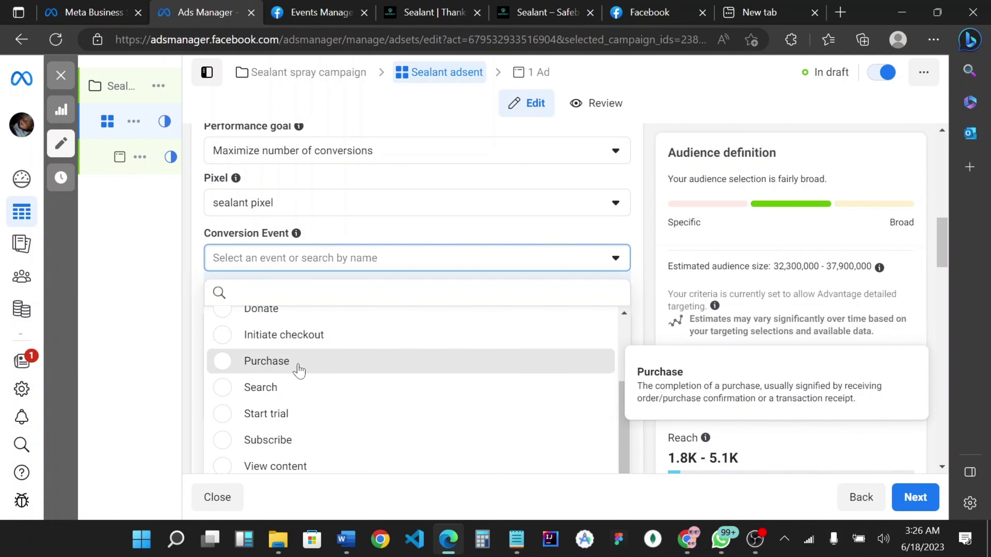
{"action": "left_click", "coordinate": [299, 367]}
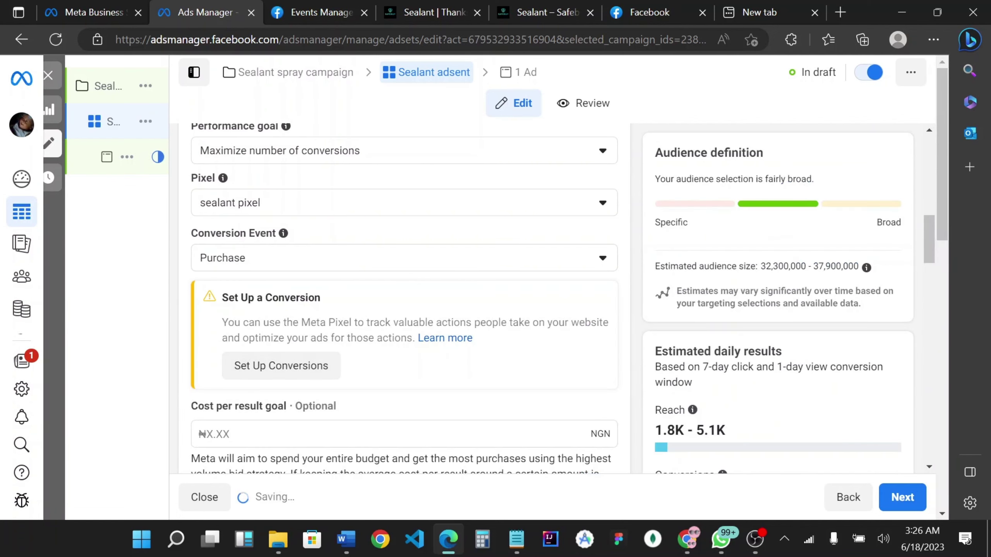
Step: Set the ad set's daily budget to ₦4,500
{"action": "scroll", "coordinate": [464, 384], "scroll_direction": "down", "scroll_amount": 1}
{"action": "scroll", "coordinate": [465, 385], "scroll_direction": "down", "scroll_amount": 1}
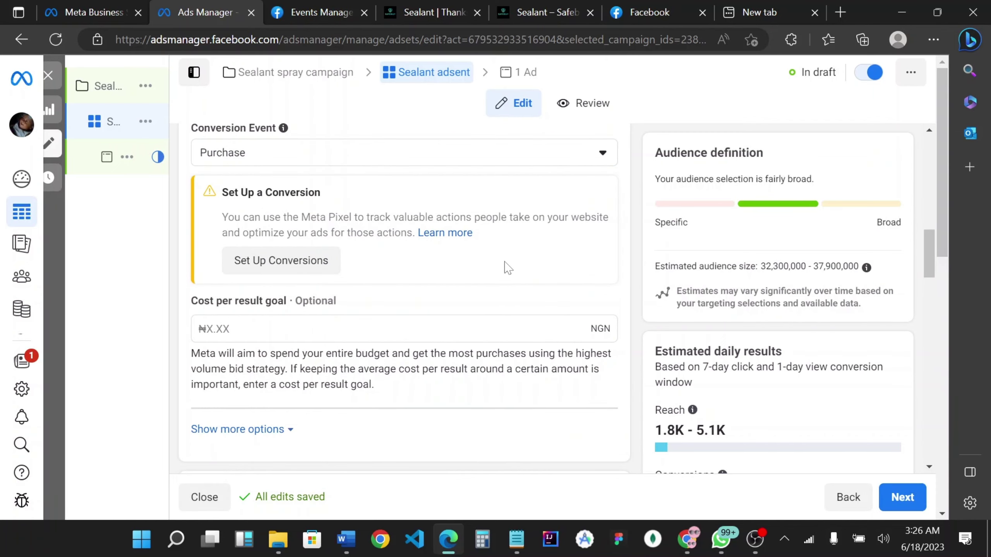
{"action": "scroll", "coordinate": [514, 267], "scroll_direction": "down", "scroll_amount": 6}
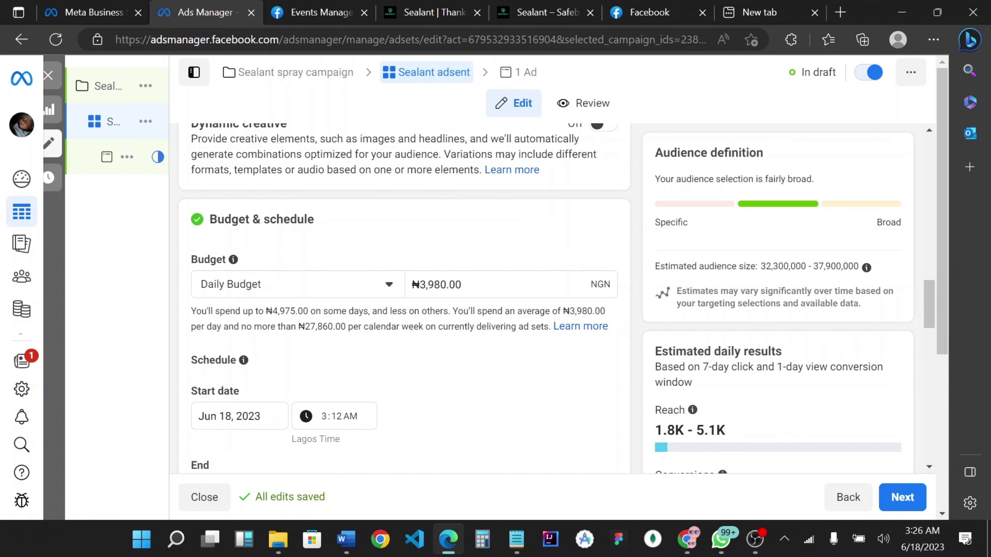
{"action": "left_click_drag", "start_coordinate": [463, 285], "coordinate": [412, 284]}
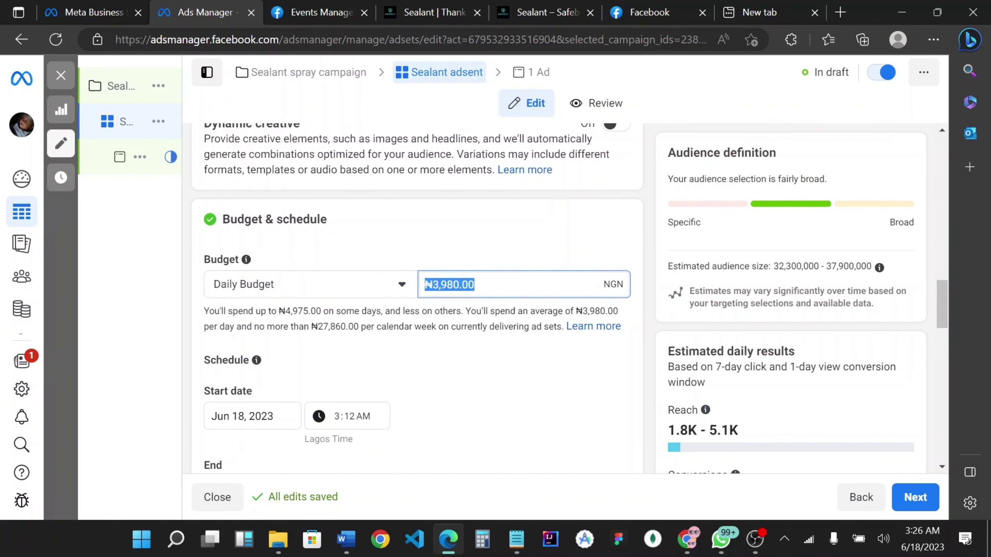
{"action": "left_click", "coordinate": [475, 284]}
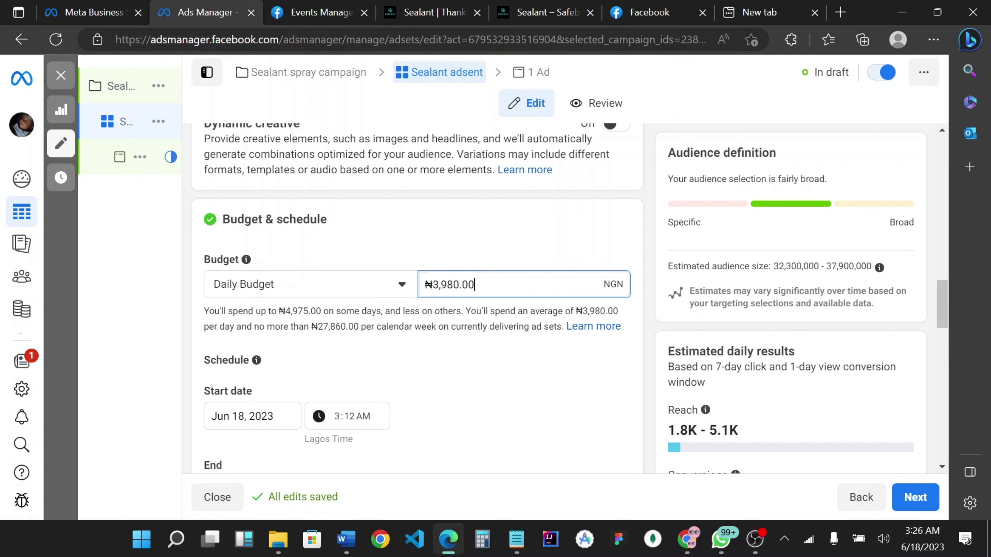
{"action": "left_click_drag", "start_coordinate": [475, 284], "coordinate": [433, 285]}
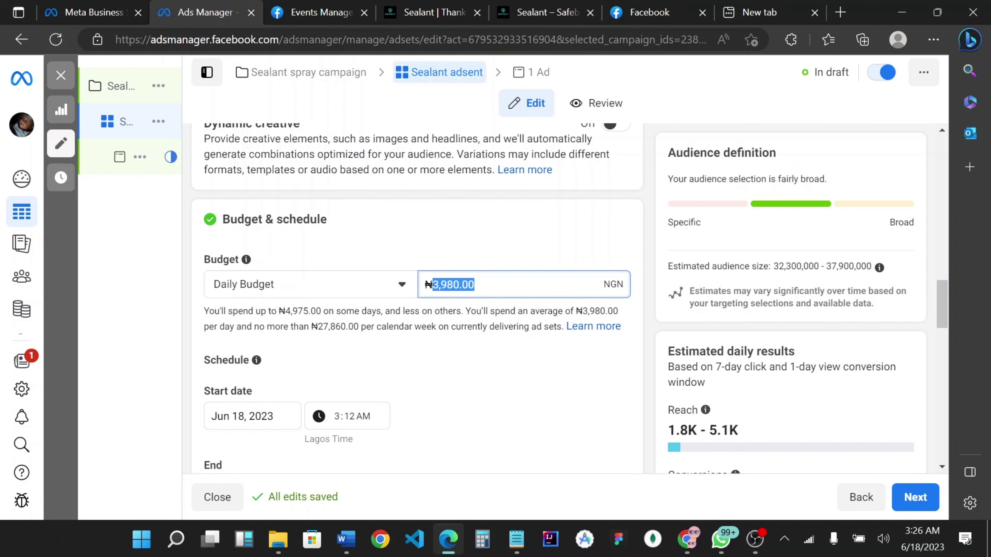
{"action": "type", "text": "4,5"}
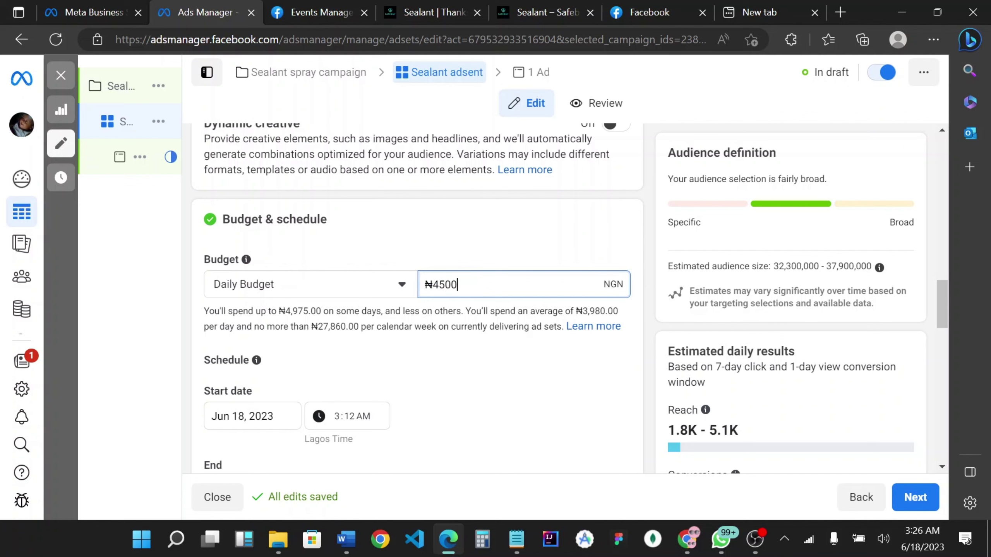
{"action": "type", "text": "00"}
{"action": "left_click", "coordinate": [522, 254]}
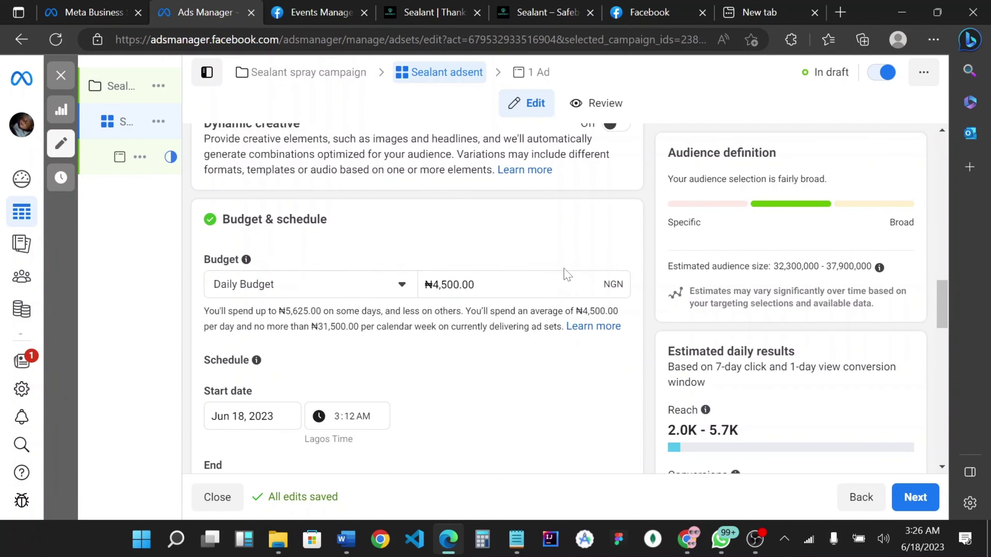
Step: Open the audience's locations for editing and remove Nigeria
{"action": "scroll", "coordinate": [567, 274], "scroll_direction": "down", "scroll_amount": 3}
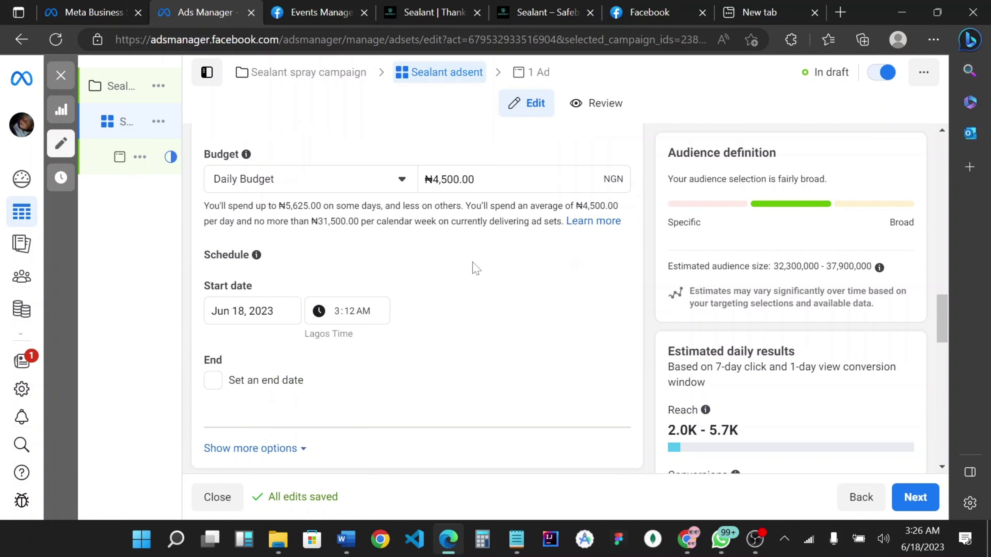
{"action": "scroll", "coordinate": [475, 269], "scroll_direction": "down", "scroll_amount": 1}
{"action": "scroll", "coordinate": [385, 261], "scroll_direction": "down", "scroll_amount": 1}
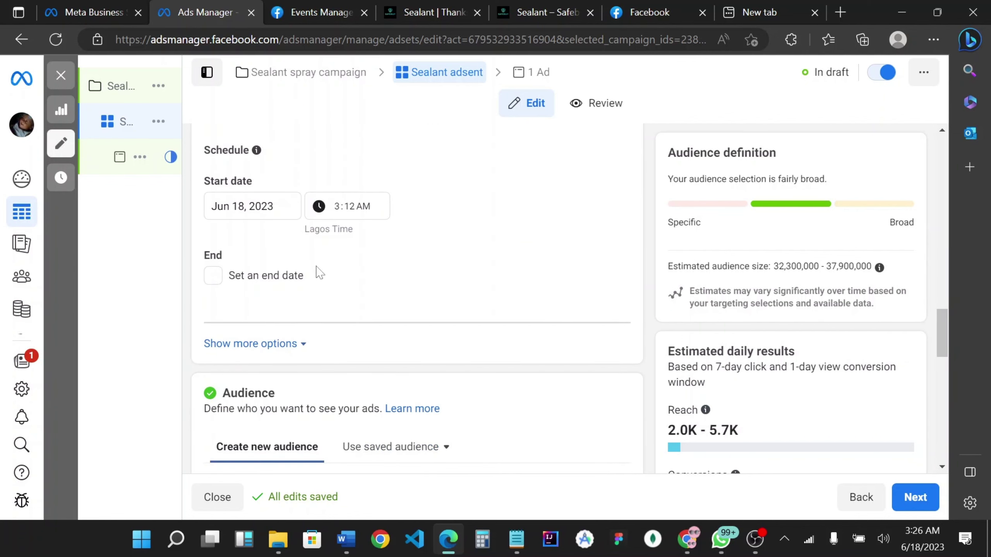
{"action": "scroll", "coordinate": [317, 272], "scroll_direction": "down", "scroll_amount": 4}
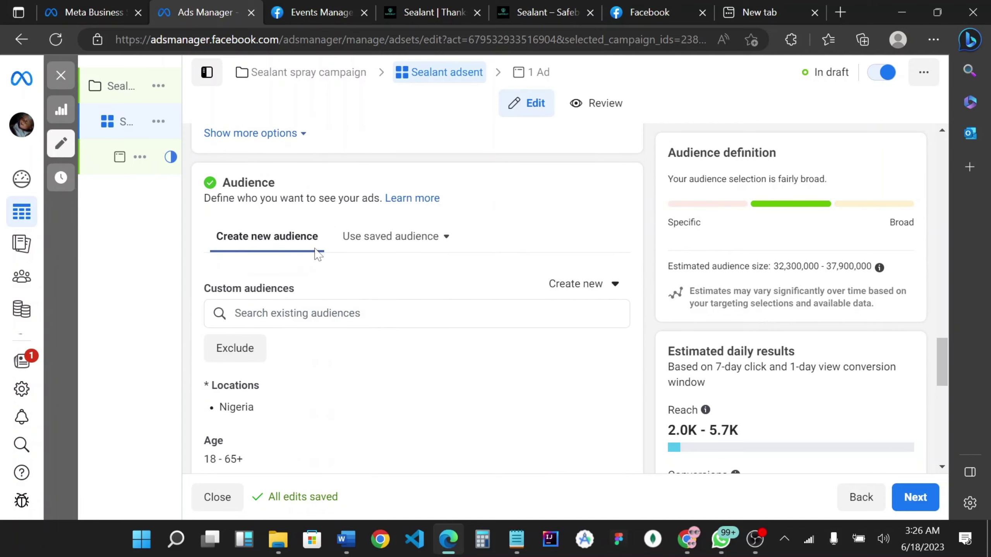
{"action": "scroll", "coordinate": [322, 274], "scroll_direction": "down", "scroll_amount": 1}
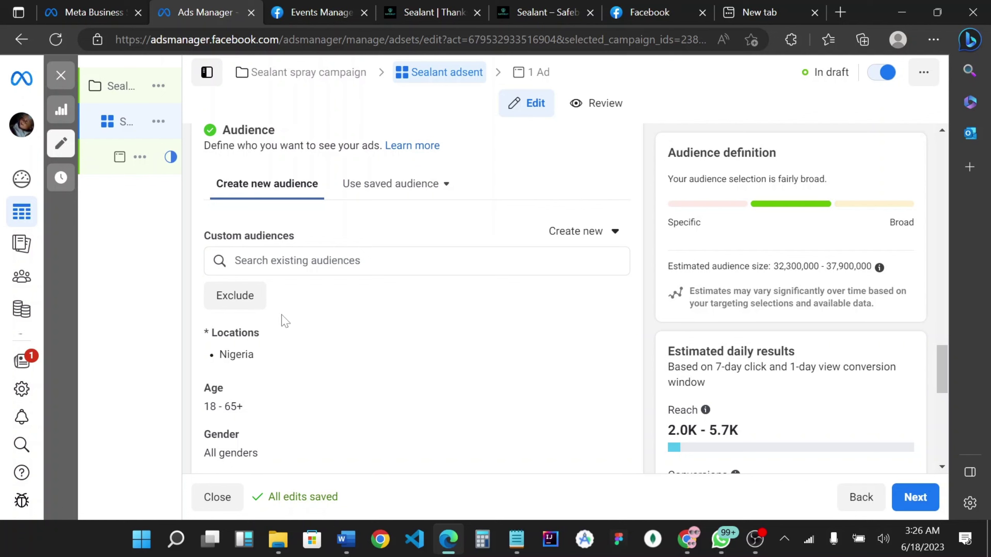
{"action": "scroll", "coordinate": [296, 363], "scroll_direction": "down", "scroll_amount": 3}
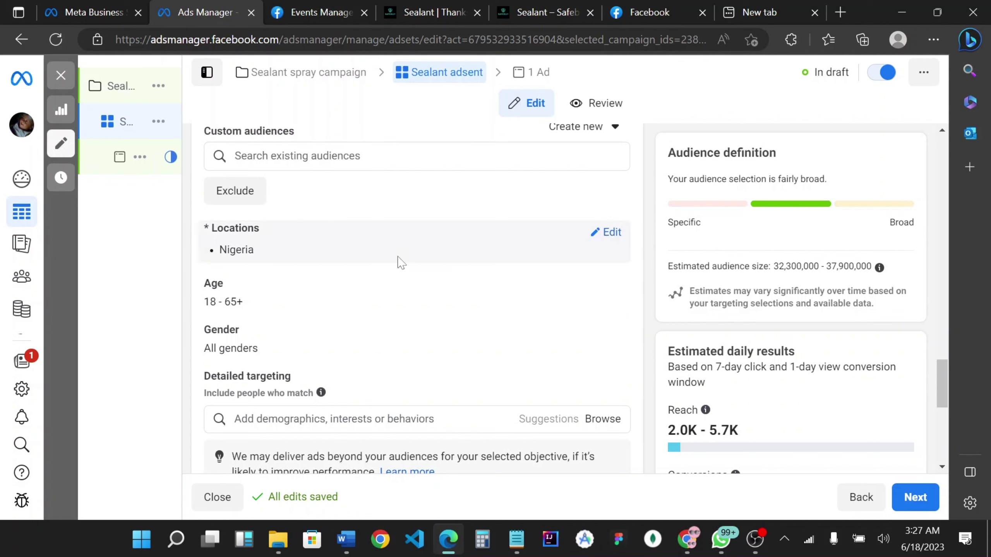
{"action": "left_click", "coordinate": [610, 233]}
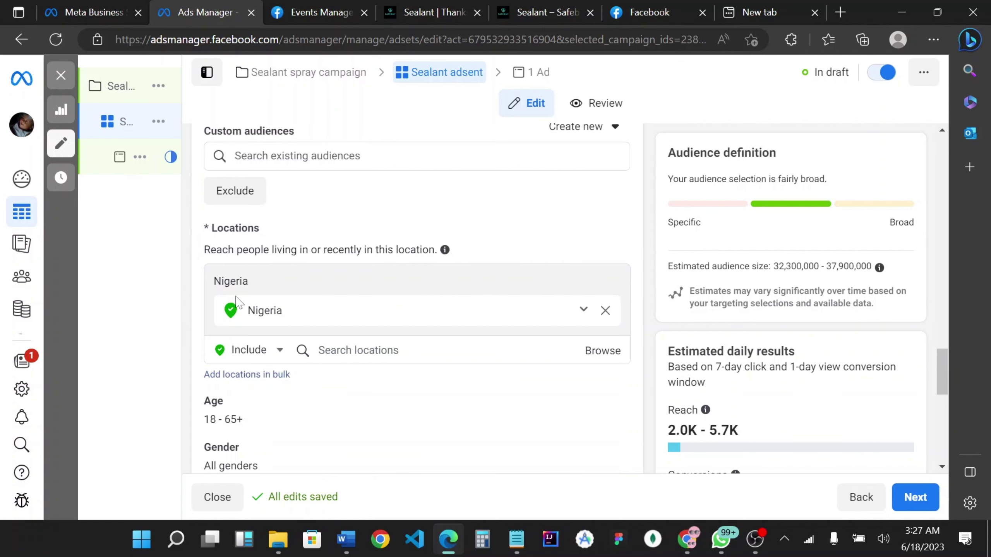
{"action": "left_click", "coordinate": [606, 314]}
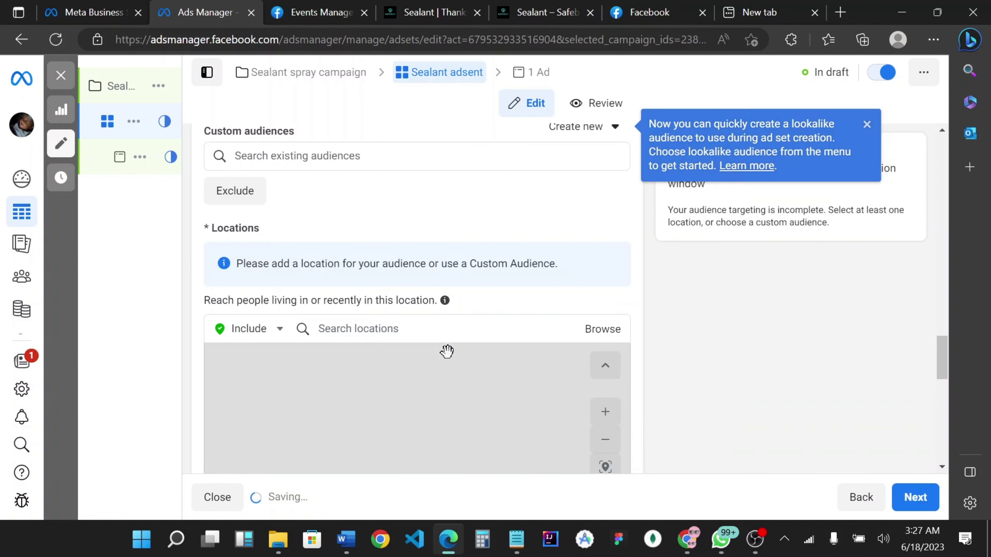
Step: Search the audience locations for Ghana and include the country as the target location
{"action": "scroll", "coordinate": [488, 248], "scroll_direction": "down", "scroll_amount": 1}
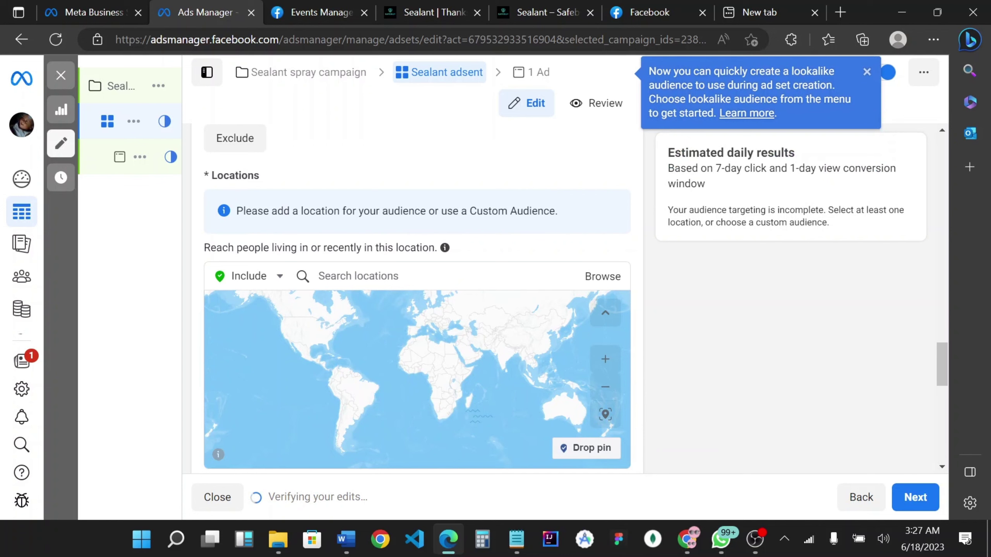
{"action": "left_click", "coordinate": [358, 276]}
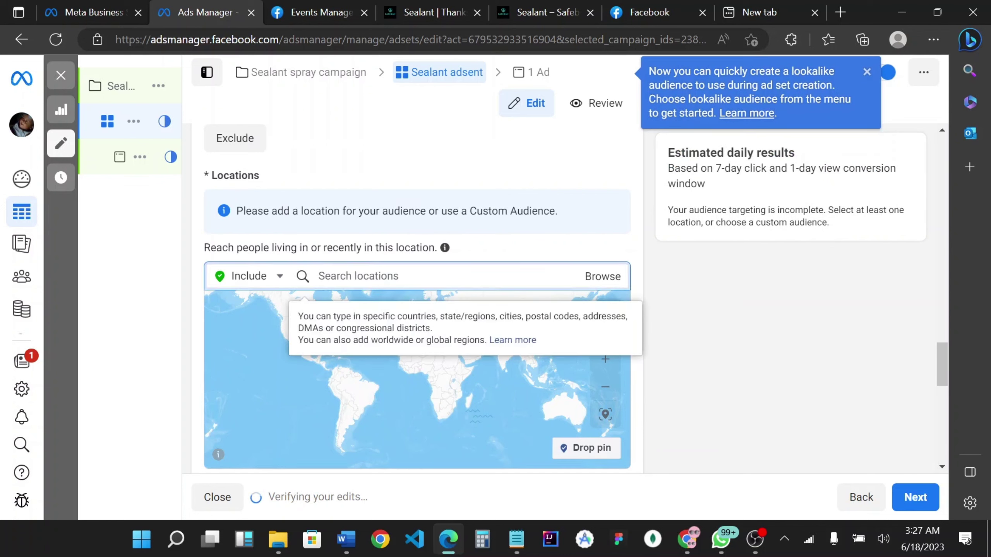
{"action": "type", "text": "amer"}
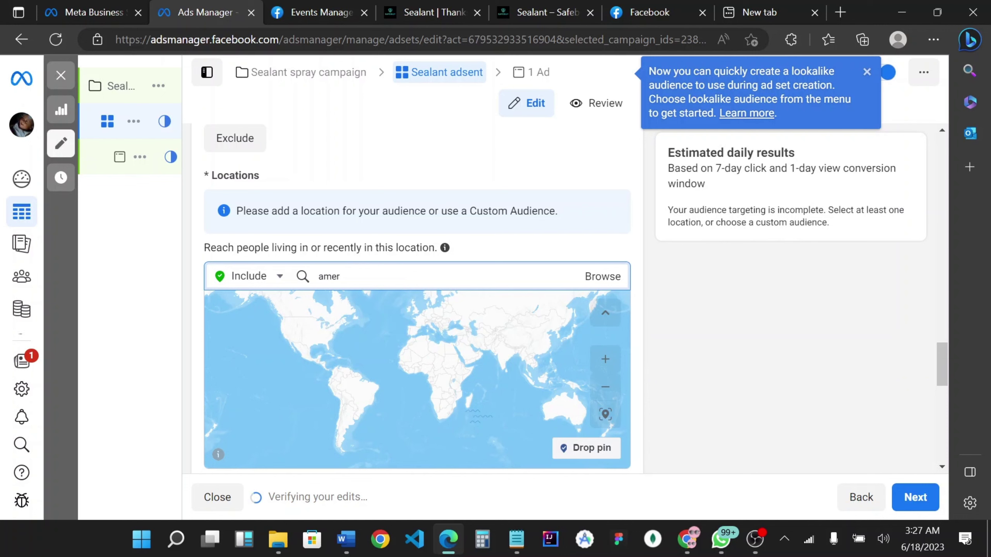
{"action": "key", "text": "BackSpace"}
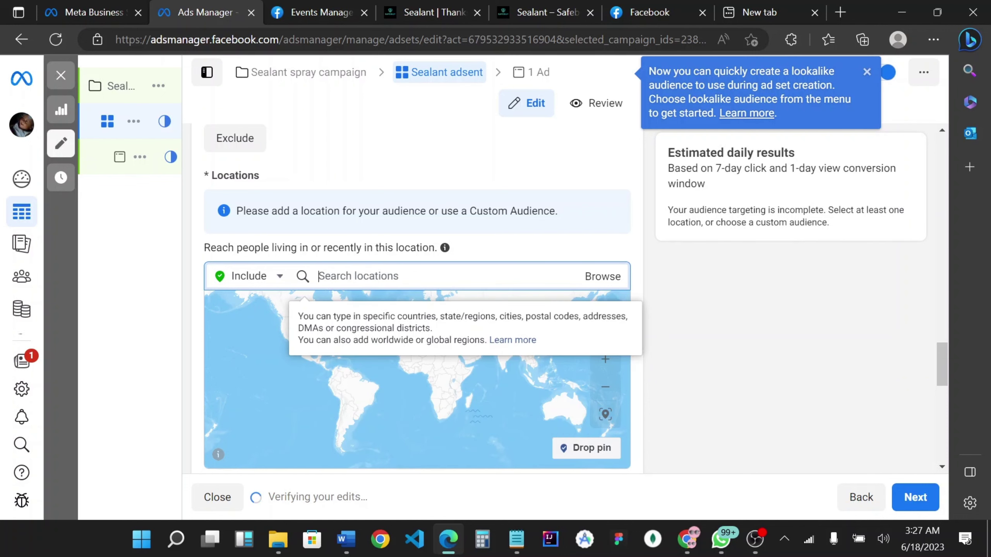
{"action": "type", "text": "ghana"}
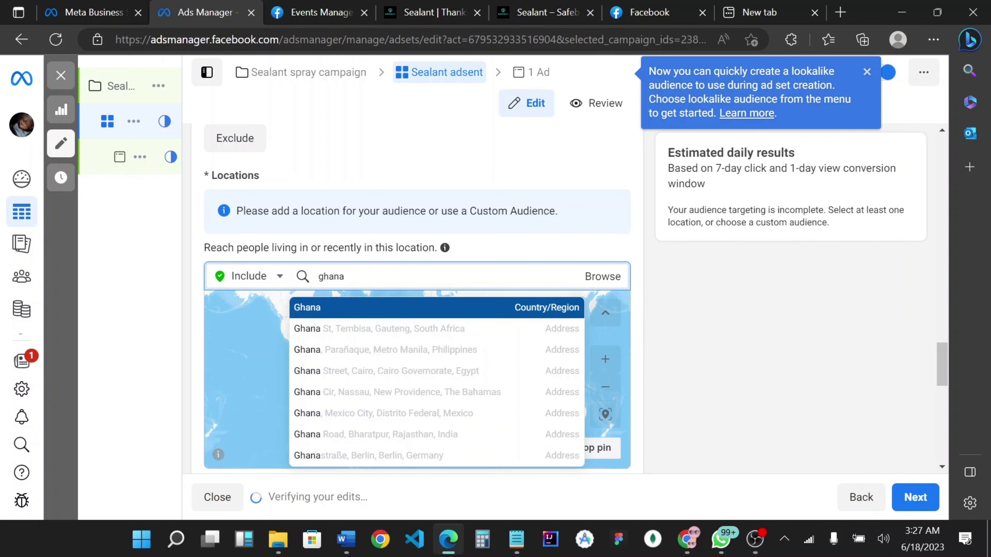
{"action": "left_click", "coordinate": [370, 311]}
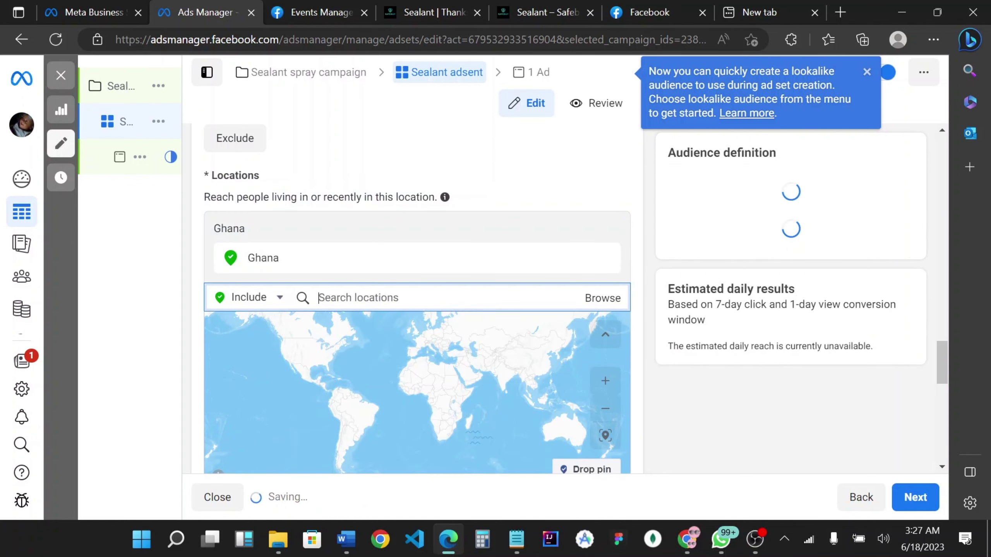
Step: Set the audience's minimum age to 23
{"action": "scroll", "coordinate": [505, 333], "scroll_direction": "down", "scroll_amount": 3}
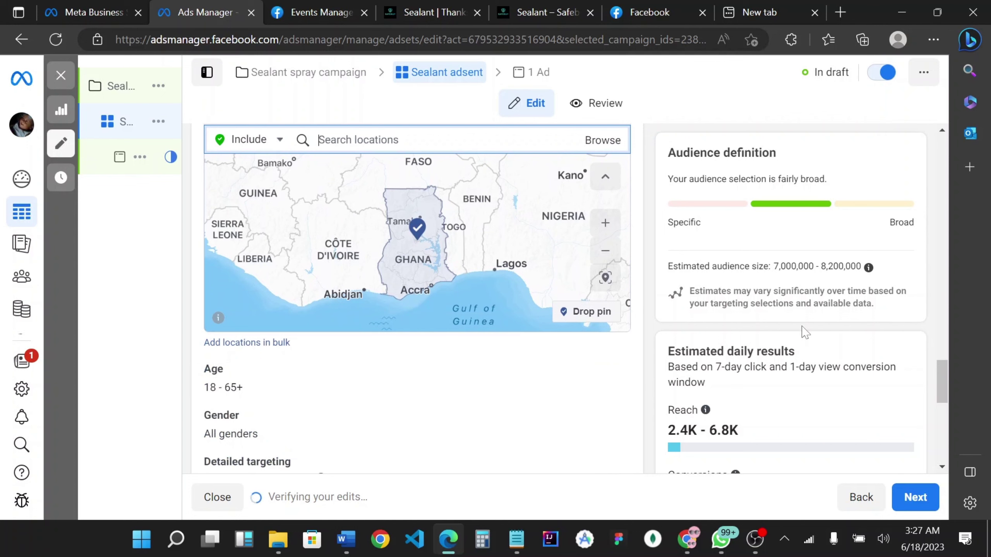
{"action": "scroll", "coordinate": [790, 420], "scroll_direction": "down", "scroll_amount": 1}
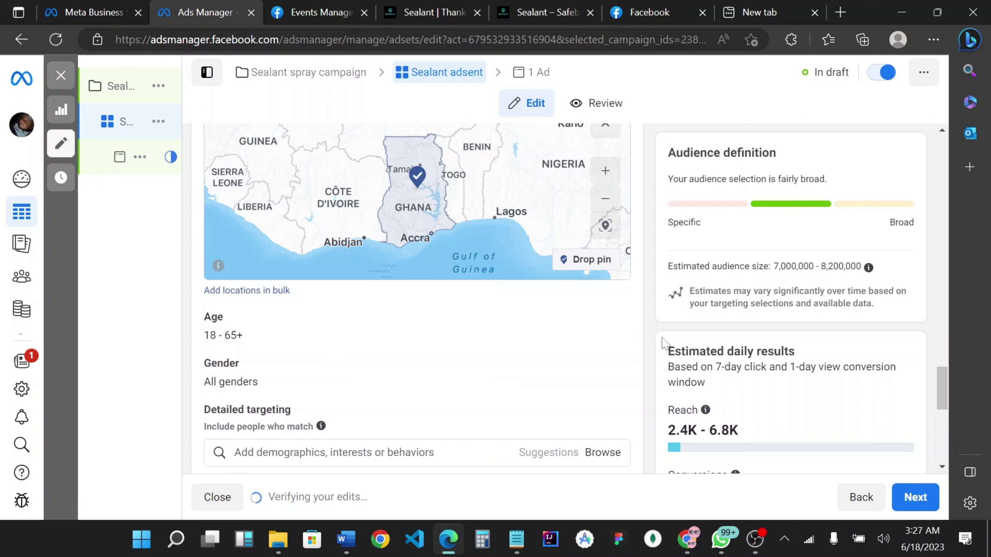
{"action": "left_click", "coordinate": [610, 317]}
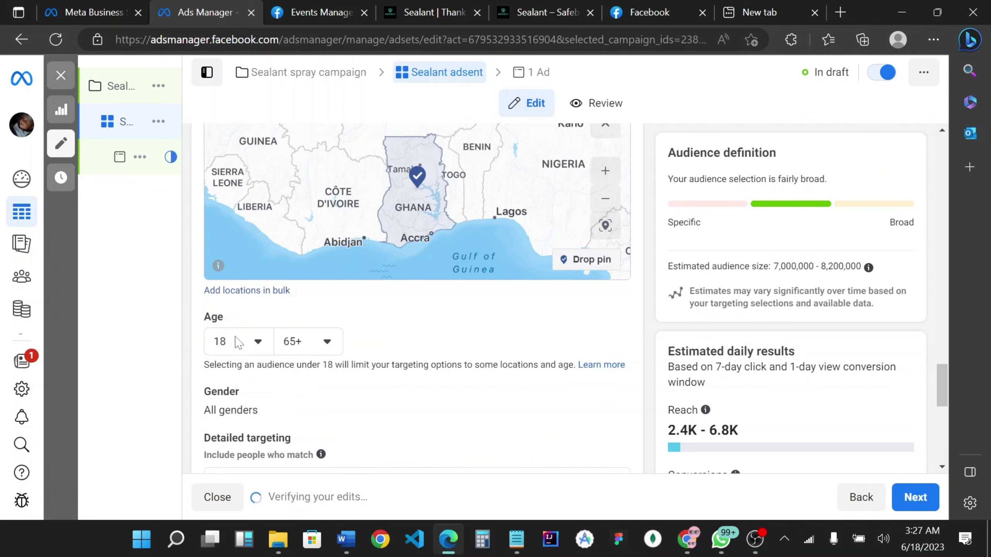
{"action": "left_click", "coordinate": [257, 346]}
{"action": "scroll", "coordinate": [241, 259], "scroll_direction": "down", "scroll_amount": 1}
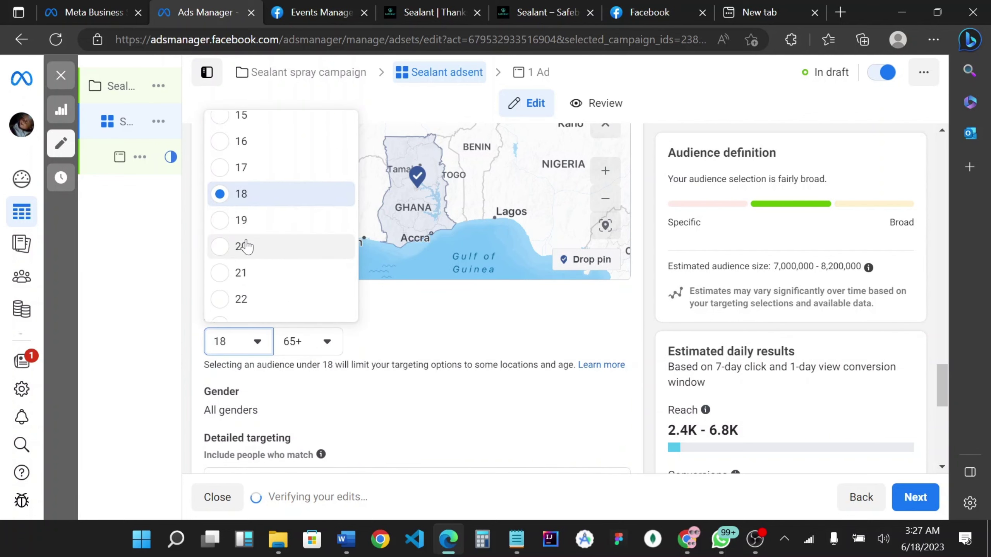
{"action": "scroll", "coordinate": [249, 285], "scroll_direction": "down", "scroll_amount": 1}
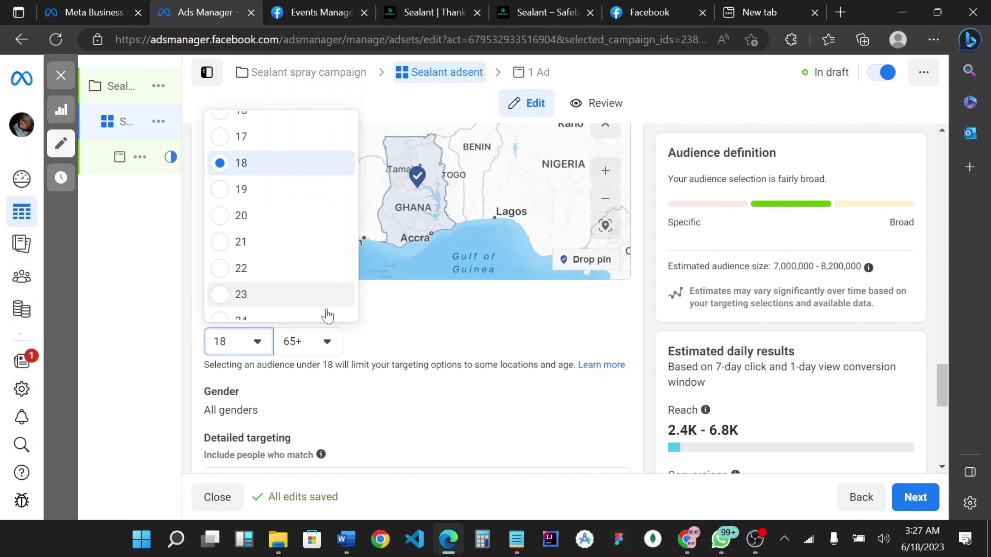
{"action": "left_click", "coordinate": [321, 306]}
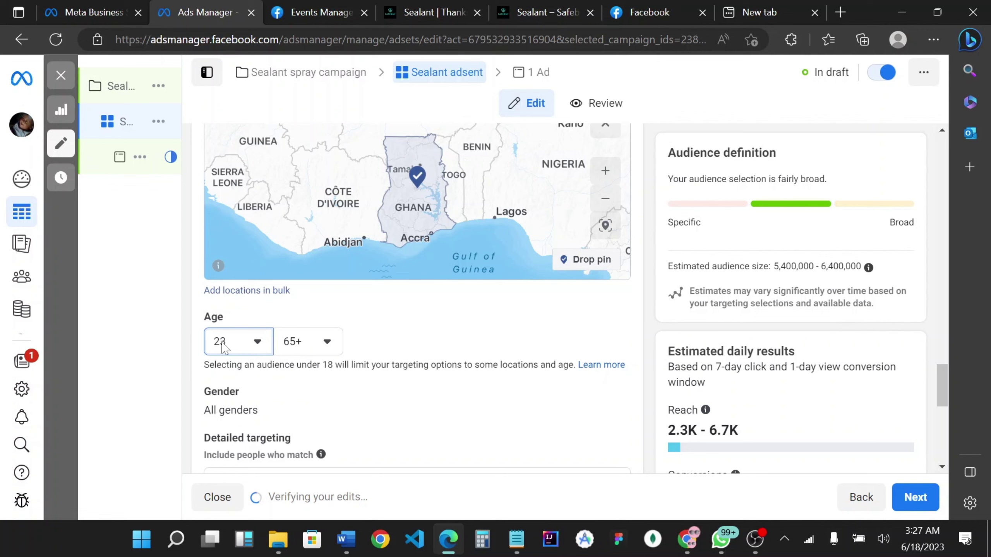
{"action": "left_click", "coordinate": [312, 345]}
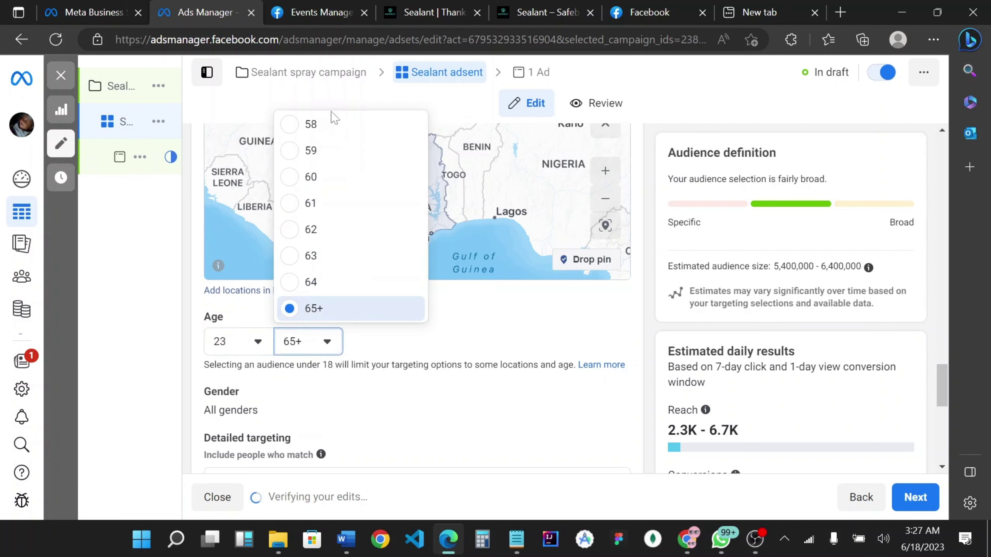
{"action": "left_click", "coordinate": [159, 280]}
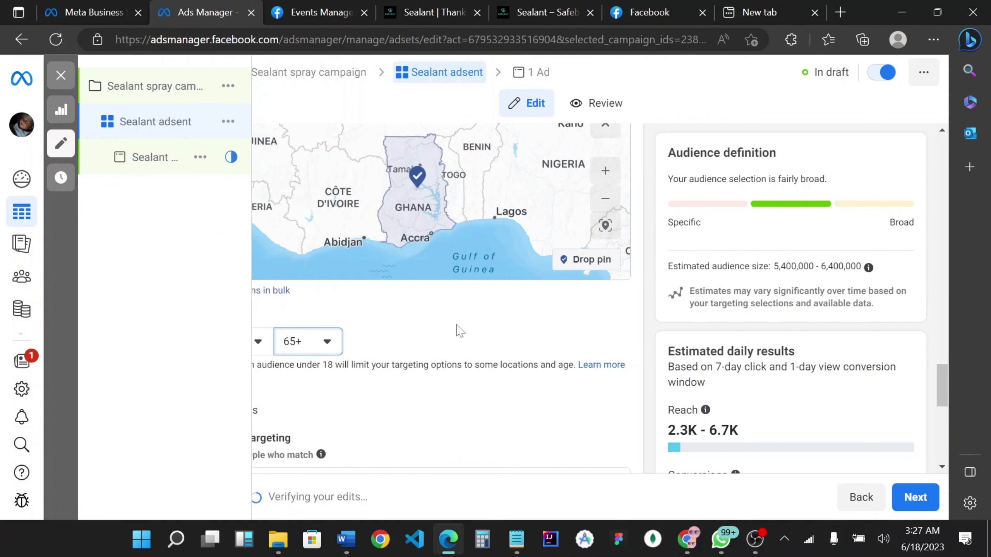
Step: Examine the ad set's detailed targeting, language and Advantage+ placement settings
{"action": "scroll", "coordinate": [459, 329], "scroll_direction": "down", "scroll_amount": 4}
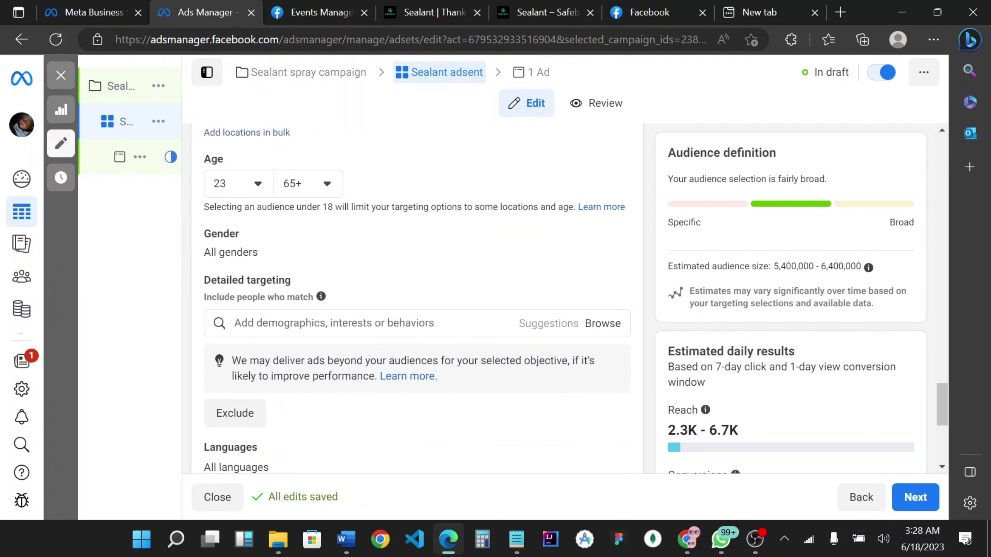
{"action": "scroll", "coordinate": [409, 299], "scroll_direction": "down", "scroll_amount": 1}
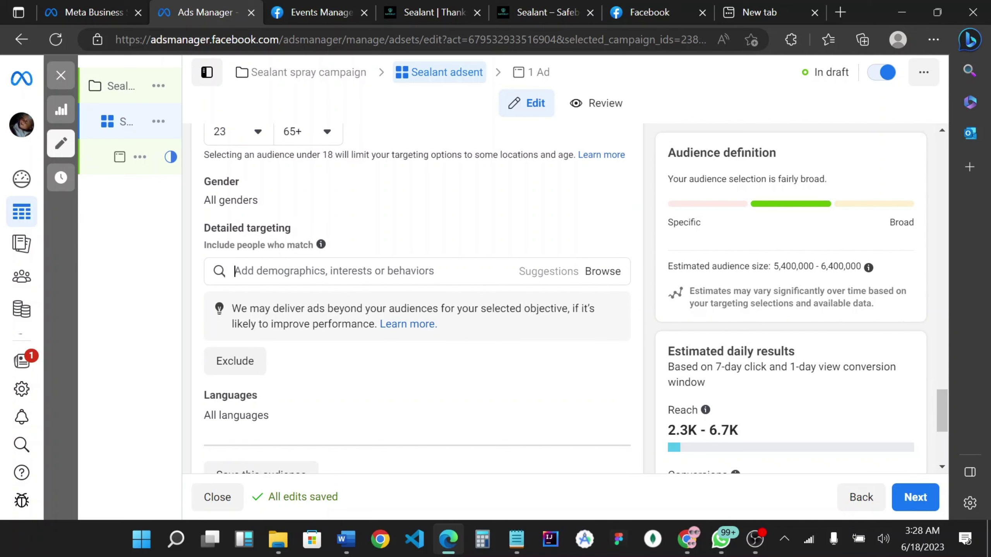
{"action": "left_click", "coordinate": [234, 271]}
{"action": "scroll", "coordinate": [472, 299], "scroll_direction": "down", "scroll_amount": 5}
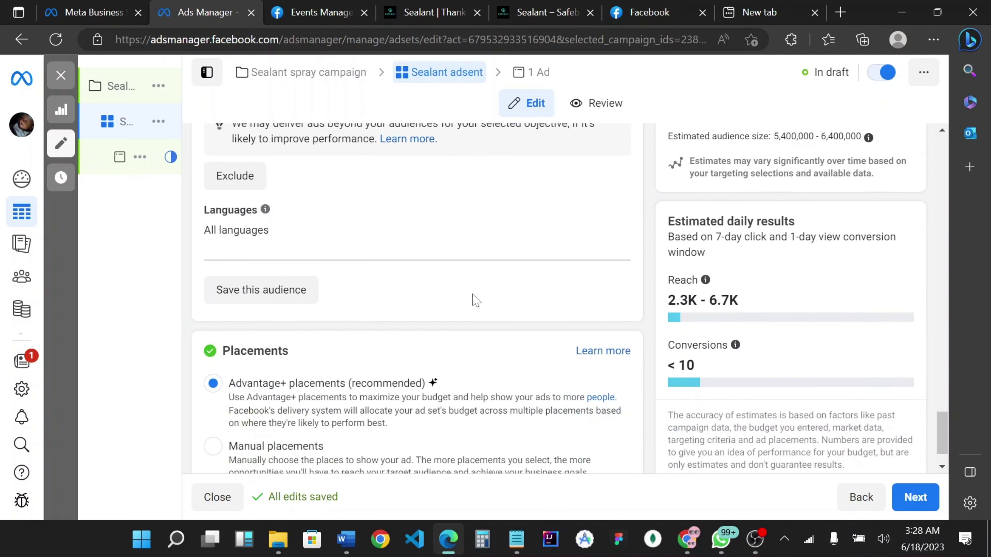
{"action": "scroll", "coordinate": [417, 280], "scroll_direction": "up", "scroll_amount": 1}
{"action": "scroll", "coordinate": [418, 281], "scroll_direction": "up", "scroll_amount": 1}
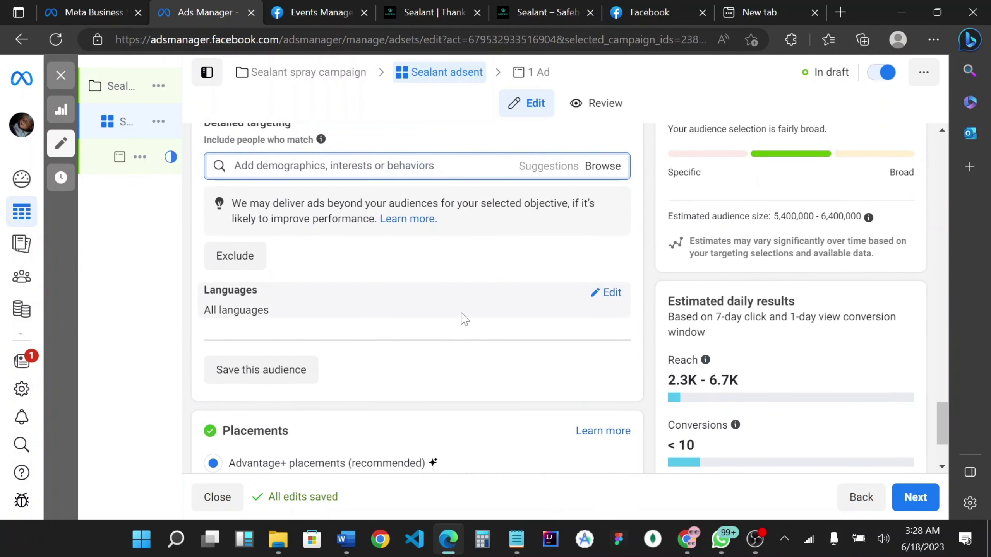
{"action": "scroll", "coordinate": [464, 318], "scroll_direction": "down", "scroll_amount": 3}
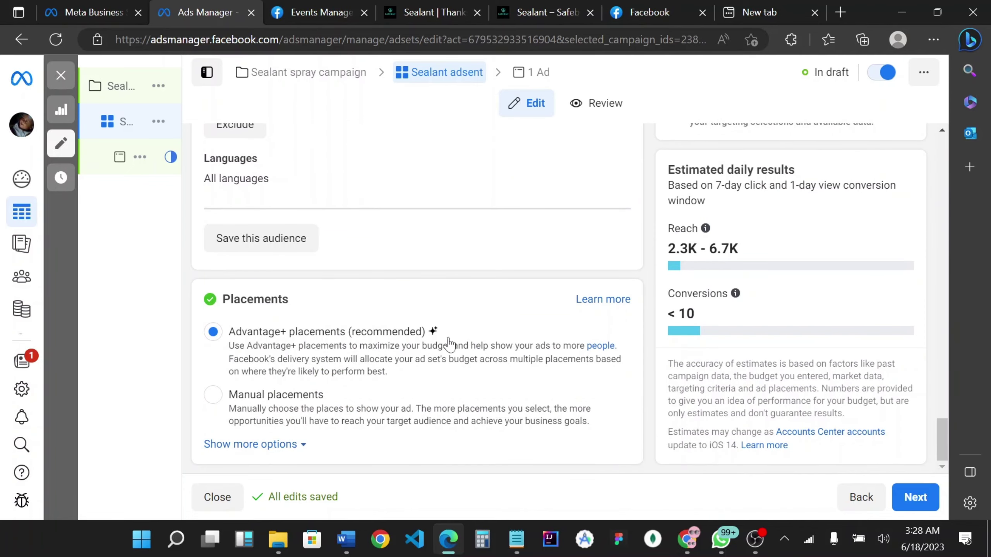
{"action": "left_click_drag", "start_coordinate": [404, 373], "coordinate": [236, 331]}
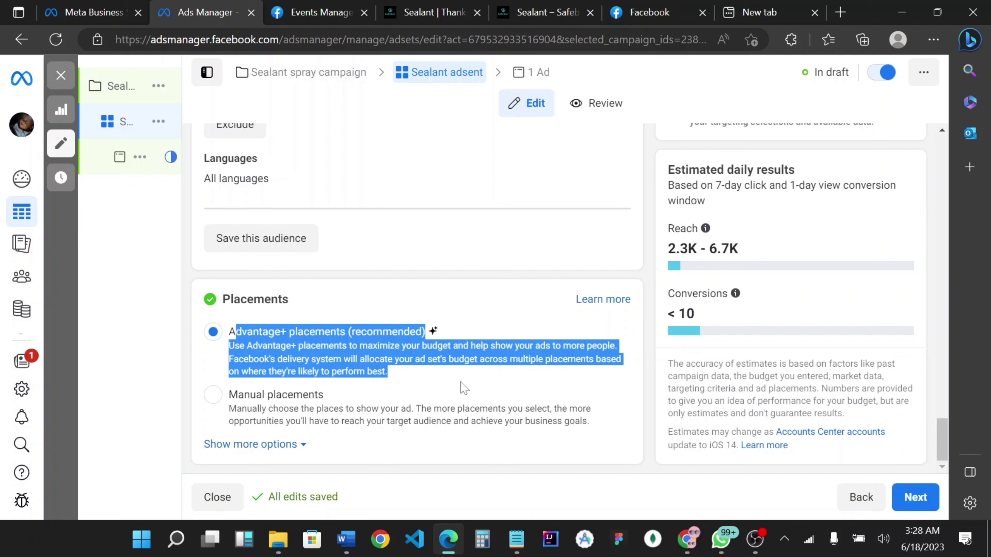
{"action": "left_click", "coordinate": [380, 346]}
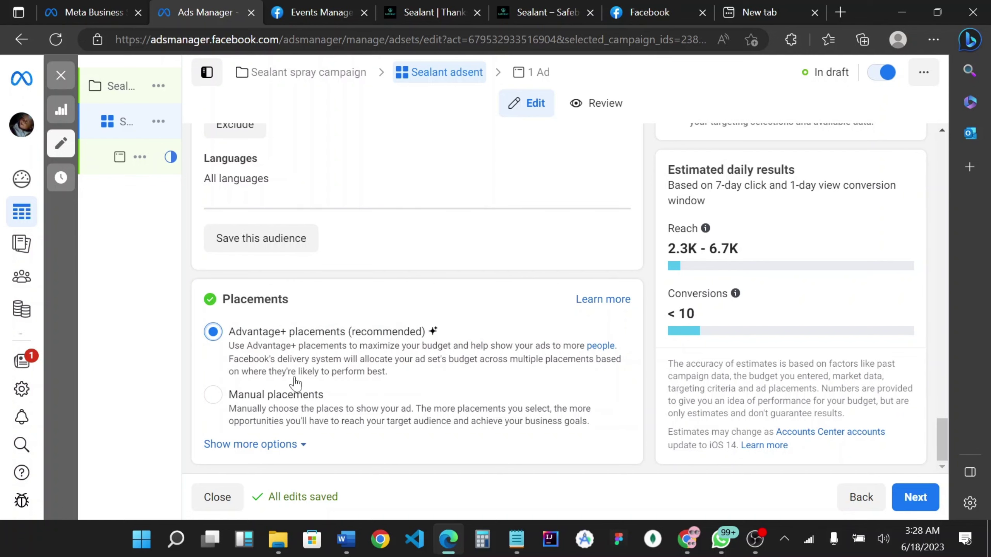
Step: Try manual placements to examine the platform and feed options, and switch back to Advantage+ placements
{"action": "key", "text": "Down"}
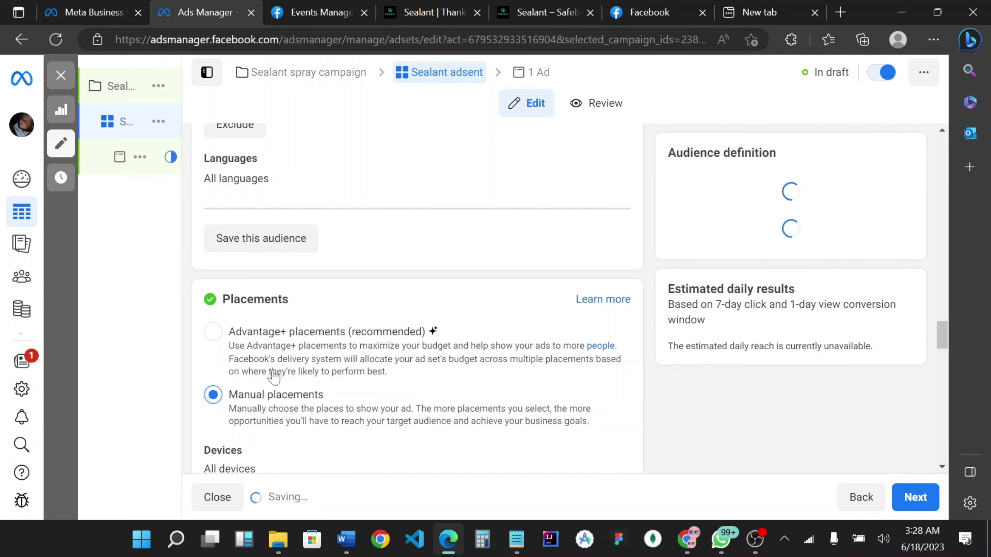
{"action": "scroll", "coordinate": [393, 350], "scroll_direction": "down", "scroll_amount": 6}
{"action": "scroll", "coordinate": [343, 293], "scroll_direction": "down", "scroll_amount": 1}
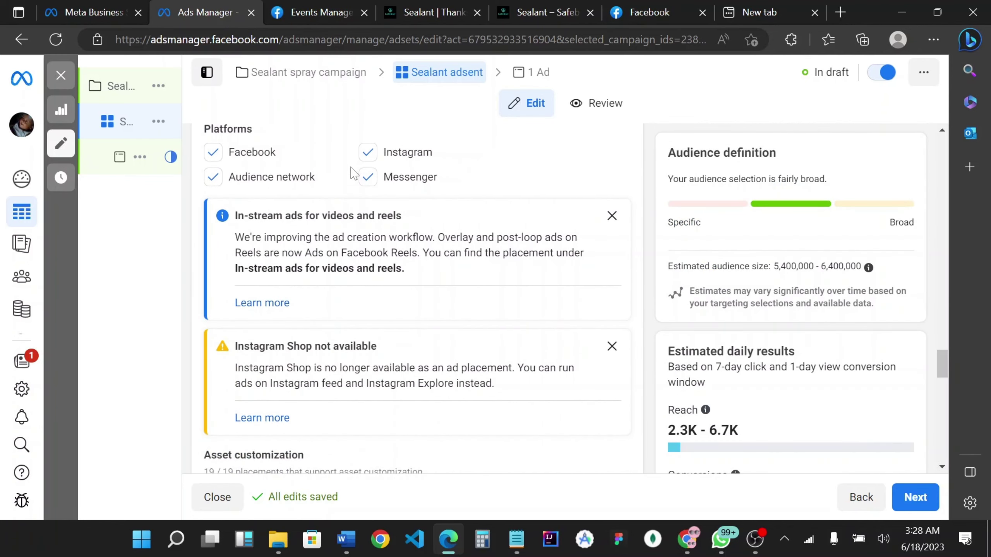
{"action": "scroll", "coordinate": [436, 339], "scroll_direction": "down", "scroll_amount": 4}
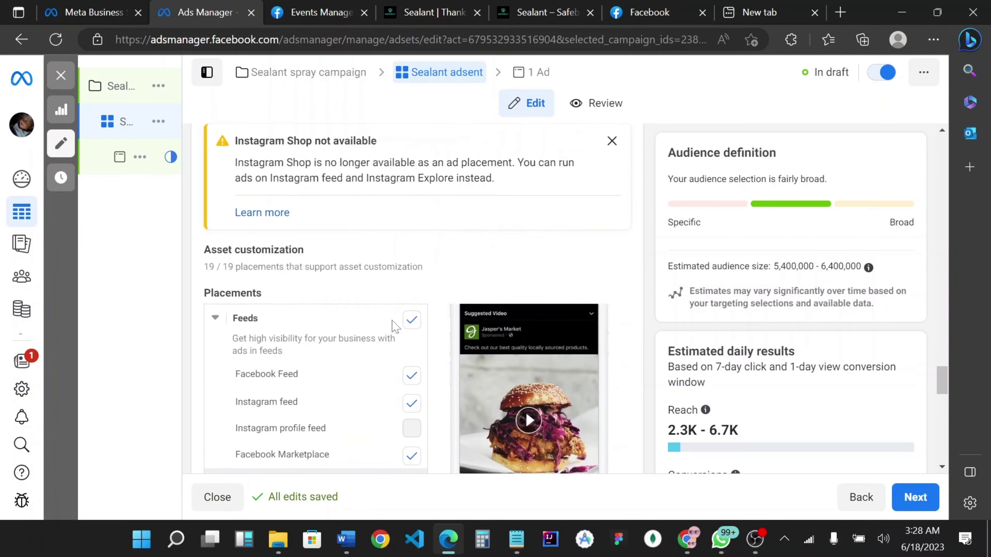
{"action": "scroll", "coordinate": [394, 325], "scroll_direction": "up", "scroll_amount": 7}
{"action": "scroll", "coordinate": [351, 290], "scroll_direction": "up", "scroll_amount": 4}
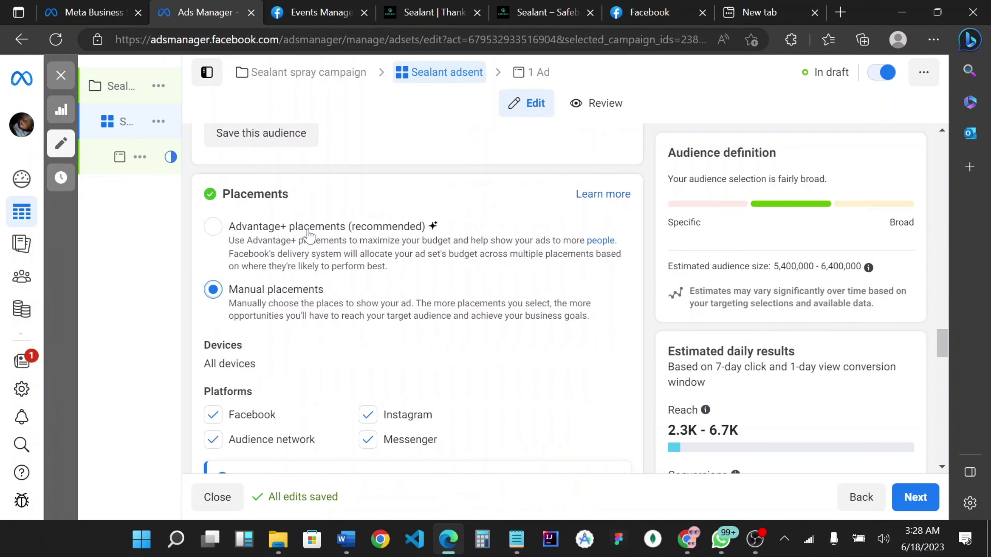
{"action": "left_click", "coordinate": [310, 234]}
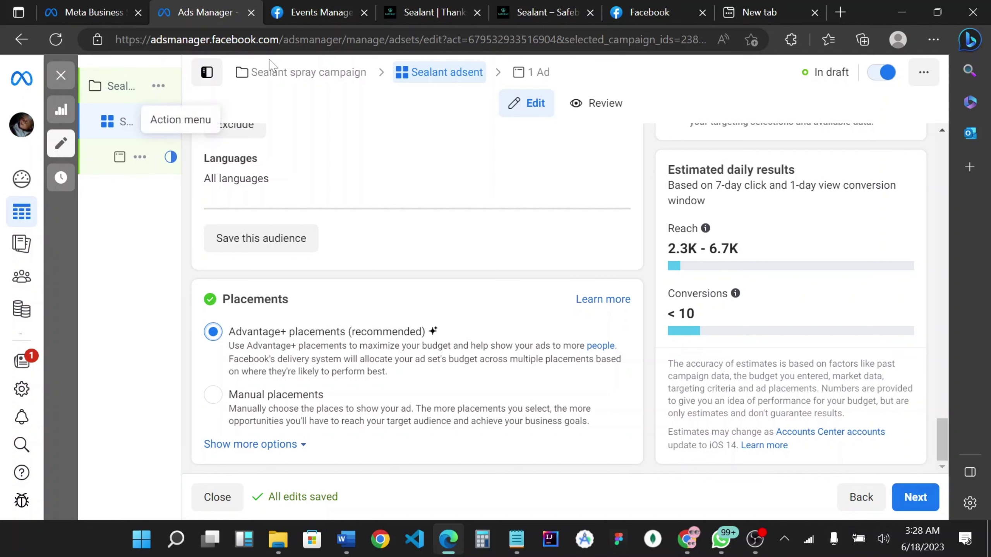
Step: Continue to the ad level, dismiss the video recommendation and keep Home Improvement as the ad's Facebook Page
{"action": "mouse_move", "coordinate": [106, 125]}
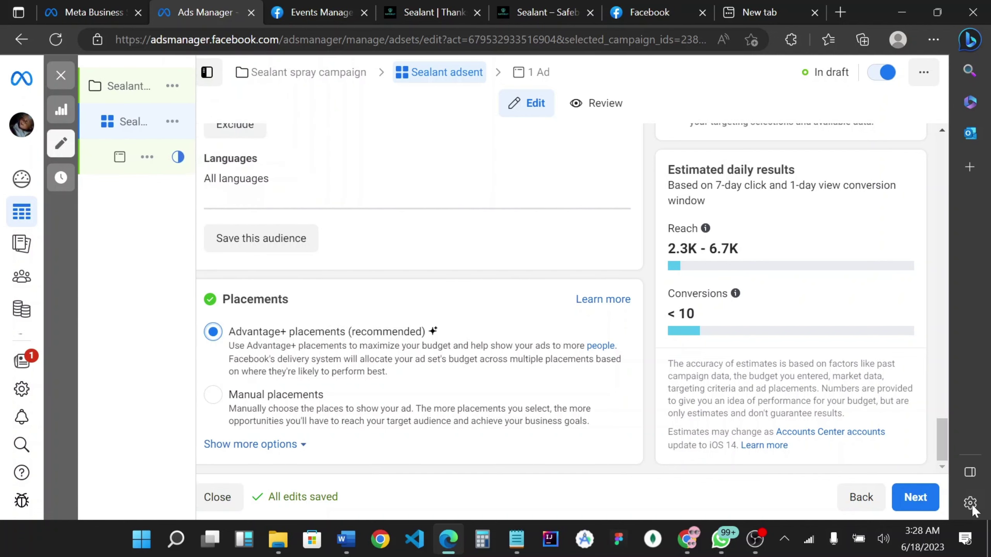
{"action": "left_click", "coordinate": [910, 507]}
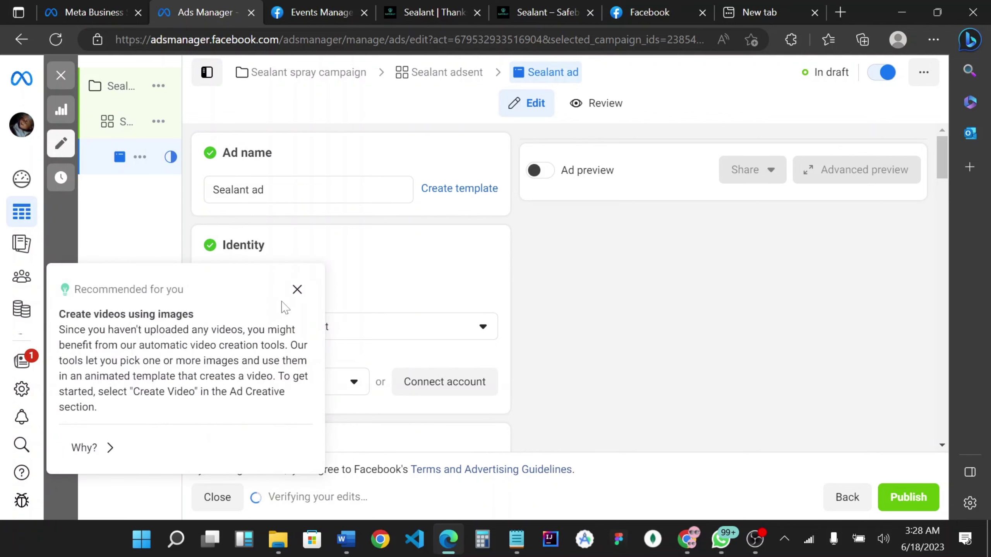
{"action": "left_click", "coordinate": [296, 290]}
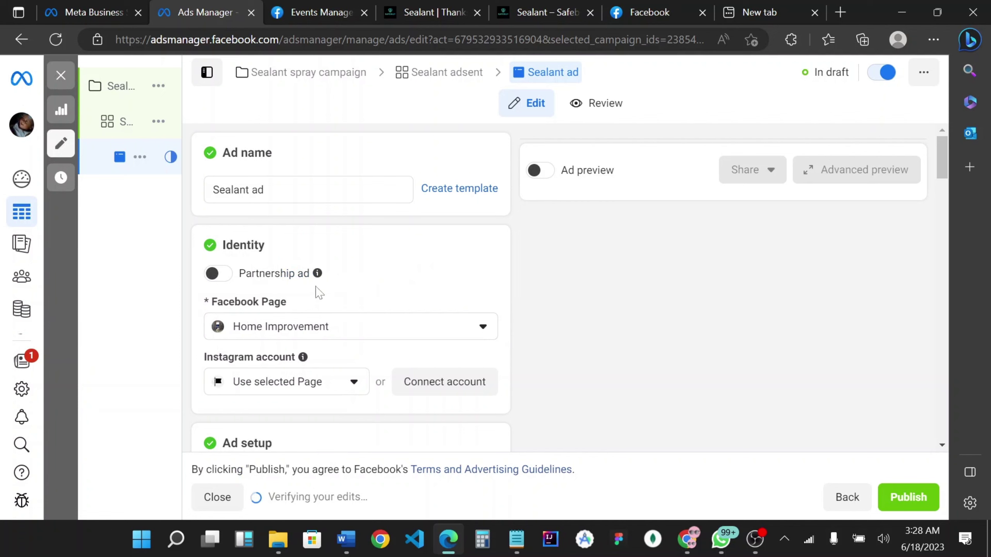
{"action": "left_click", "coordinate": [325, 334]}
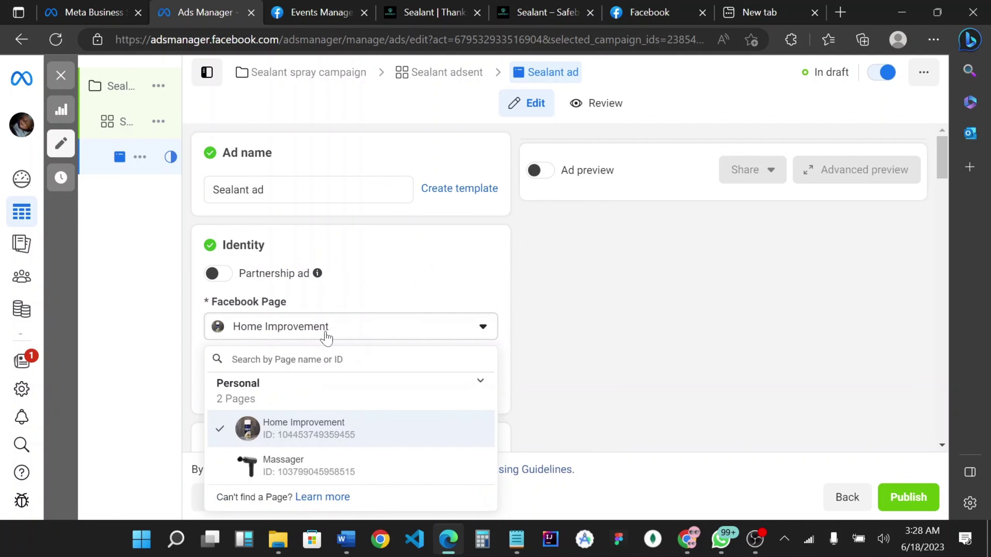
{"action": "scroll", "coordinate": [326, 338], "scroll_direction": "down", "scroll_amount": 2}
{"action": "left_click", "coordinate": [320, 330]}
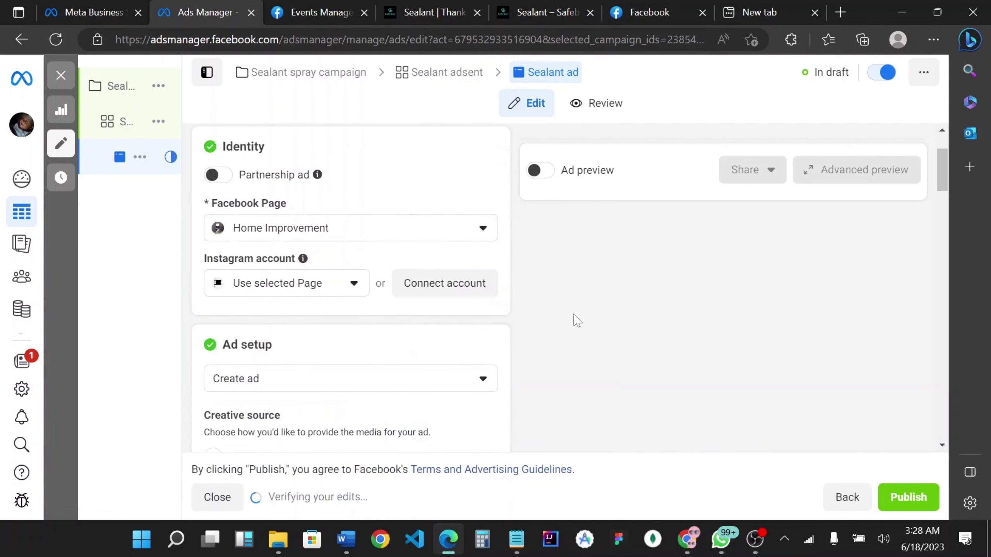
Step: Open the video selection for the ad creative's media
{"action": "scroll", "coordinate": [411, 304], "scroll_direction": "down", "scroll_amount": 2}
{"action": "scroll", "coordinate": [414, 303], "scroll_direction": "down", "scroll_amount": 6}
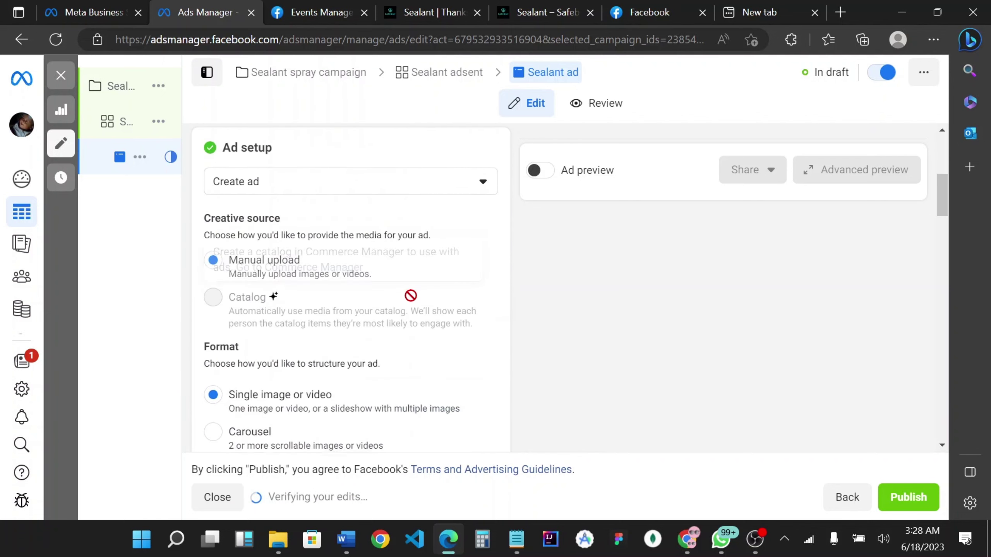
{"action": "scroll", "coordinate": [412, 303], "scroll_direction": "down", "scroll_amount": 5}
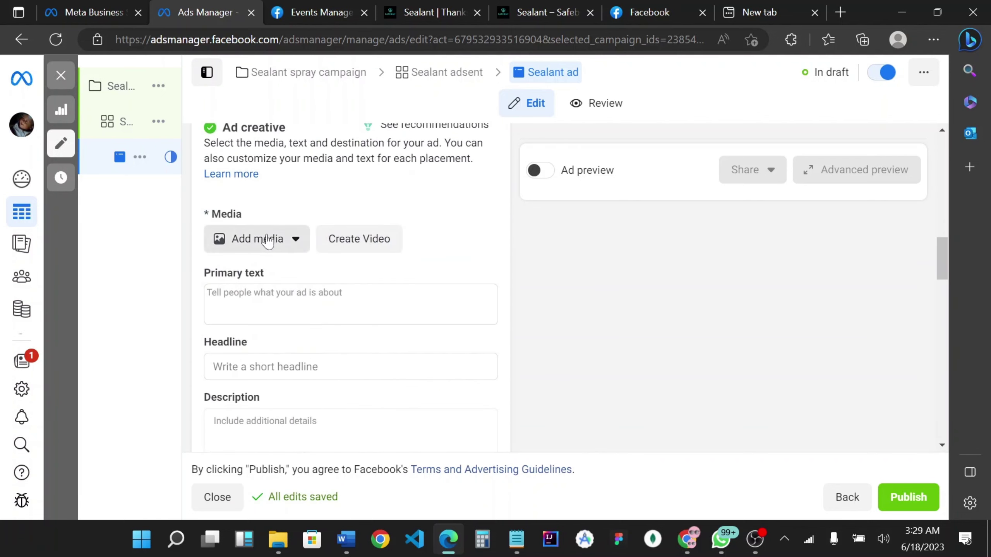
{"action": "left_click", "coordinate": [277, 243]}
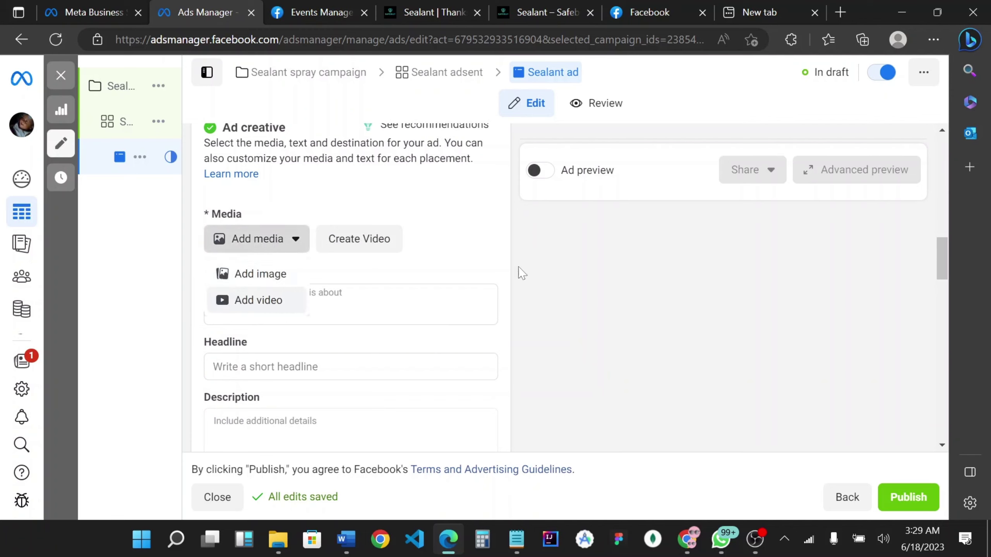
{"action": "left_click", "coordinate": [554, 258]}
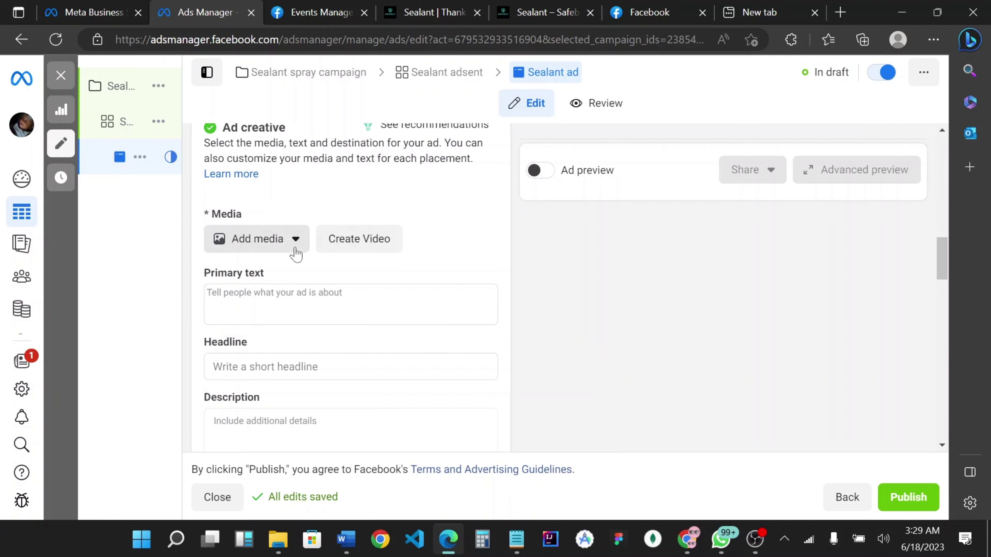
{"action": "left_click", "coordinate": [277, 244]}
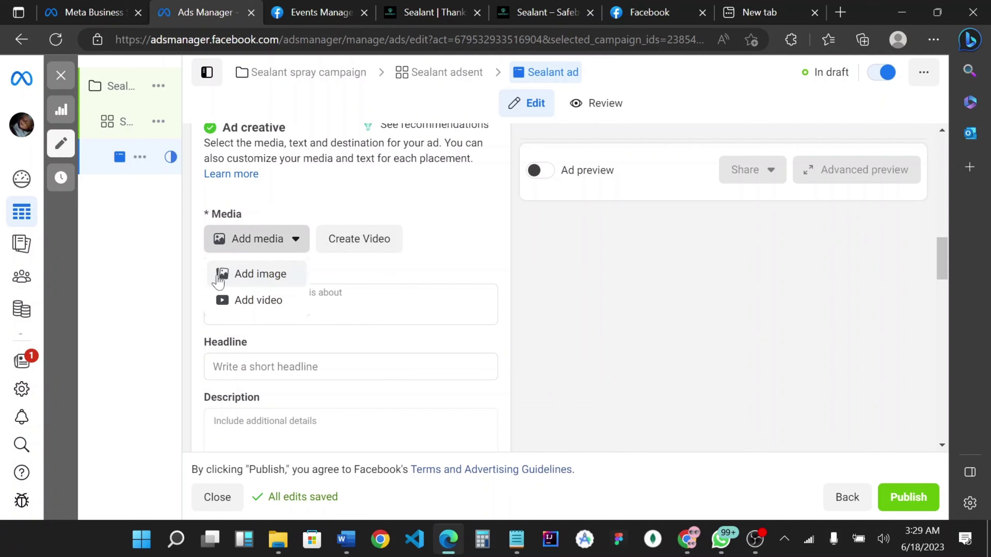
{"action": "left_click", "coordinate": [257, 299]}
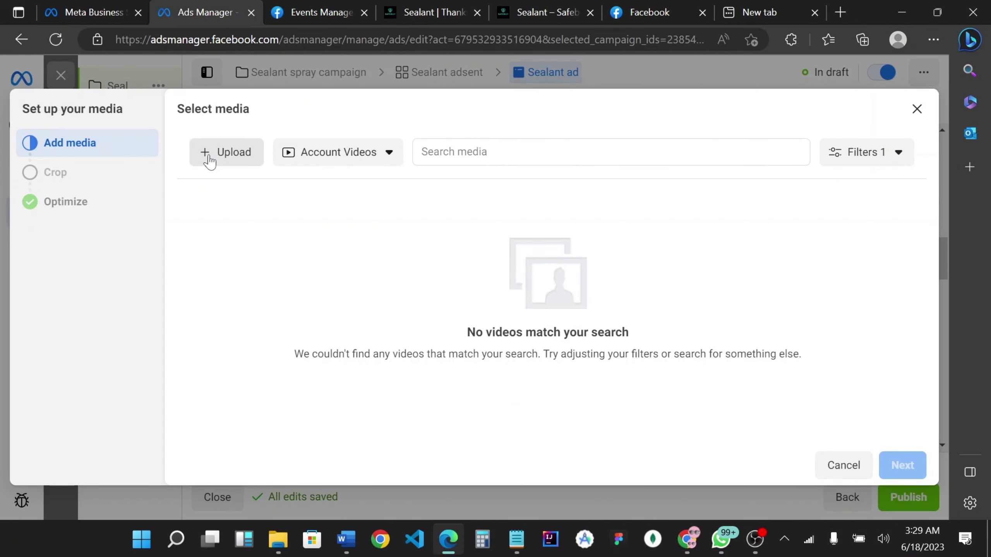
Step: Start a media upload and browse to the "Creatives to use" folder inside Sealant
{"action": "left_click", "coordinate": [233, 161]}
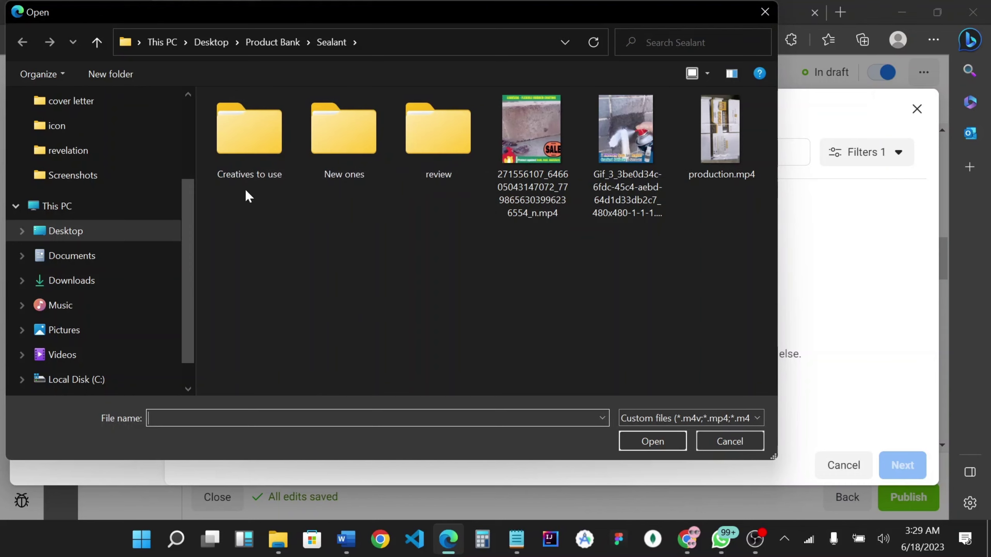
{"action": "double_click", "coordinate": [247, 134]}
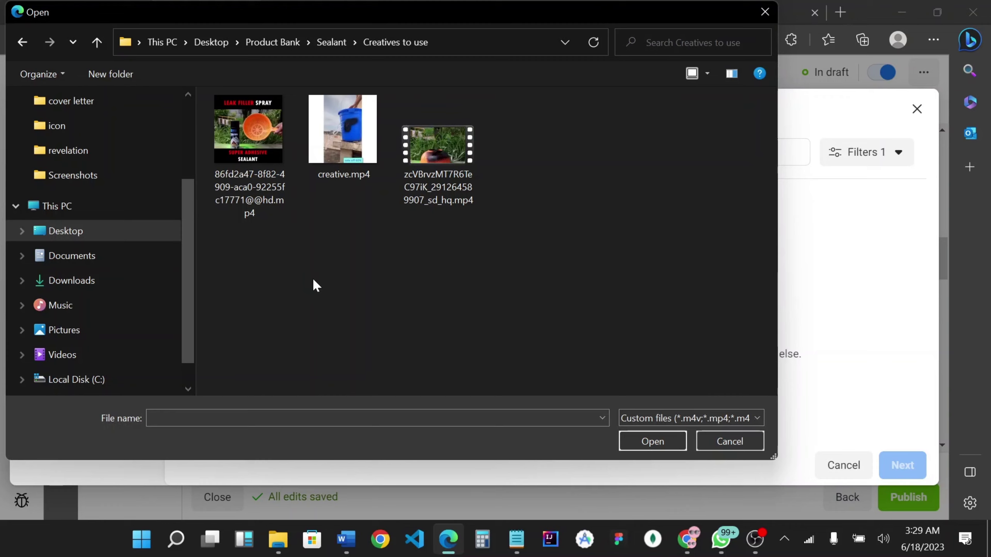
{"action": "right_click", "coordinate": [342, 127]}
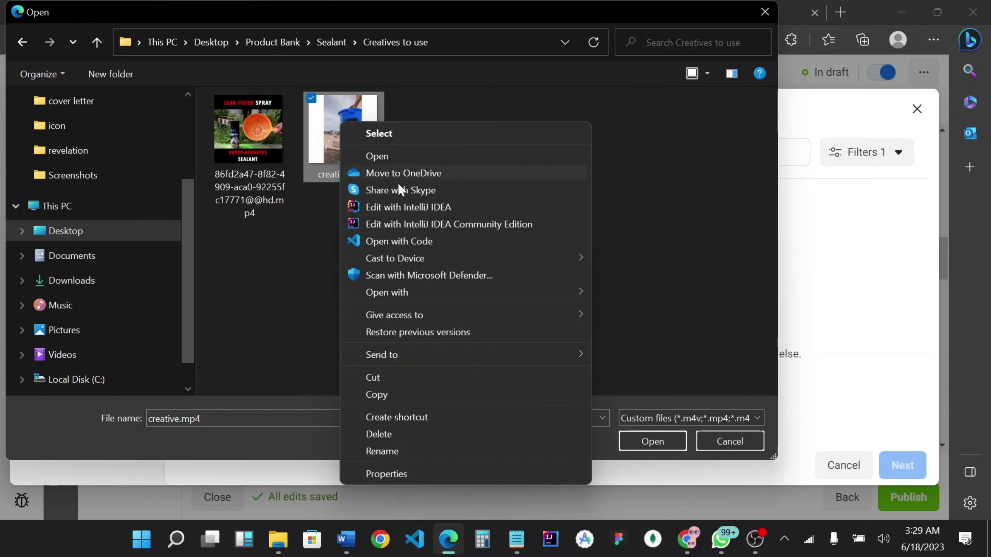
{"action": "left_click", "coordinate": [304, 288]}
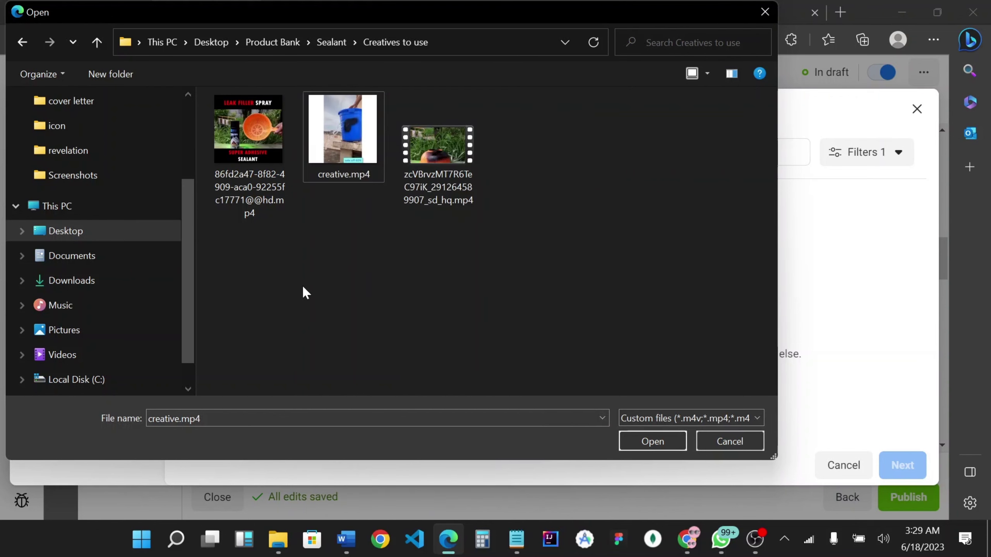
{"action": "right_click", "coordinate": [257, 140]}
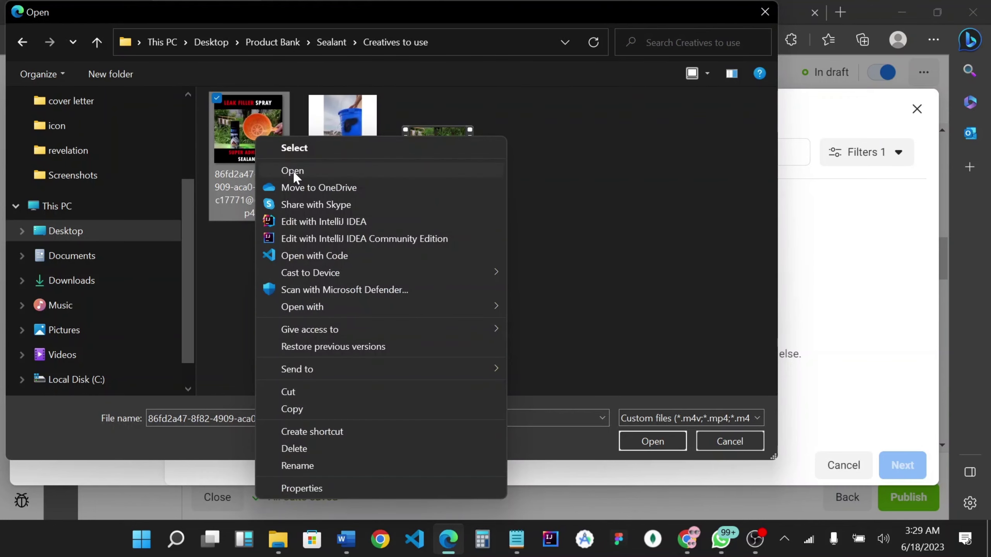
{"action": "left_click", "coordinate": [292, 171]}
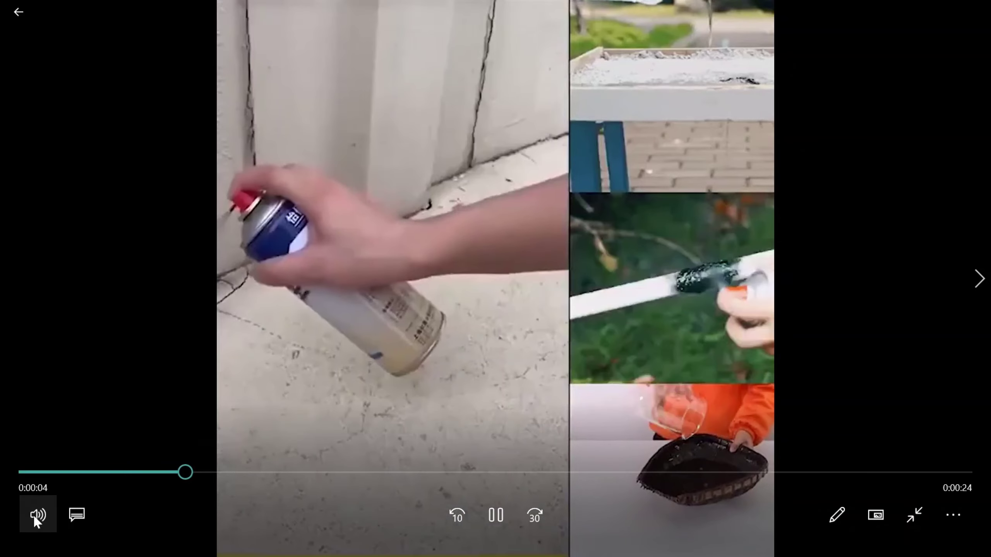
{"action": "left_click", "coordinate": [36, 515]}
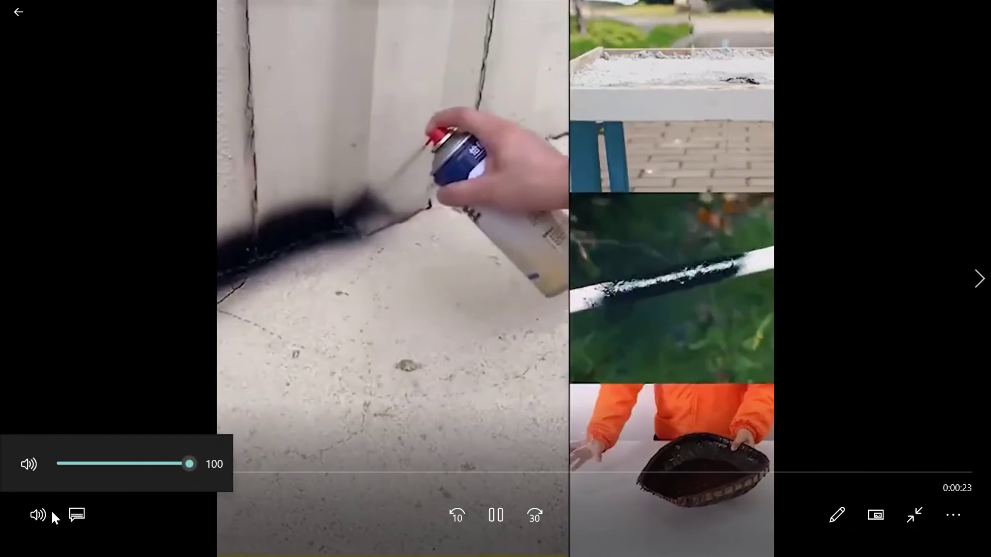
{"action": "left_click", "coordinate": [31, 466]}
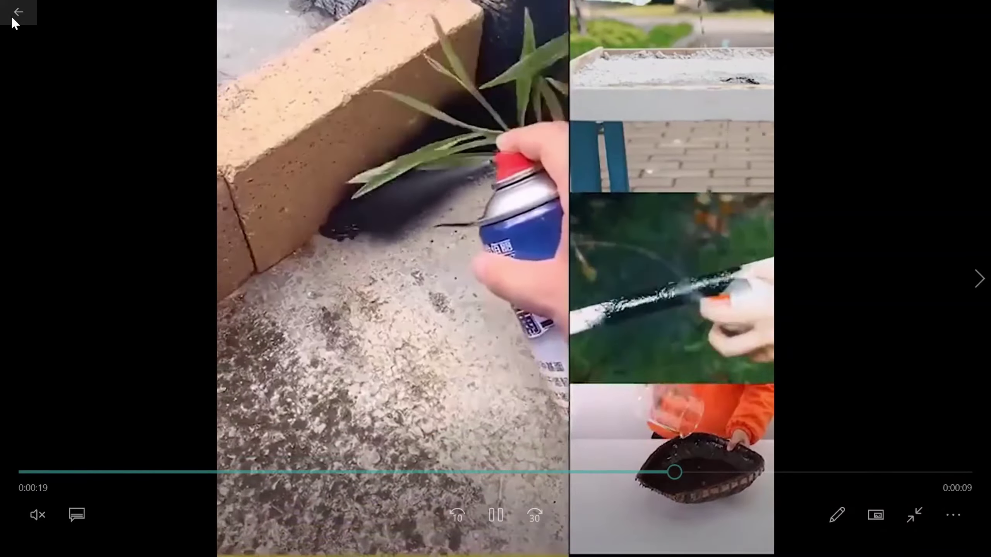
{"action": "left_click", "coordinate": [14, 18]}
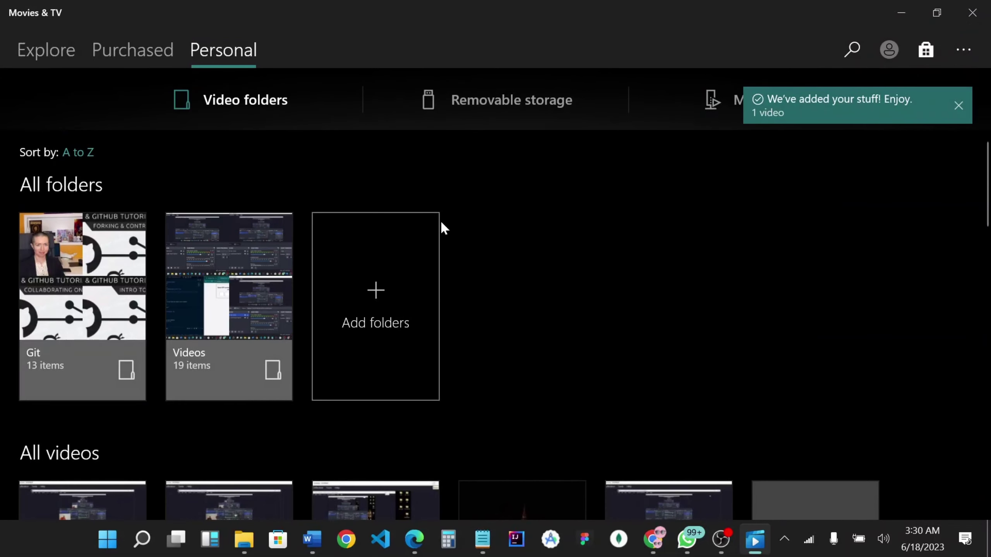
{"action": "left_click", "coordinate": [973, 13]}
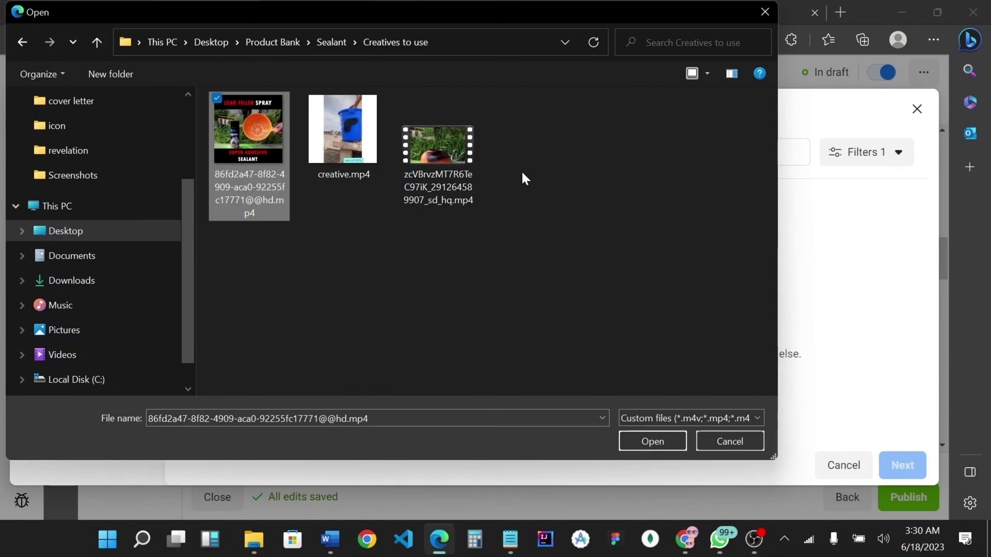
Step: Preview creative.mp4 in the media player, skipping ahead through the footage, and close the player
{"action": "left_click", "coordinate": [350, 154]}
{"action": "right_click", "coordinate": [350, 159]}
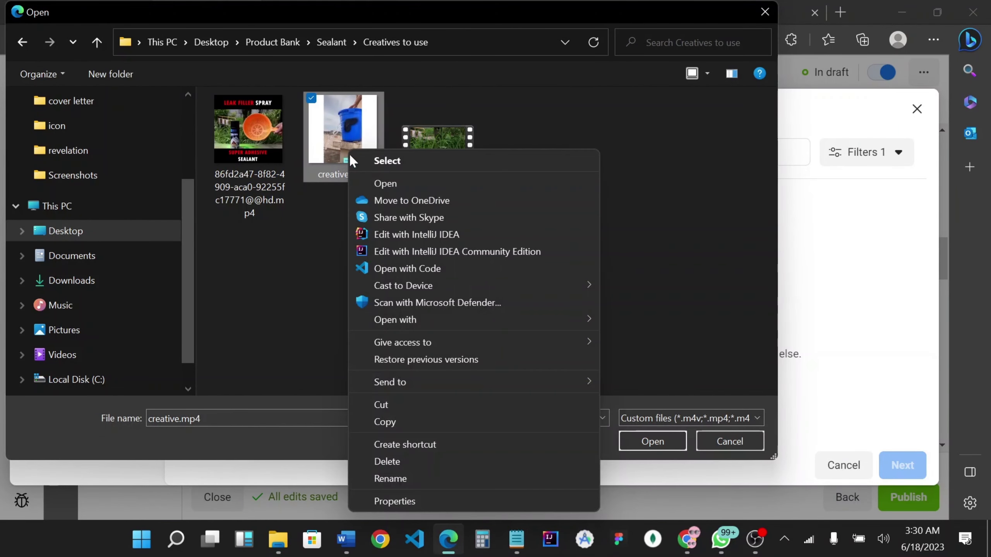
{"action": "left_click", "coordinate": [382, 185]}
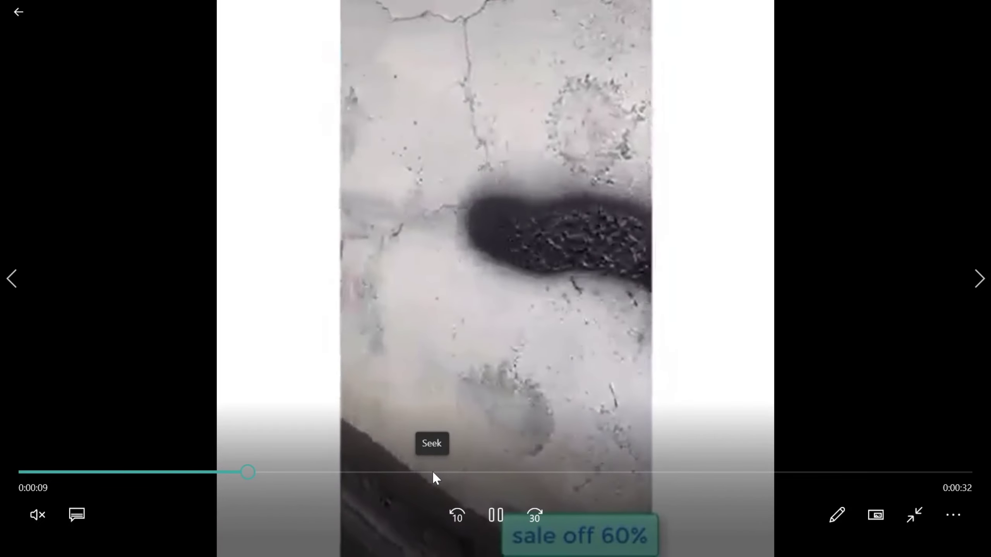
{"action": "left_click", "coordinate": [433, 473]}
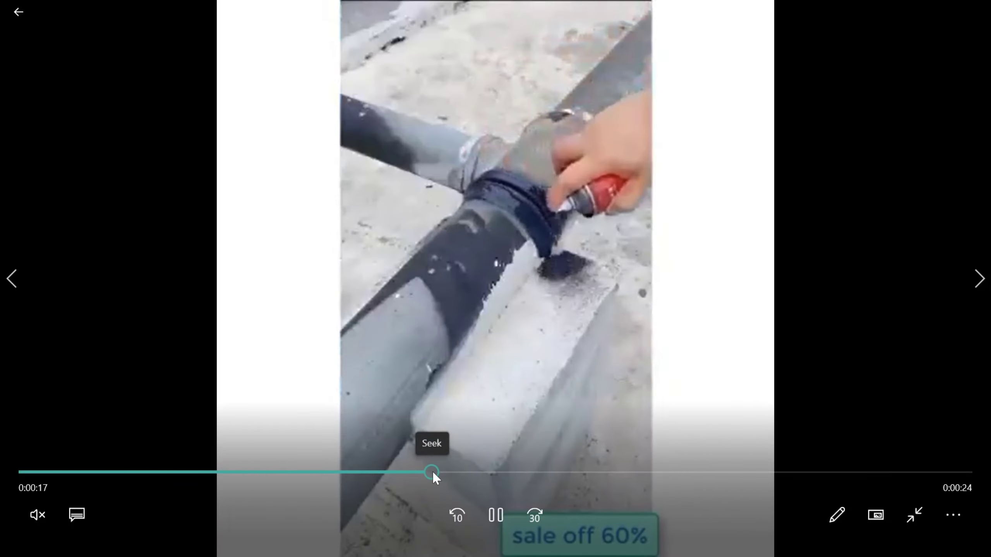
{"action": "left_click", "coordinate": [732, 472]}
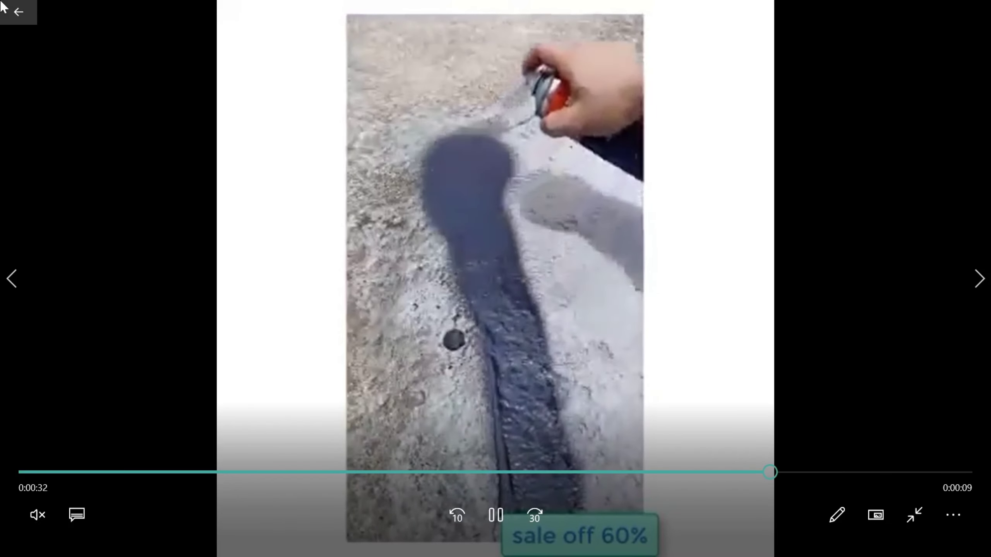
{"action": "left_click", "coordinate": [18, 11]}
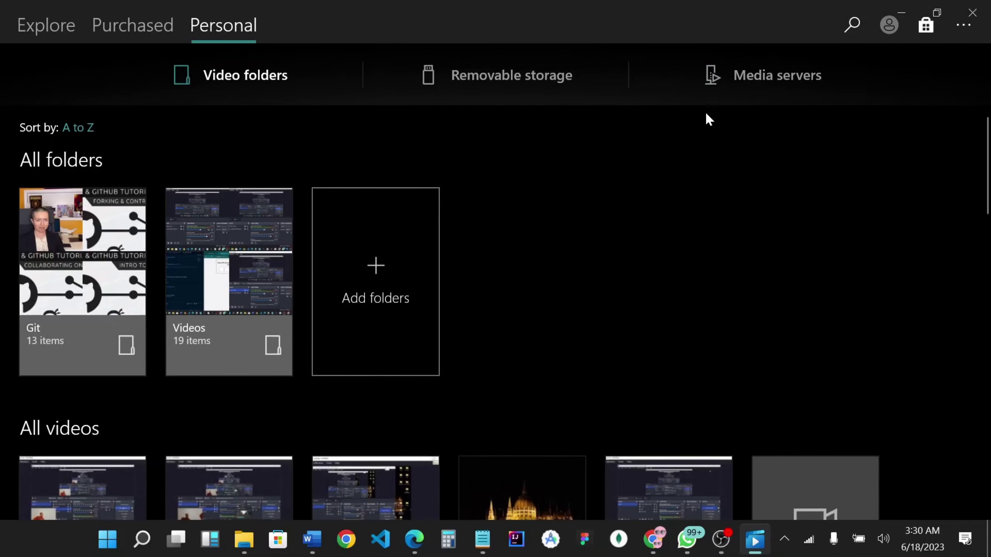
{"action": "left_click", "coordinate": [972, 12]}
{"action": "left_click", "coordinate": [439, 157]}
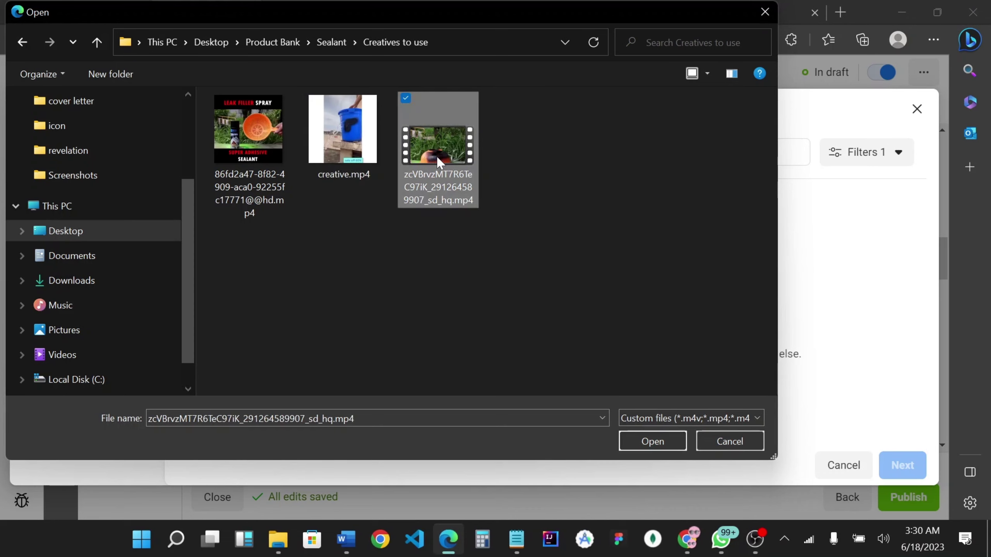
{"action": "right_click", "coordinate": [437, 156]}
{"action": "left_click", "coordinate": [493, 189]}
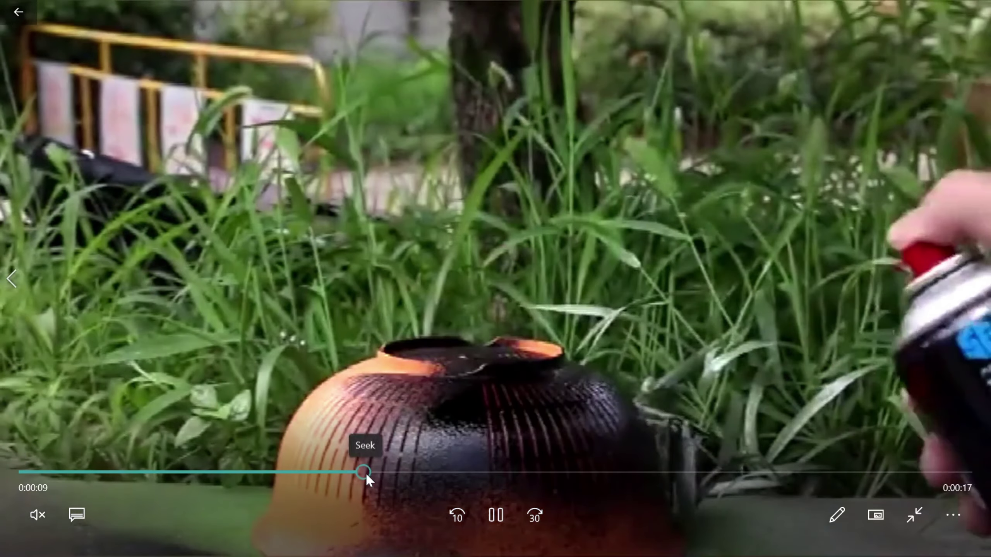
{"action": "left_click", "coordinate": [366, 472]}
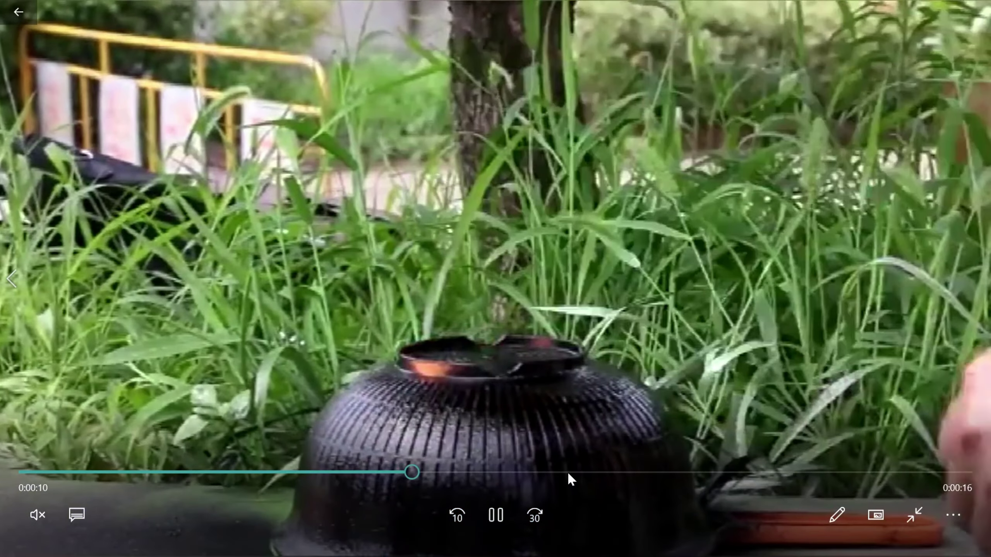
{"action": "left_click", "coordinate": [569, 472]}
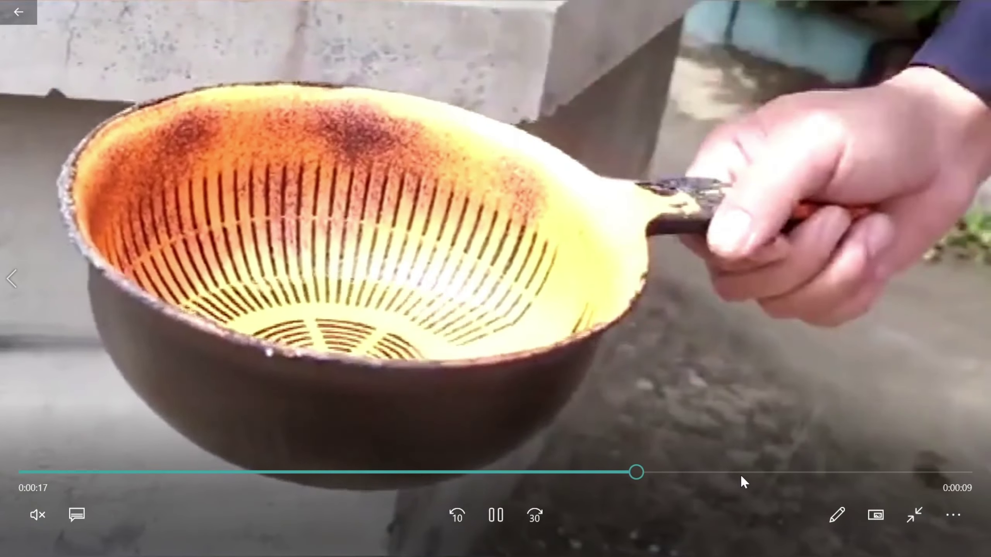
{"action": "left_click", "coordinate": [749, 472]}
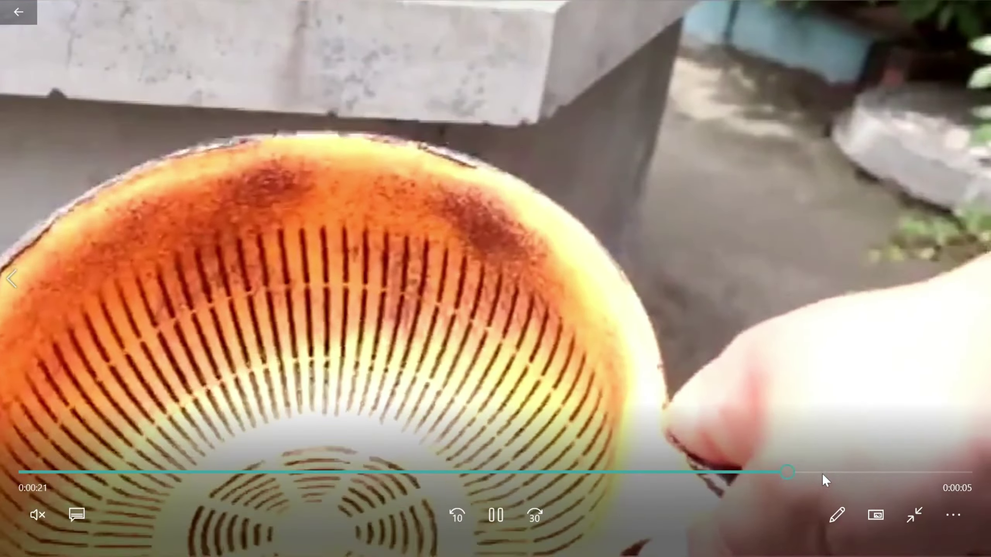
{"action": "left_click", "coordinate": [823, 473]}
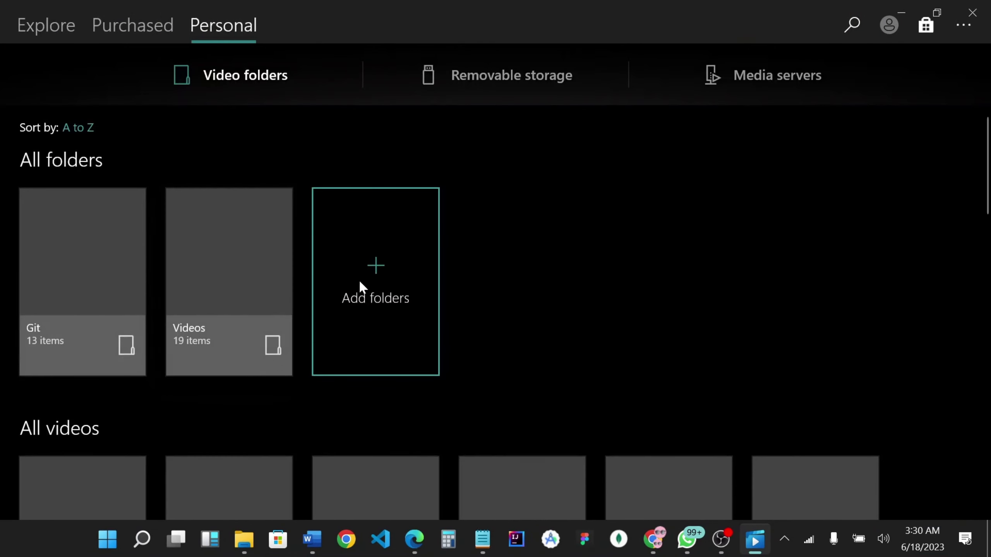
{"action": "left_click", "coordinate": [977, 12]}
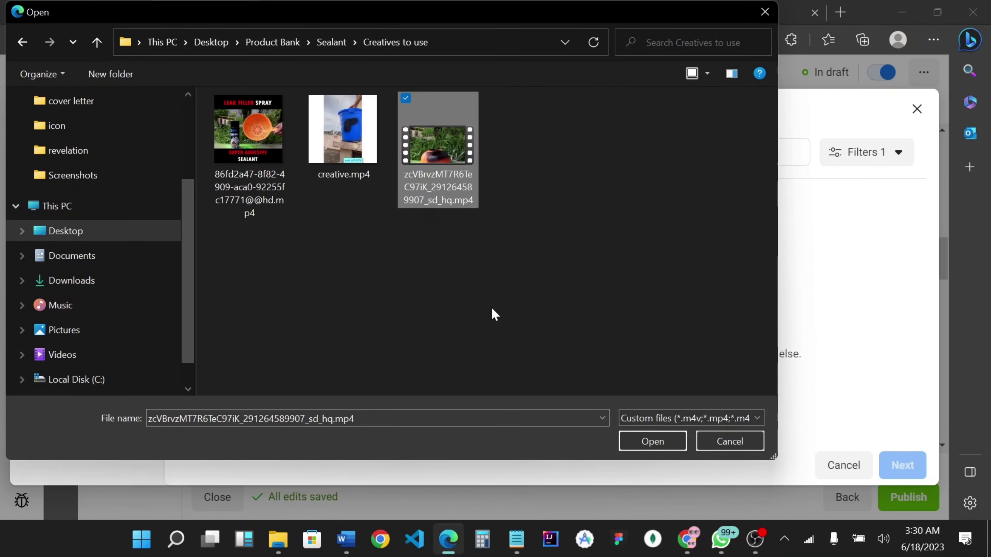
{"action": "left_click", "coordinate": [266, 135]}
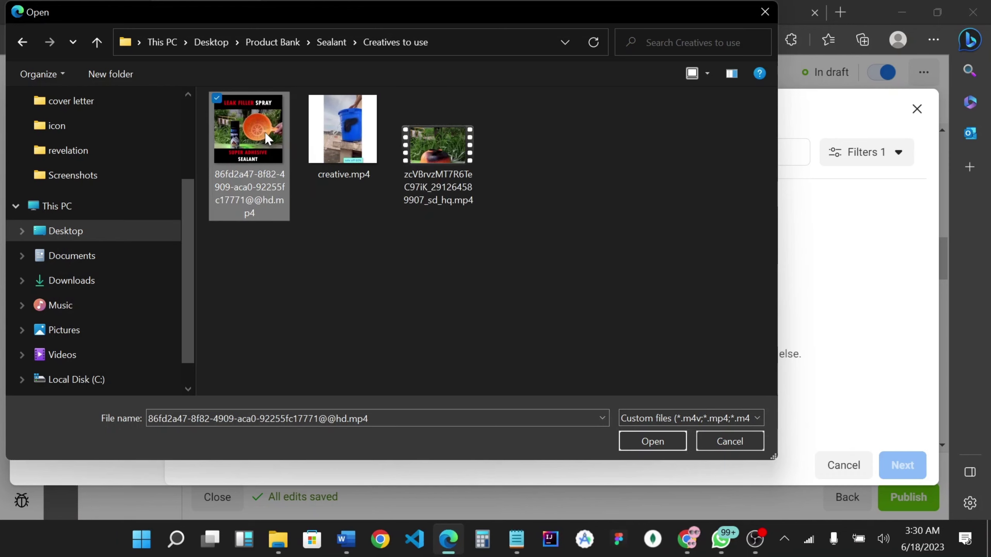
{"action": "right_click", "coordinate": [266, 138]}
{"action": "left_click", "coordinate": [305, 168]}
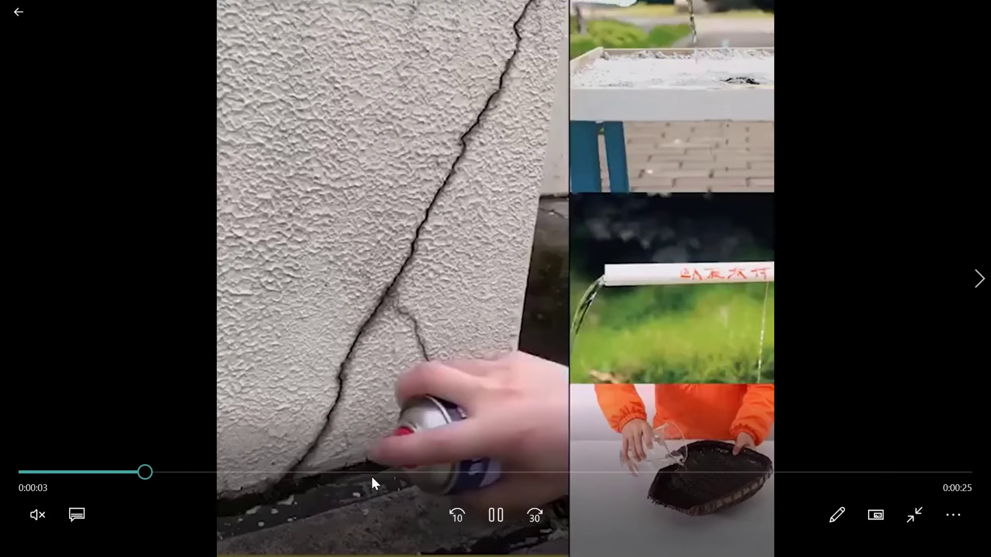
{"action": "left_click", "coordinate": [374, 477]}
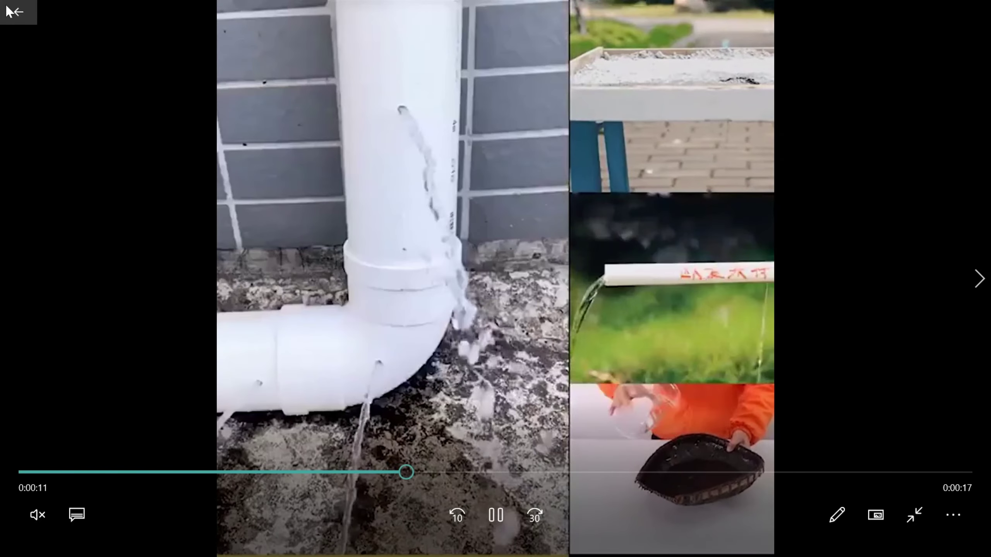
{"action": "key", "text": "Escape"}
{"action": "left_click", "coordinate": [24, 12]}
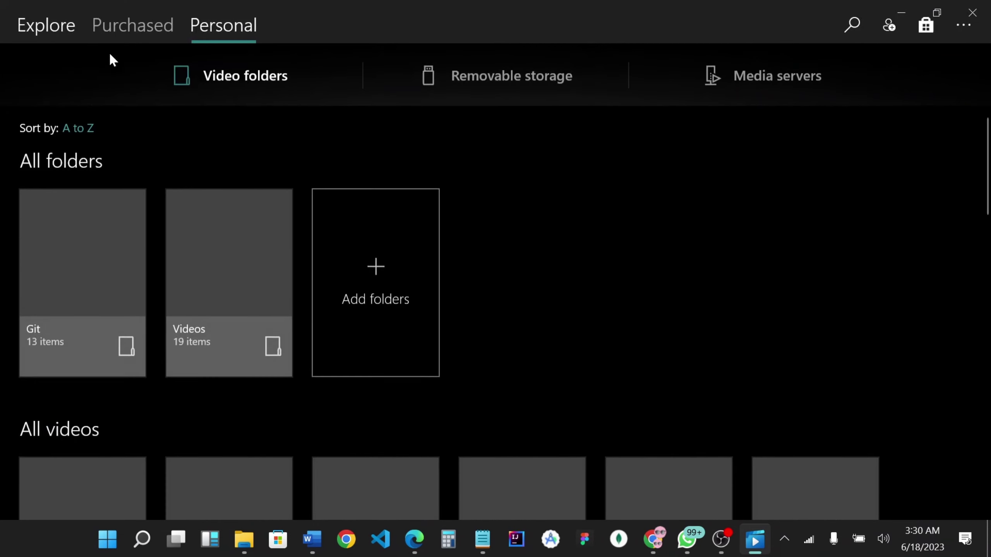
{"action": "left_click", "coordinate": [967, 13]}
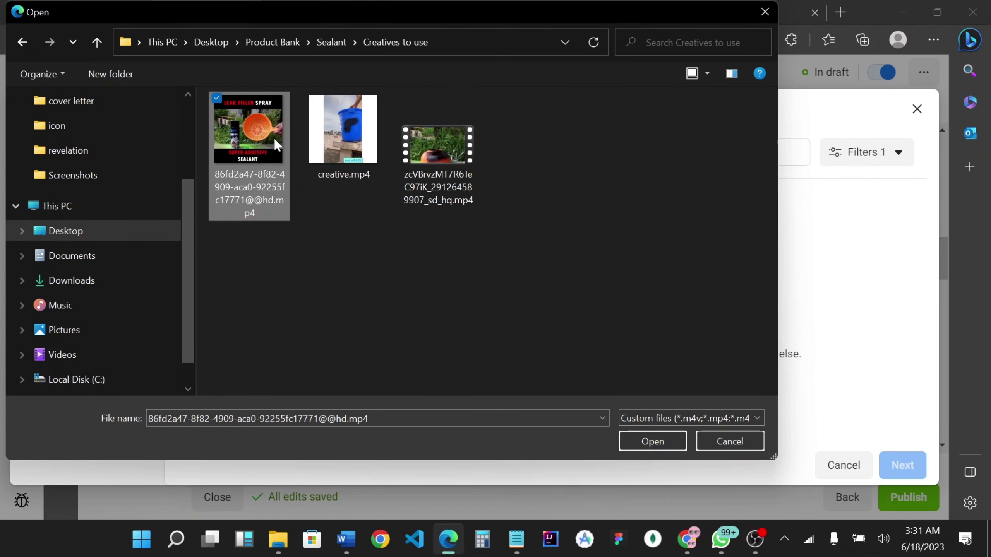
{"action": "double_click", "coordinate": [274, 137]}
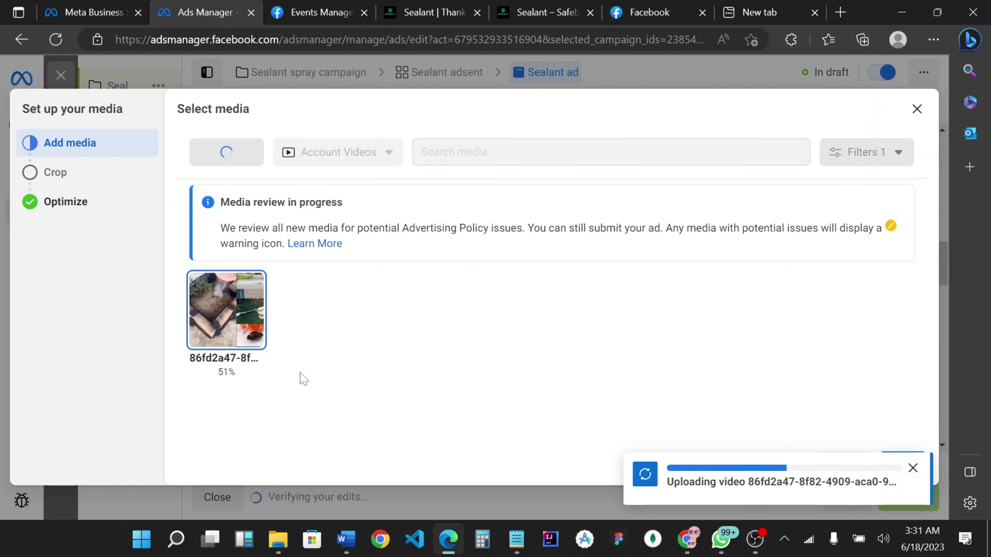
{"action": "left_click_drag", "start_coordinate": [243, 383], "coordinate": [232, 377]}
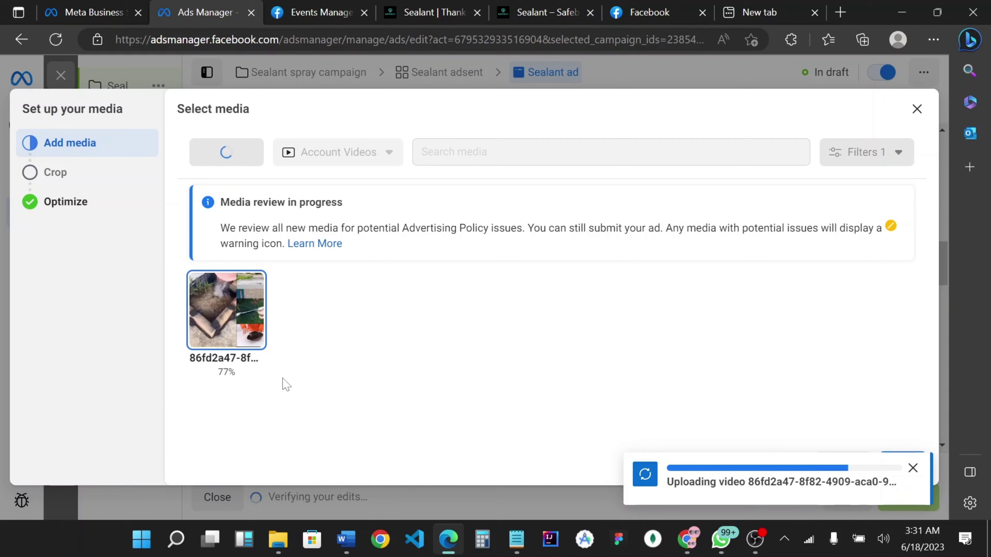
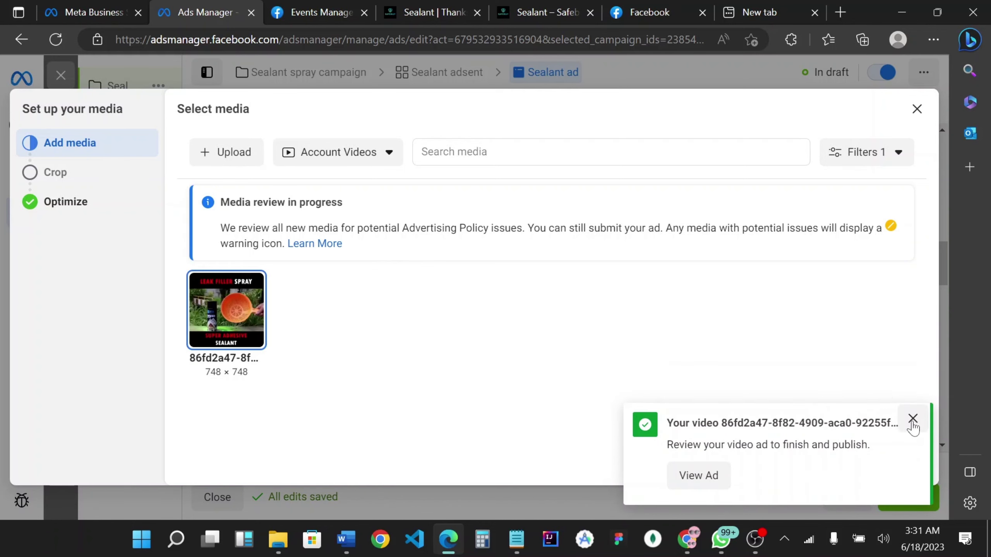
{"action": "left_click", "coordinate": [912, 419]}
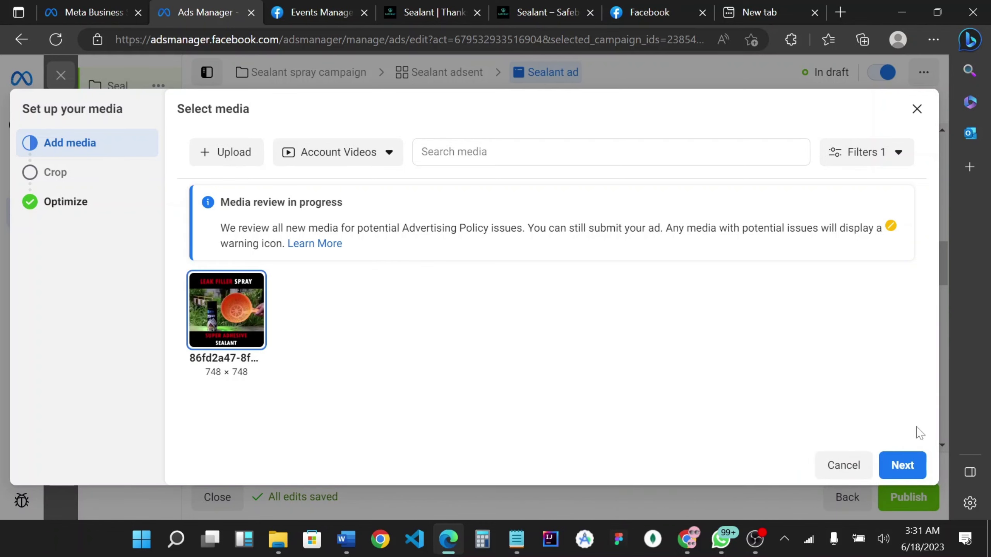
{"action": "left_click", "coordinate": [906, 465]}
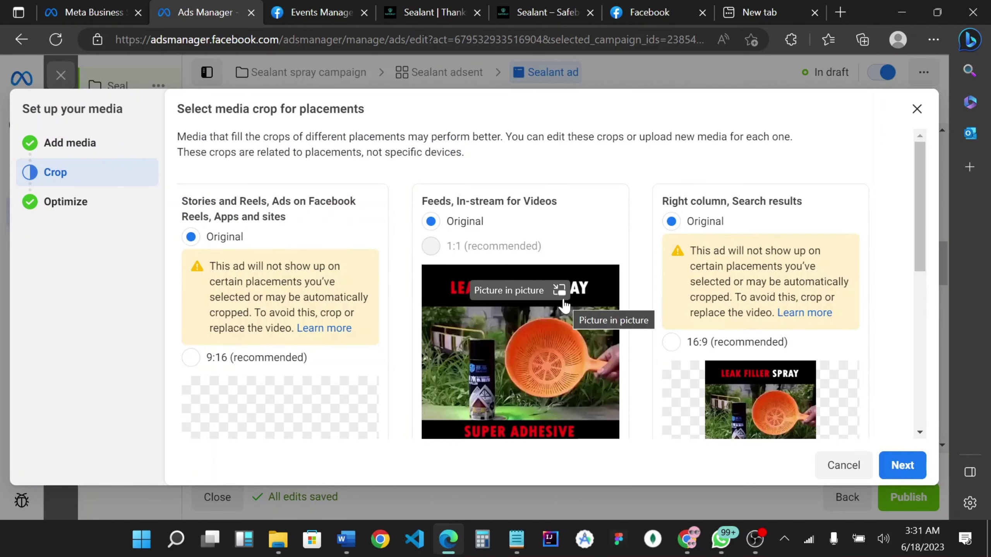
Step: Try the recommended 9:16 crop for the Stories and Reels placements and return it to Original
{"action": "scroll", "coordinate": [452, 295], "scroll_direction": "down", "scroll_amount": 2}
{"action": "scroll", "coordinate": [409, 306], "scroll_direction": "down", "scroll_amount": 1}
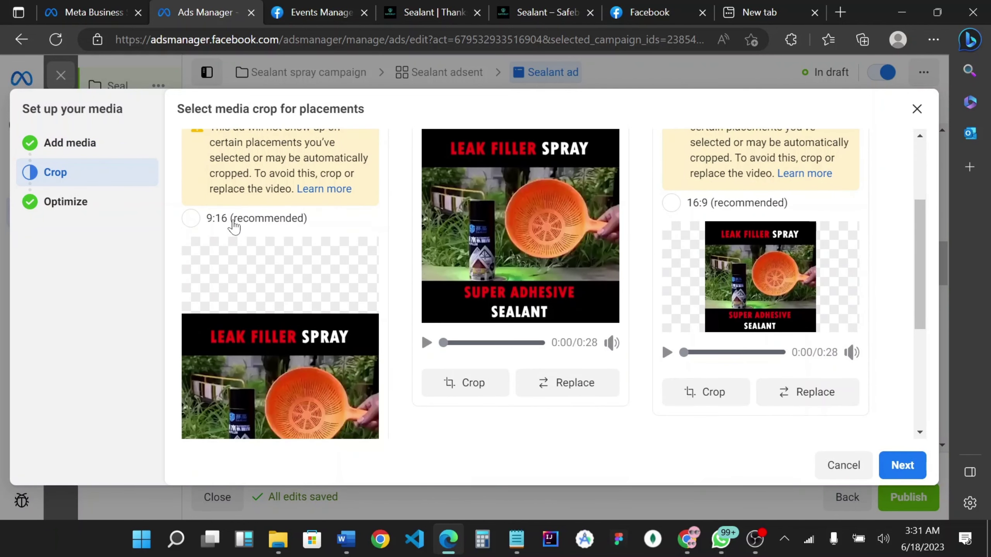
{"action": "left_click", "coordinate": [234, 223]}
{"action": "scroll", "coordinate": [351, 250], "scroll_direction": "down", "scroll_amount": 1}
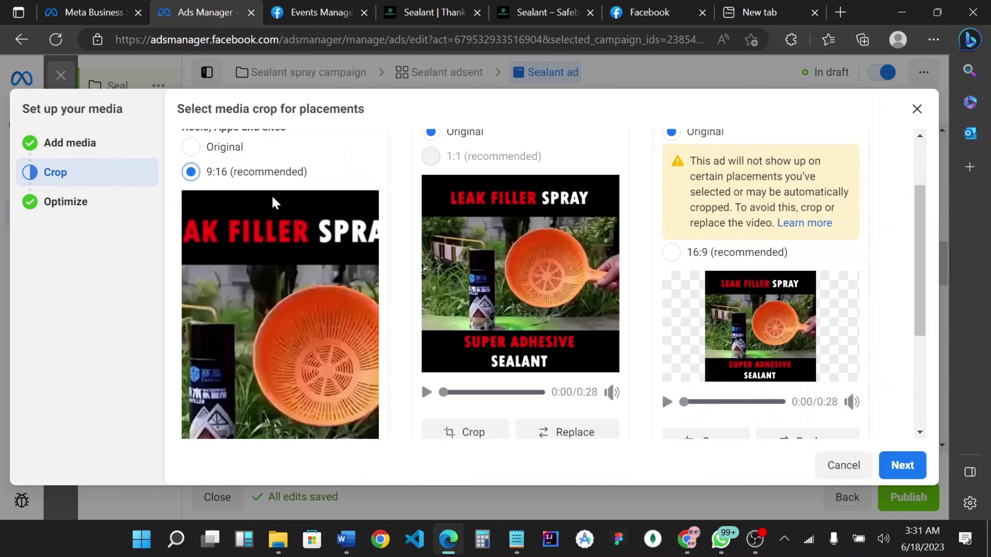
{"action": "scroll", "coordinate": [272, 204], "scroll_direction": "up", "scroll_amount": 2}
{"action": "left_click", "coordinate": [253, 247]}
{"action": "scroll", "coordinate": [663, 293], "scroll_direction": "down", "scroll_amount": 1}
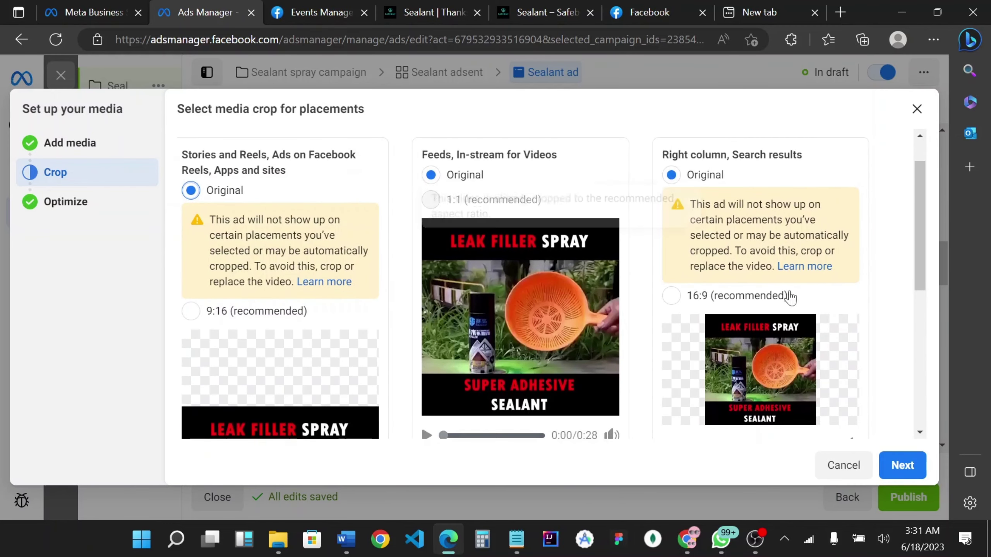
Step: Continue with the original crops, turn on Standard enhancements for the ad and finish the media setup
{"action": "scroll", "coordinate": [789, 274], "scroll_direction": "down", "scroll_amount": 3}
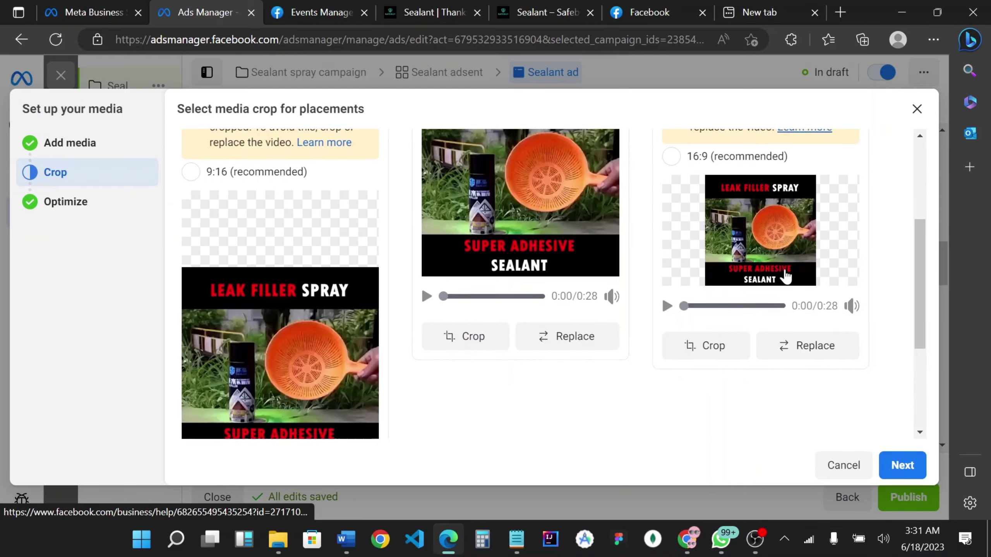
{"action": "left_click", "coordinate": [902, 466]}
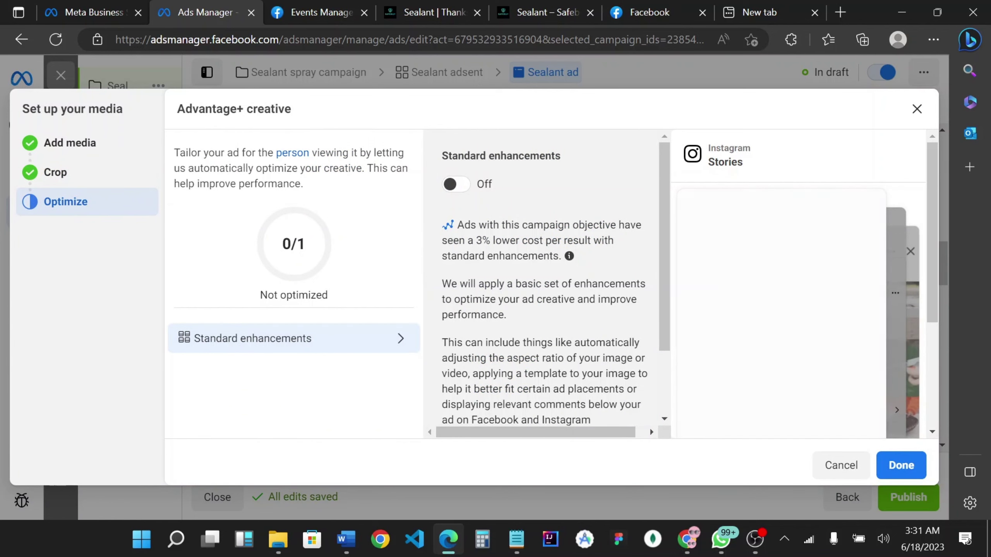
{"action": "left_click", "coordinate": [453, 184]}
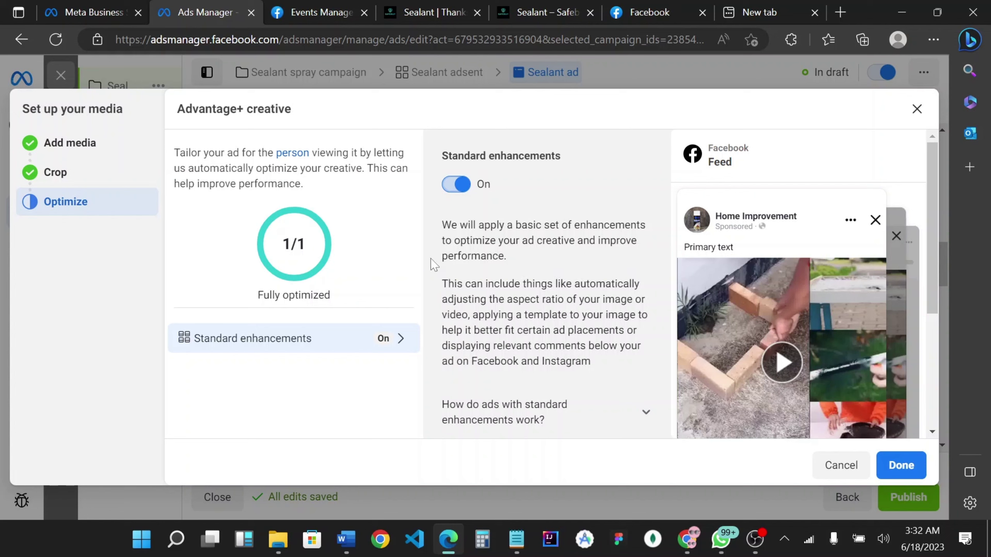
{"action": "scroll", "coordinate": [720, 313], "scroll_direction": "down", "scroll_amount": 3}
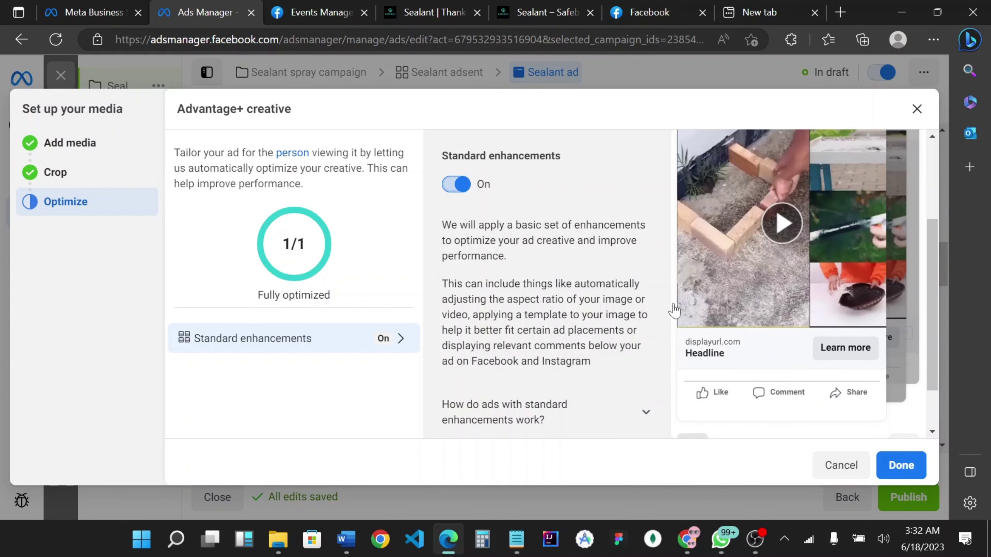
{"action": "scroll", "coordinate": [704, 345], "scroll_direction": "down", "scroll_amount": 2}
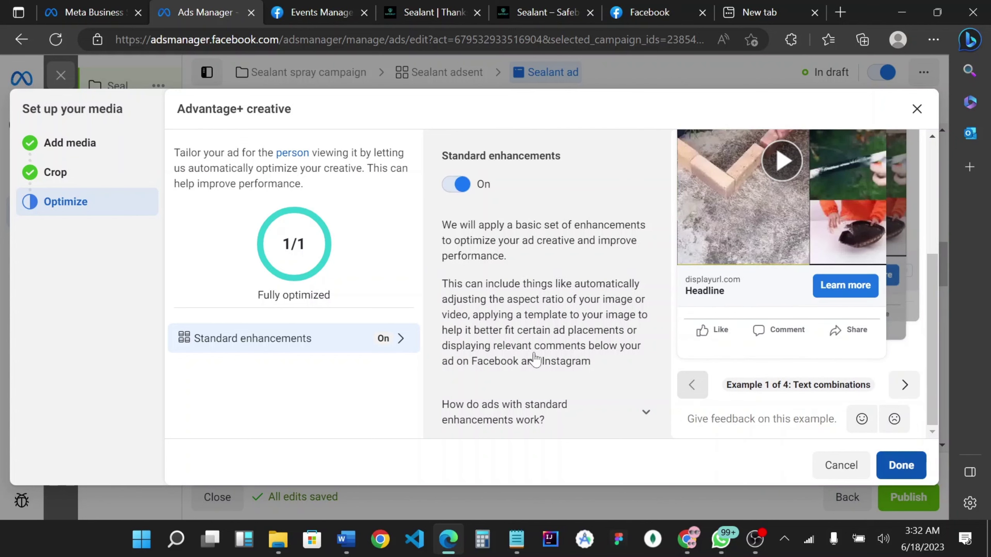
{"action": "left_click", "coordinate": [889, 461]}
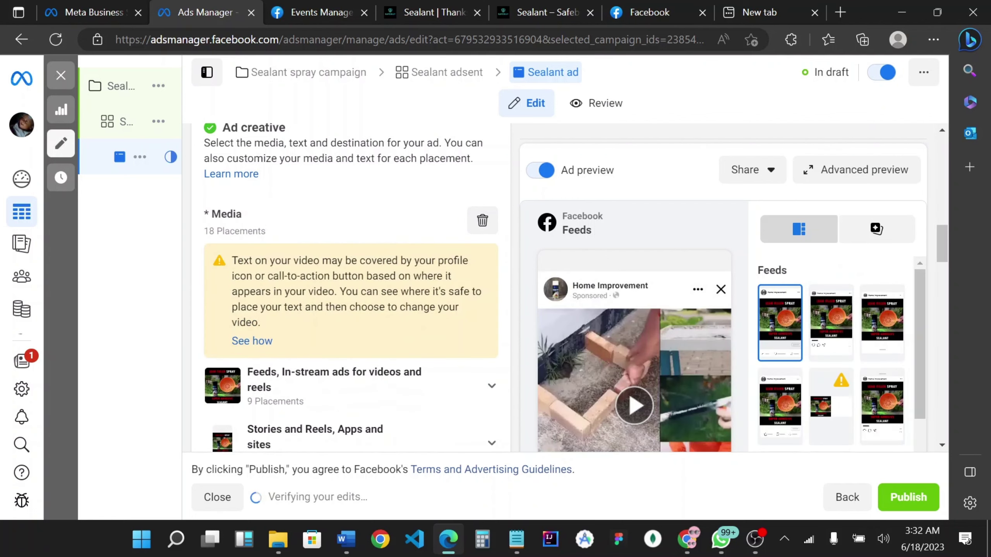
Step: Switch to Chrome, choose the profile that holds the earlier sealant ads and open Meta Business Suite
{"action": "scroll", "coordinate": [332, 277], "scroll_direction": "down", "scroll_amount": 10}
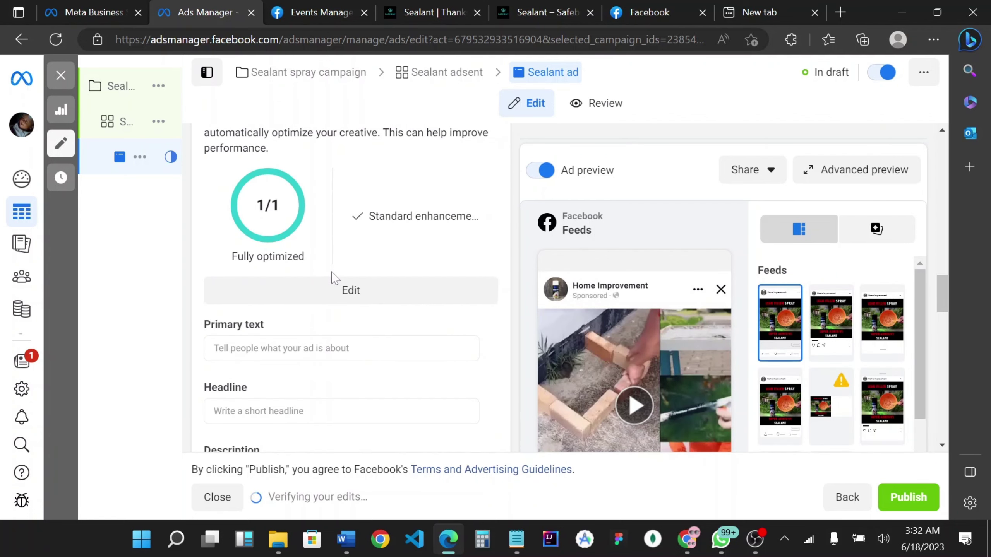
{"action": "scroll", "coordinate": [334, 278], "scroll_direction": "down", "scroll_amount": 4}
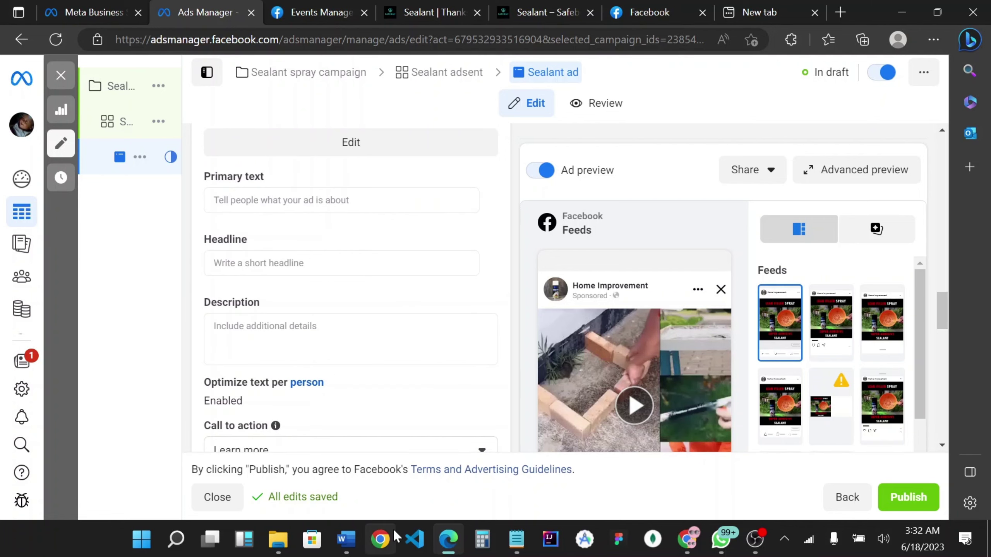
{"action": "left_click", "coordinate": [380, 540]}
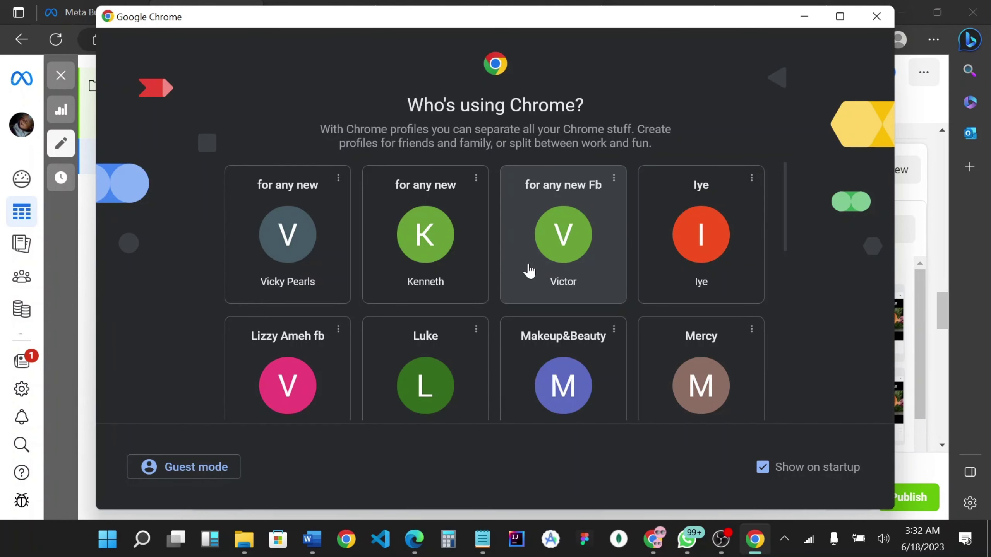
{"action": "scroll", "coordinate": [406, 270], "scroll_direction": "down", "scroll_amount": 3}
{"action": "left_click", "coordinate": [315, 244]}
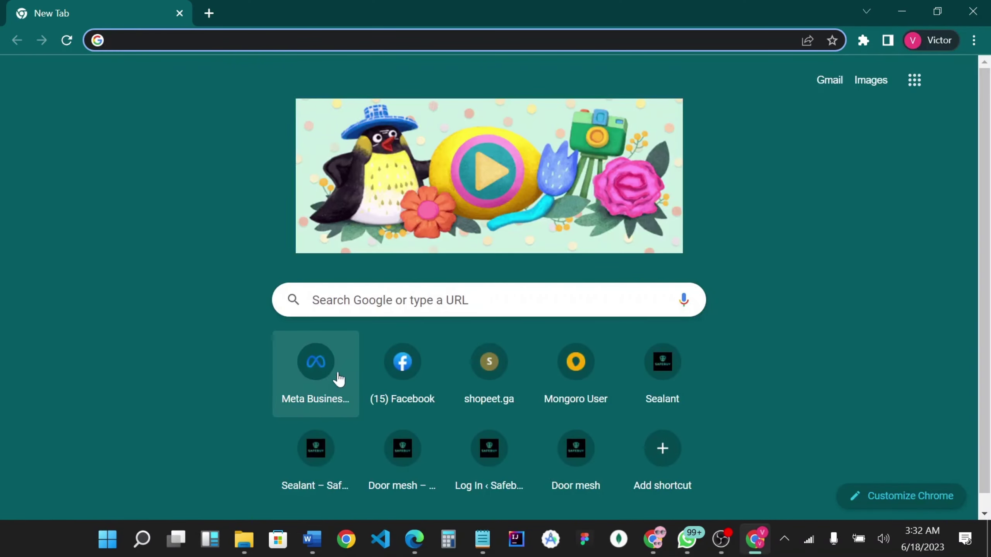
{"action": "left_click", "coordinate": [338, 375]}
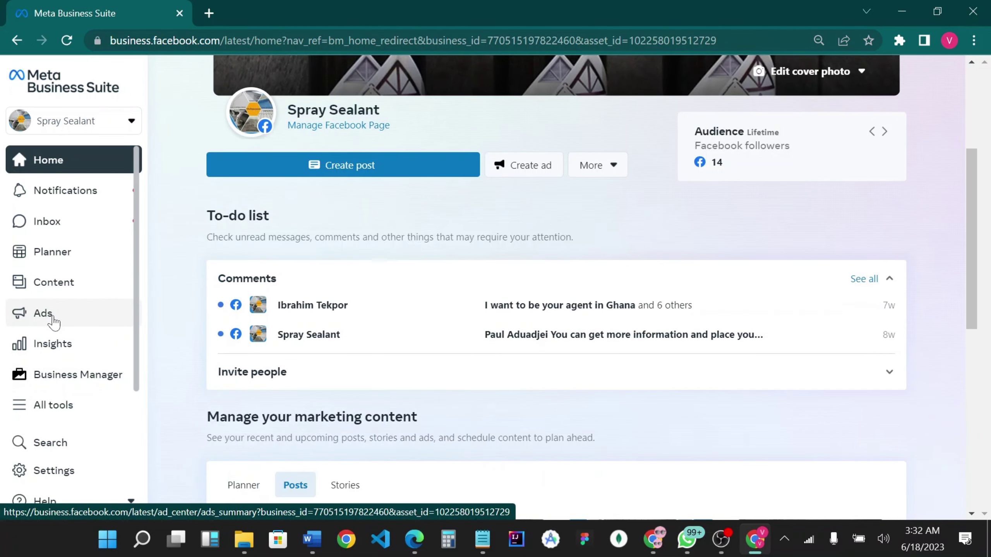
Step: Review the Spray Sealant page's advertising summary and recent ads, and open the list of all ads
{"action": "left_click", "coordinate": [53, 322]}
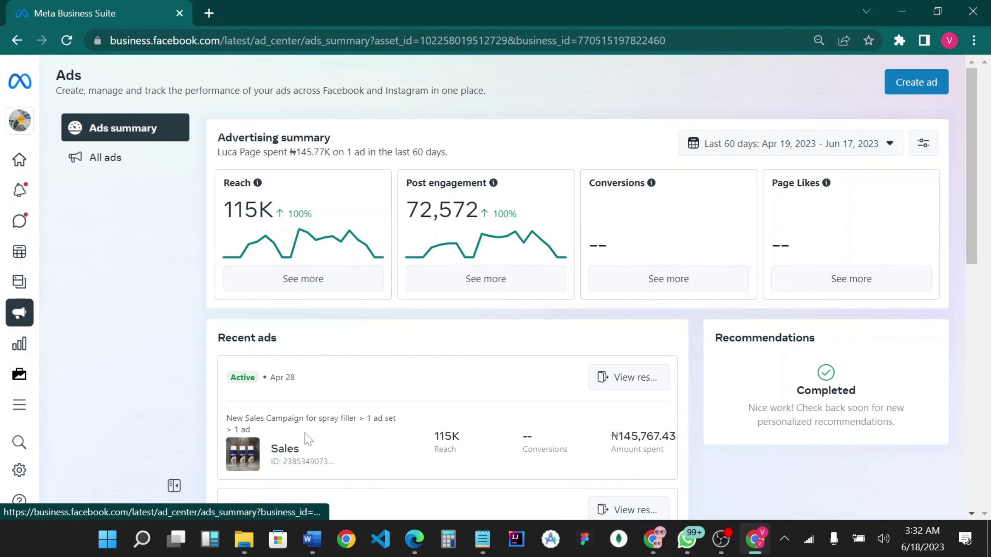
{"action": "scroll", "coordinate": [320, 453], "scroll_direction": "down", "scroll_amount": 2}
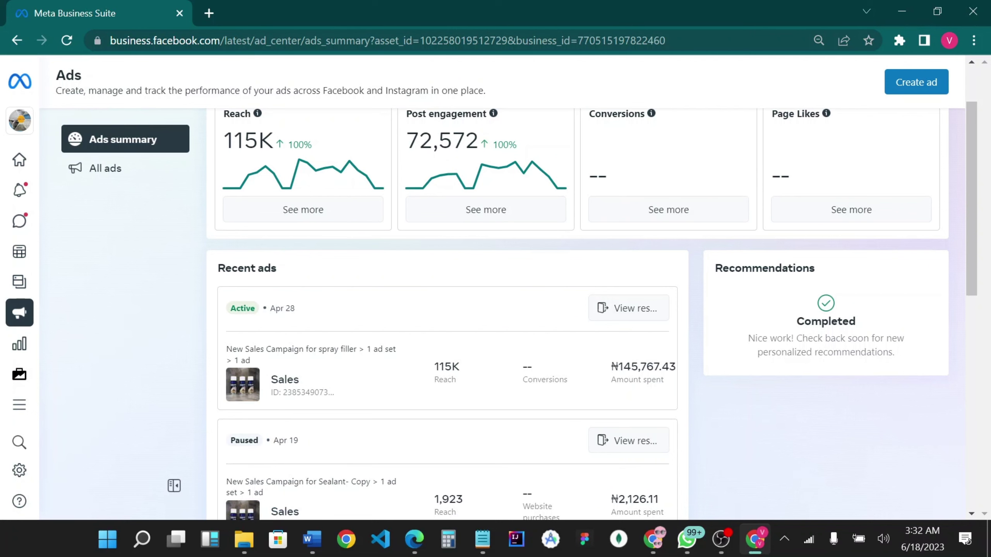
{"action": "scroll", "coordinate": [507, 376], "scroll_direction": "down", "scroll_amount": 4}
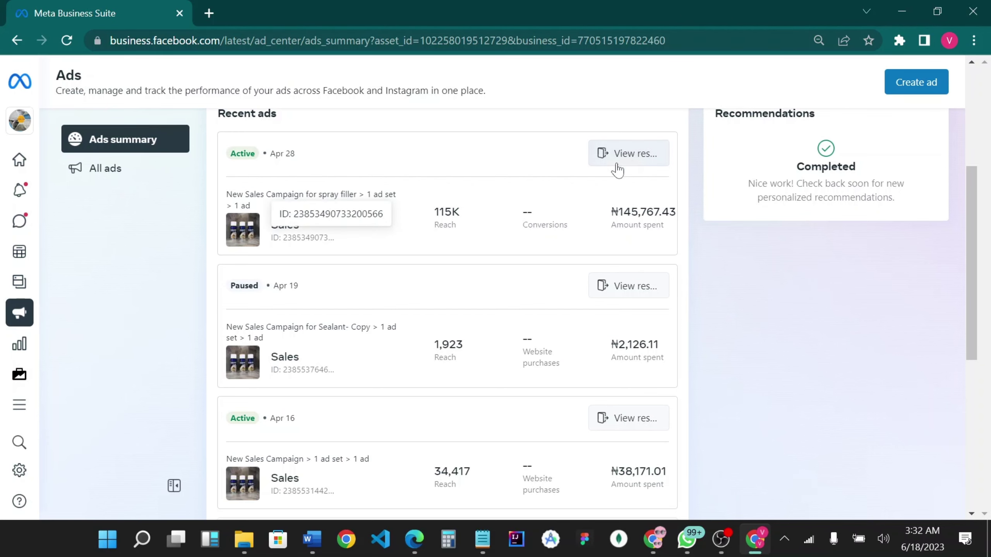
{"action": "left_click", "coordinate": [118, 179]}
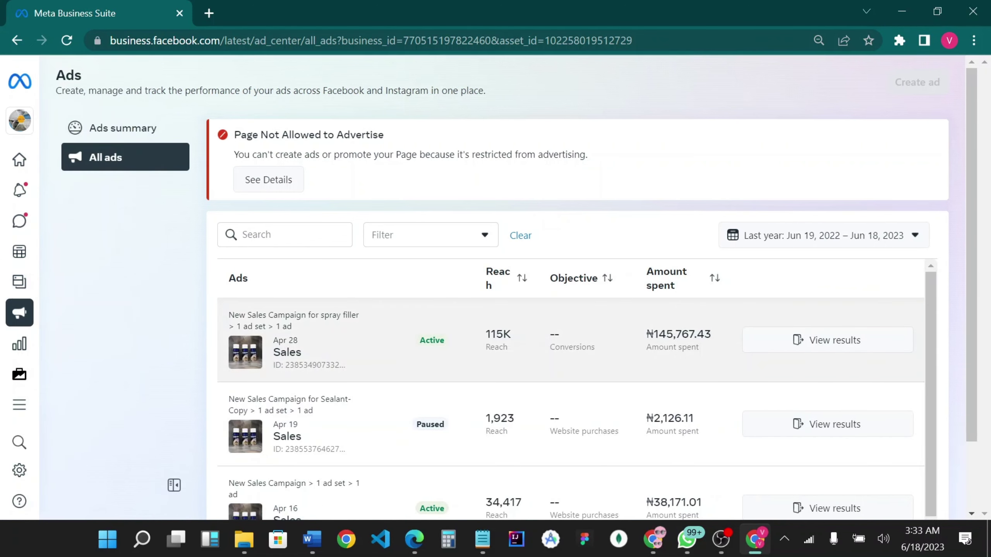
Step: Find Ads Manager among all Business Suite tools and open it
{"action": "mouse_move", "coordinate": [59, 169]}
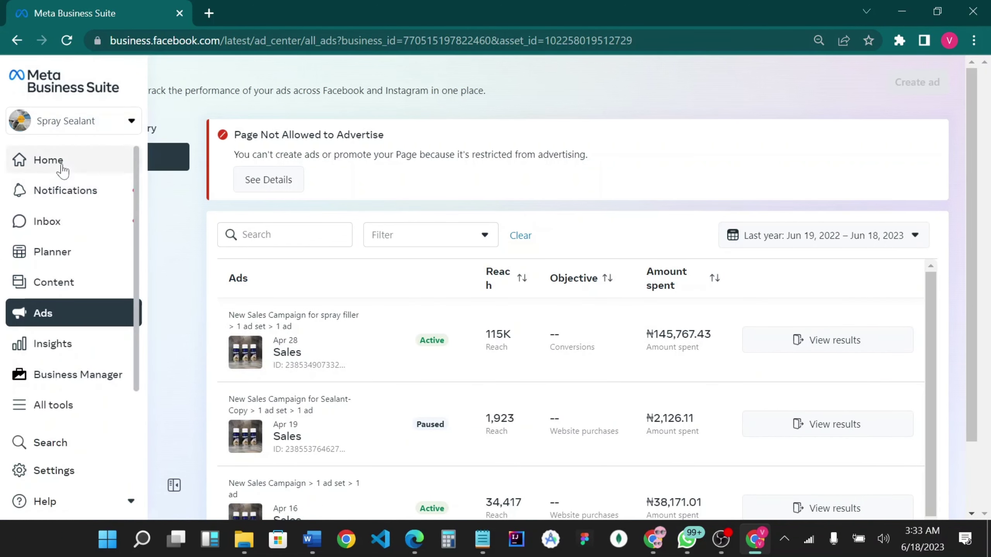
{"action": "left_click", "coordinate": [55, 407]}
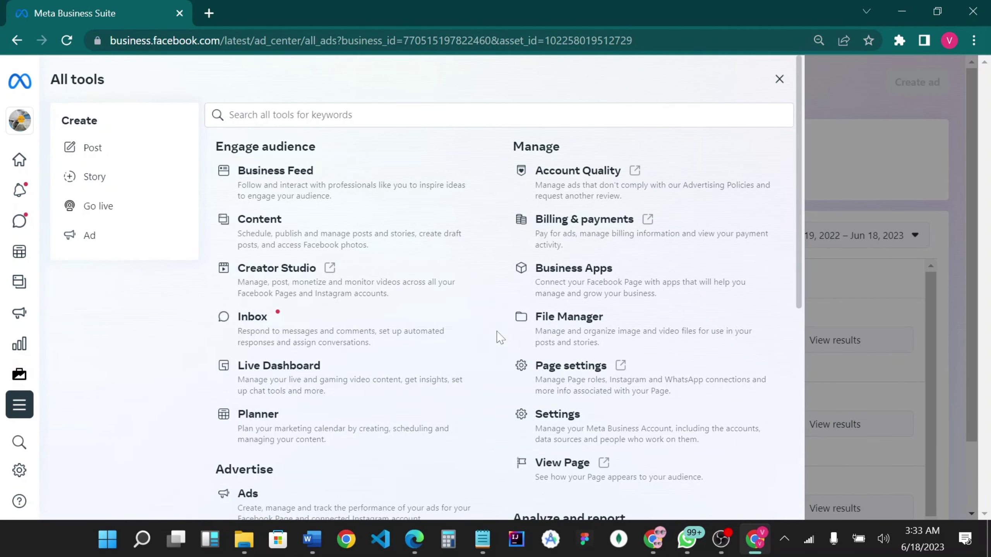
{"action": "scroll", "coordinate": [562, 309], "scroll_direction": "down", "scroll_amount": 1}
{"action": "scroll", "coordinate": [562, 309], "scroll_direction": "down", "scroll_amount": 7}
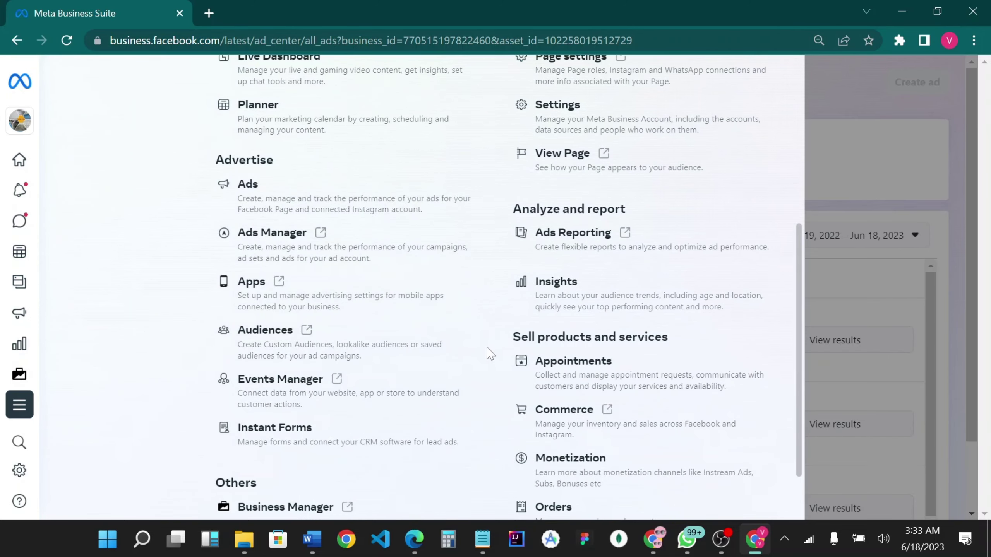
{"action": "left_click", "coordinate": [276, 234]}
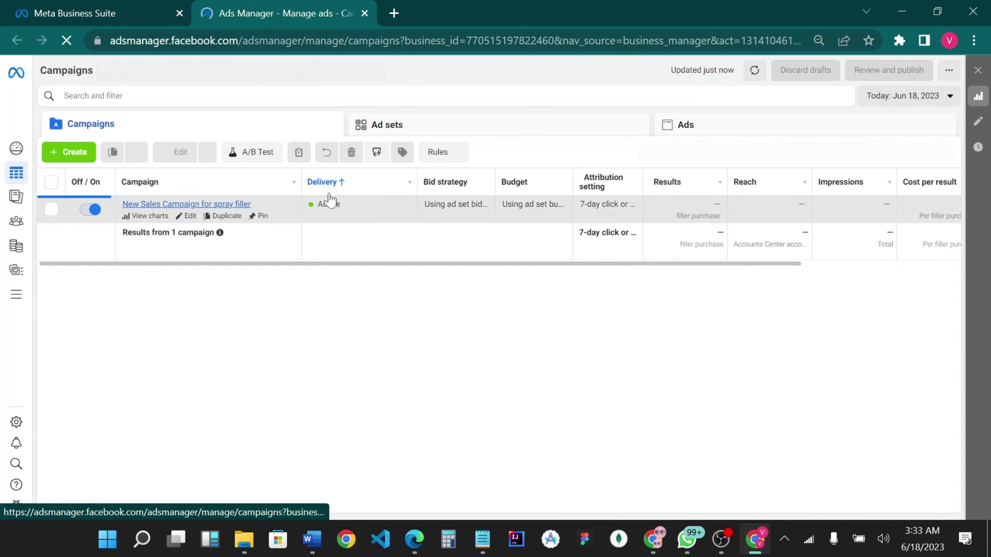
Step: Open New Sales Campaign for spray filler for editing and look through its campaign settings
{"action": "left_click", "coordinate": [191, 215]}
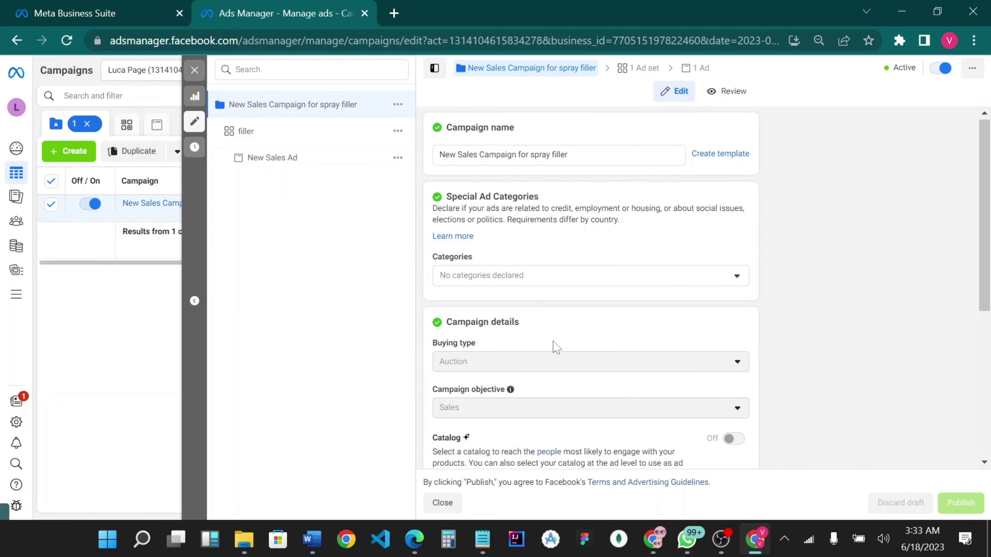
{"action": "scroll", "coordinate": [556, 347], "scroll_direction": "down", "scroll_amount": 7}
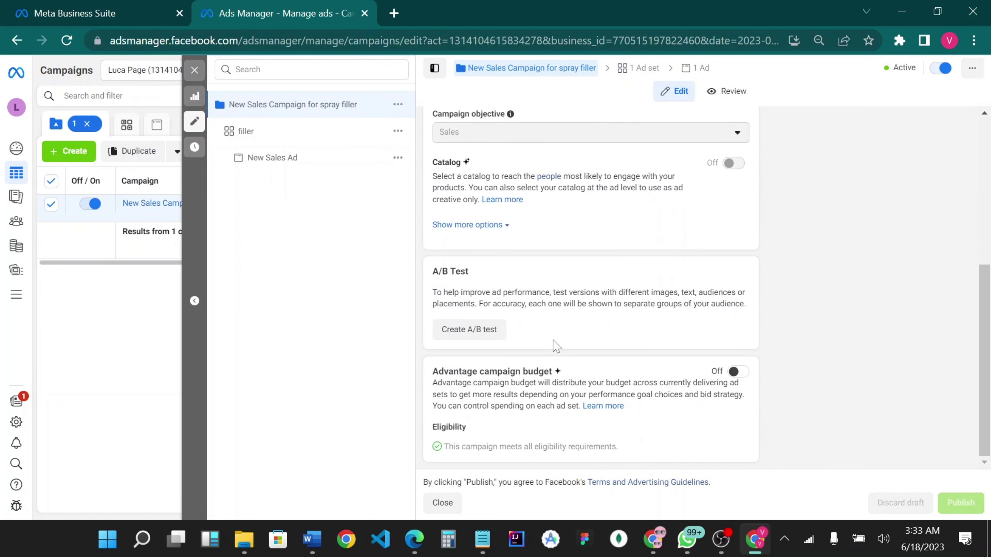
{"action": "scroll", "coordinate": [548, 339], "scroll_direction": "up", "scroll_amount": 7}
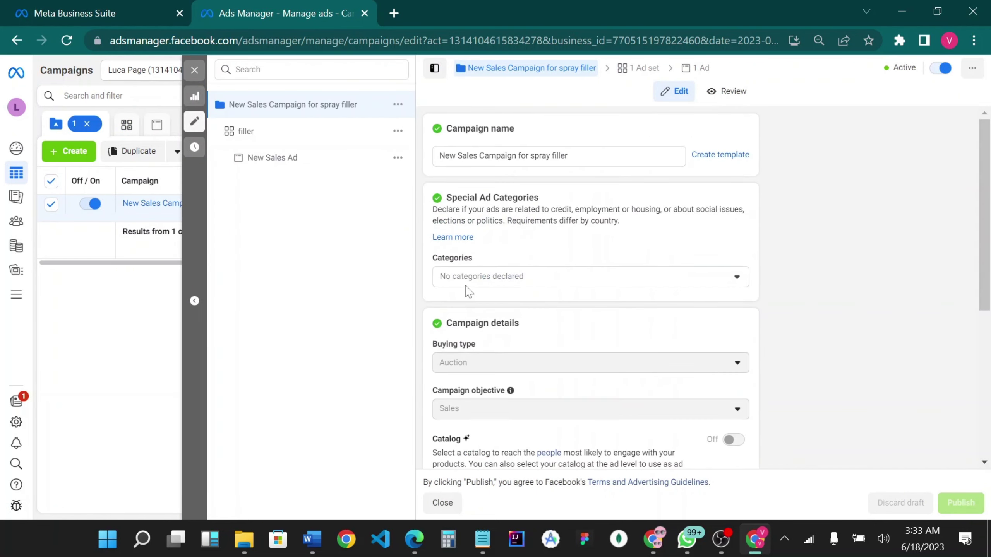
Step: Open New Sales Ad in the spray filler campaign and examine its creative down to the primary texts
{"action": "left_click", "coordinate": [291, 158]}
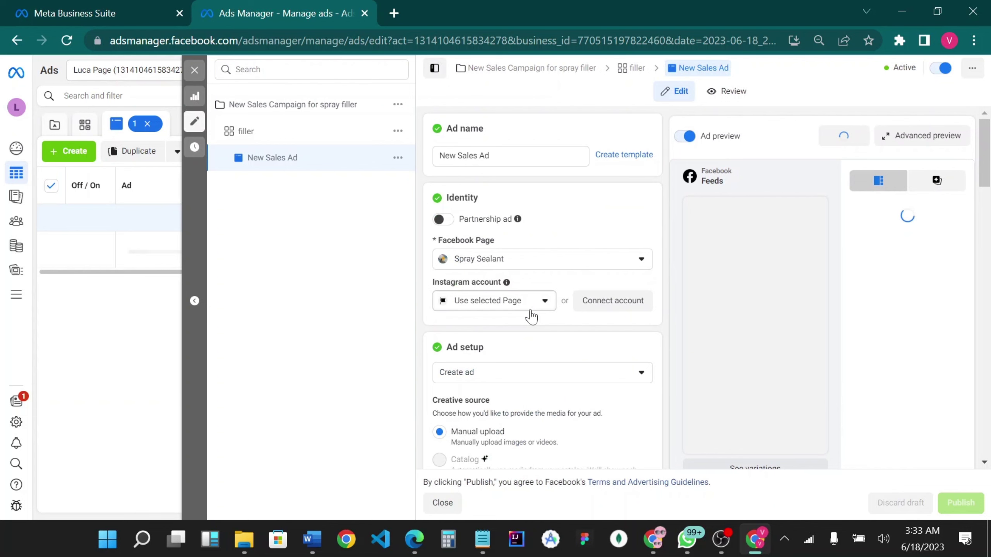
{"action": "scroll", "coordinate": [531, 317], "scroll_direction": "down", "scroll_amount": 10}
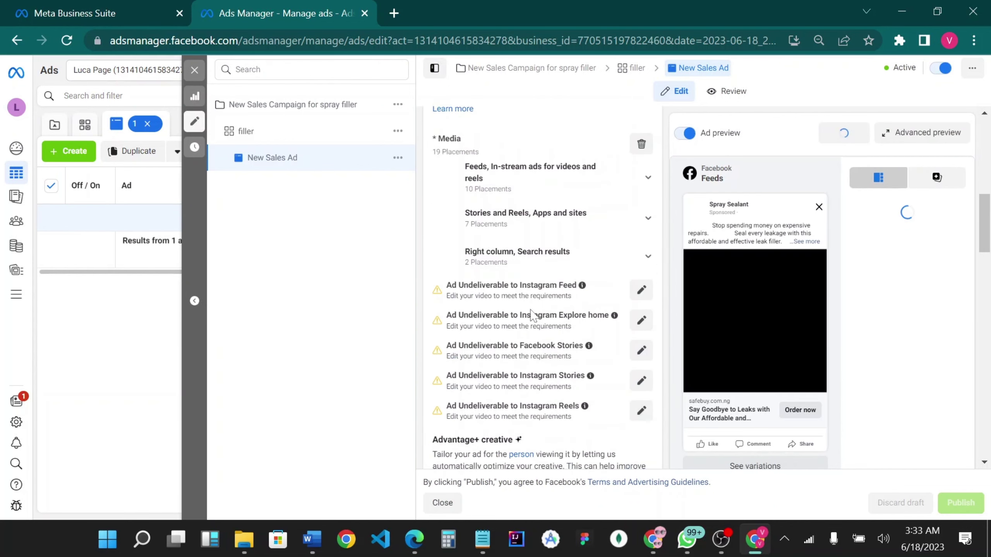
{"action": "scroll", "coordinate": [531, 310], "scroll_direction": "up", "scroll_amount": 5}
{"action": "scroll", "coordinate": [532, 311], "scroll_direction": "down", "scroll_amount": 12}
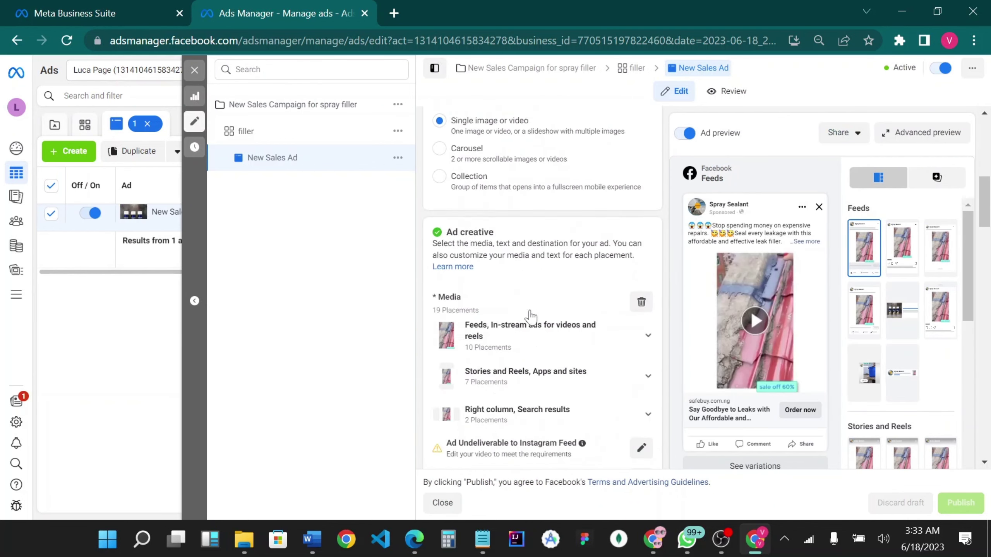
{"action": "scroll", "coordinate": [533, 315], "scroll_direction": "down", "scroll_amount": 5}
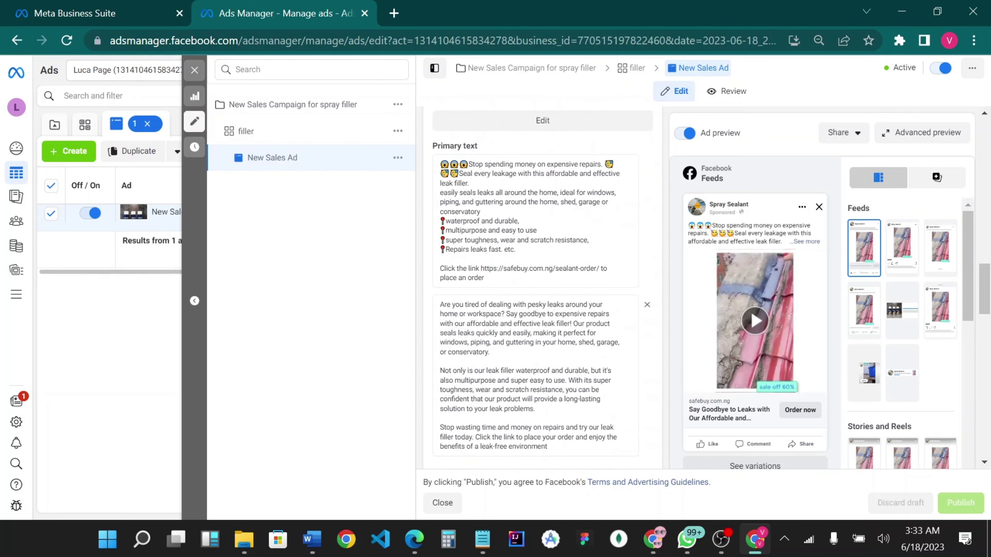
Step: Copy the first primary text, beginning "Stop spending money on expensive repairs", into Notepad in place of the Meta Pixel code
{"action": "left_click", "coordinate": [517, 250]}
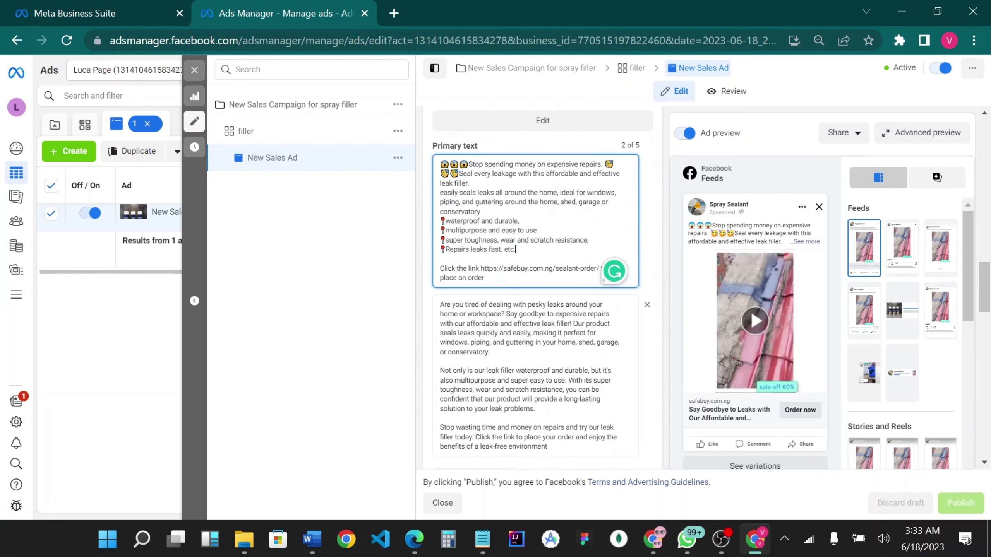
{"action": "key", "text": "ctrl+a"}
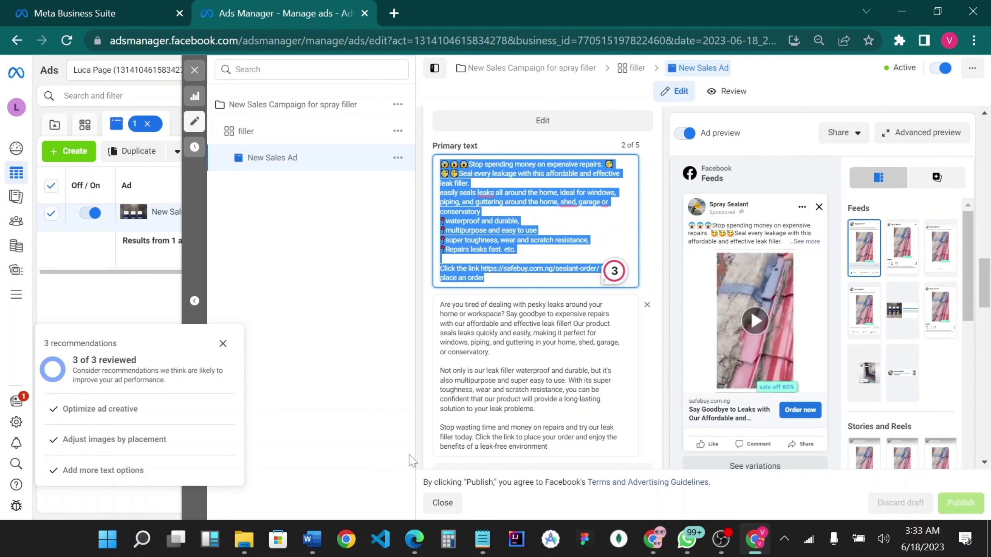
{"action": "left_click", "coordinate": [483, 504]}
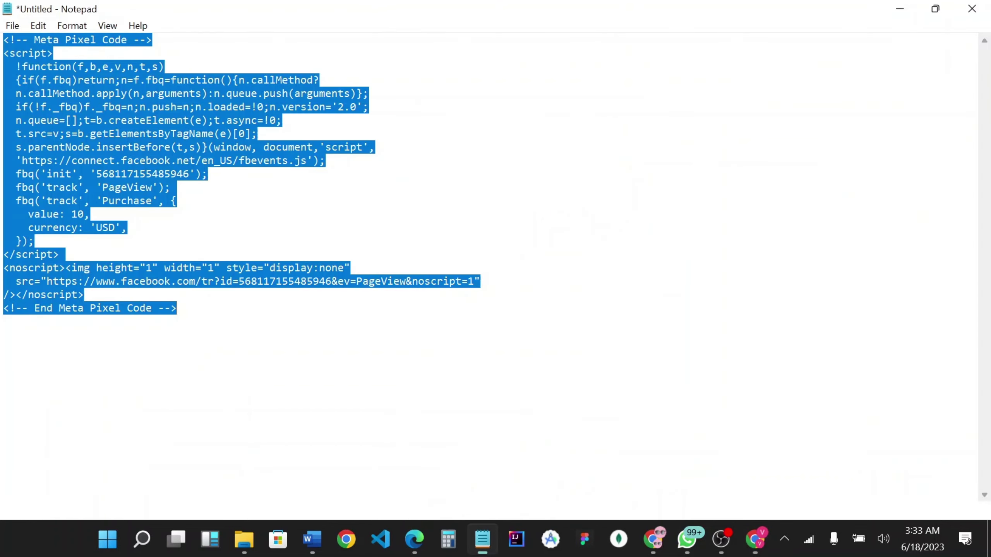
{"action": "type", "text": "😱😱😱Stop spending money on expensive repairs. 😋😋😋Seal every leakage with this affordable and effective leak filler. easily seals leaks all around the home, ideal for windows, piping, and guttering around the home, shed, garage or conservatory 📍waterproof and durable, 📍multipurpose and easy to use 📍super toughness, wear and scratch resistance, 📍Repairs leaks fast. etc.  Click the link https://safebuy.com.ng/sealant-order/ to place an order"}
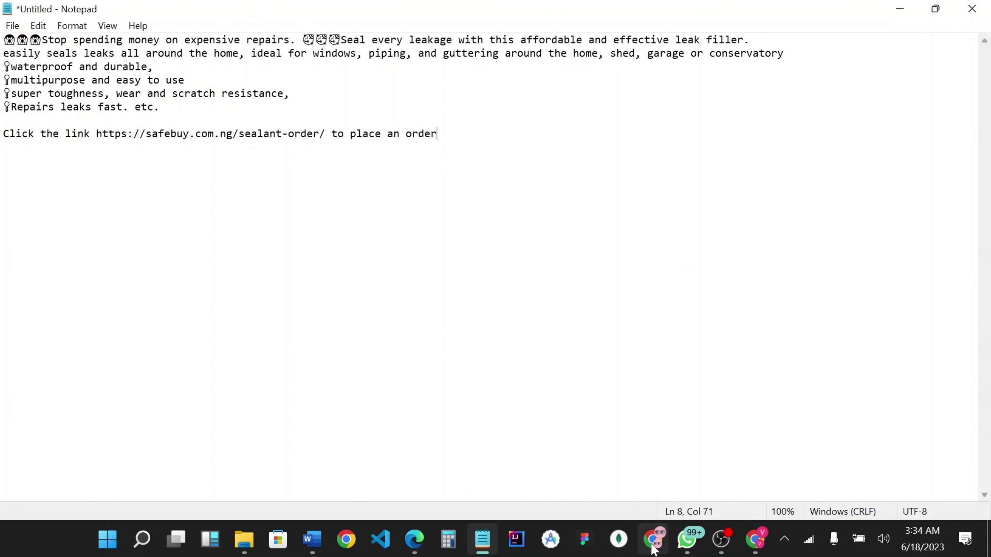
Step: Copy the second primary text, beginning "Are you tired of dealing with pesky leaks", into Notepad below the first one
{"action": "mouse_move", "coordinate": [655, 540]}
{"action": "left_click", "coordinate": [664, 509]}
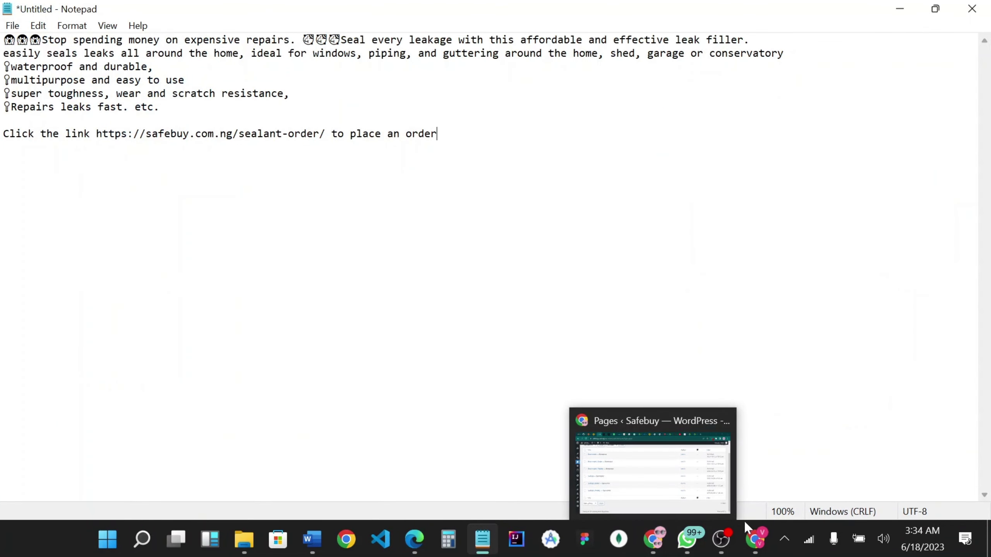
{"action": "left_click", "coordinate": [767, 539]}
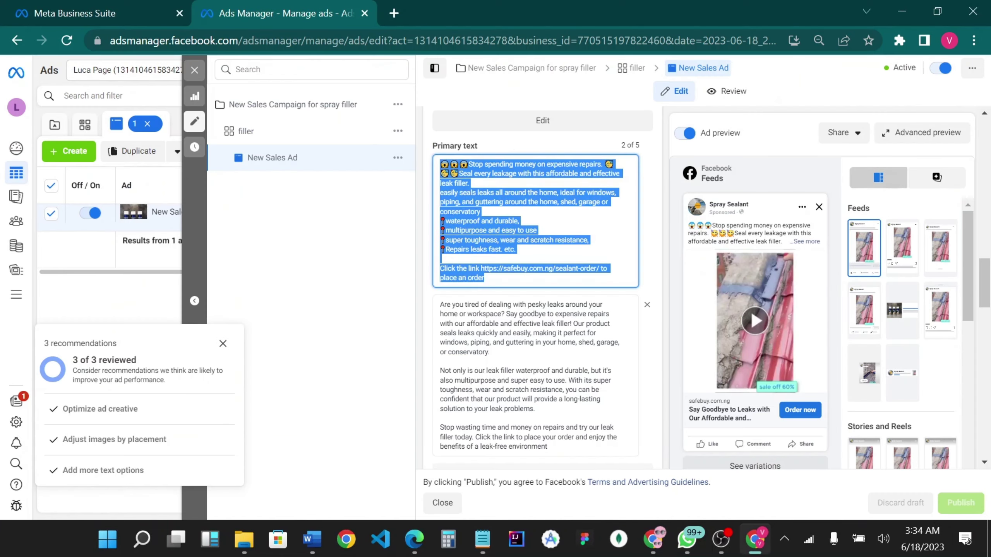
{"action": "scroll", "coordinate": [604, 280], "scroll_direction": "down", "scroll_amount": 3}
{"action": "left_click_drag", "start_coordinate": [551, 293], "coordinate": [433, 146]}
{"action": "key", "text": "ctrl+c"}
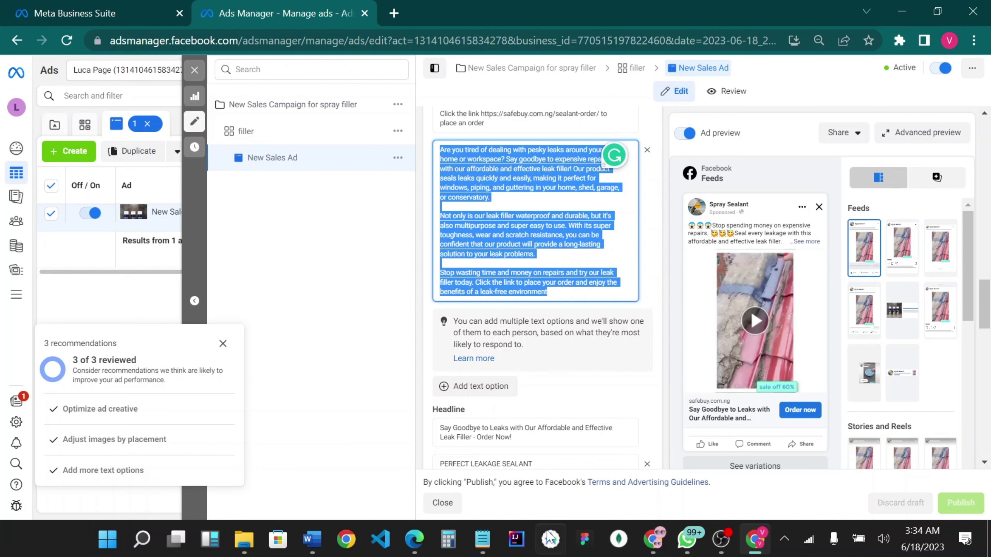
{"action": "left_click", "coordinate": [483, 541]}
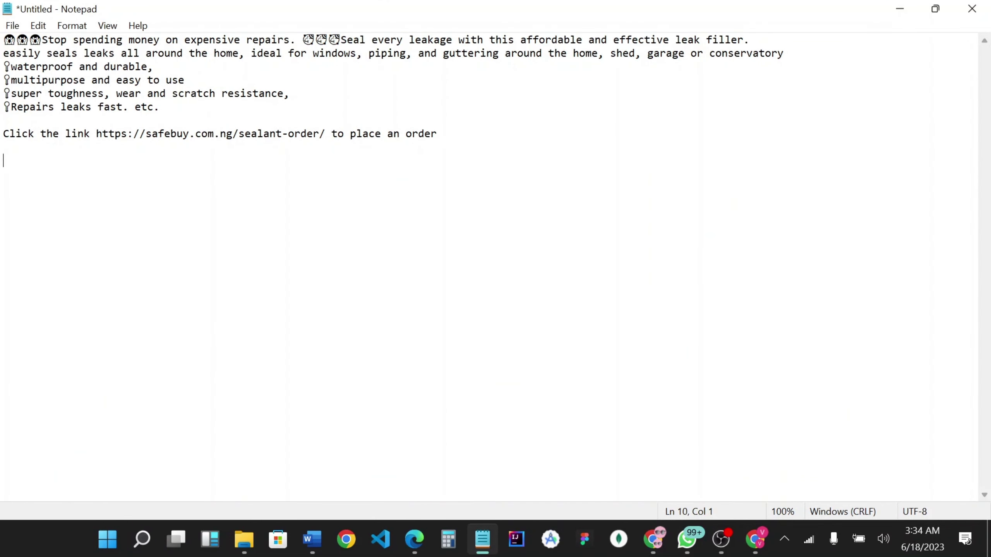
{"action": "key", "text": "ctrl+v"}
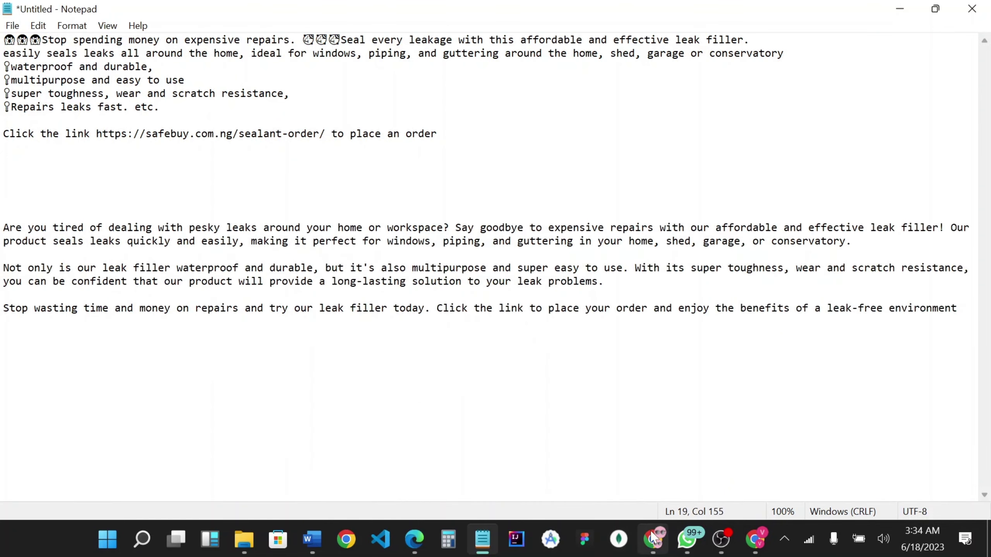
Step: Copy the first headline, "Say Goodbye to Leaks with Our Affordable and Effective Leak Filler - Order Now!", into Notepad below the primary texts
{"action": "mouse_move", "coordinate": [763, 551]}
{"action": "left_click", "coordinate": [763, 498]}
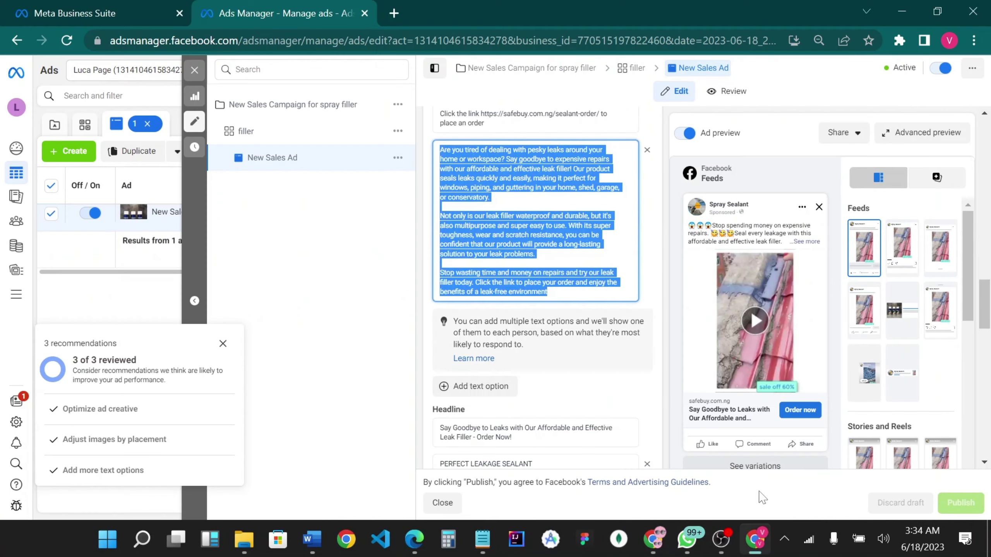
{"action": "scroll", "coordinate": [577, 313], "scroll_direction": "down", "scroll_amount": 4}
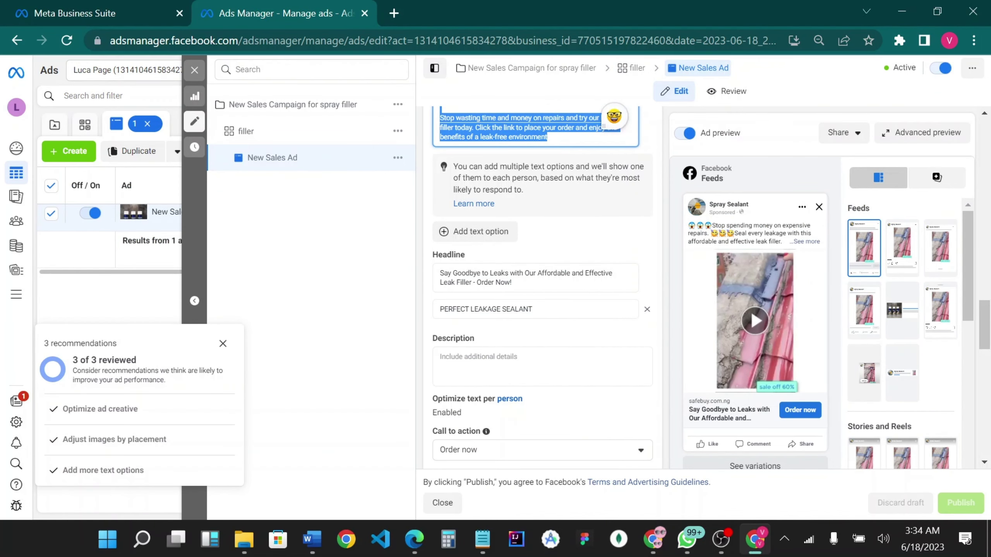
{"action": "left_click", "coordinate": [511, 282]}
{"action": "left_click_drag", "start_coordinate": [511, 283], "coordinate": [423, 272]}
{"action": "key", "text": "ctrl+c"}
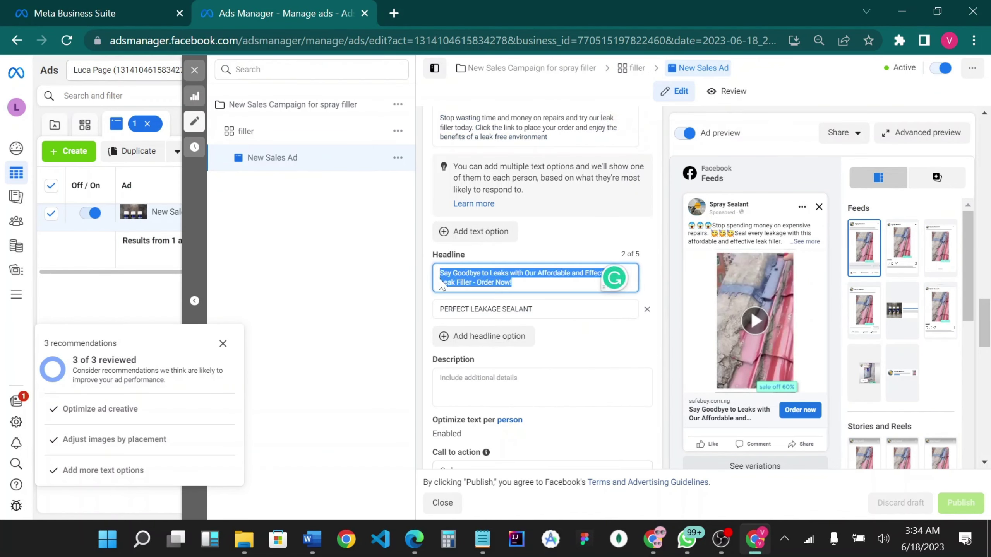
{"action": "mouse_move", "coordinate": [483, 539]}
{"action": "left_click", "coordinate": [507, 465]}
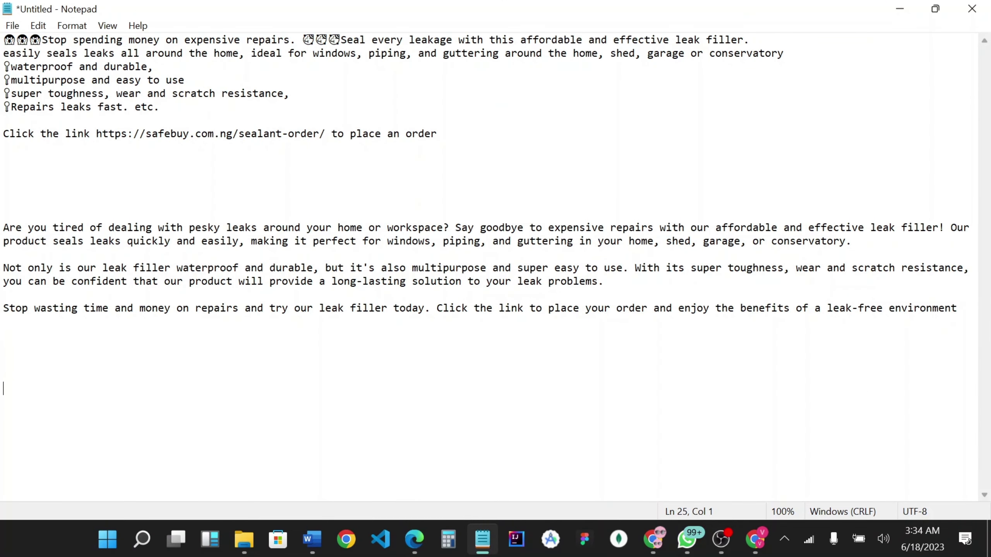
{"action": "key", "text": "ctrl+v"}
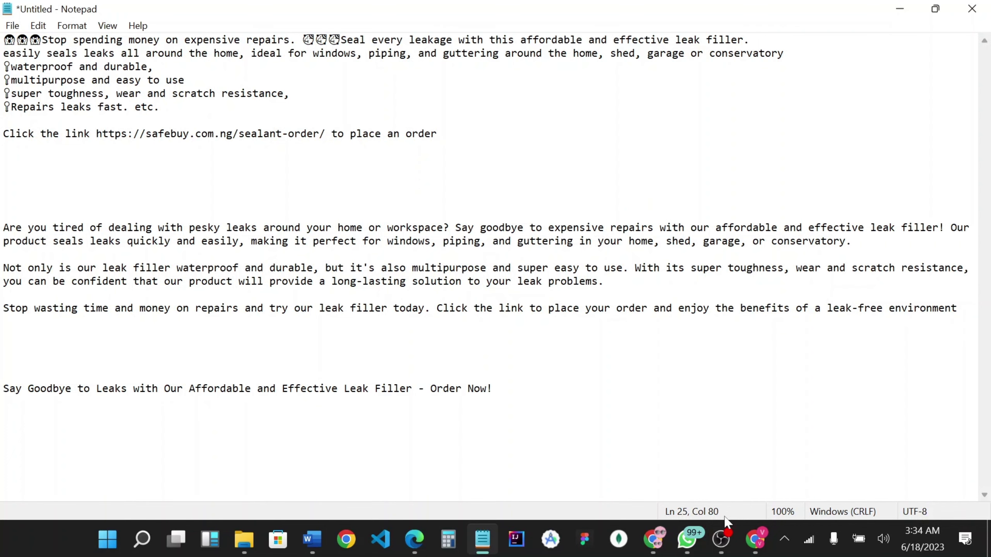
Step: Copy the second headline, "PERFECT LEAKAGE SEALANT", from the earlier ad into Notepad below the first headline
{"action": "mouse_move", "coordinate": [755, 539]}
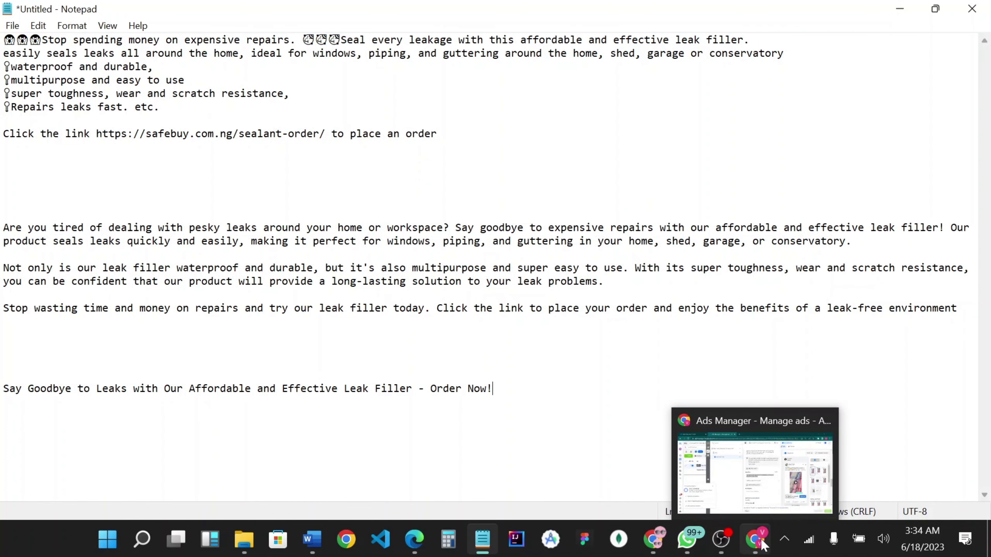
{"action": "left_click", "coordinate": [788, 481]}
{"action": "key", "text": "Tab"}
{"action": "key", "text": "ctrl+c"}
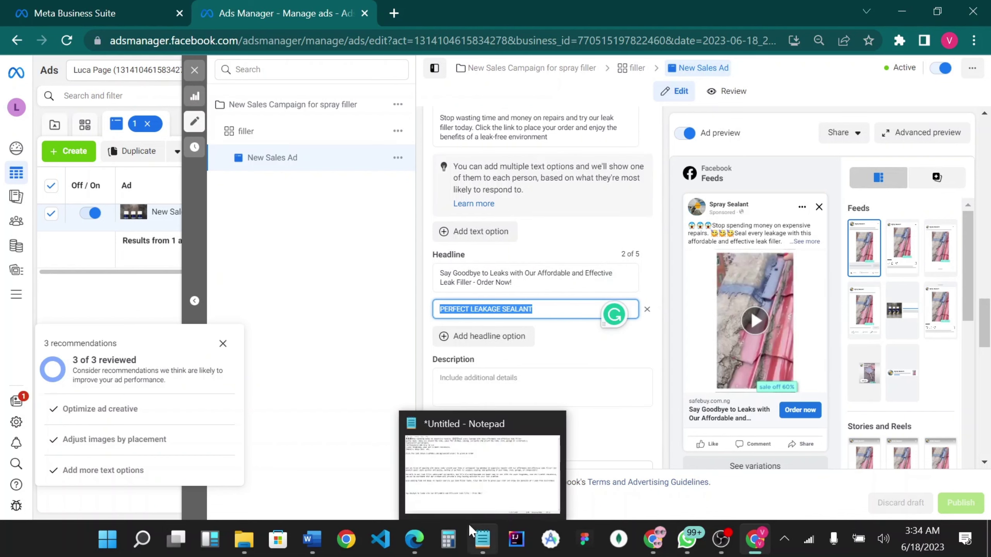
{"action": "left_click", "coordinate": [482, 539]}
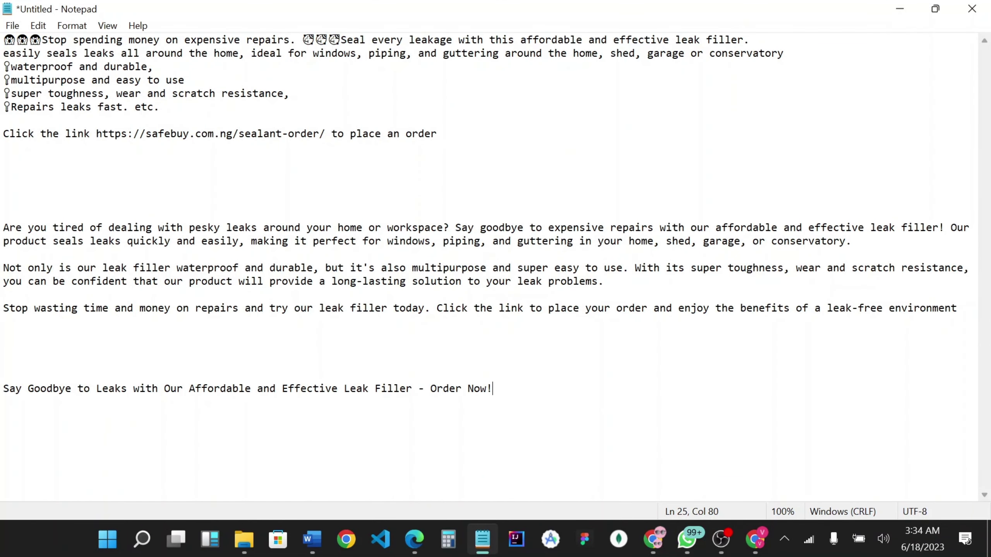
{"action": "key", "text": "ctrl+v"}
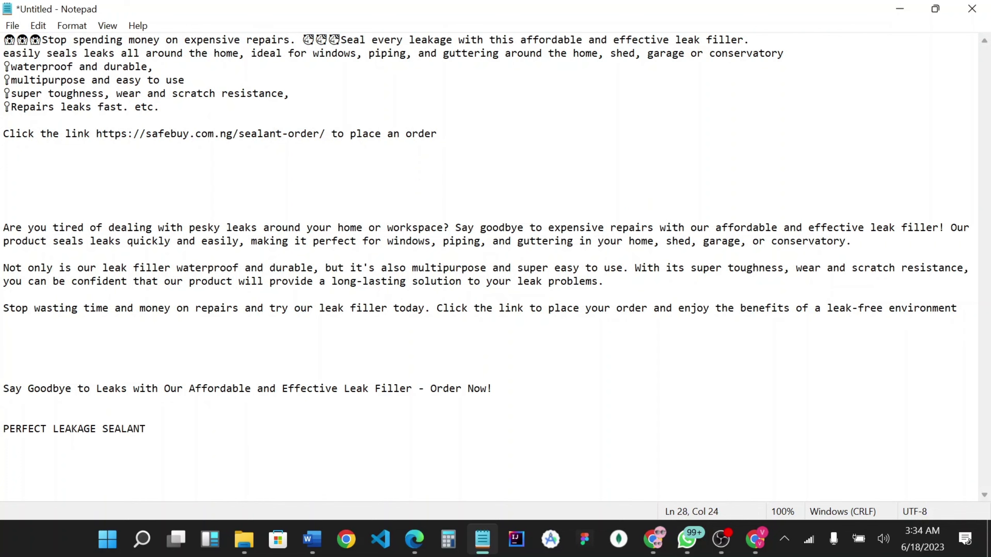
Step: Return to the Sealant ad draft in Edge and fill its primary text with the Notepad copy beginning "Stop spending money on expensive repairs"
{"action": "left_click", "coordinate": [899, 9]}
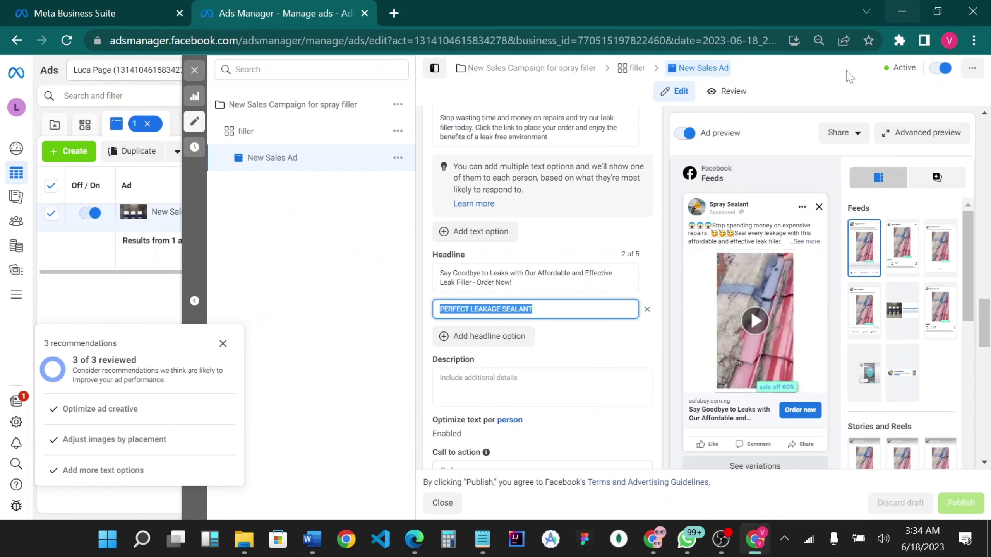
{"action": "left_click", "coordinate": [964, 17]}
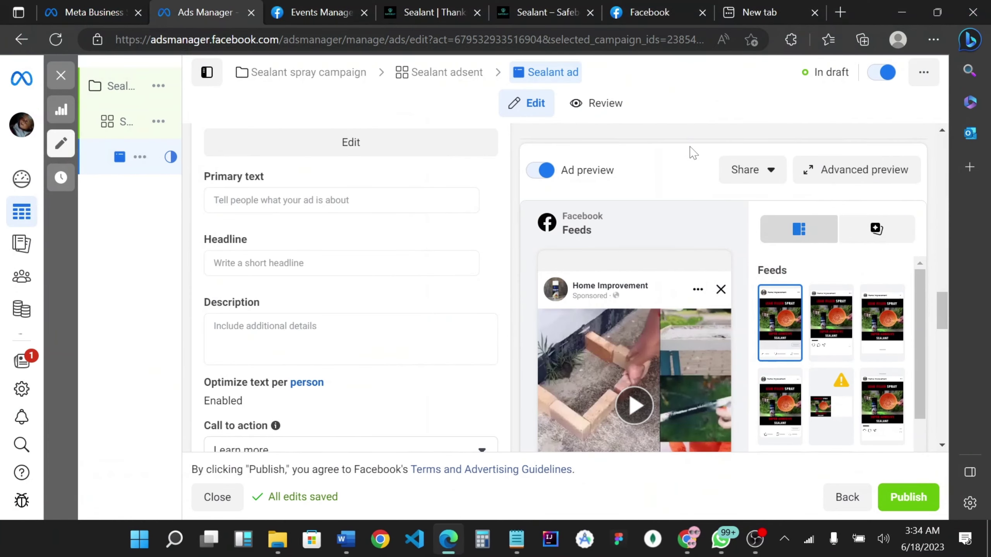
{"action": "scroll", "coordinate": [506, 220], "scroll_direction": "up", "scroll_amount": 3}
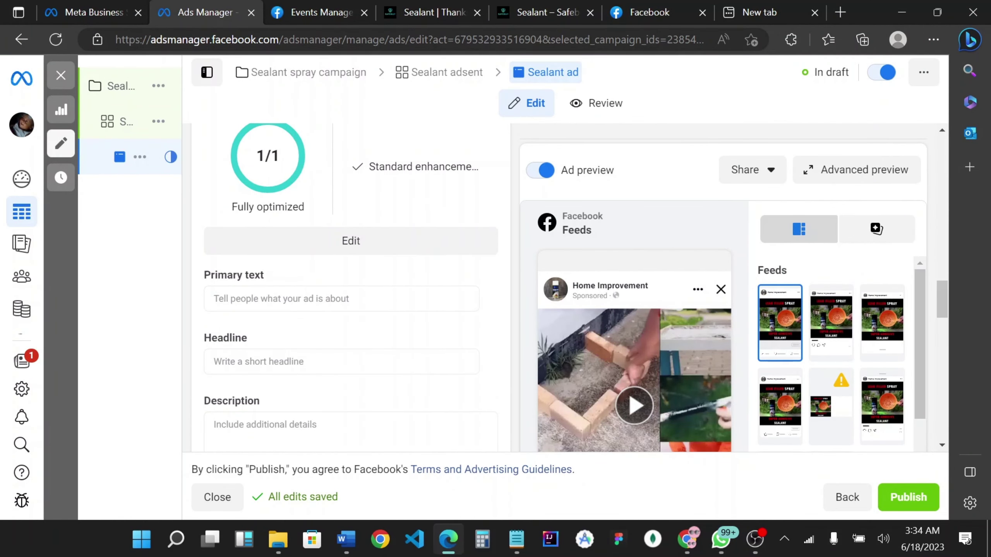
{"action": "left_click", "coordinate": [342, 299]}
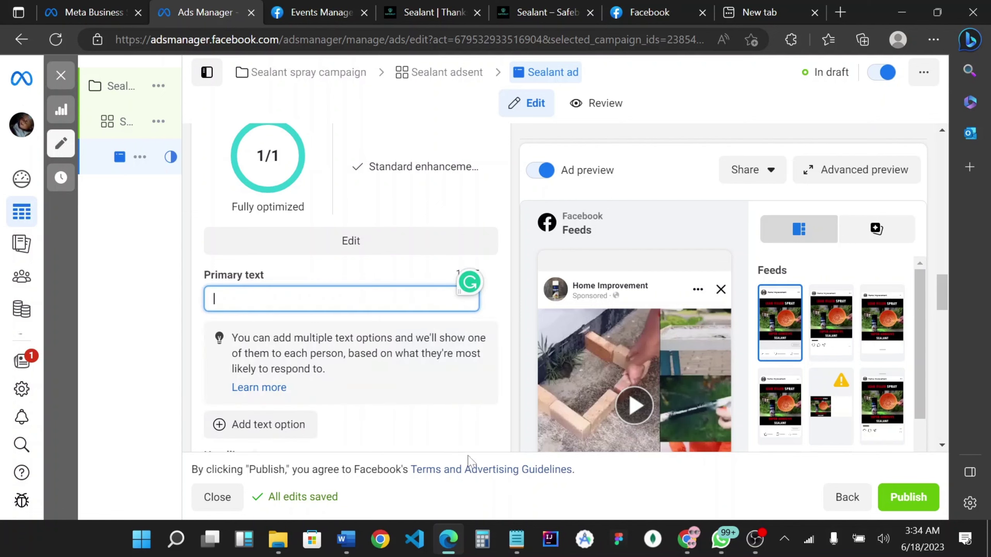
{"action": "left_click", "coordinate": [516, 539]}
{"action": "left_click_drag", "start_coordinate": [437, 133], "coordinate": [3, 39]}
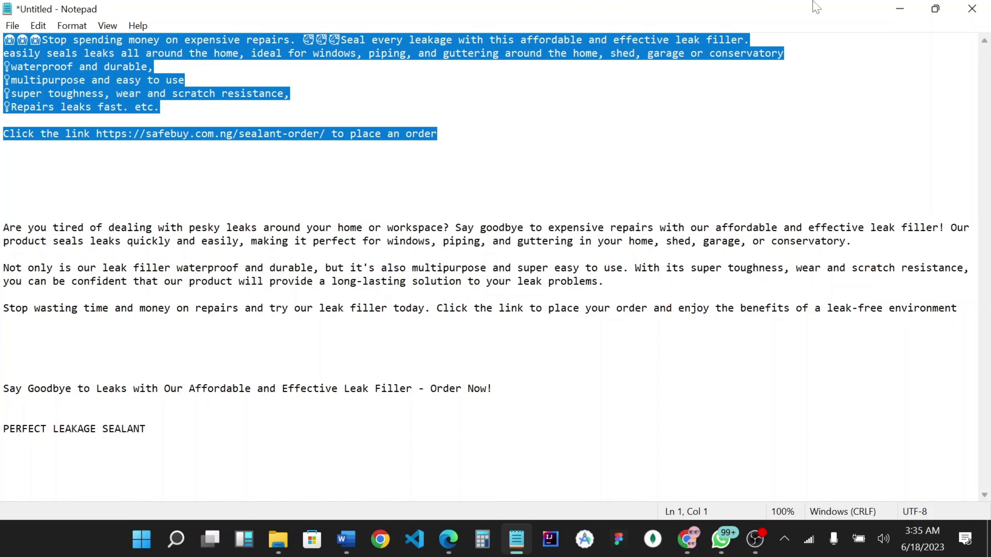
{"action": "left_click", "coordinate": [900, 9]}
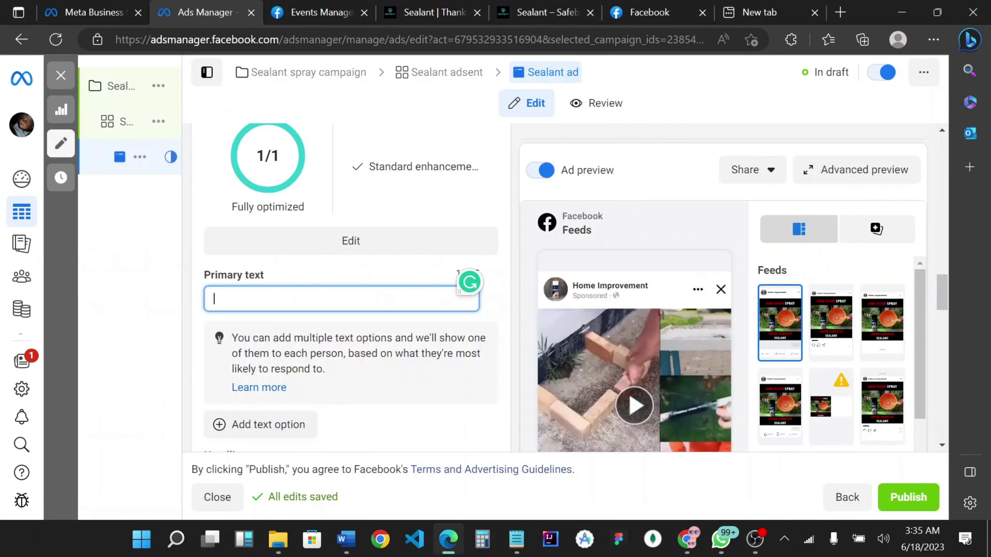
{"action": "type", "text": "😱😱😱Stop spending money on expensive repairs. 🥵🥵🥵Seal every leakage with this affordable and effective leak filler. easily seals leaks all around the home, ideal for windows, piping, and guttering around the home, shed, garage or conservatory 📍waterproof and durable, 📍multipurpose and easy to use 📍super toughness, wear and scratch resistance, 📍Repairs leaks fast. etc.  Click the link https://safebuy.com.ng/sealant-order/ to place an order"}
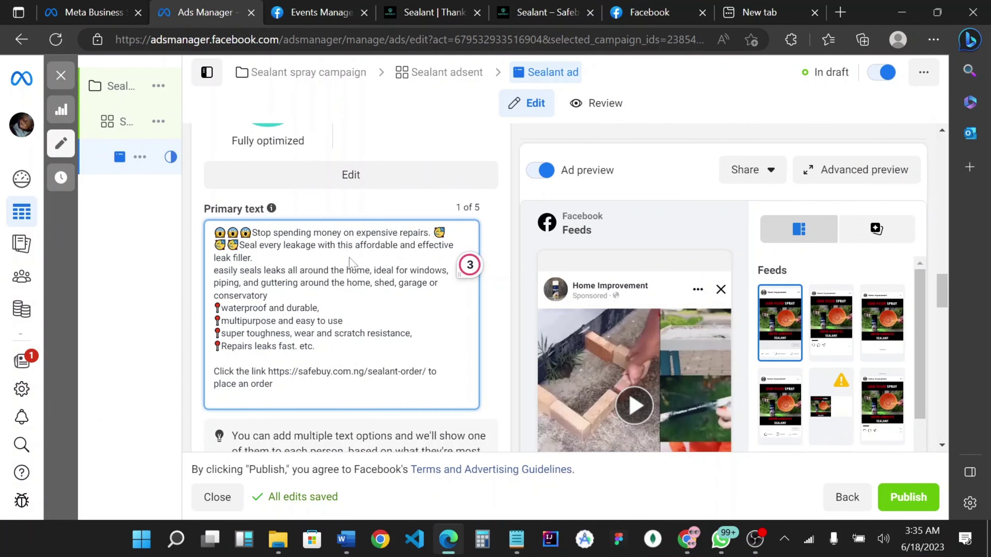
Step: Add a second primary text option to Sealant ad, using the Notepad copy beginning "Are you tired of dealing with pesky leaks"
{"action": "scroll", "coordinate": [351, 263], "scroll_direction": "down", "scroll_amount": 2}
{"action": "mouse_move", "coordinate": [226, 272]}
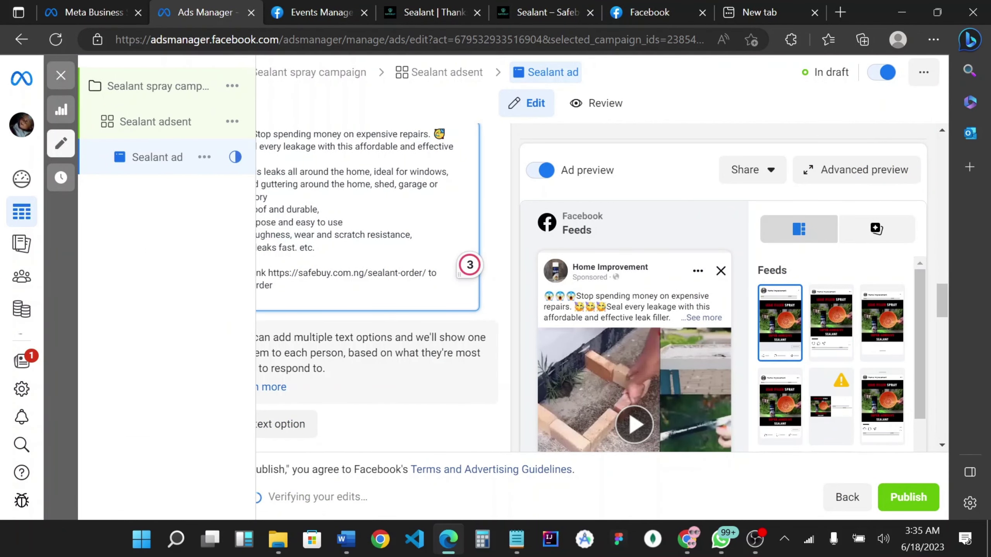
{"action": "scroll", "coordinate": [414, 390], "scroll_direction": "down", "scroll_amount": 1}
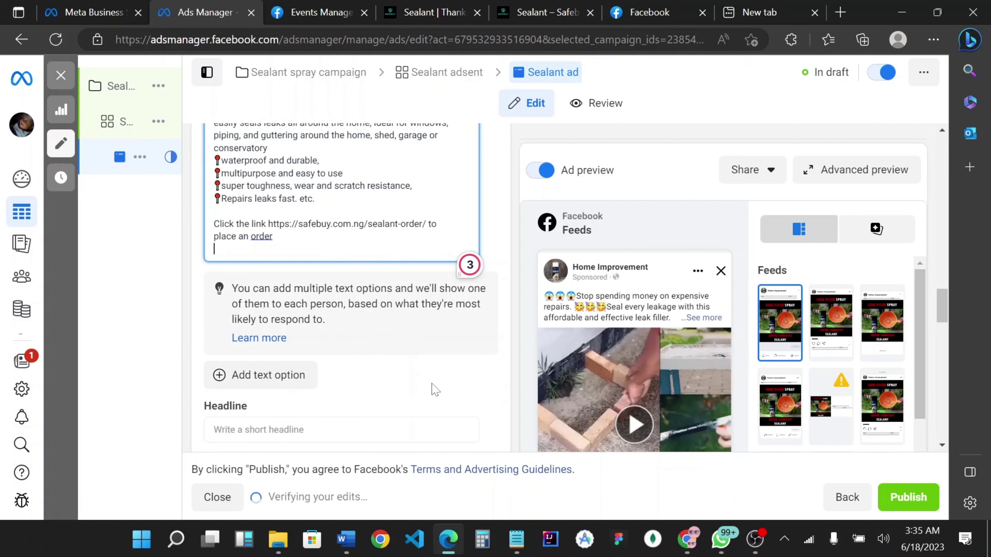
{"action": "left_click", "coordinate": [435, 389]}
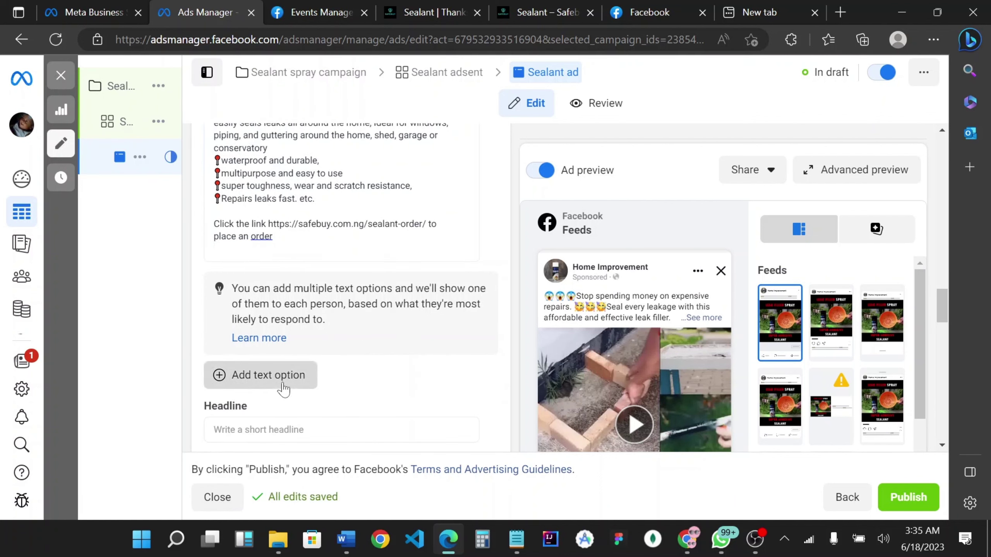
{"action": "scroll", "coordinate": [390, 305], "scroll_direction": "down", "scroll_amount": 1}
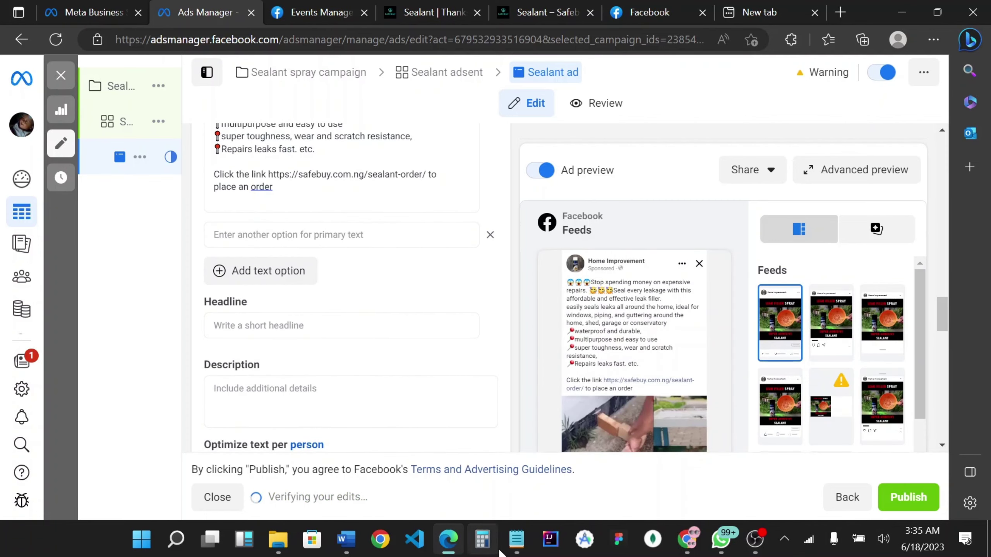
{"action": "left_click", "coordinate": [516, 545]}
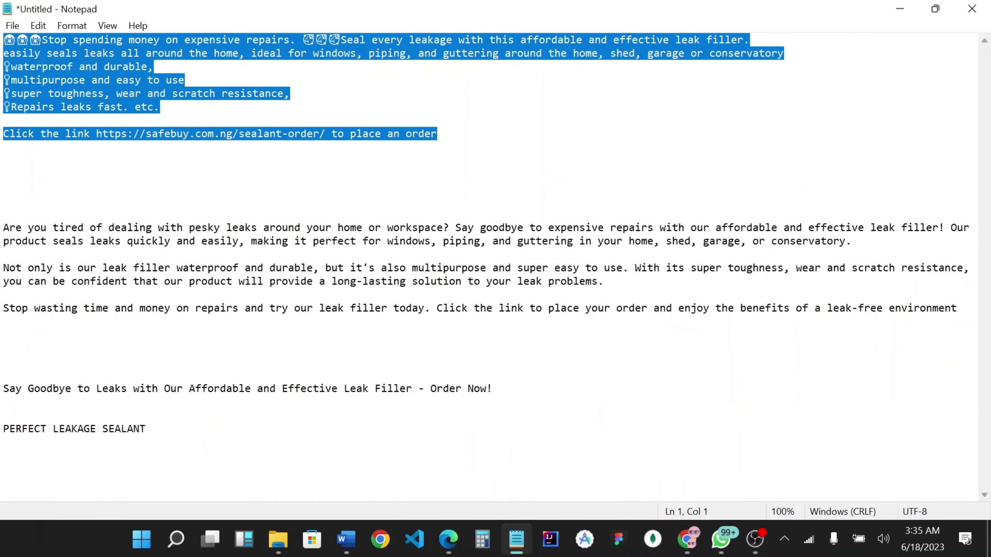
{"action": "left_click_drag", "start_coordinate": [3, 228], "coordinate": [958, 309]}
{"action": "key", "text": "ctrl+c"}
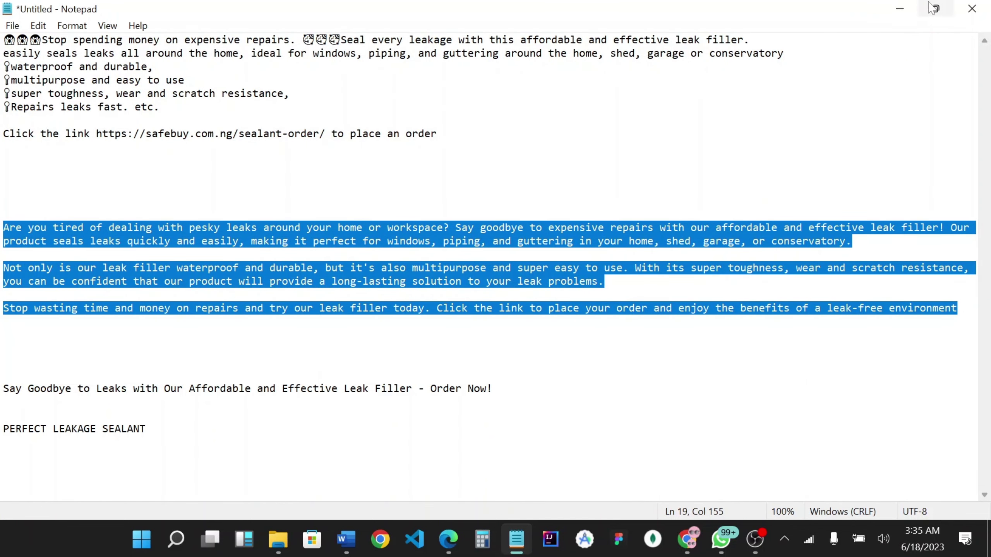
{"action": "left_click", "coordinate": [900, 9]}
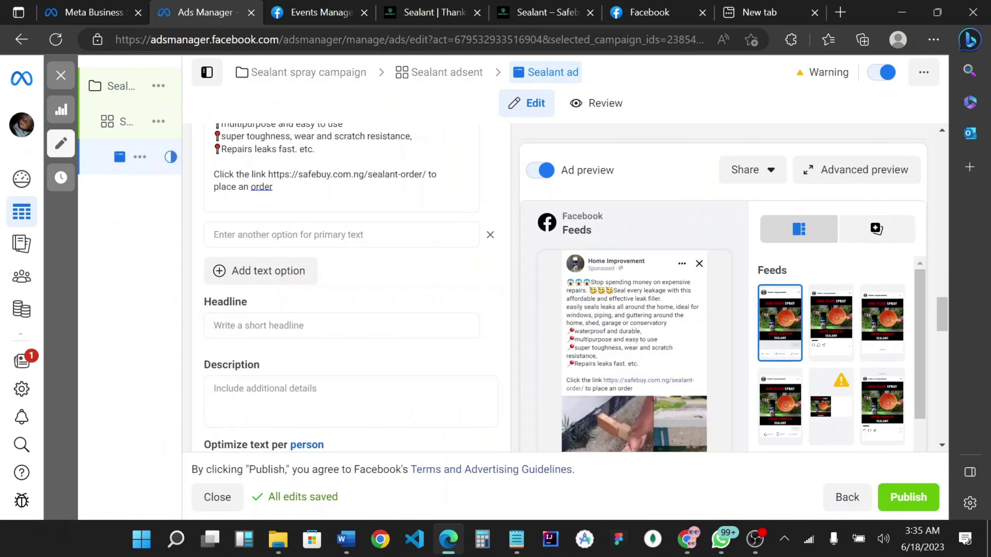
{"action": "left_click", "coordinate": [342, 234]}
{"action": "key", "text": "ctrl+v"}
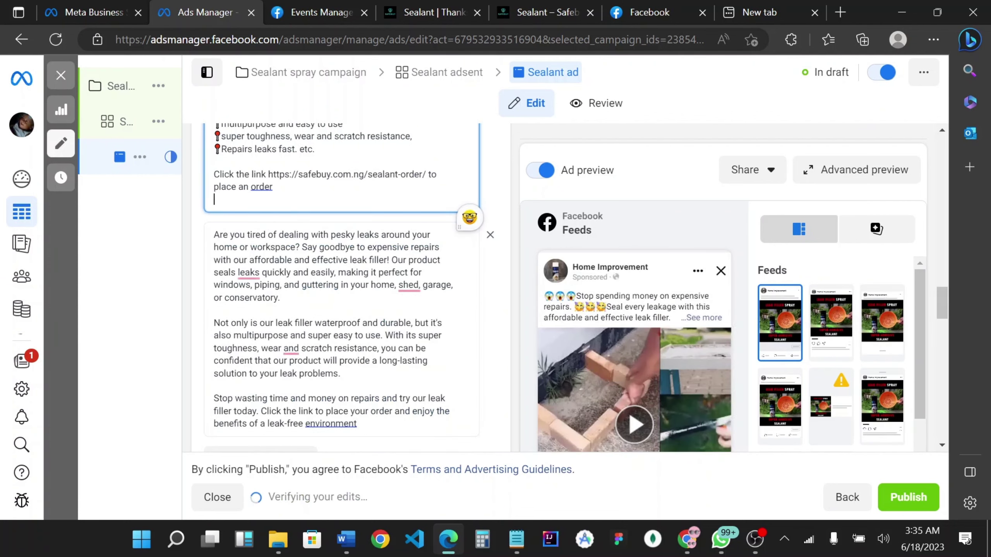
Step: Fill the ad's headline with "Say Goodbye to Leaks with Our Affordable and Effective Leak Filler - Order Now!" copied from Notepad
{"action": "scroll", "coordinate": [272, 196], "scroll_direction": "down", "scroll_amount": 8}
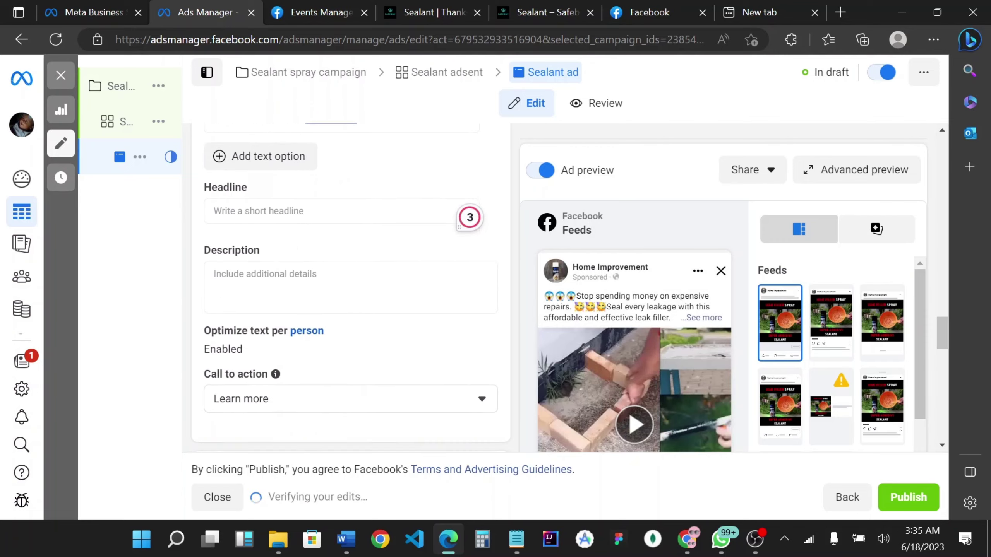
{"action": "left_click", "coordinate": [281, 170]}
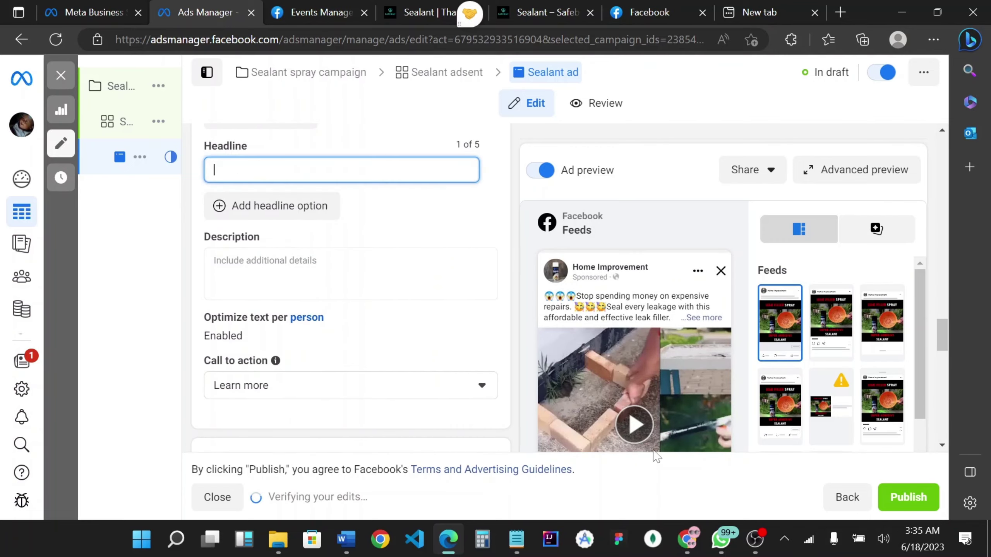
{"action": "left_click", "coordinate": [517, 545]}
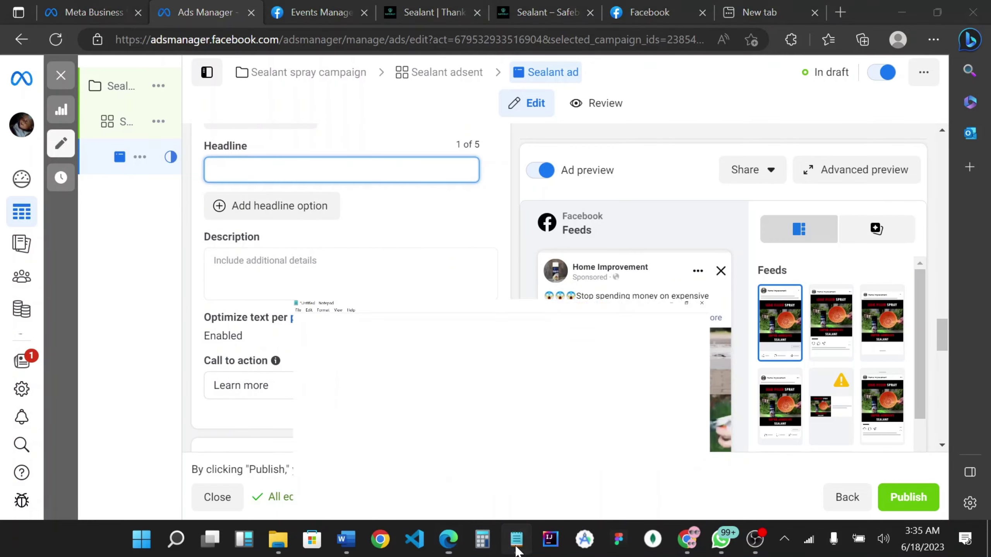
{"action": "left_click_drag", "start_coordinate": [492, 389], "coordinate": [4, 388]}
{"action": "key", "text": "ctrl+c"}
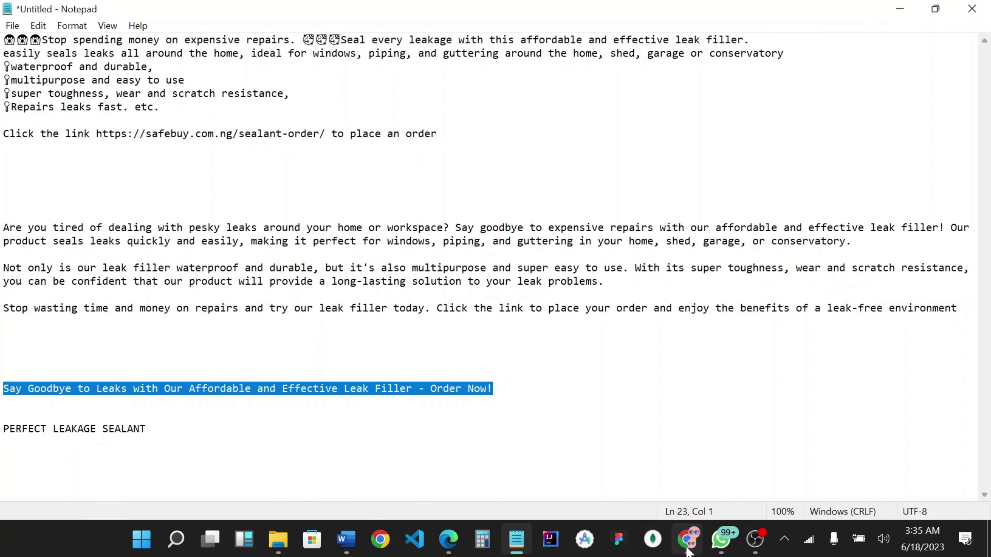
{"action": "left_click", "coordinate": [448, 540]}
{"action": "left_click", "coordinate": [253, 170]}
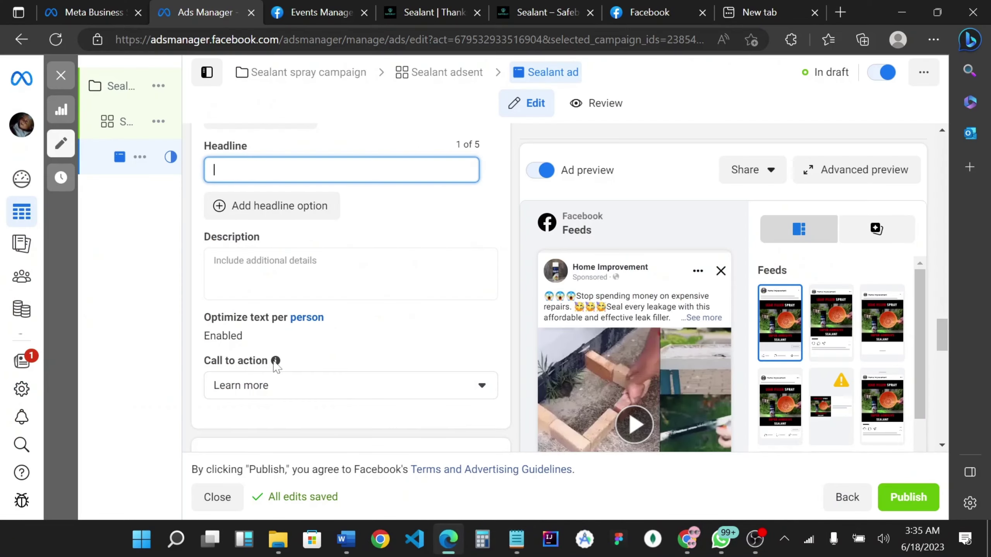
{"action": "key", "text": "ctrl+v"}
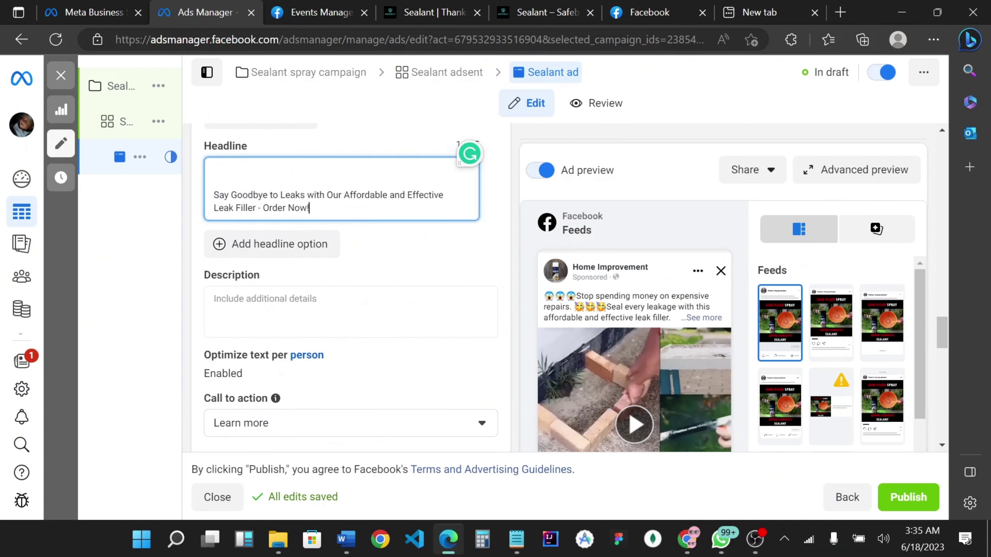
Step: Add a second headline option reading "PERFECT LEAKAGE SEALANT", copied from Notepad
{"action": "left_click", "coordinate": [301, 246]}
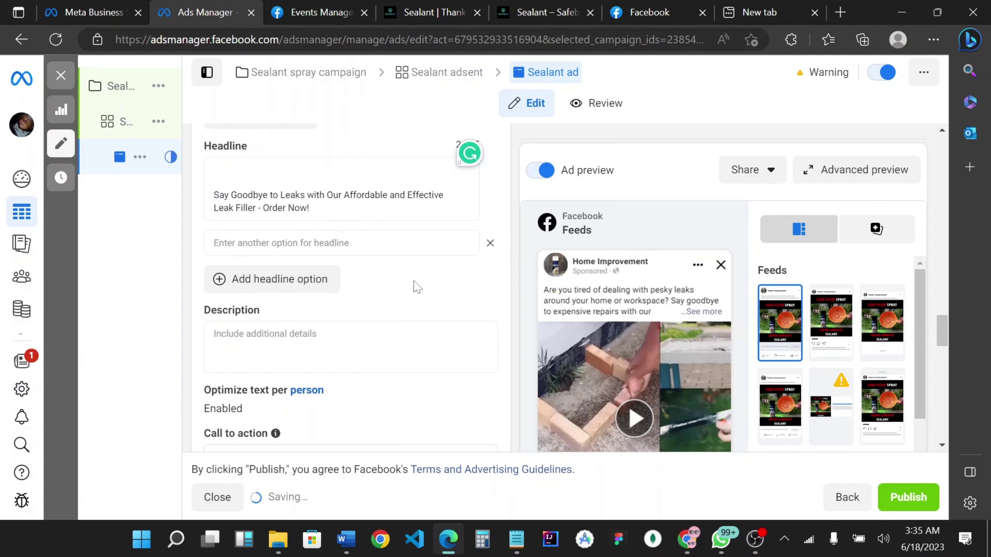
{"action": "left_click", "coordinate": [516, 540]}
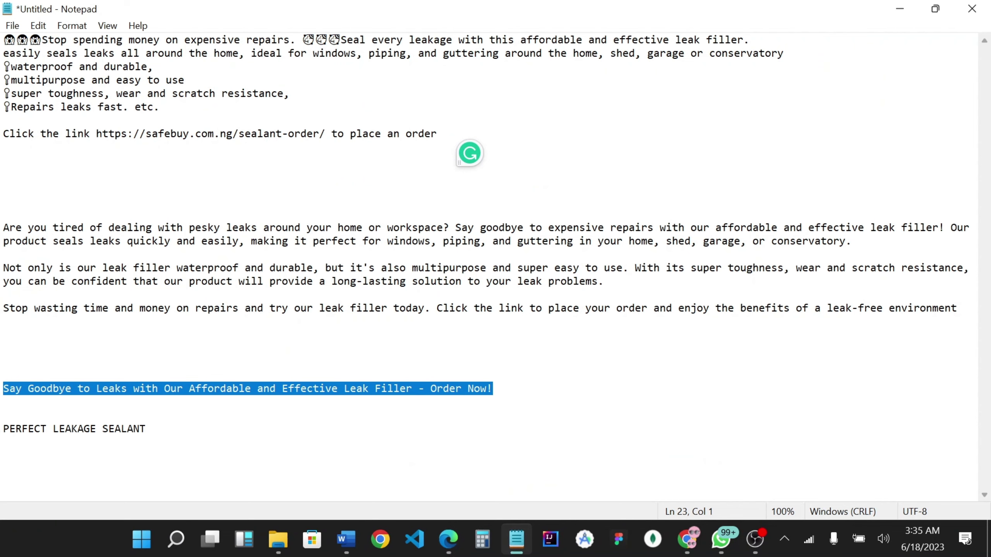
{"action": "left_click_drag", "start_coordinate": [146, 429], "coordinate": [3, 429]}
{"action": "key", "text": "ctrl+c"}
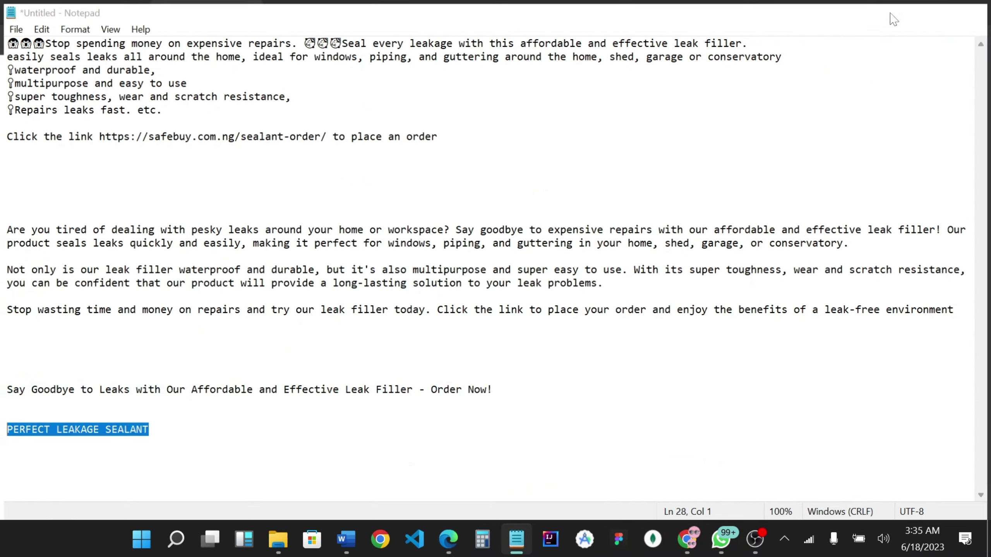
{"action": "left_click", "coordinate": [900, 8]}
{"action": "left_click", "coordinate": [277, 245]}
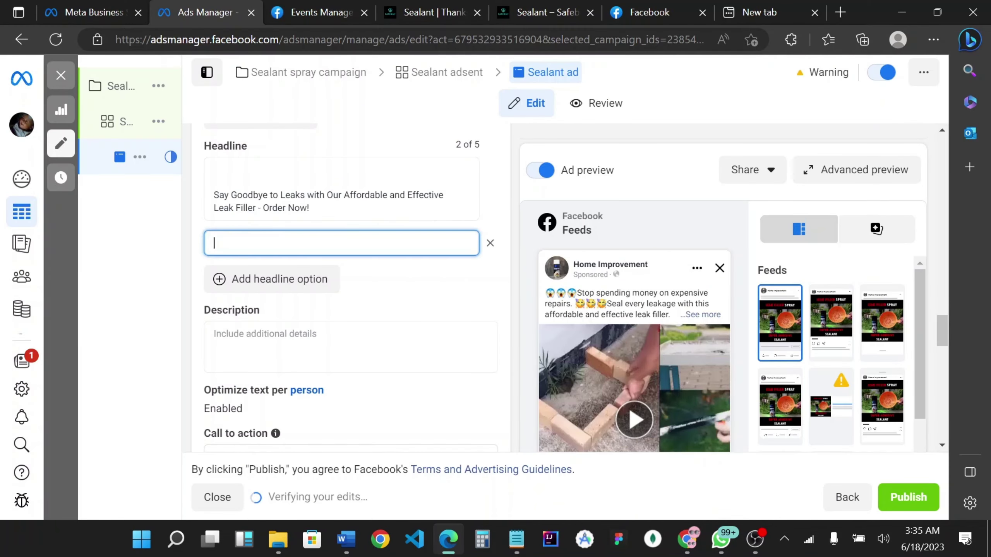
{"action": "key", "text": "ctrl+v"}
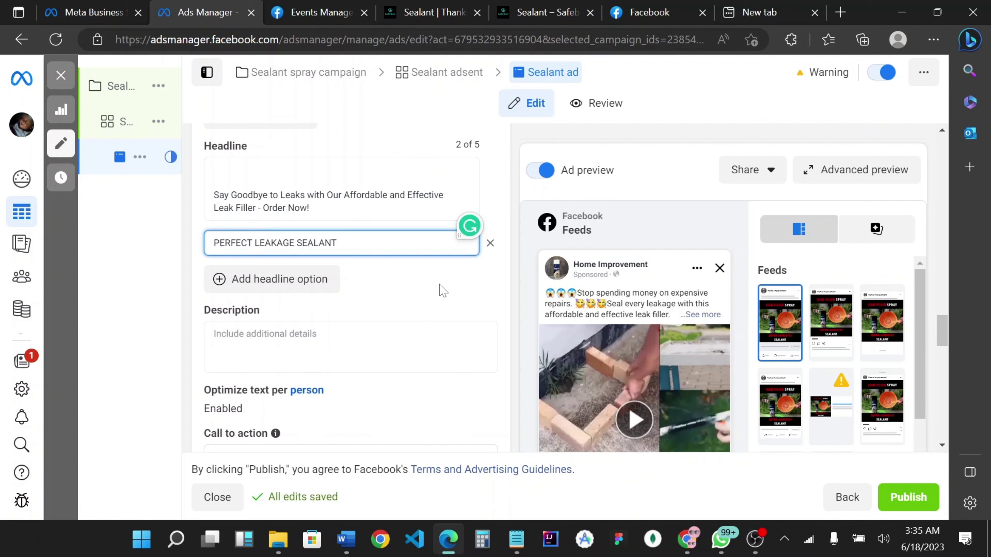
Step: Look through the rest of the Sealant ad form, from the description and call to action down to languages and tracking
{"action": "scroll", "coordinate": [443, 291], "scroll_direction": "down", "scroll_amount": 4}
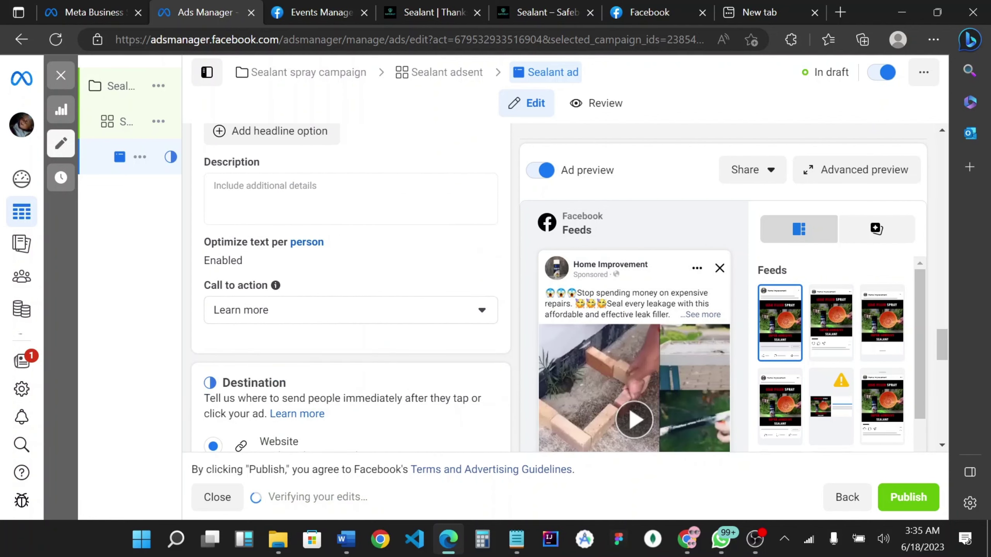
{"action": "left_click", "coordinate": [370, 223]}
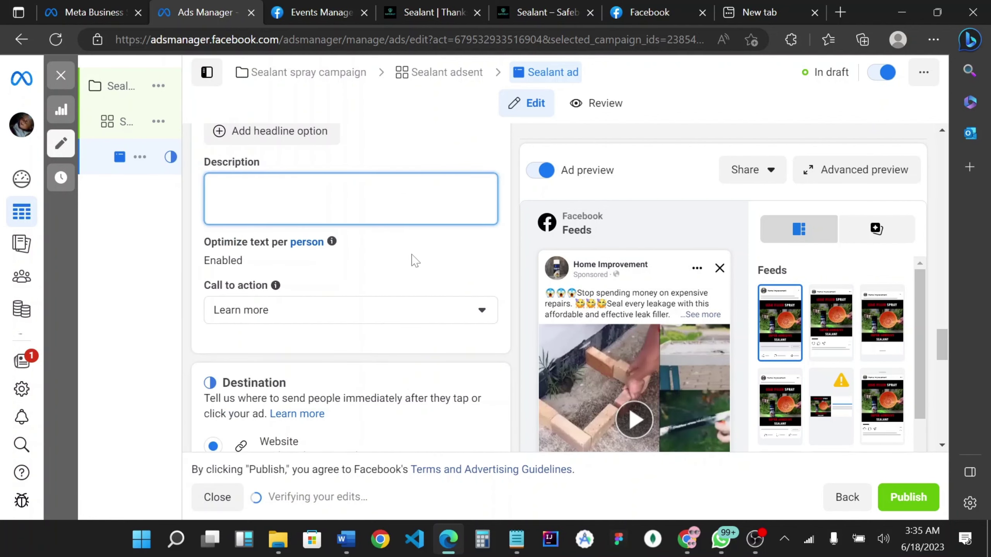
{"action": "scroll", "coordinate": [289, 235], "scroll_direction": "down", "scroll_amount": 1}
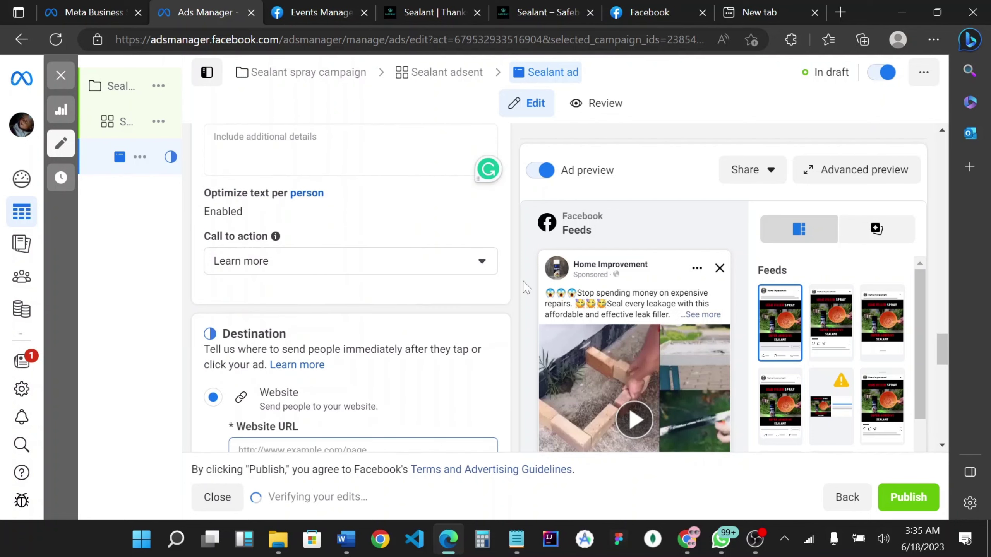
{"action": "scroll", "coordinate": [527, 288], "scroll_direction": "down", "scroll_amount": 15}
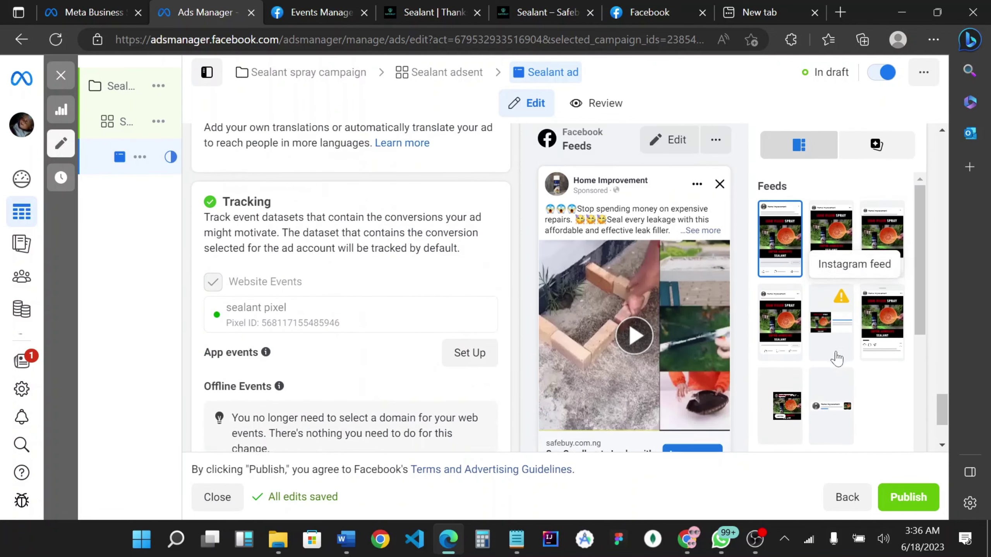
{"action": "scroll", "coordinate": [837, 359], "scroll_direction": "down", "scroll_amount": 3}
{"action": "scroll", "coordinate": [637, 222], "scroll_direction": "up", "scroll_amount": 2}
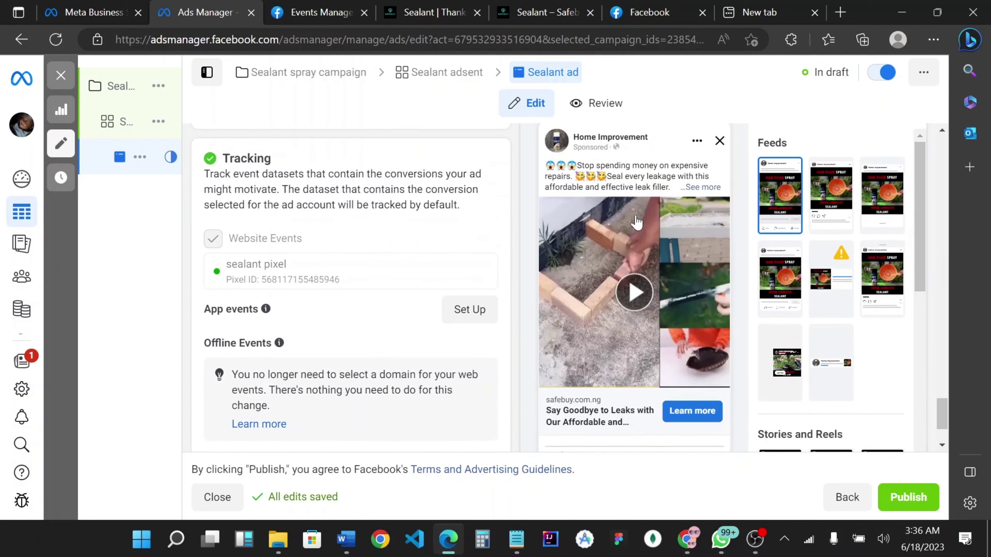
{"action": "scroll", "coordinate": [283, 258], "scroll_direction": "up", "scroll_amount": 2}
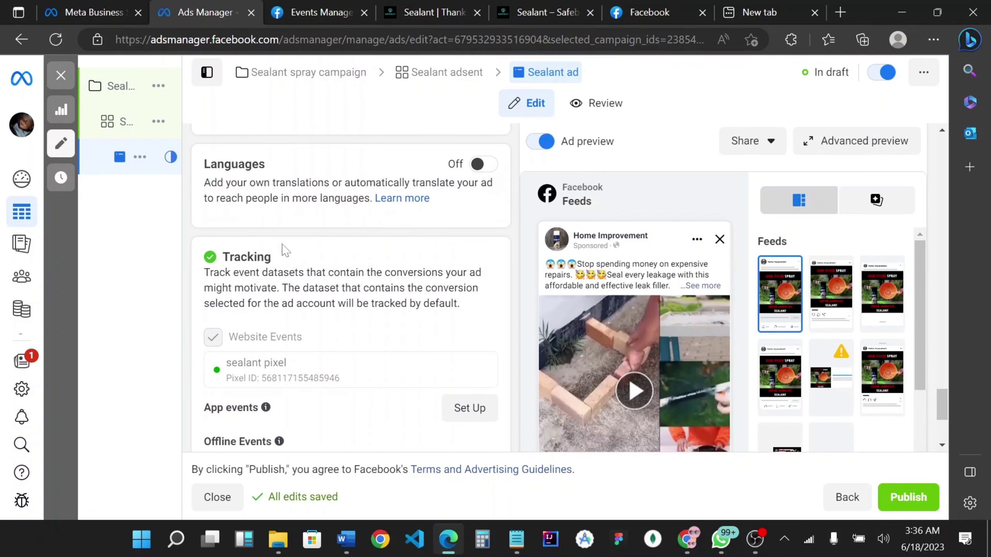
{"action": "scroll", "coordinate": [287, 248], "scroll_direction": "up", "scroll_amount": 9}
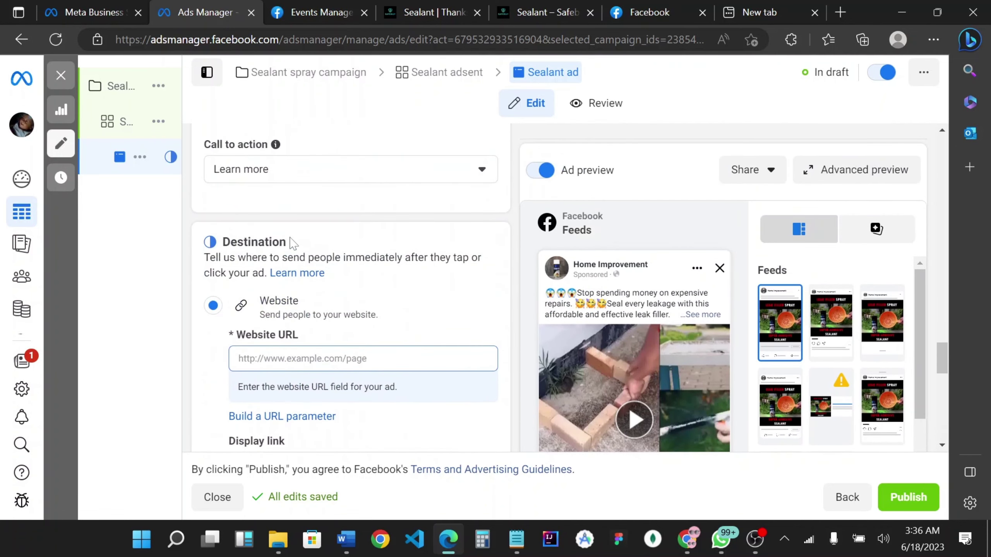
Step: Set the ad's call to action to "Order now" and check the ad preview
{"action": "scroll", "coordinate": [293, 242], "scroll_direction": "up", "scroll_amount": 9}
{"action": "scroll", "coordinate": [293, 242], "scroll_direction": "down", "scroll_amount": 4}
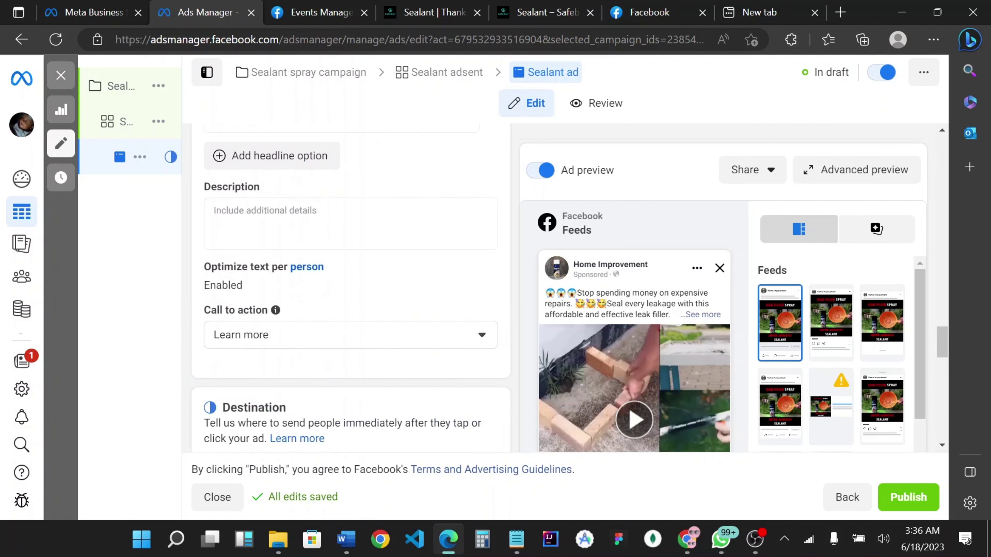
{"action": "left_click", "coordinate": [324, 320]}
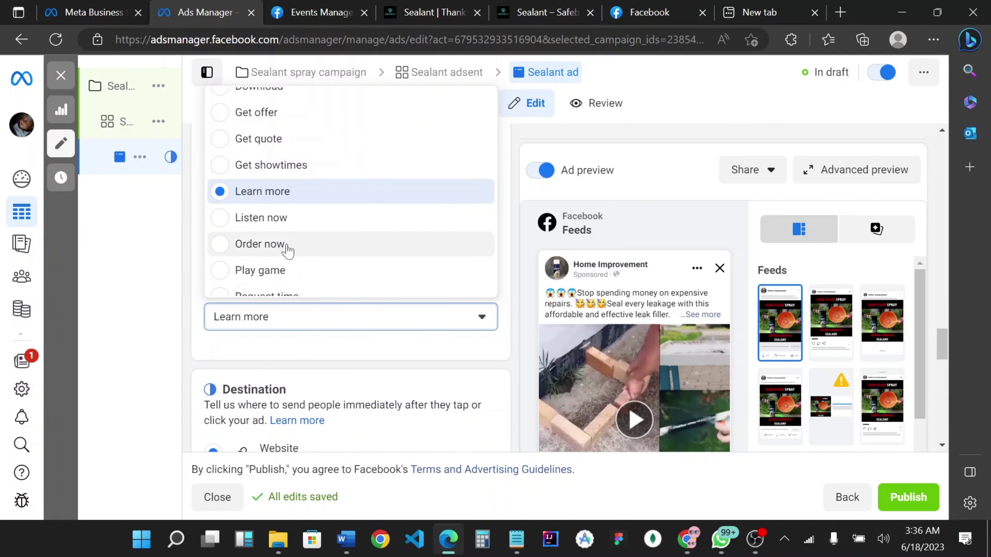
{"action": "scroll", "coordinate": [290, 250], "scroll_direction": "up", "scroll_amount": 1}
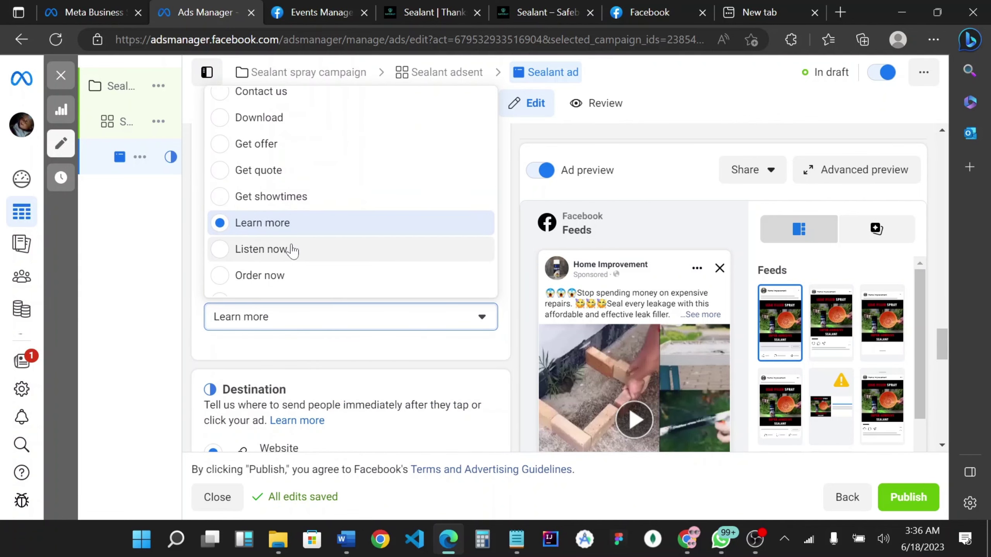
{"action": "scroll", "coordinate": [283, 241], "scroll_direction": "down", "scroll_amount": 2}
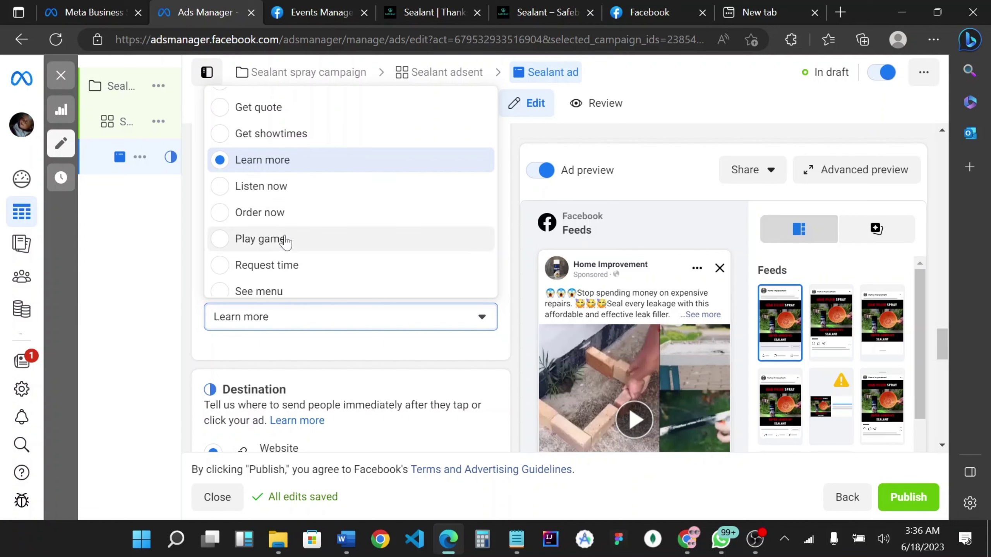
{"action": "left_click", "coordinate": [265, 213]}
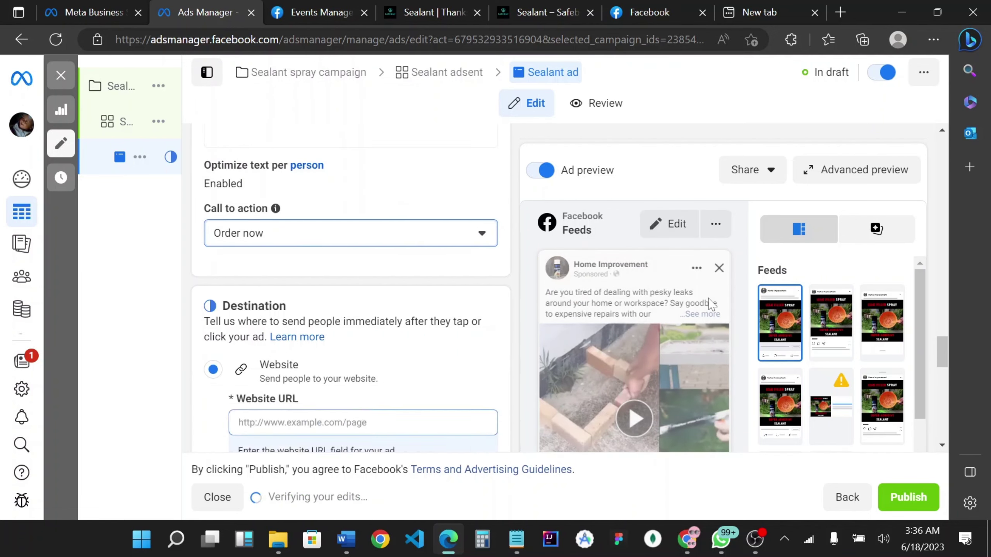
{"action": "scroll", "coordinate": [710, 304], "scroll_direction": "down", "scroll_amount": 10}
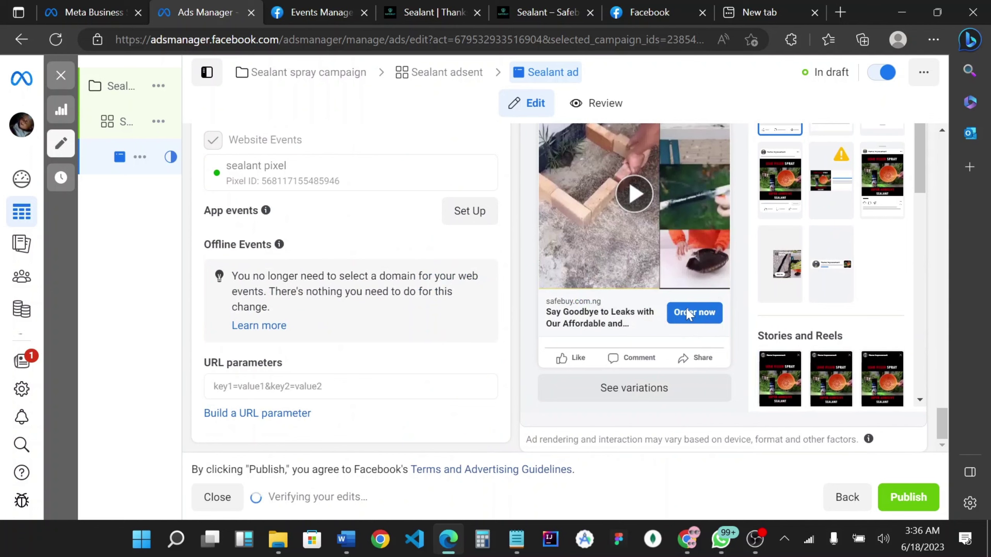
Step: With the ad's Website URL field ready, switch to Chrome and copy the Sealant page's link address from the Safebuy WordPress pages list
{"action": "scroll", "coordinate": [343, 238], "scroll_direction": "up", "scroll_amount": 5}
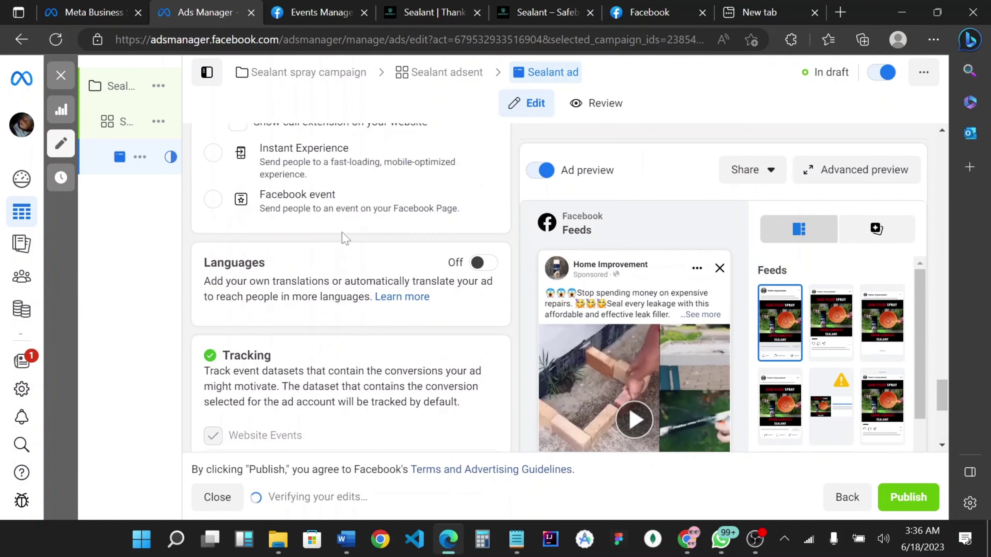
{"action": "scroll", "coordinate": [343, 238], "scroll_direction": "up", "scroll_amount": 5}
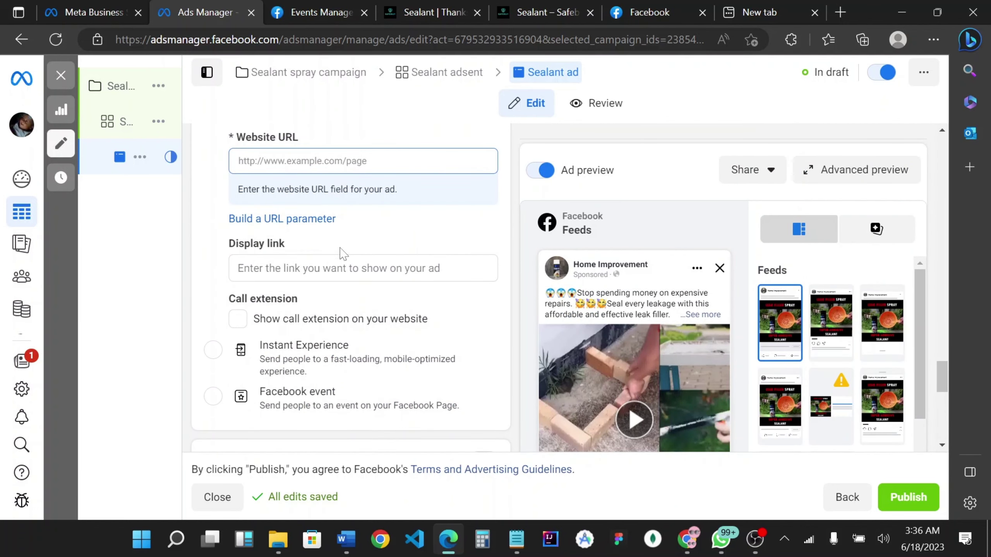
{"action": "scroll", "coordinate": [340, 253], "scroll_direction": "up", "scroll_amount": 2}
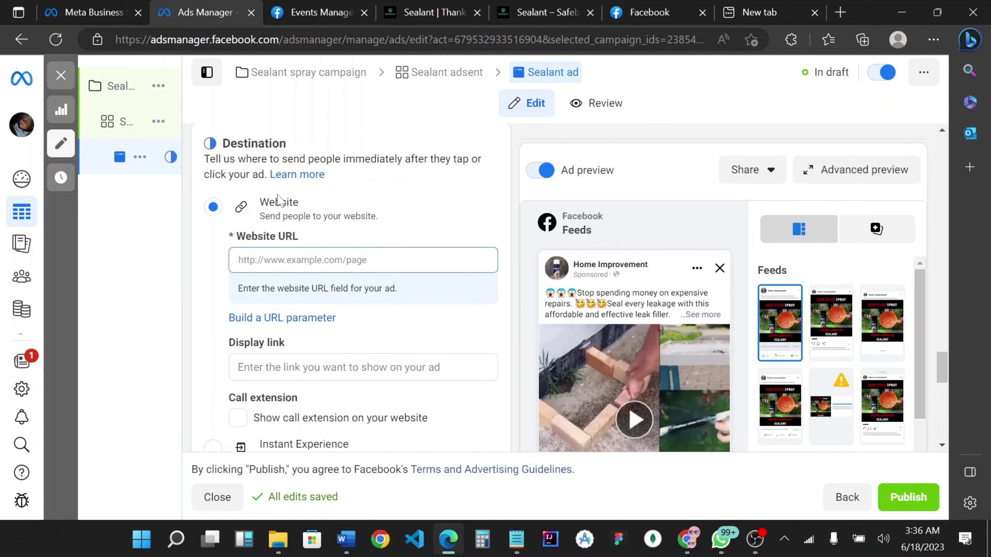
{"action": "left_click", "coordinate": [353, 270]}
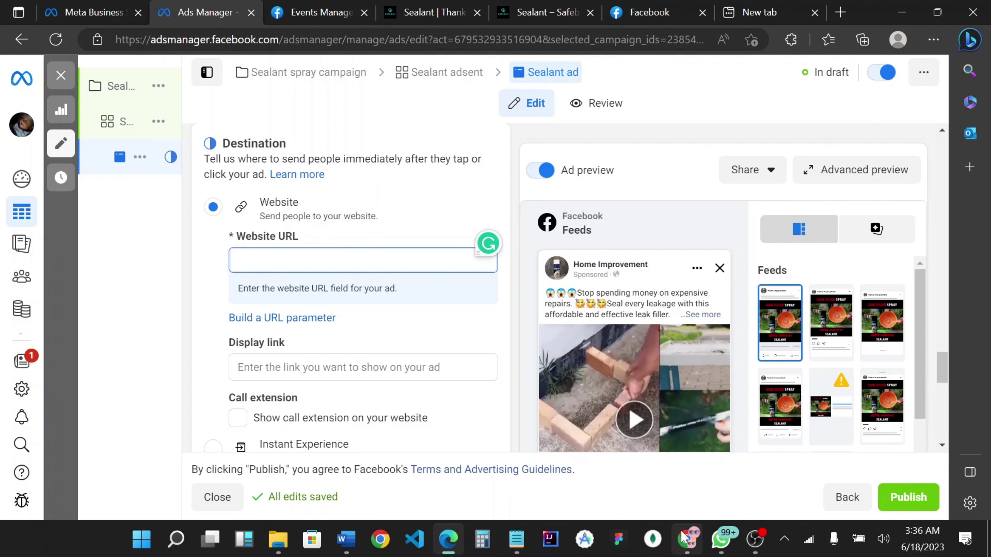
{"action": "mouse_move", "coordinate": [687, 542]}
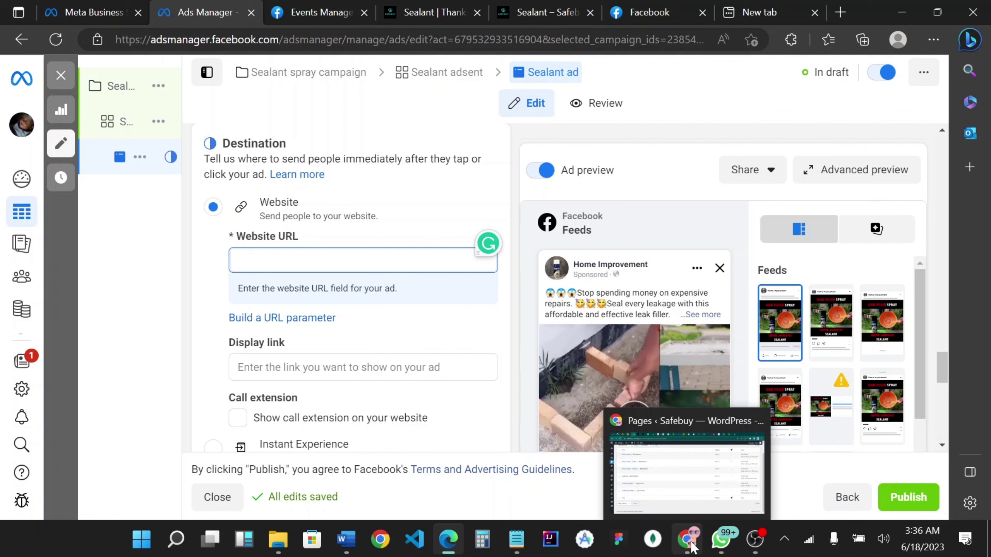
{"action": "left_click", "coordinate": [692, 500]}
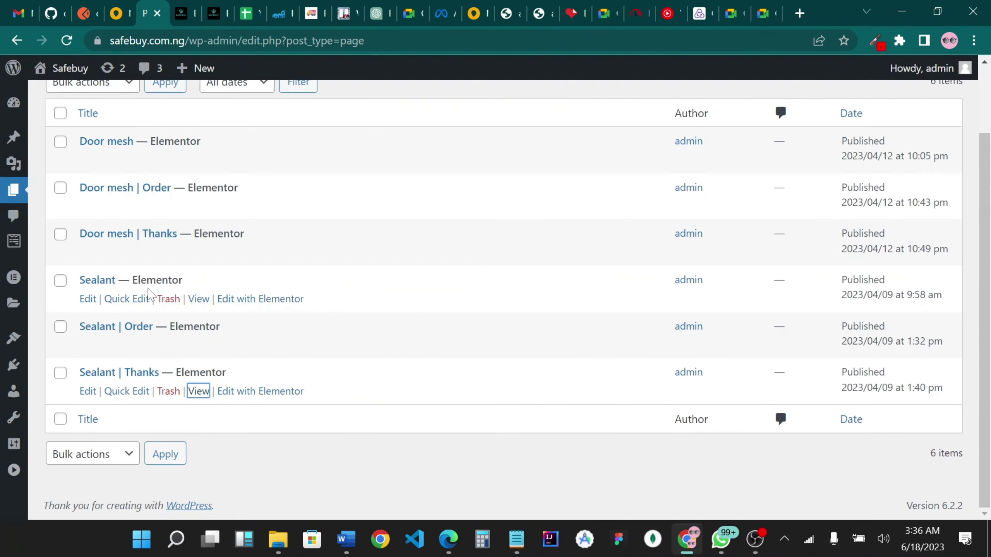
{"action": "right_click", "coordinate": [198, 298]}
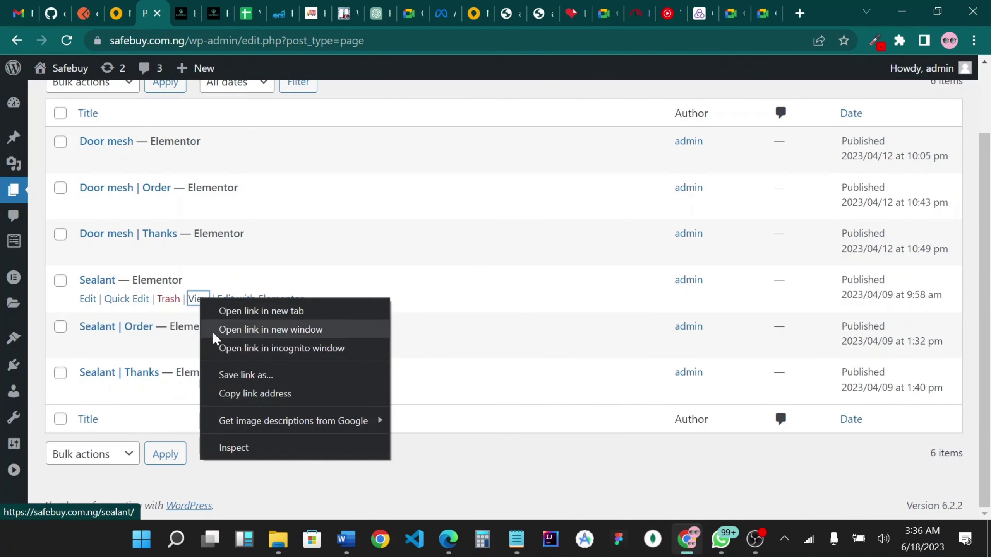
{"action": "left_click", "coordinate": [275, 394]}
{"action": "left_click", "coordinate": [902, 12]}
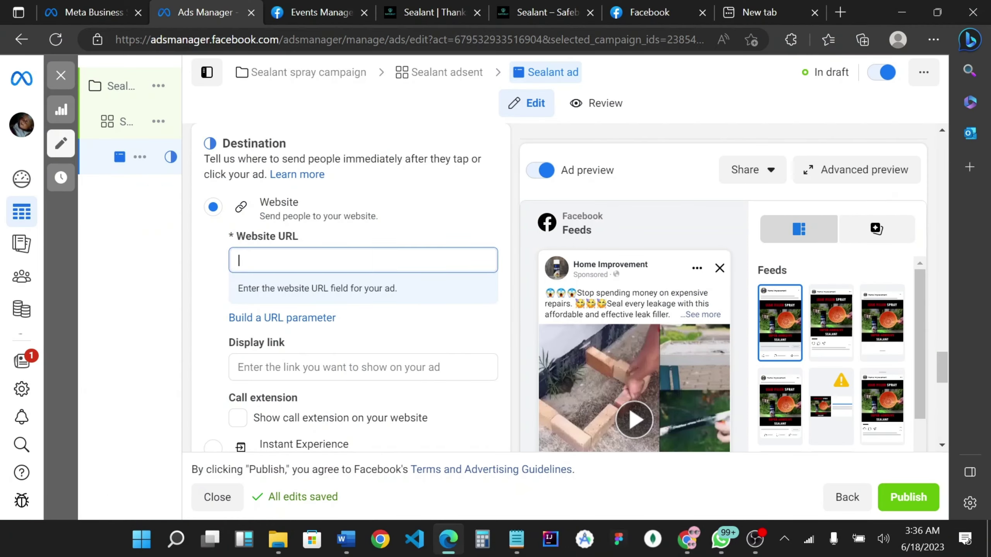
{"action": "left_click", "coordinate": [343, 256]}
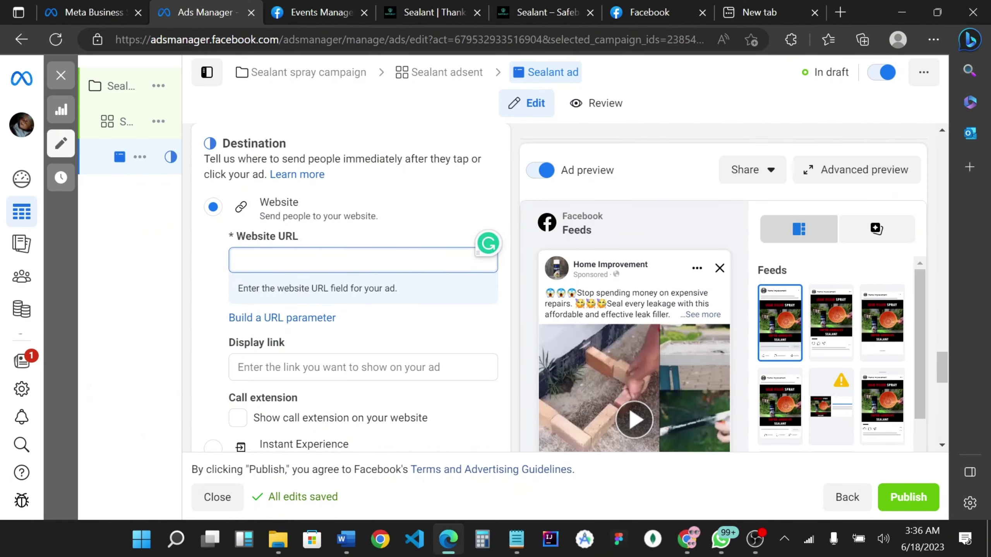
{"action": "key", "text": "ctrl+v"}
{"action": "left_click", "coordinate": [194, 266]}
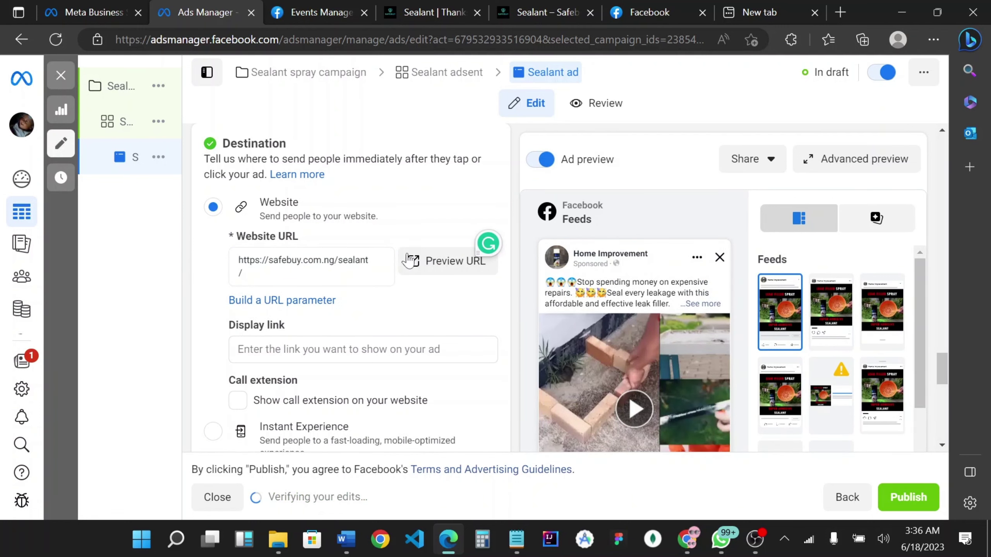
Step: Preview the destination web page, then return to the ad and review its tracking settings and feed previews
{"action": "left_click", "coordinate": [445, 261]}
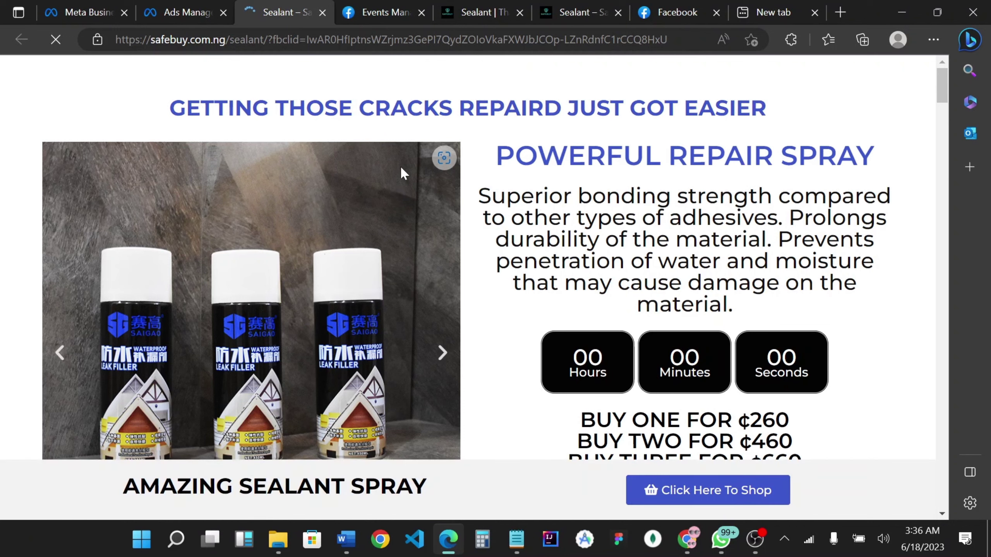
{"action": "left_click", "coordinate": [177, 13]}
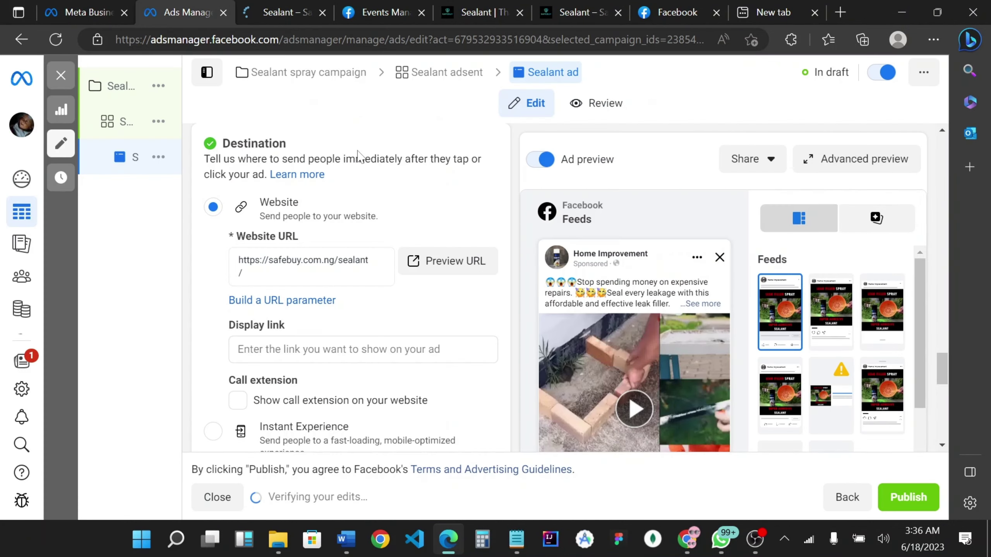
{"action": "scroll", "coordinate": [353, 273], "scroll_direction": "down", "scroll_amount": 6}
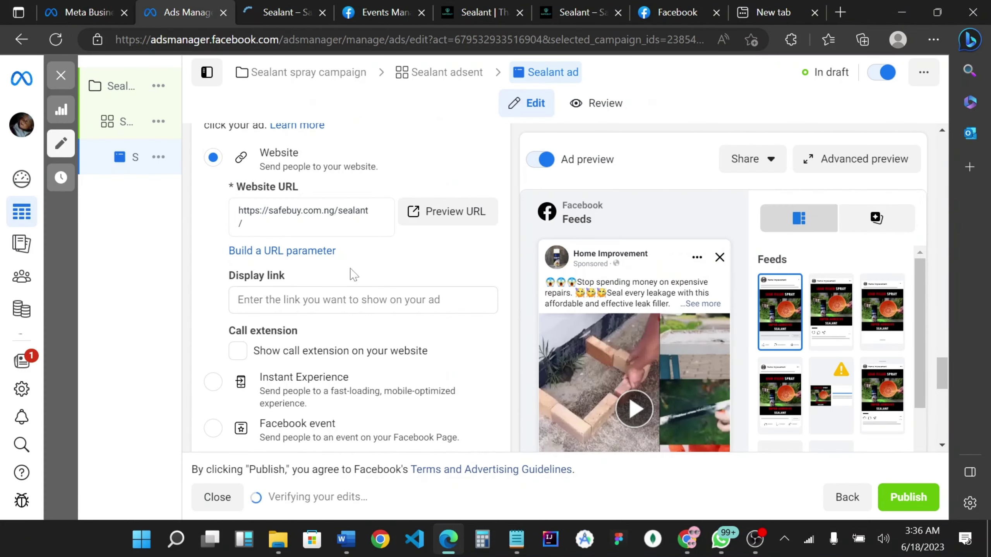
{"action": "scroll", "coordinate": [353, 274], "scroll_direction": "down", "scroll_amount": 5}
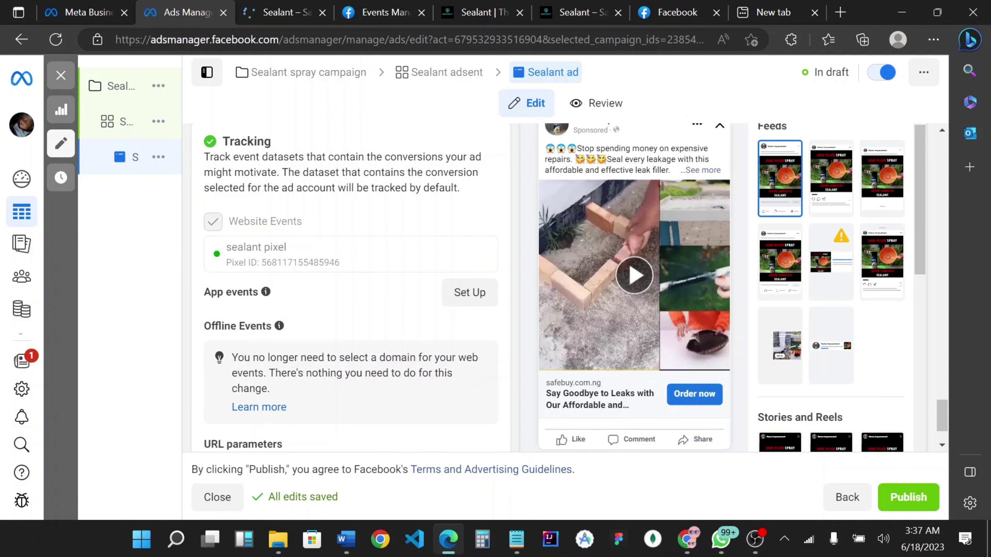
{"action": "scroll", "coordinate": [288, 271], "scroll_direction": "down", "scroll_amount": 2}
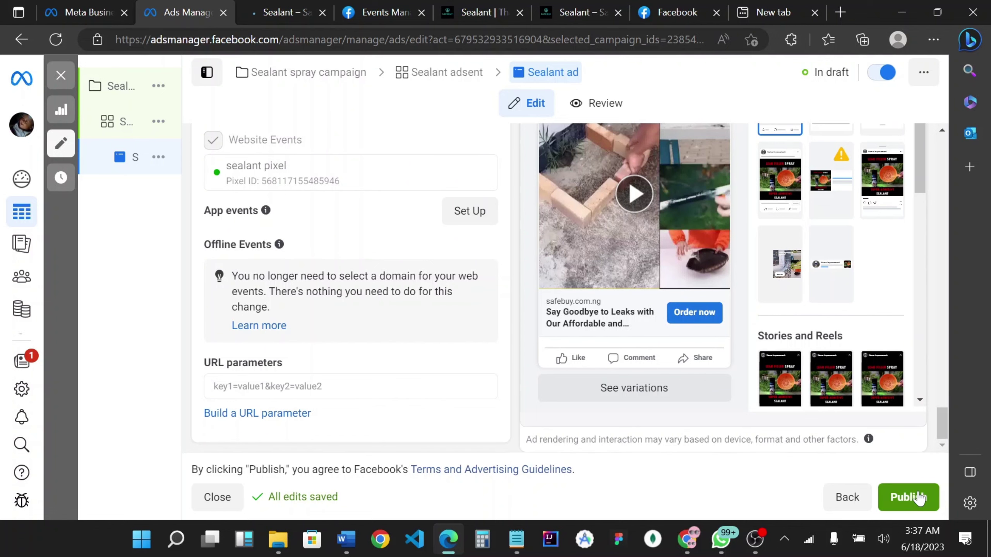
{"action": "scroll", "coordinate": [644, 285], "scroll_direction": "up", "scroll_amount": 5}
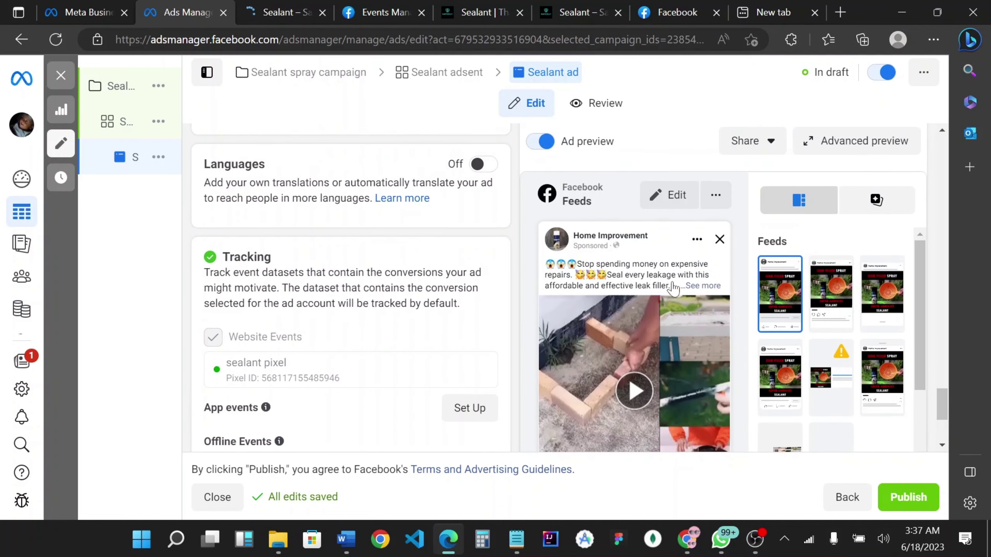
{"action": "scroll", "coordinate": [673, 289], "scroll_direction": "down", "scroll_amount": 5}
{"action": "scroll", "coordinate": [672, 289], "scroll_direction": "up", "scroll_amount": 2}
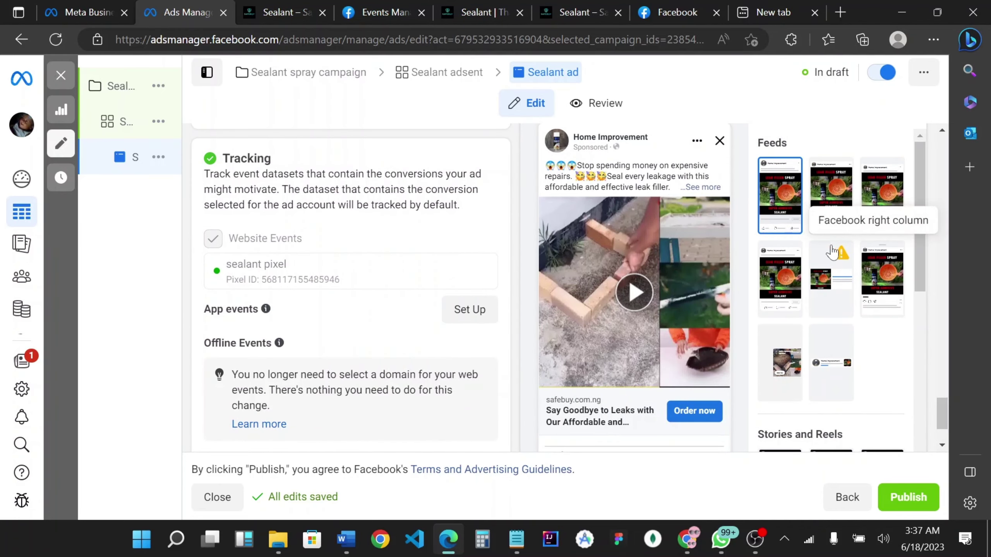
{"action": "left_click", "coordinate": [847, 278]}
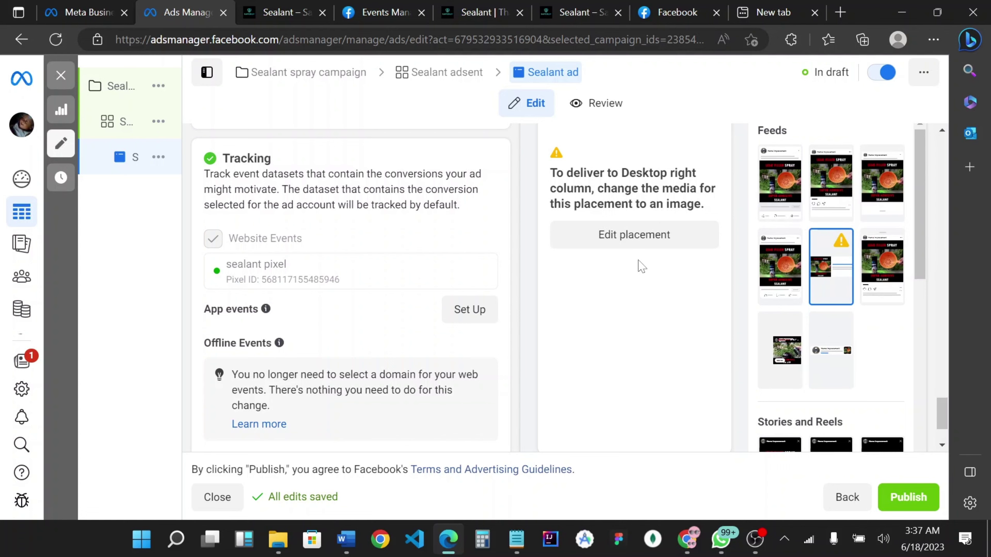
{"action": "left_click", "coordinate": [620, 250]}
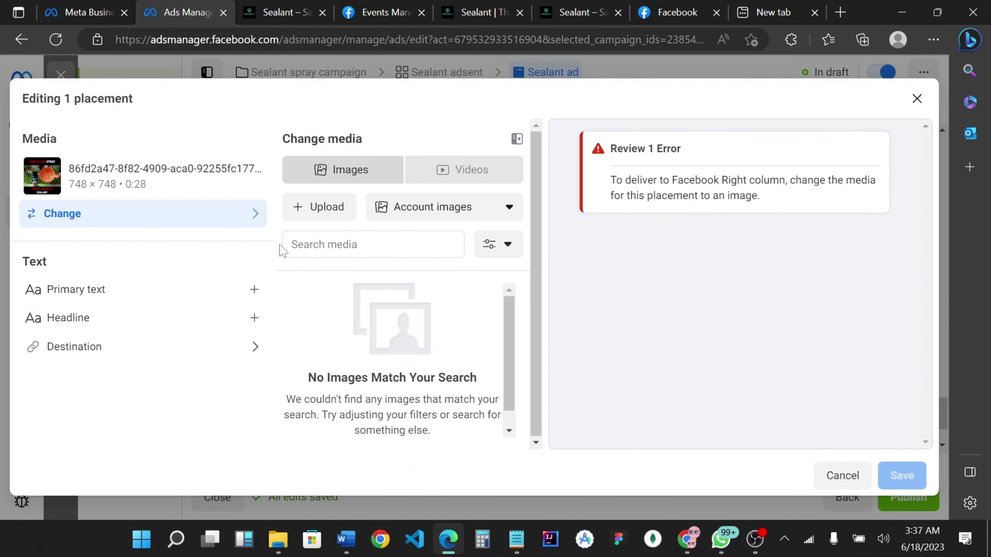
{"action": "left_click", "coordinate": [140, 218]}
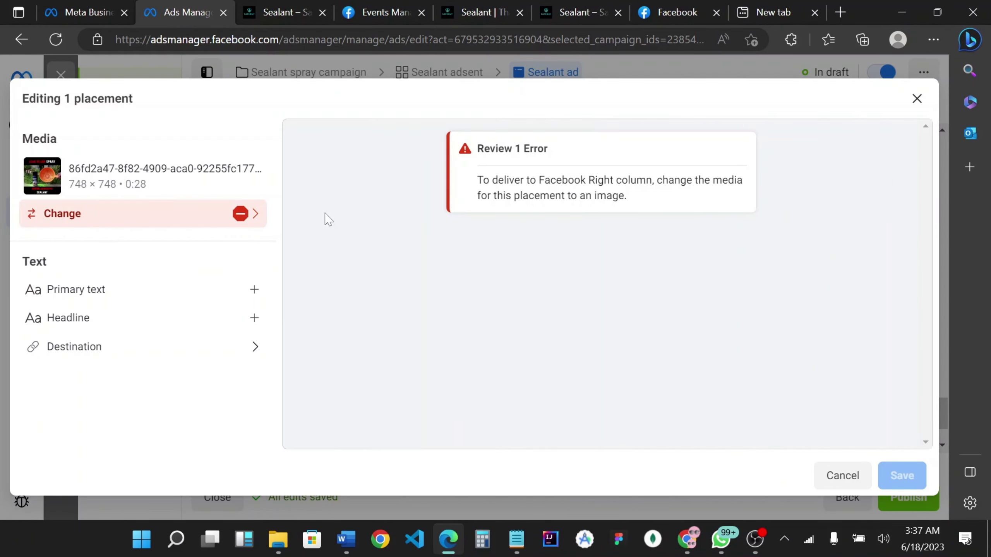
{"action": "left_click", "coordinate": [192, 218]}
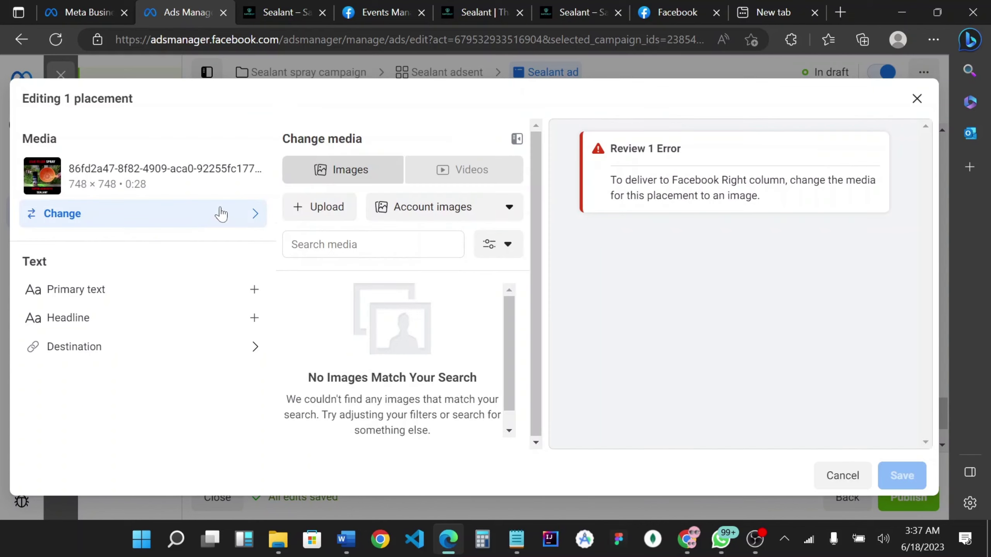
{"action": "left_click", "coordinate": [323, 213]}
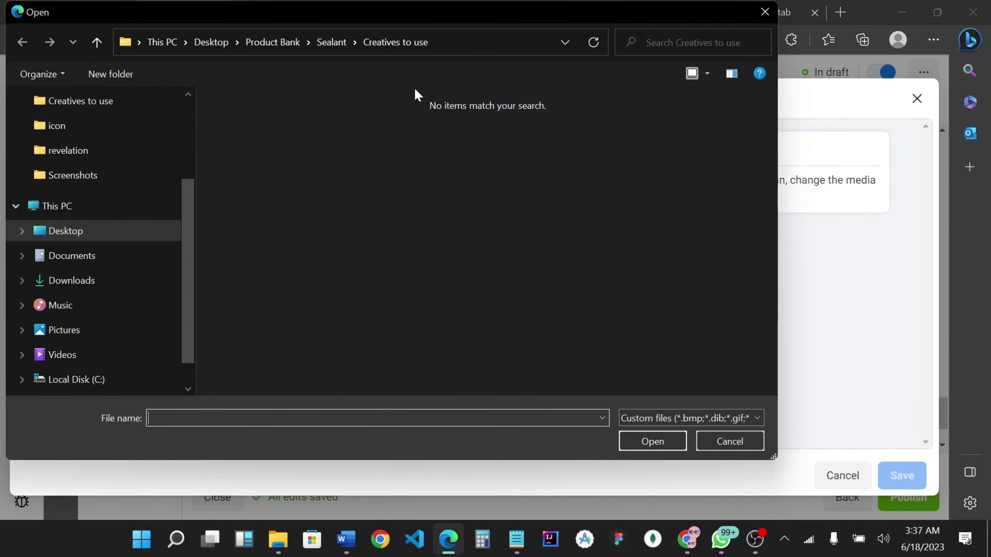
{"action": "left_click", "coordinate": [332, 42]}
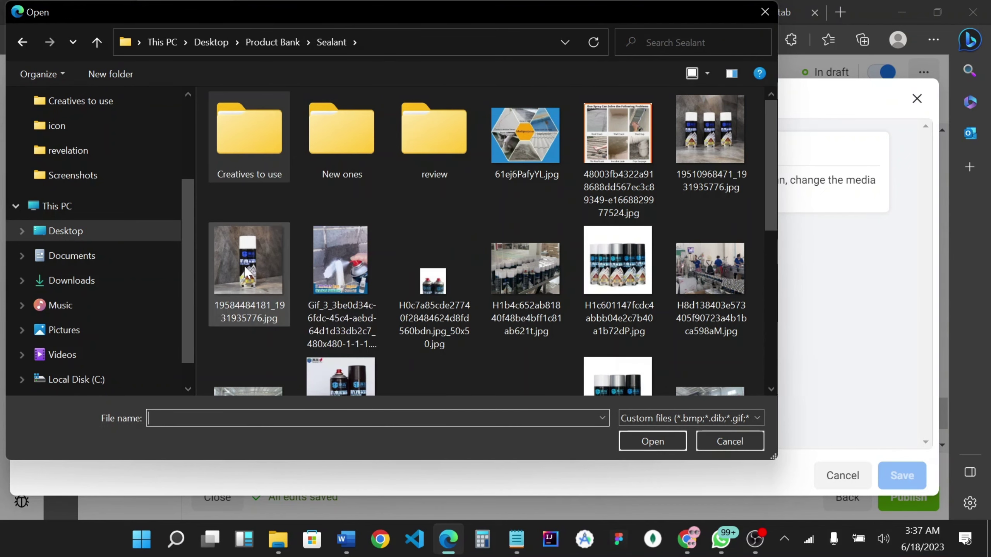
{"action": "double_click", "coordinate": [711, 136]}
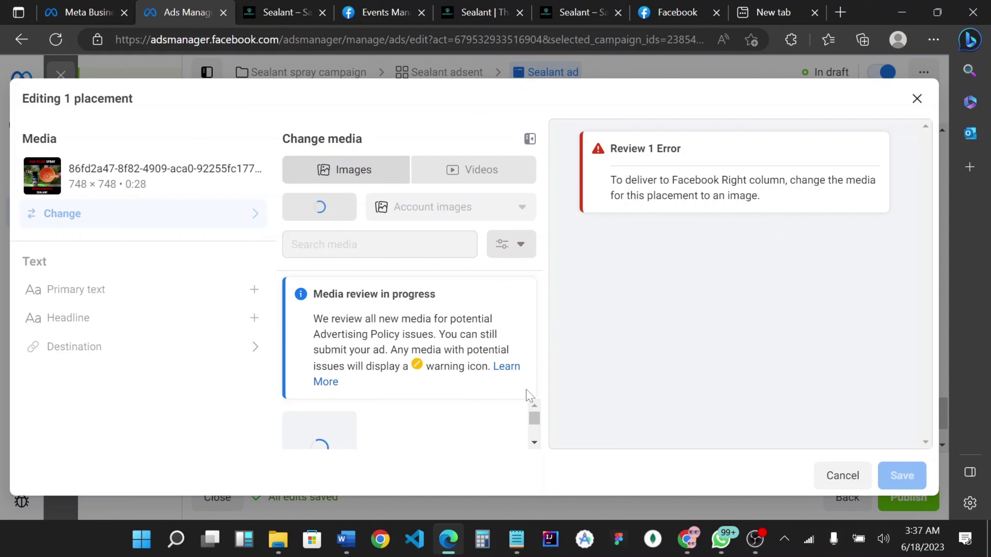
{"action": "scroll", "coordinate": [530, 408], "scroll_direction": "down", "scroll_amount": 1}
{"action": "scroll", "coordinate": [538, 423], "scroll_direction": "down", "scroll_amount": 2}
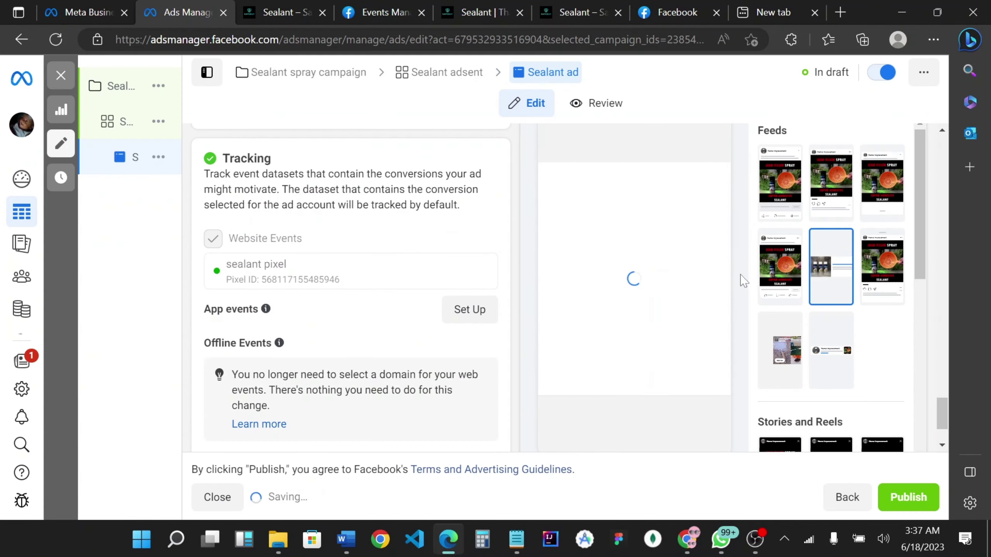
Step: Dismiss the ad recommendations and publish the Sealant spray campaign with its ad set and ad
{"action": "scroll", "coordinate": [838, 305], "scroll_direction": "down", "scroll_amount": 8}
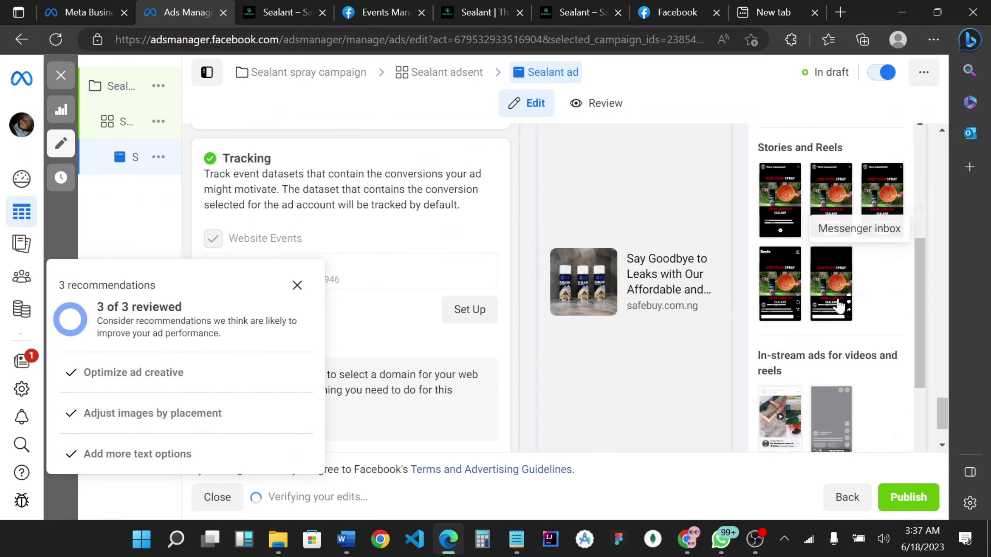
{"action": "scroll", "coordinate": [852, 299], "scroll_direction": "up", "scroll_amount": 8}
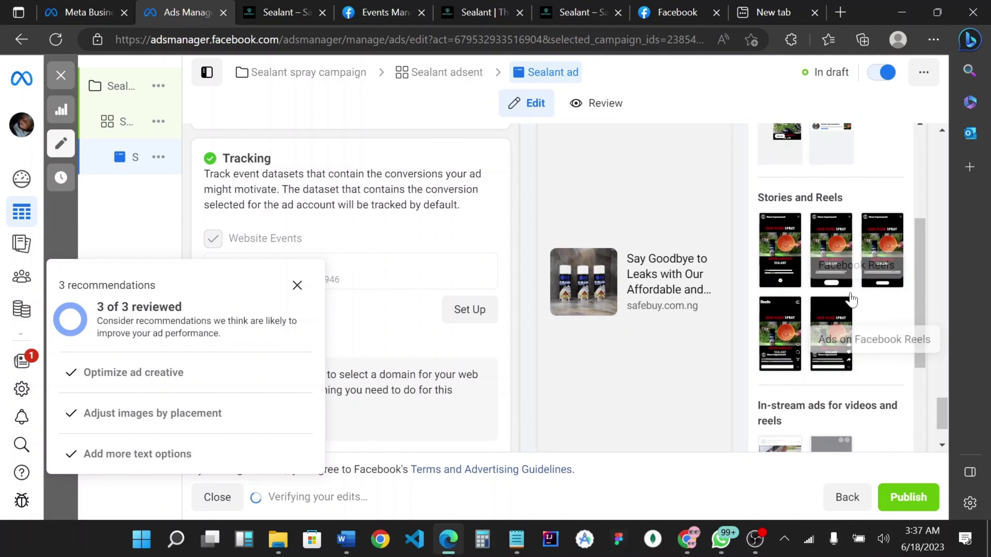
{"action": "scroll", "coordinate": [849, 285], "scroll_direction": "up", "scroll_amount": 3}
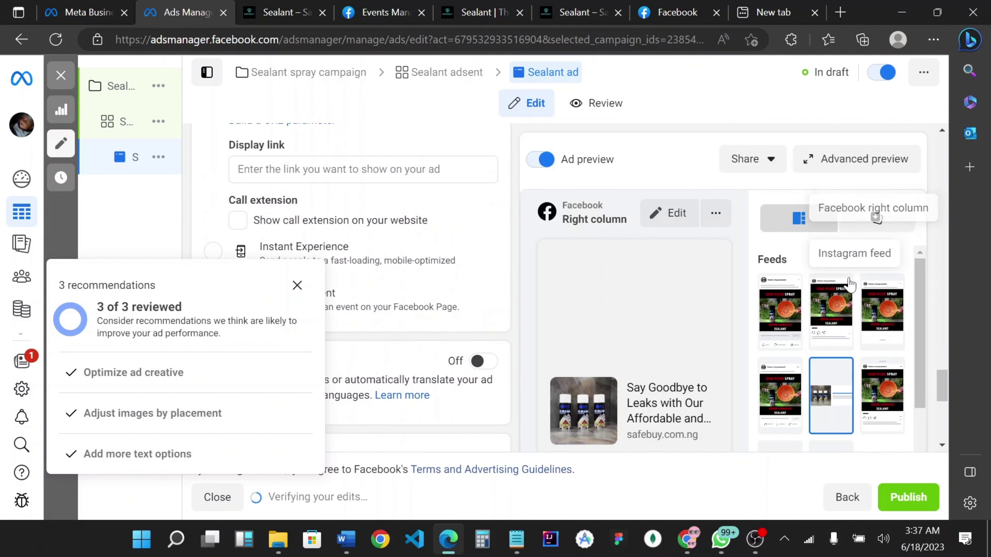
{"action": "scroll", "coordinate": [847, 266], "scroll_direction": "down", "scroll_amount": 2}
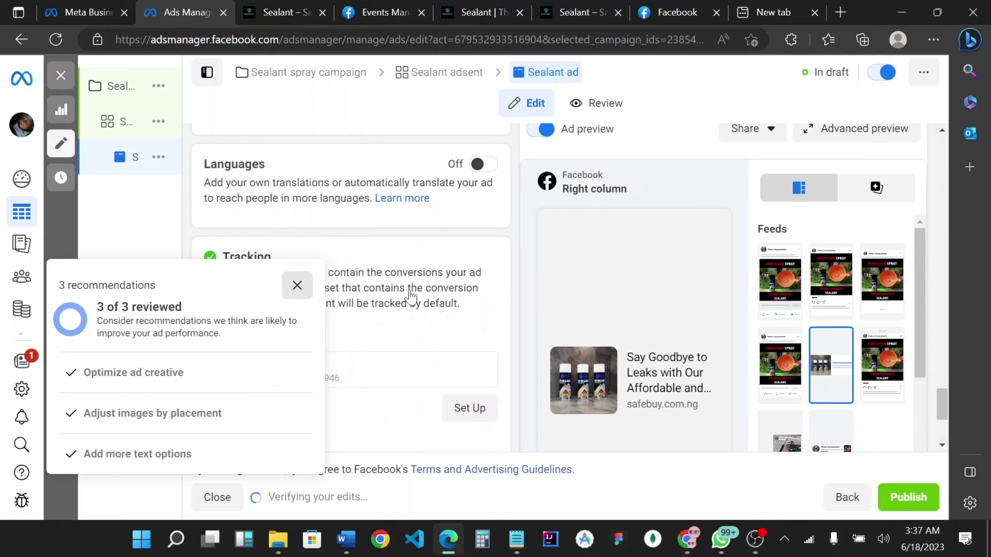
{"action": "left_click", "coordinate": [296, 285]}
{"action": "scroll", "coordinate": [495, 313], "scroll_direction": "down", "scroll_amount": 5}
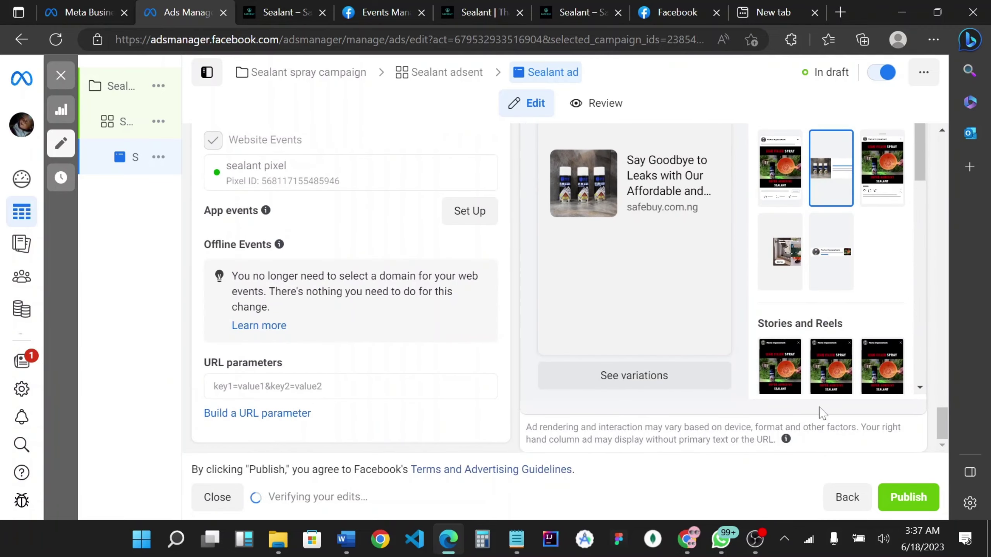
{"action": "left_click", "coordinate": [908, 499]}
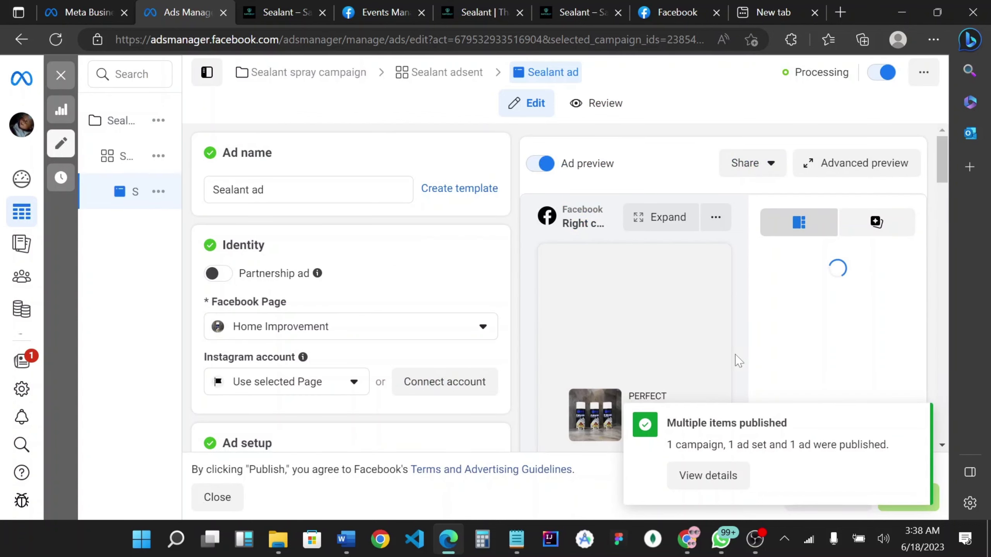
Step: Close the ad editor, check the published ad, ad set and campaign lists, and reload the campaigns page
{"action": "left_click", "coordinate": [61, 76]}
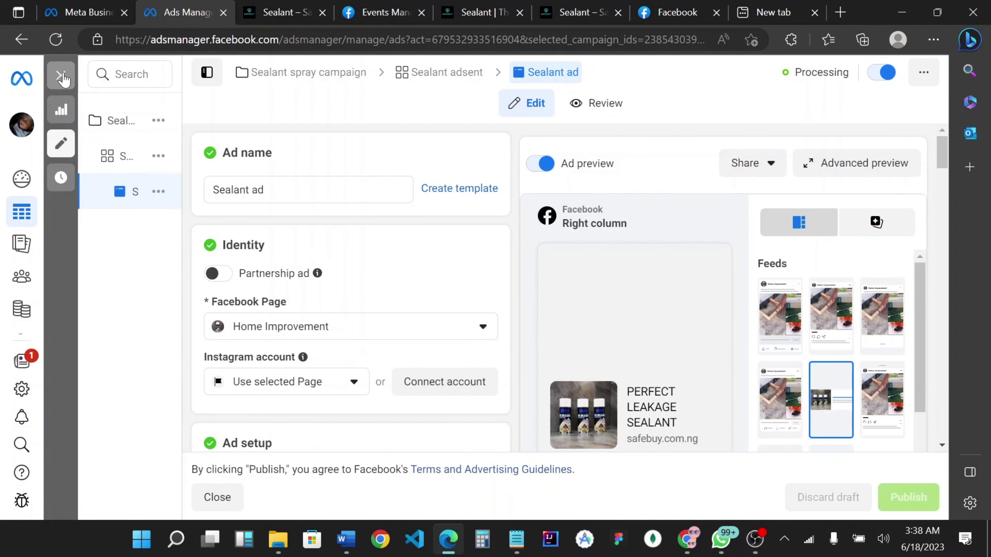
{"action": "left_click", "coordinate": [461, 372]}
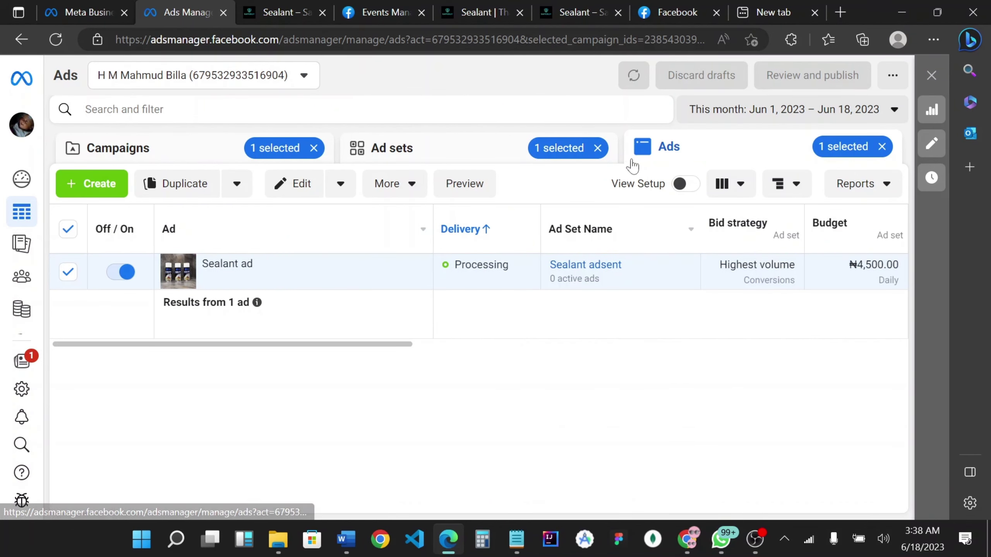
{"action": "left_click", "coordinate": [430, 155]}
{"action": "left_click", "coordinate": [172, 150]}
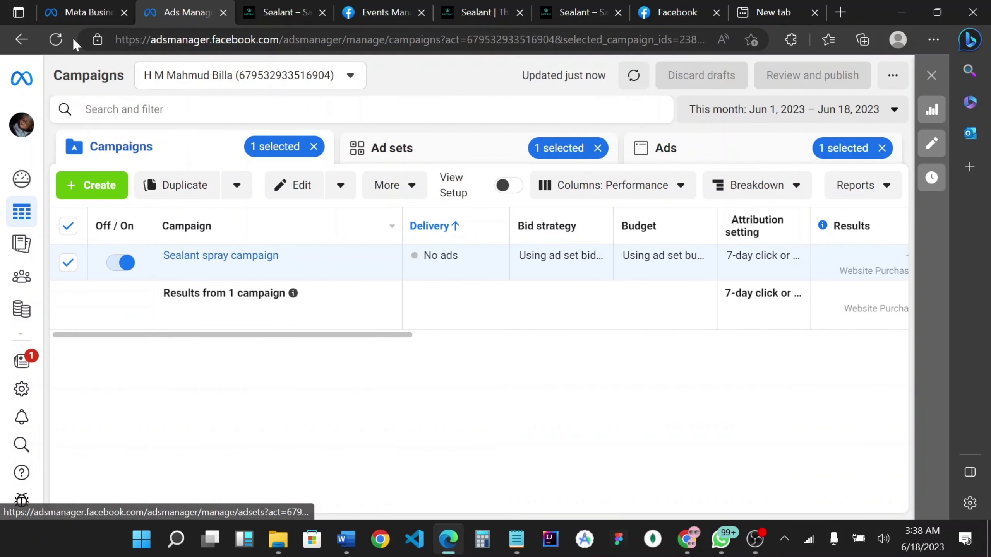
{"action": "left_click", "coordinate": [57, 39]}
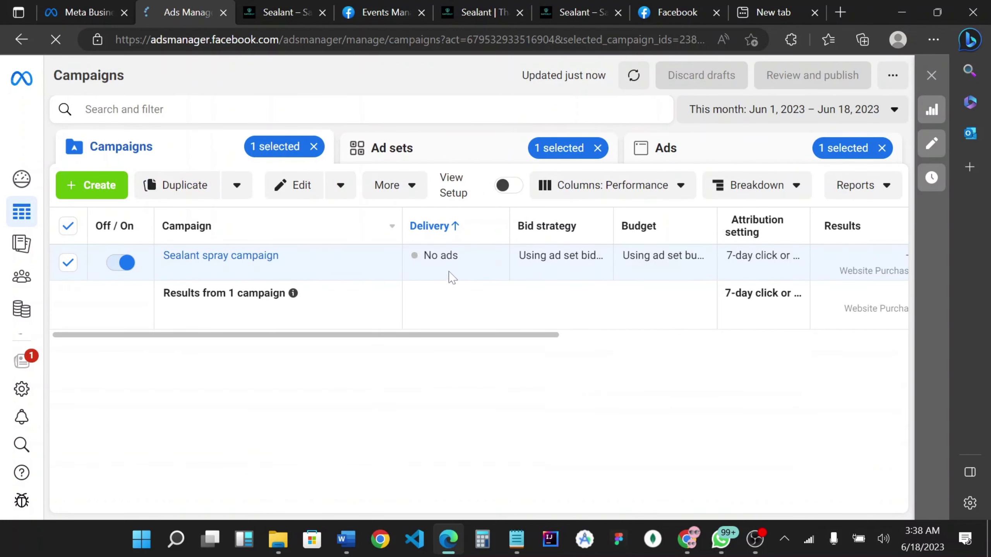
Step: Check the delivery status of the Sealant ad and the Sealant spray campaign, and refresh the campaigns list again
{"action": "left_click", "coordinate": [714, 158]}
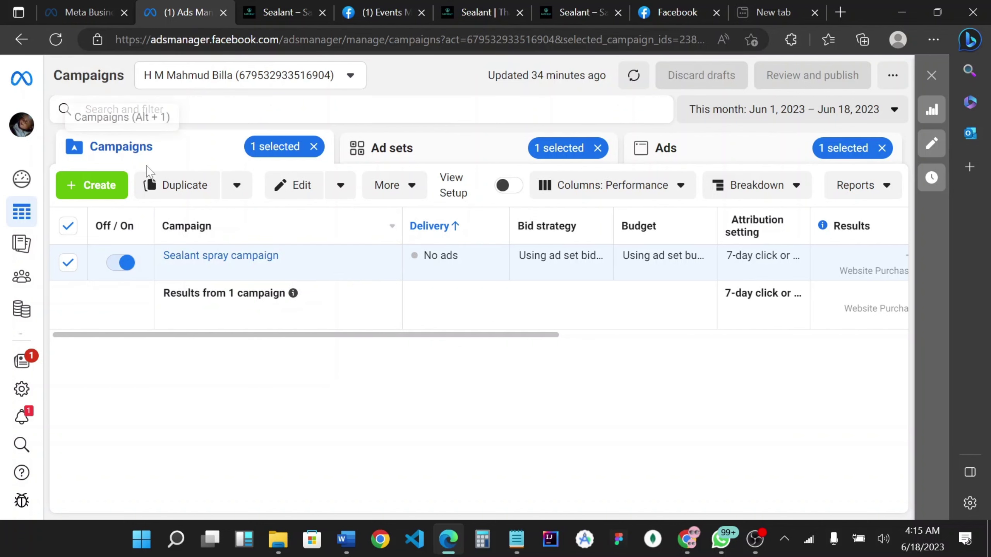
{"action": "mouse_move", "coordinate": [429, 269]}
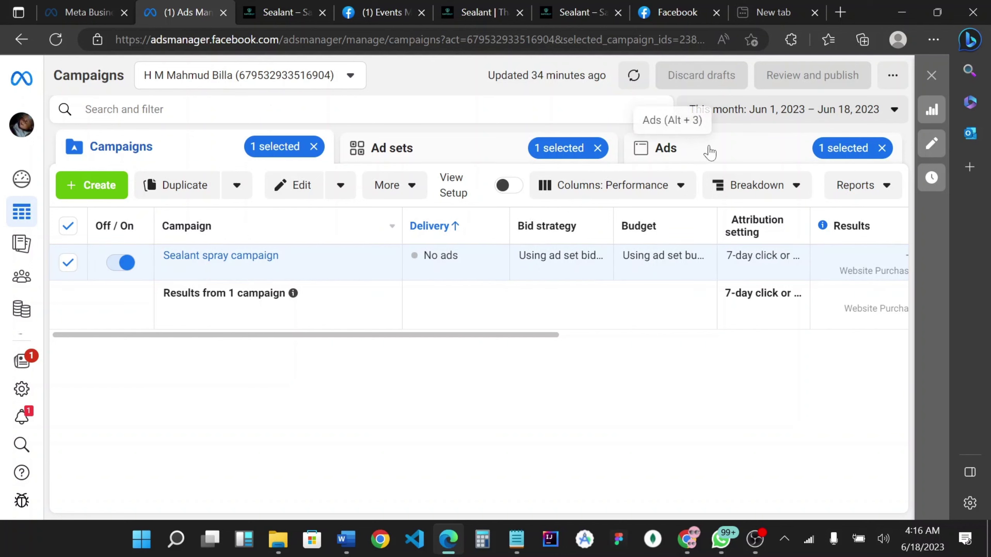
{"action": "left_click", "coordinate": [707, 150]}
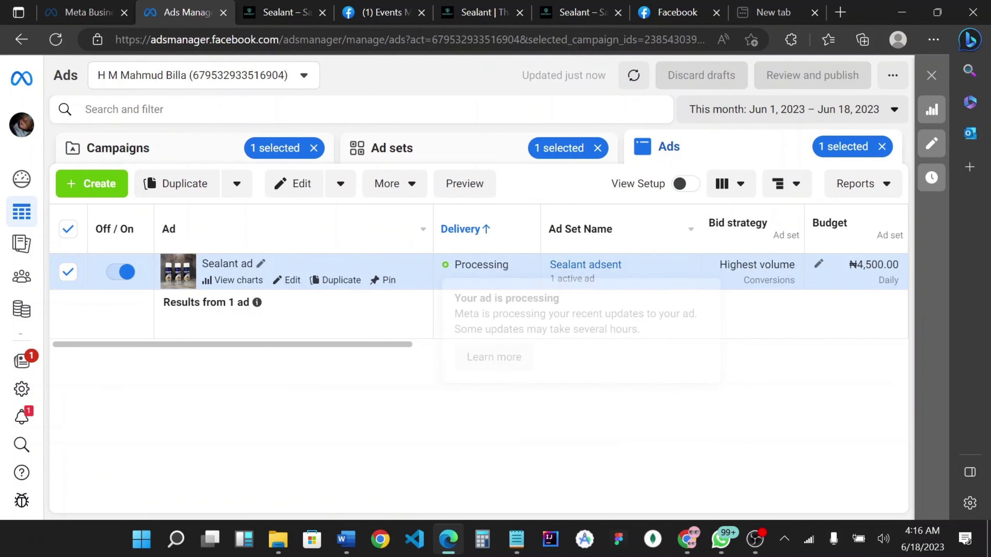
{"action": "left_click", "coordinate": [226, 157]}
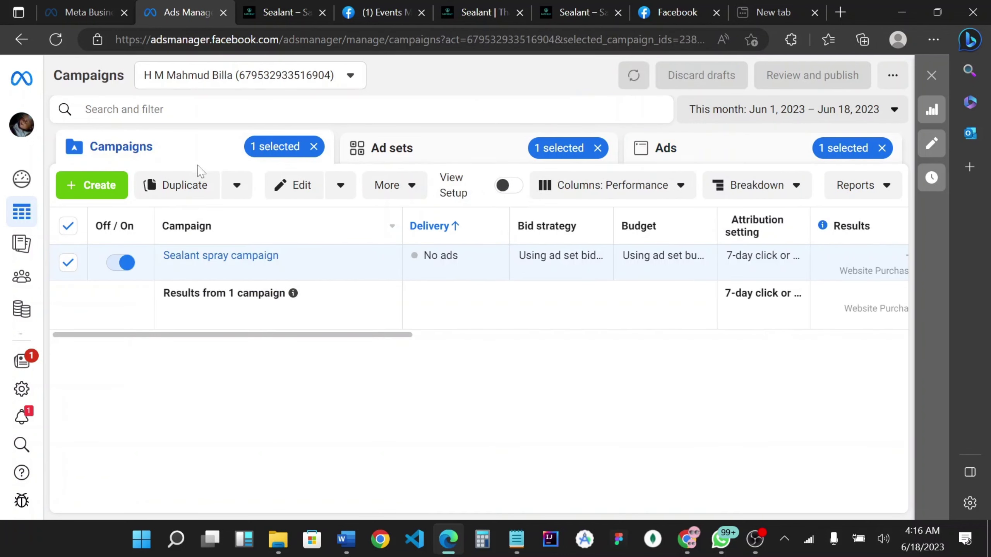
{"action": "mouse_move", "coordinate": [328, 258]}
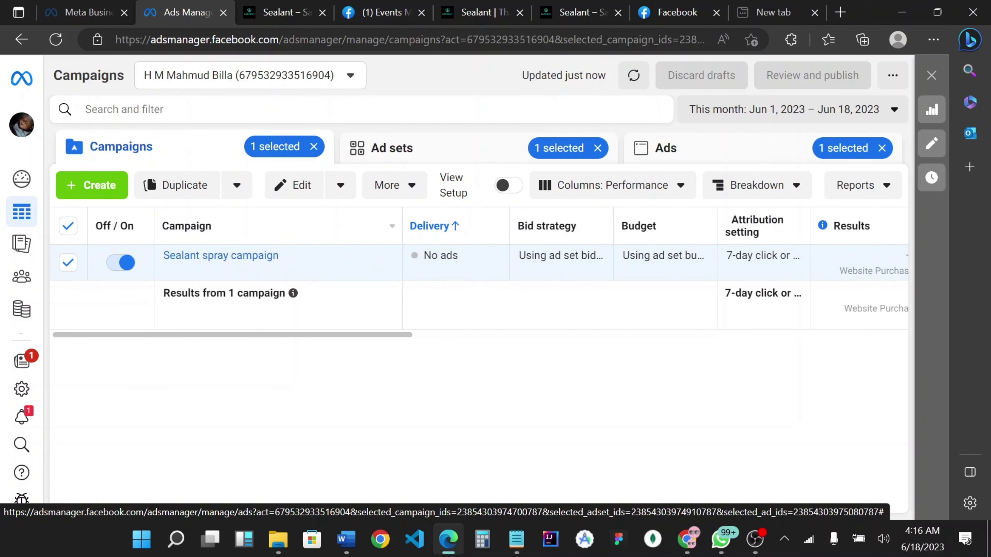
{"action": "left_click", "coordinate": [57, 39]}
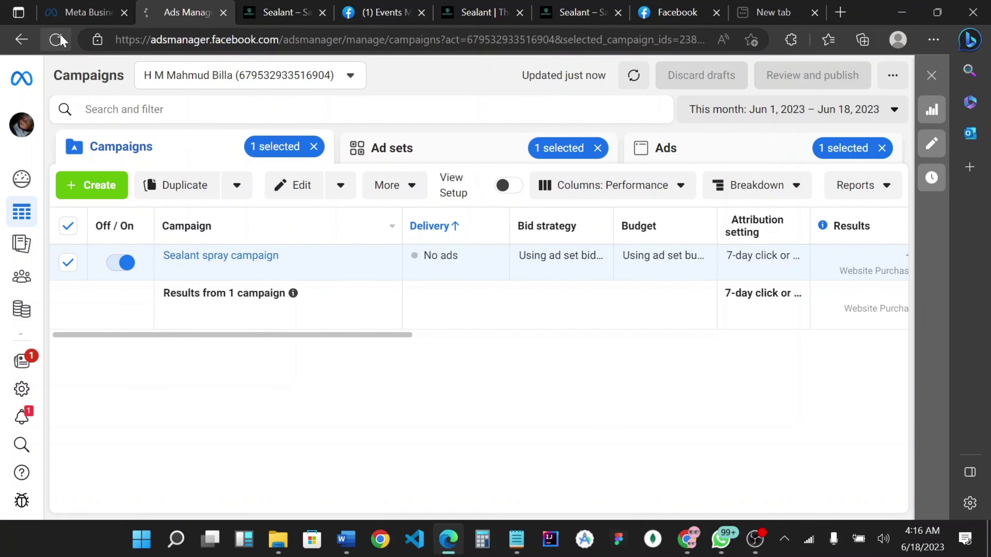